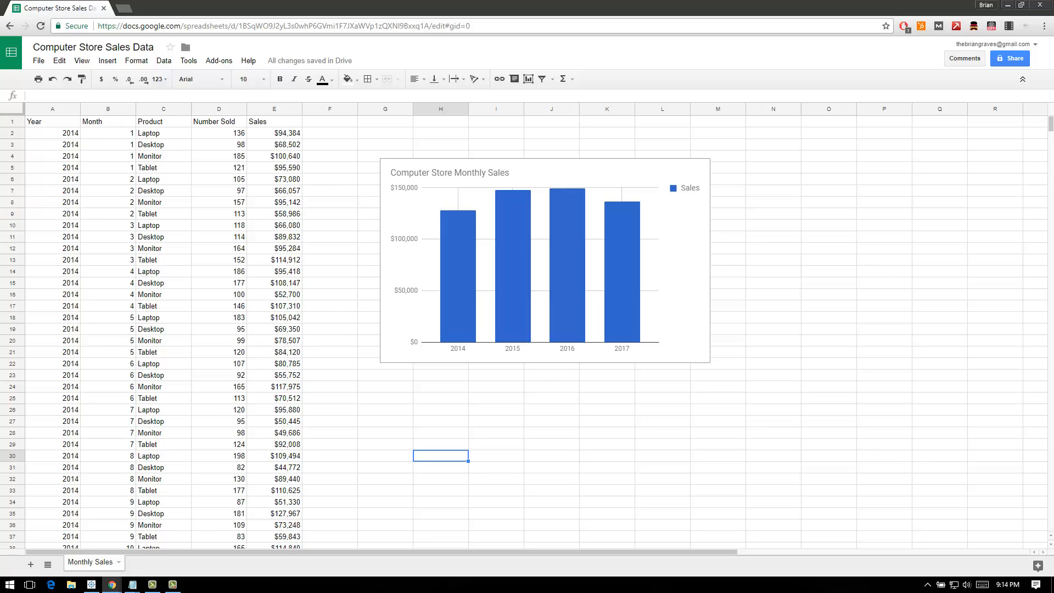
Switch to Tableau and connect to the Google Sheets spreadsheet Computer Store Sales Data, allowing Tableau Desktop access to the account
{"action": "left_click", "coordinate": [91, 585]}
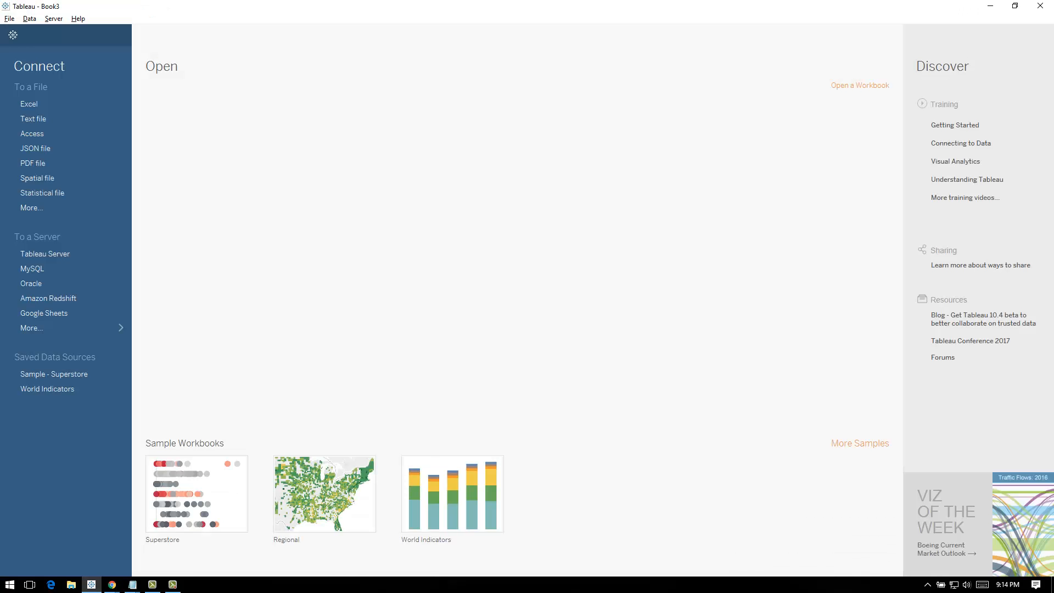
{"action": "left_click", "coordinate": [44, 312]}
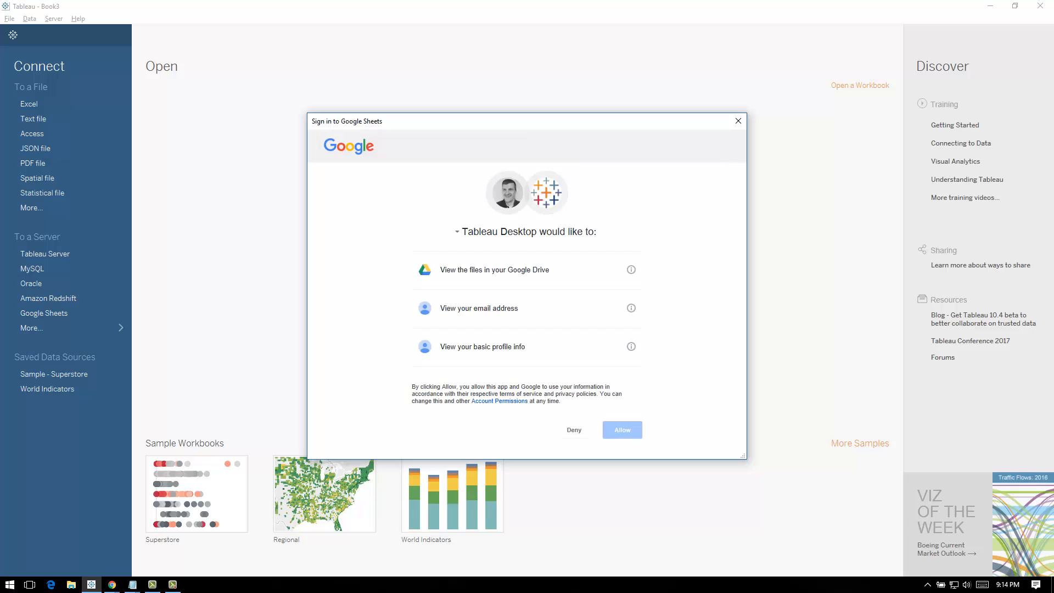
{"action": "left_click", "coordinate": [622, 430]}
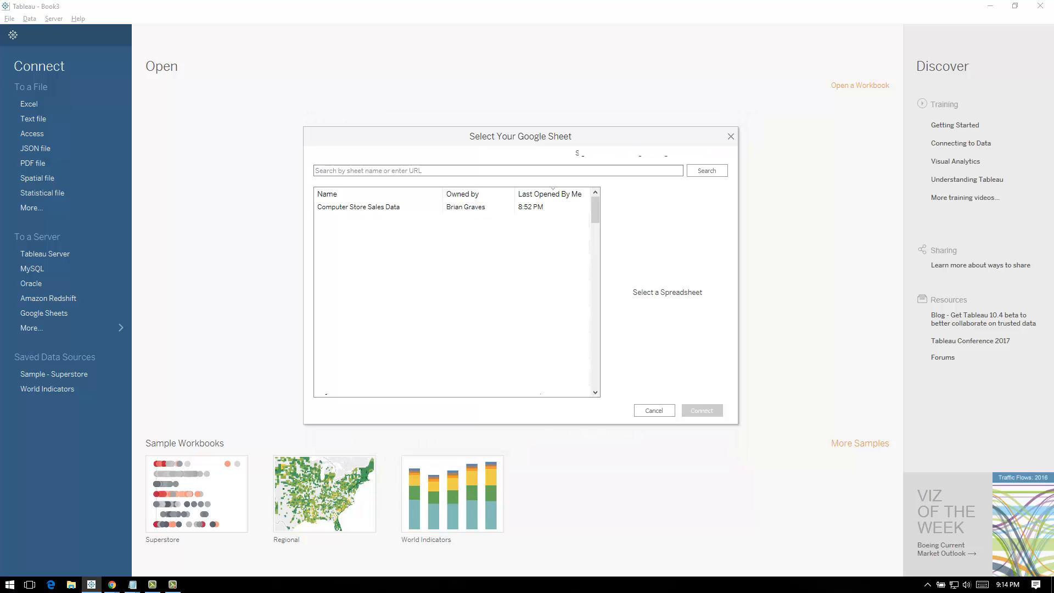
{"action": "left_click", "coordinate": [359, 207]}
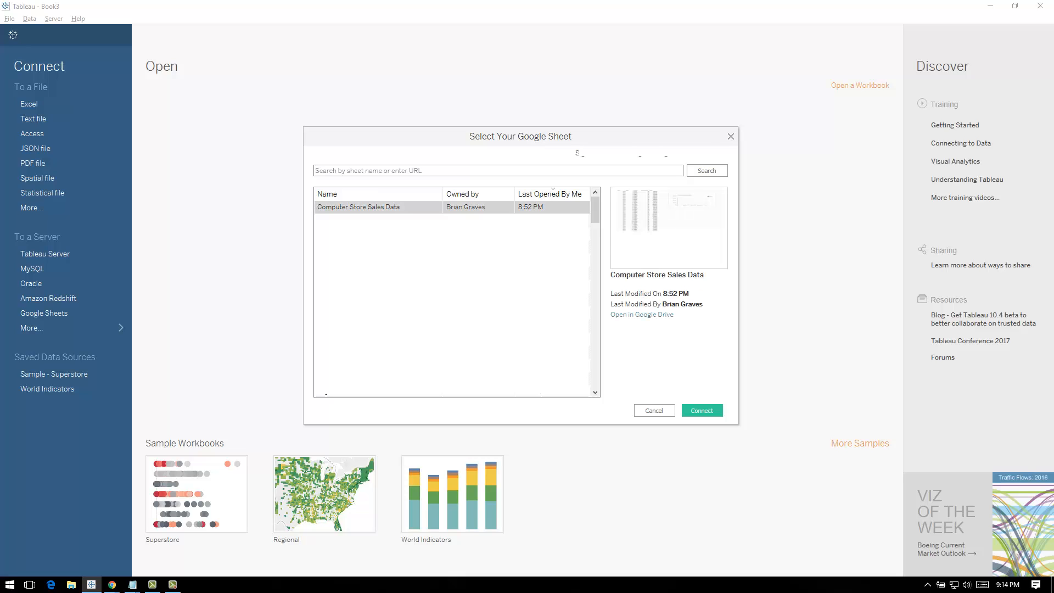
{"action": "left_click", "coordinate": [701, 410]}
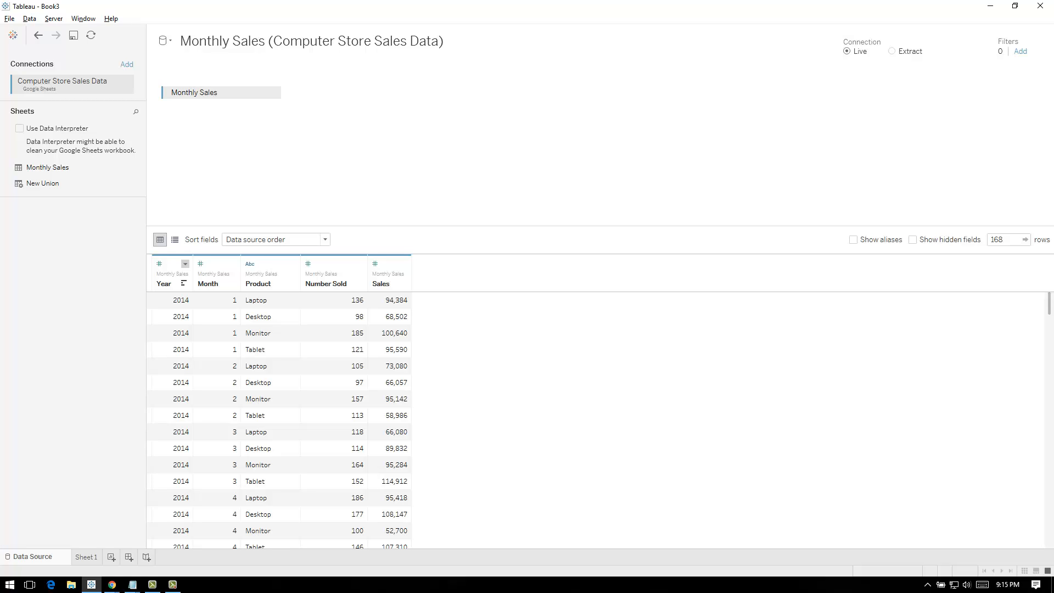
Change the data type of the Year and Month columns to String
{"action": "left_click", "coordinate": [185, 264]}
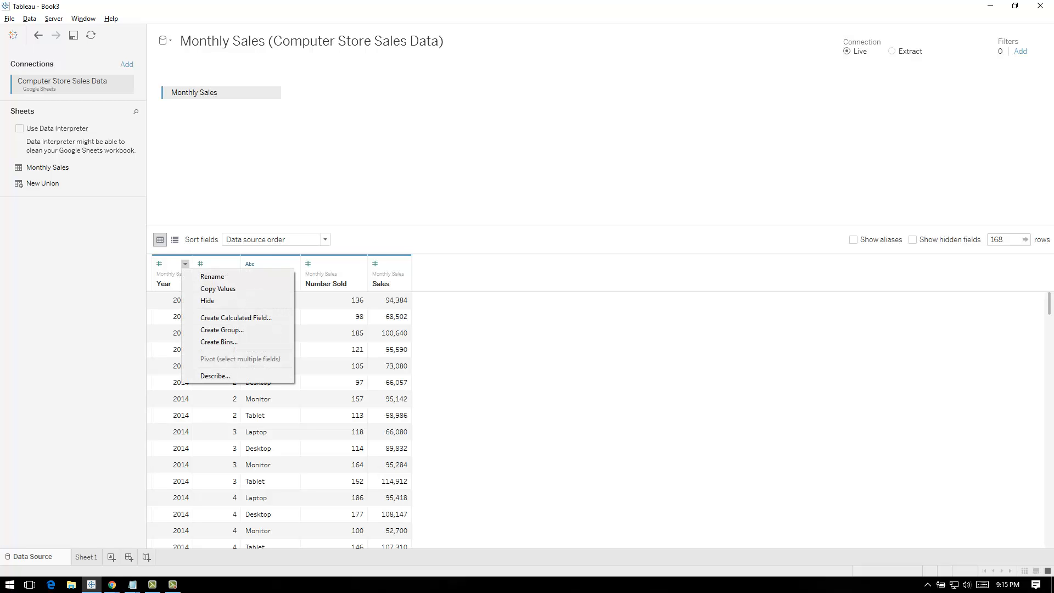
{"action": "left_click", "coordinate": [159, 264]}
{"action": "left_click", "coordinate": [159, 265]}
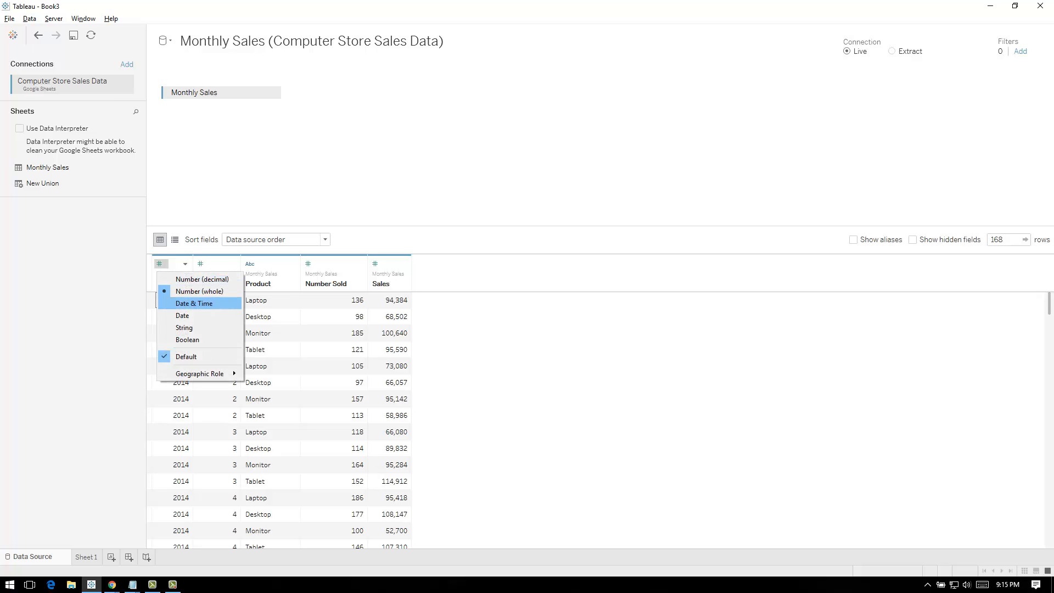
{"action": "left_click", "coordinate": [184, 328]}
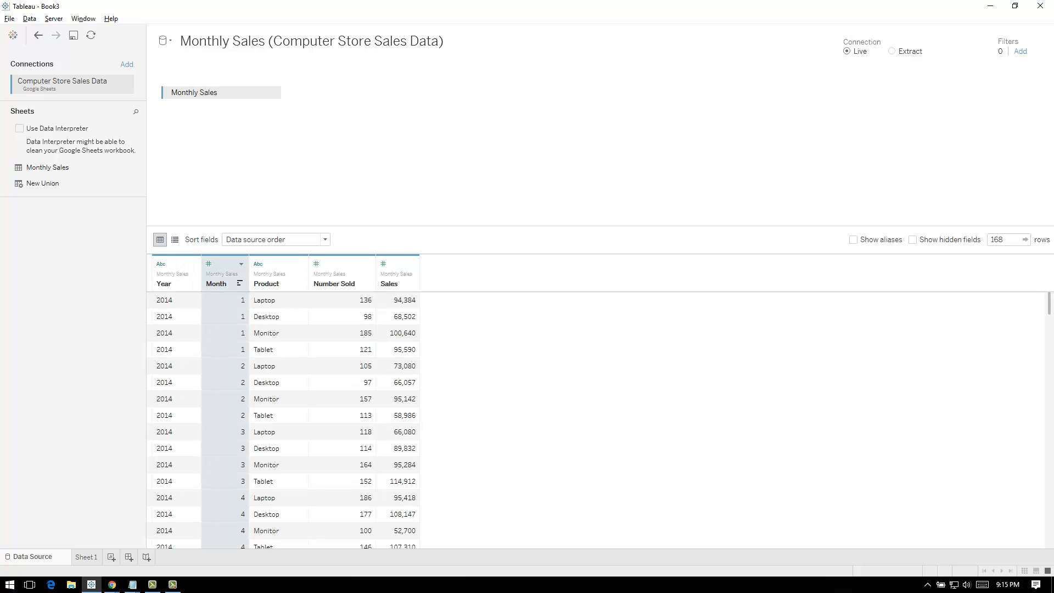
{"action": "left_click", "coordinate": [209, 265]}
{"action": "left_click", "coordinate": [236, 328]}
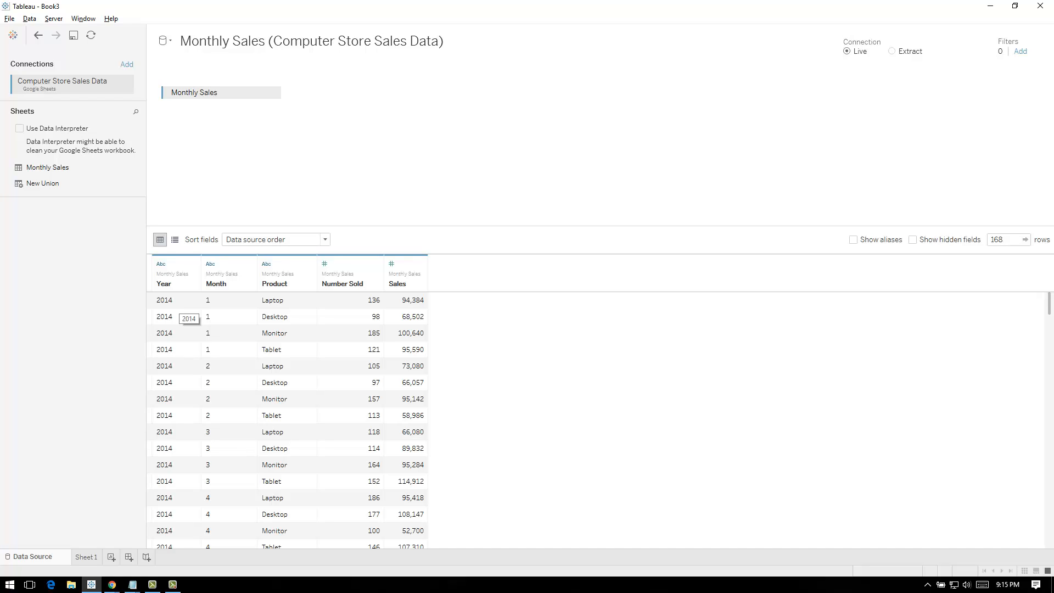
Check the data type options of the Sales column
{"action": "left_click", "coordinate": [393, 264]}
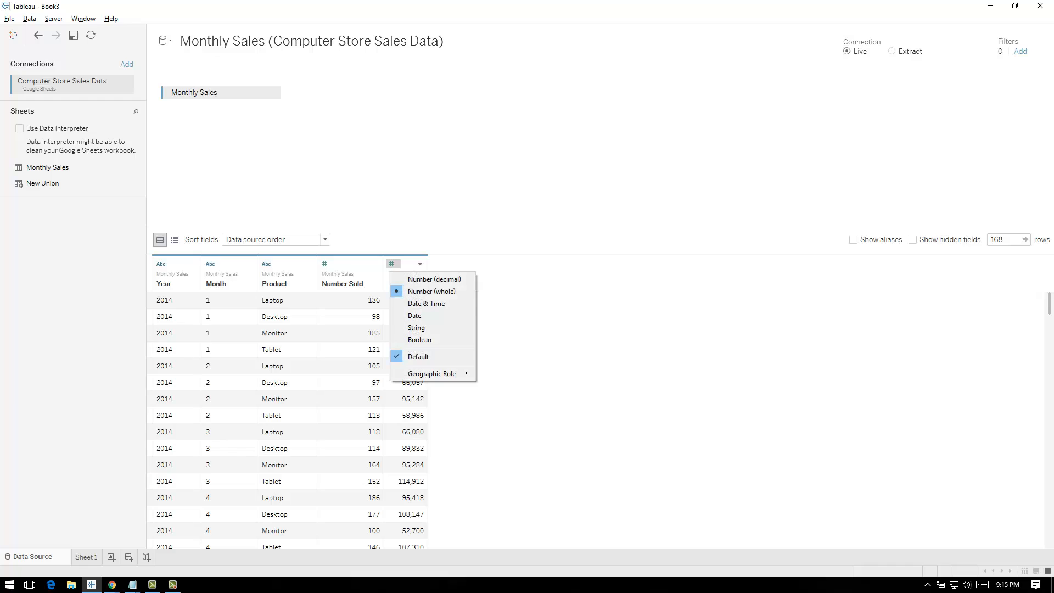
{"action": "left_click", "coordinate": [432, 279]}
{"action": "left_click", "coordinate": [392, 264]}
{"action": "left_click", "coordinate": [392, 264]}
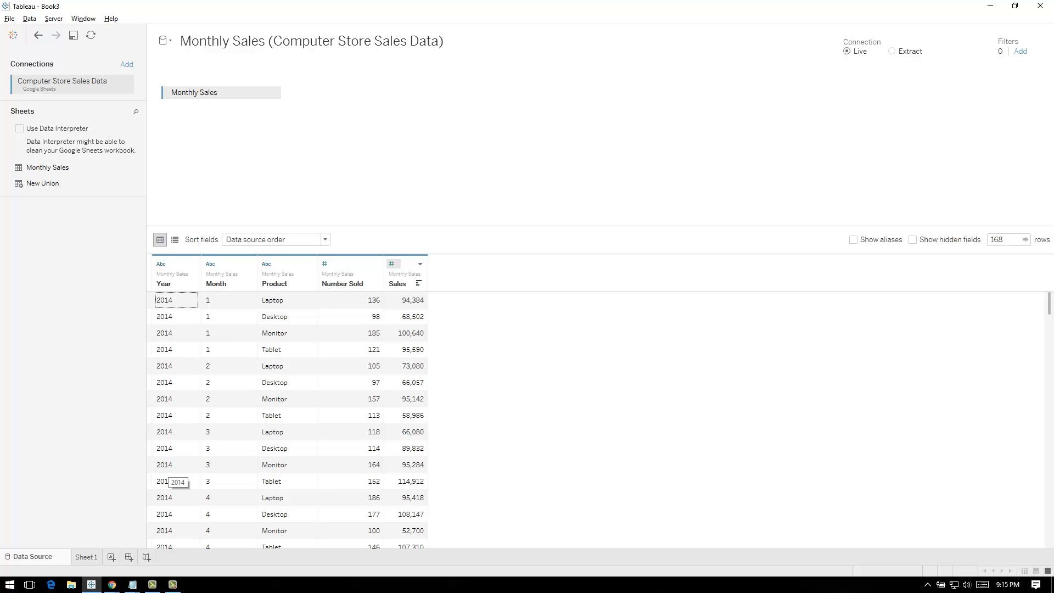
On Sheet 1, create a calculated field named Sales Month and start its formula with the DATEPARSE function
{"action": "left_click", "coordinate": [86, 556]}
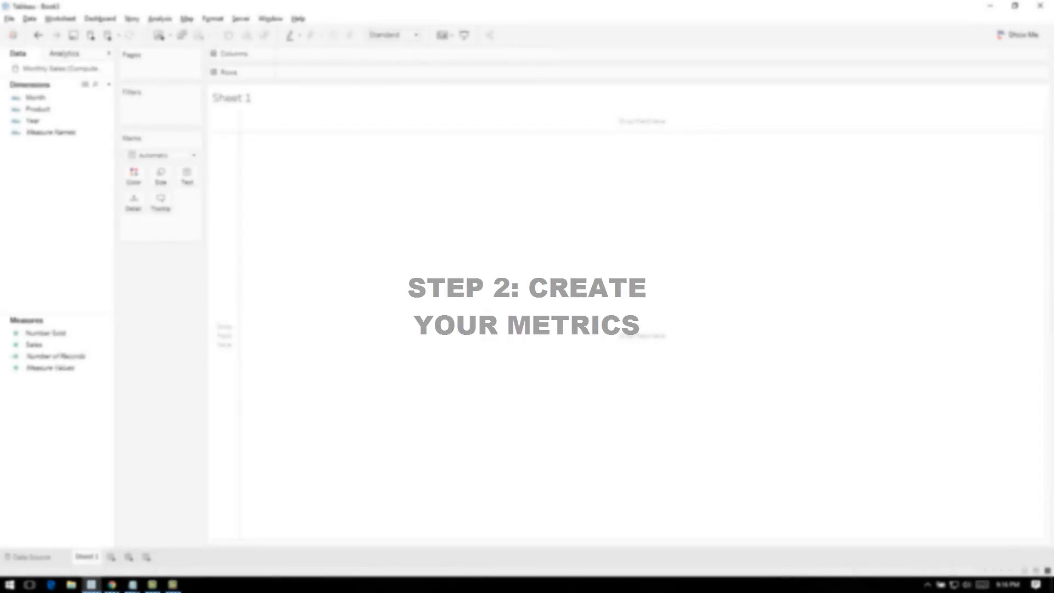
{"action": "right_click", "coordinate": [33, 173]}
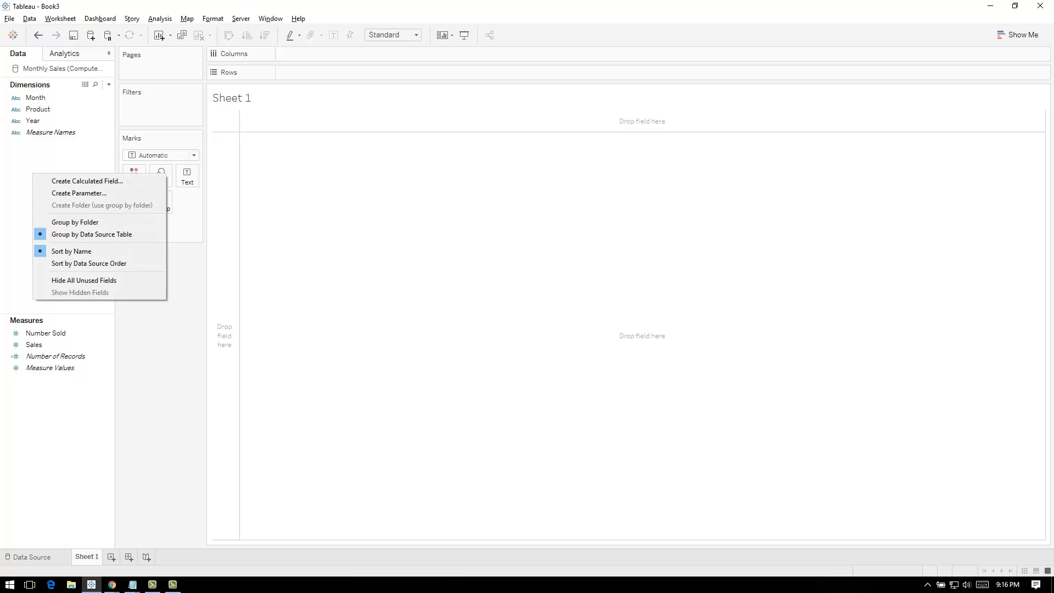
{"action": "key", "text": "Escape"}
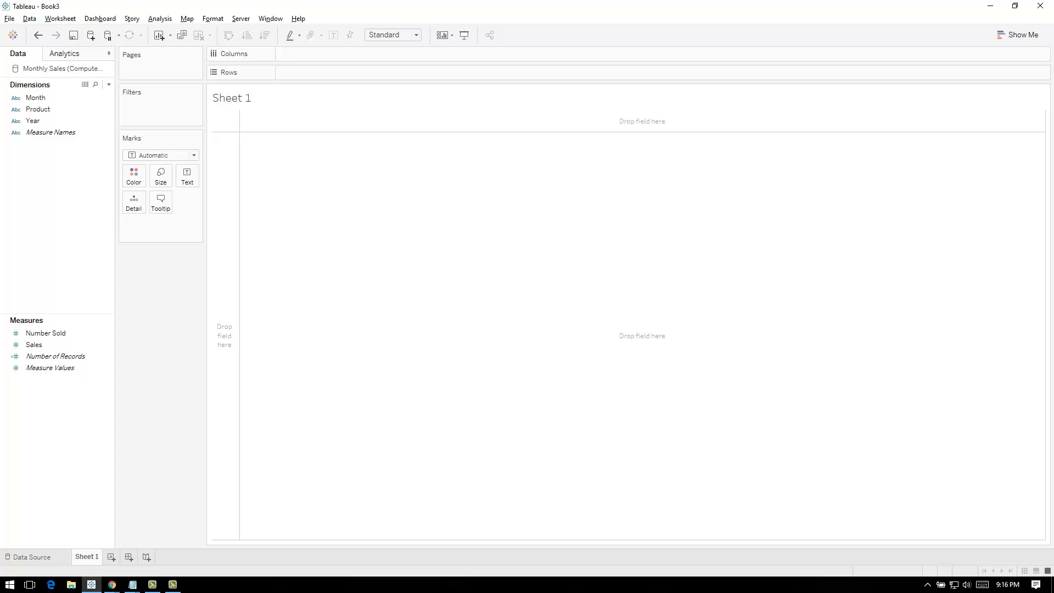
{"action": "right_click", "coordinate": [48, 166]}
{"action": "left_click", "coordinate": [94, 172]}
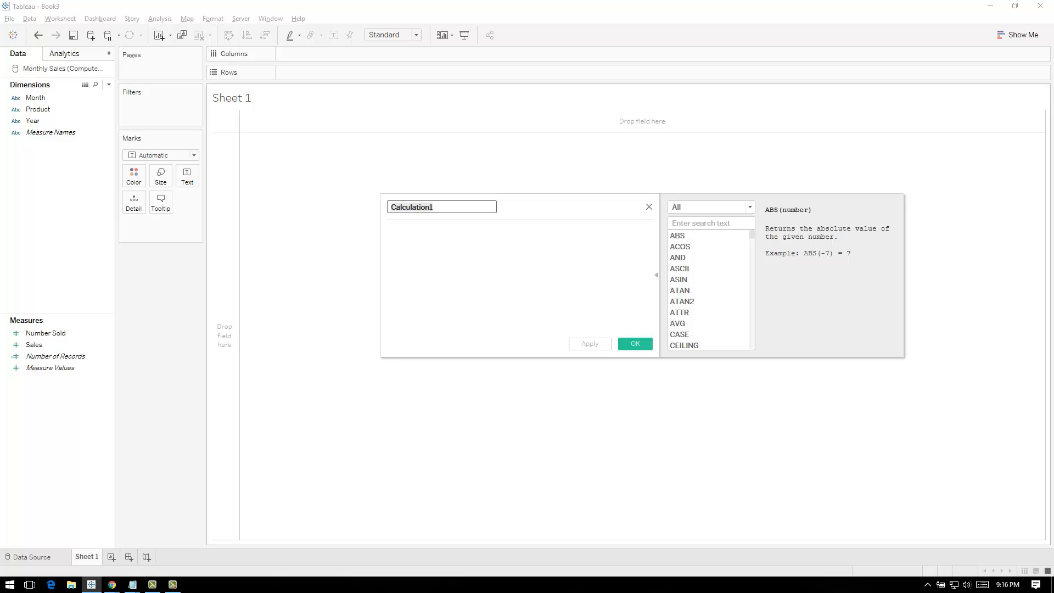
{"action": "type", "text": "Sales Month"}
{"action": "key", "text": "Tab"}
{"action": "type", "text": "date"}
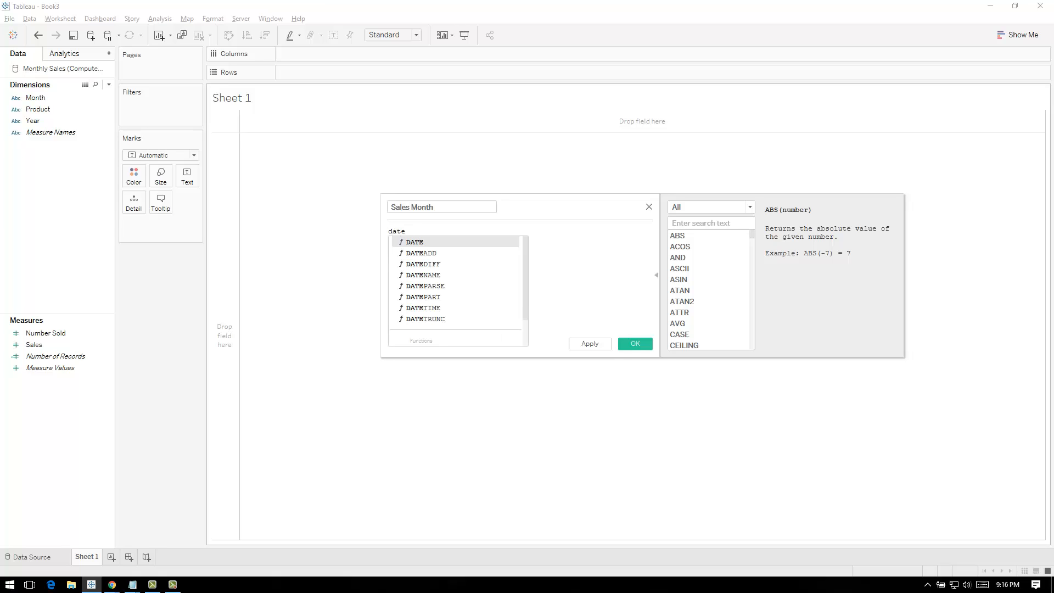
{"action": "key", "text": "Down"}
{"action": "key", "text": "Down"}
{"action": "key", "text": "Down"}
{"action": "key", "text": "Down"}
{"action": "key", "text": "Return"}
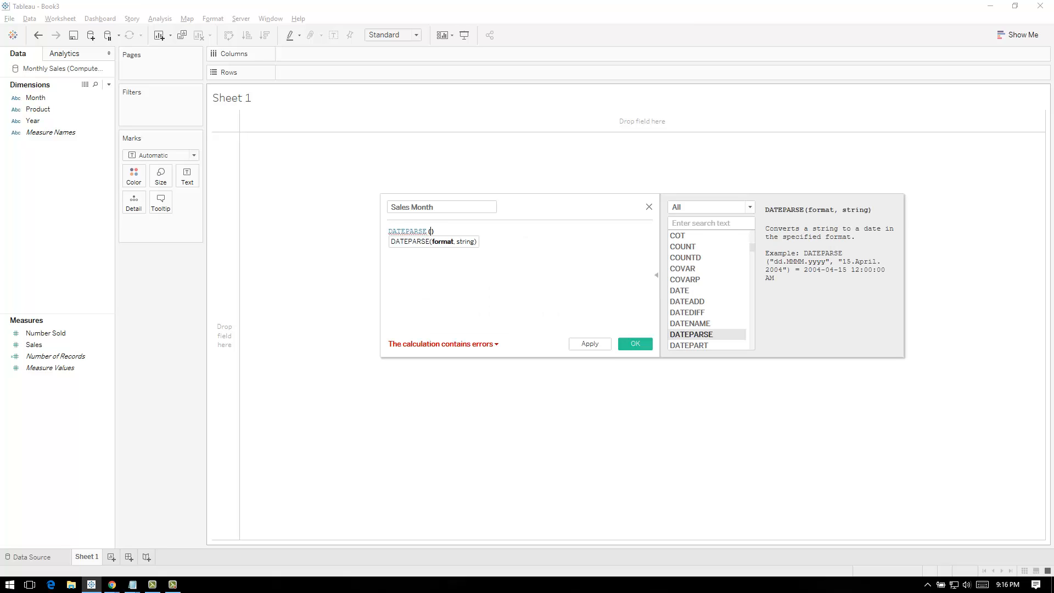
Enter 'yyyy-mm-dd' in single quotes as the format argument of DATEPARSE
{"action": "type", "text": "yyyy"}
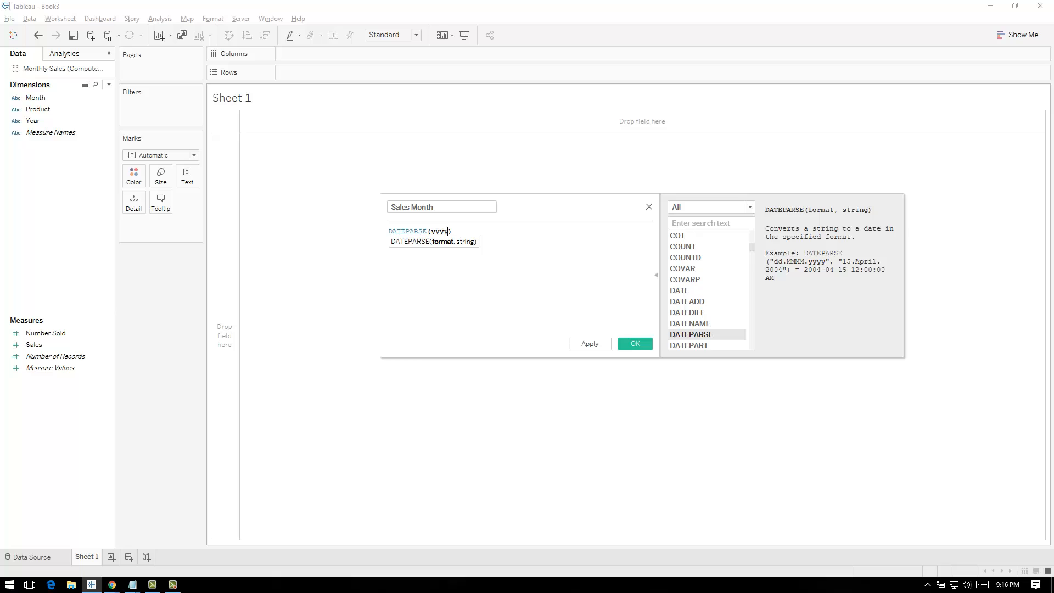
{"action": "type", "text": "-mm-dd"}
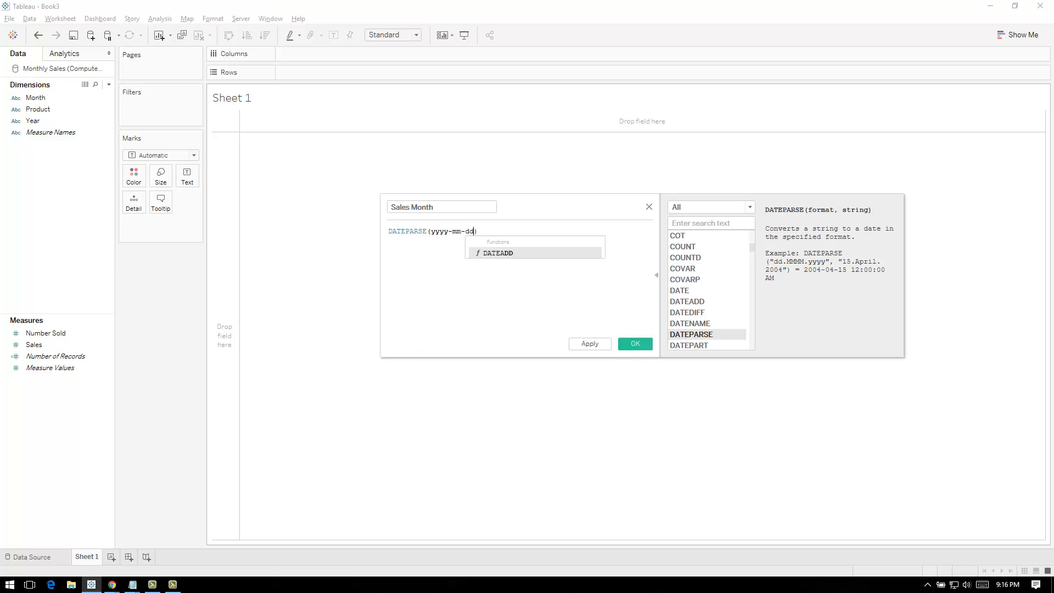
{"action": "type", "text": "'"}
{"action": "key", "text": "Left"}
{"action": "key", "text": "Left"}
{"action": "key", "text": "Left"}
{"action": "key", "text": "Left"}
{"action": "key", "text": "Left"}
{"action": "key", "text": "Left"}
{"action": "key", "text": "Left"}
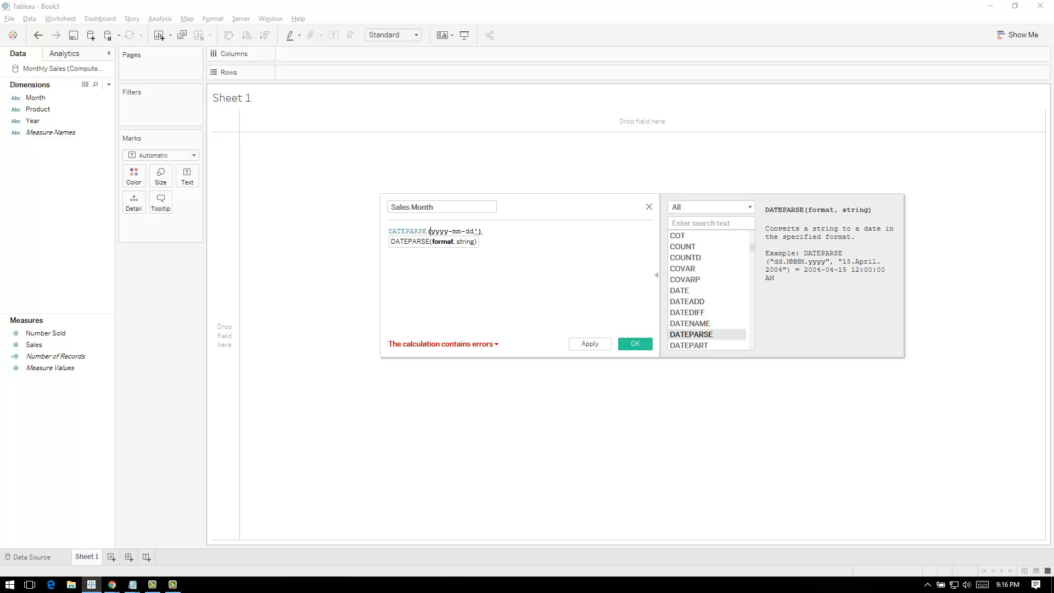
{"action": "key", "text": "Left"}
{"action": "key", "text": "Right"}
{"action": "type", "text": "'"}
{"action": "key", "text": "Right"}
{"action": "key", "text": "Right"}
{"action": "key", "text": "Right"}
{"action": "key", "text": "Right"}
{"action": "key", "text": "Right"}
Add the string argument [Year]+"-"+[Month] after the format in the DATEPARSE formula
{"action": "type", "text": ",[Year]"}
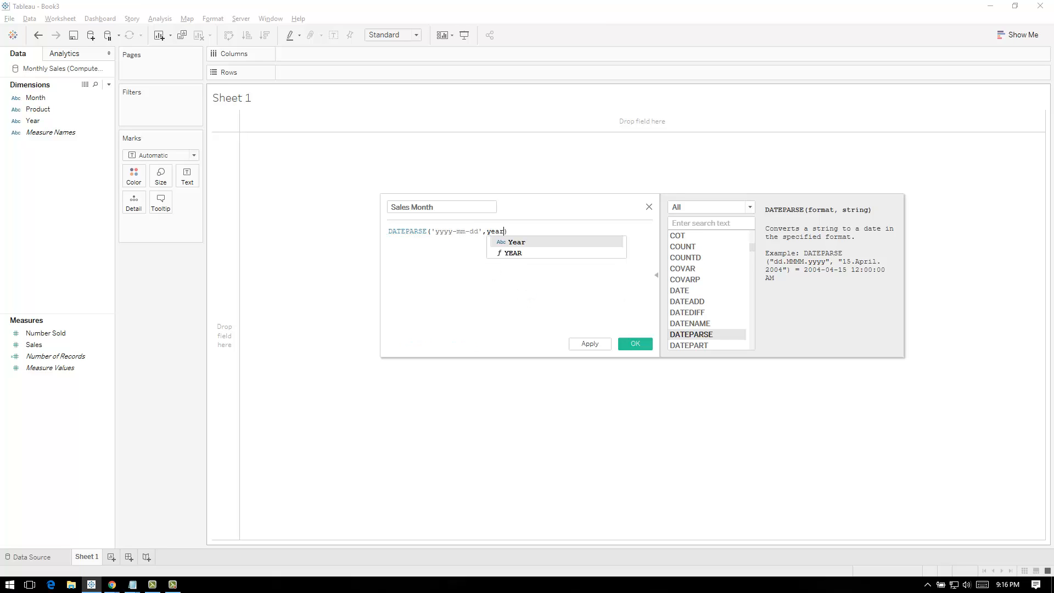
{"action": "key", "text": "Return"}
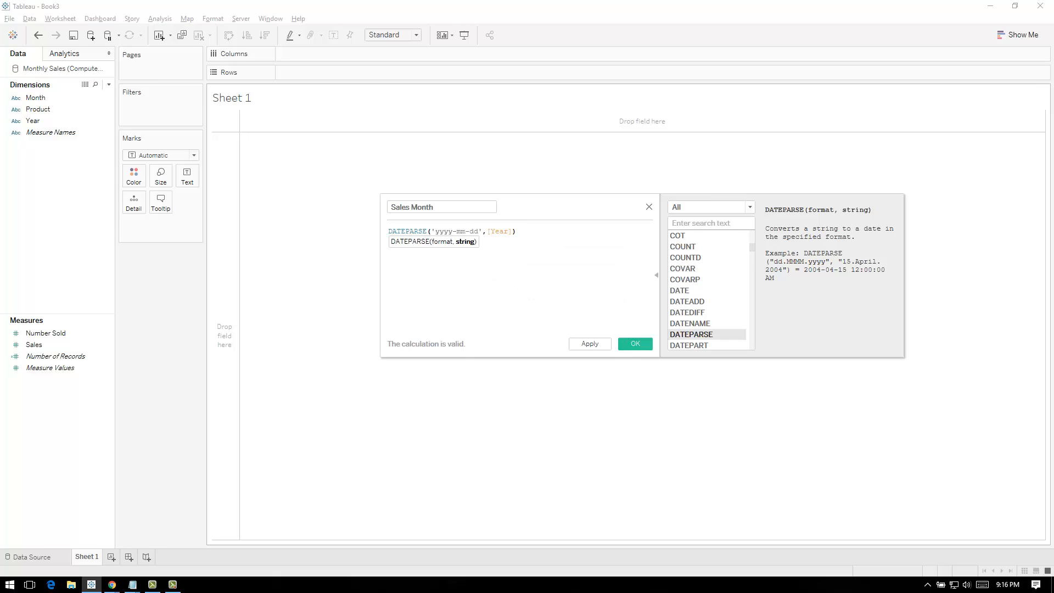
{"action": "type", "text": "+\"-"}
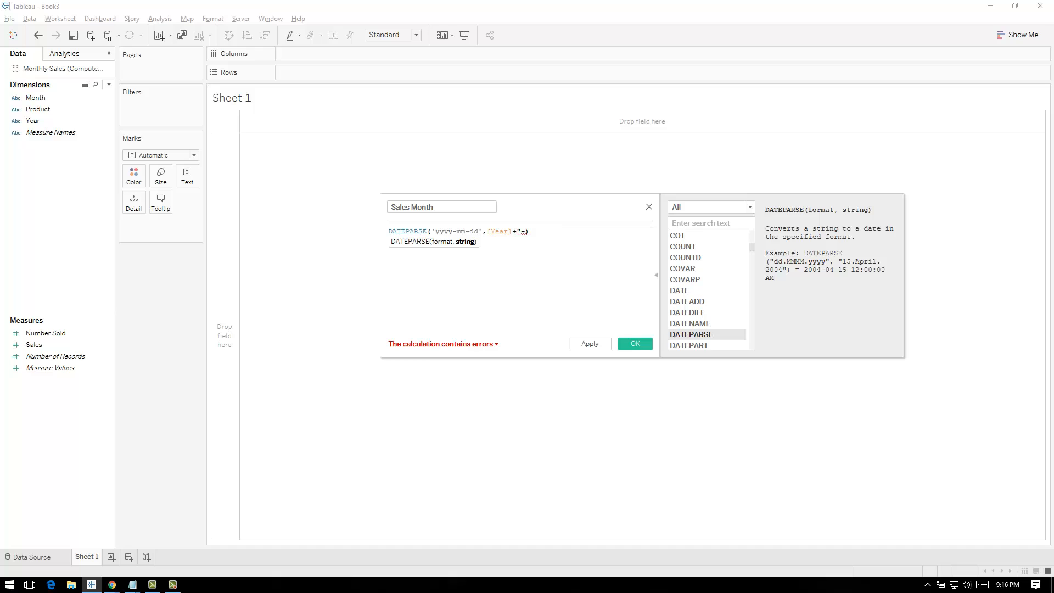
{"action": "type", "text": "\"+[Mon"}
{"action": "key", "text": "Return"}
Append +"-"+"01" after [Month] to complete the date string, and save the Sales Month calculated field
{"action": "key", "text": "Left"}
{"action": "key", "text": "Left"}
{"action": "key", "text": "Left"}
{"action": "key", "text": "Left"}
{"action": "key", "text": "Left"}
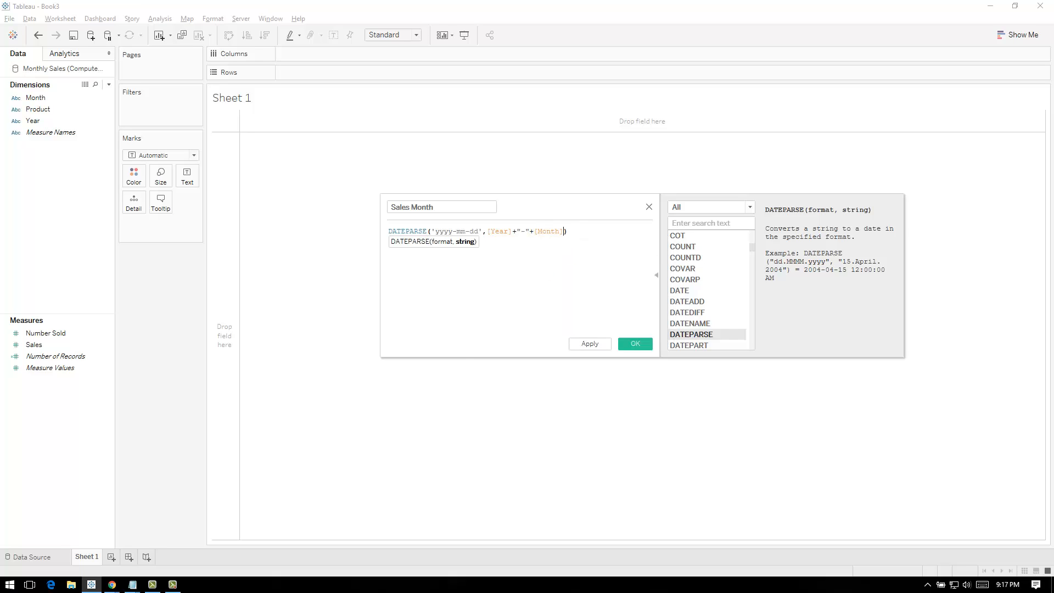
{"action": "key", "text": "ctrl+shift+Left"}
{"action": "key", "text": "ctrl+shift+Left"}
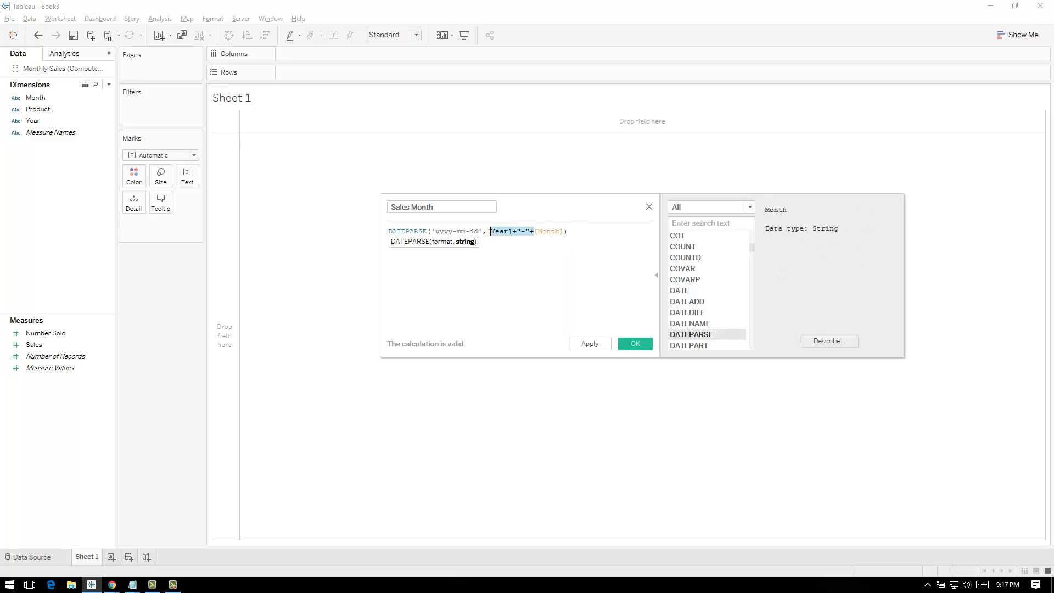
{"action": "key", "text": "ctrl+shift+Right"}
{"action": "key", "text": "ctrl+shift+Right"}
{"action": "key", "text": "shift+Left"}
{"action": "key", "text": "shift+Left"}
{"action": "key", "text": "shift+Left"}
{"action": "key", "text": "shift+Left"}
{"action": "key", "text": "shift+Left"}
{"action": "key", "text": "Right"}
{"action": "type", "text": "+\"-\"+"}
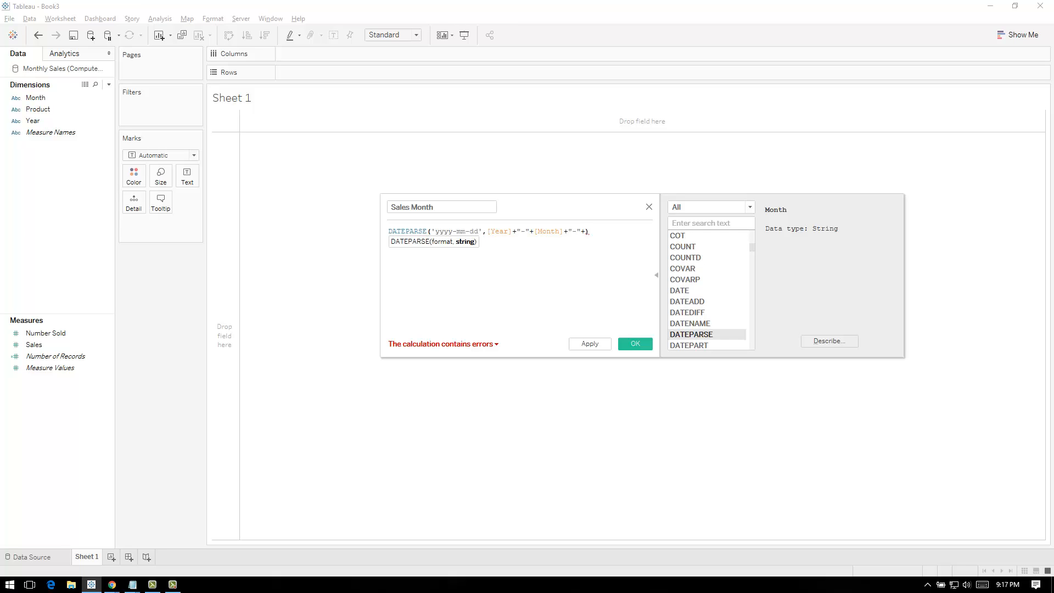
{"action": "type", "text": "\"01"}
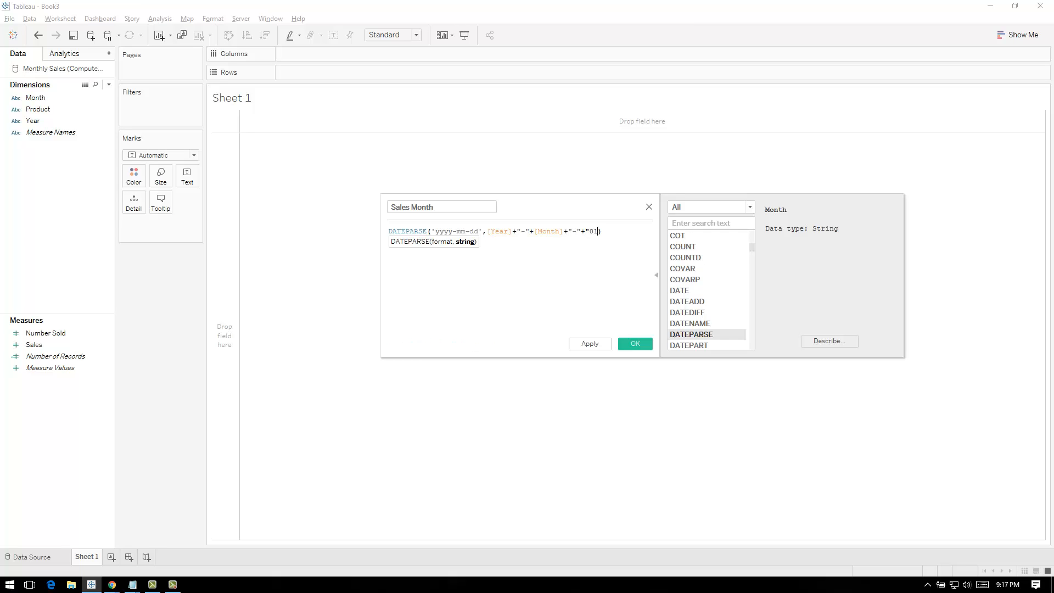
{"action": "type", "text": "\""}
{"action": "key", "text": "Right"}
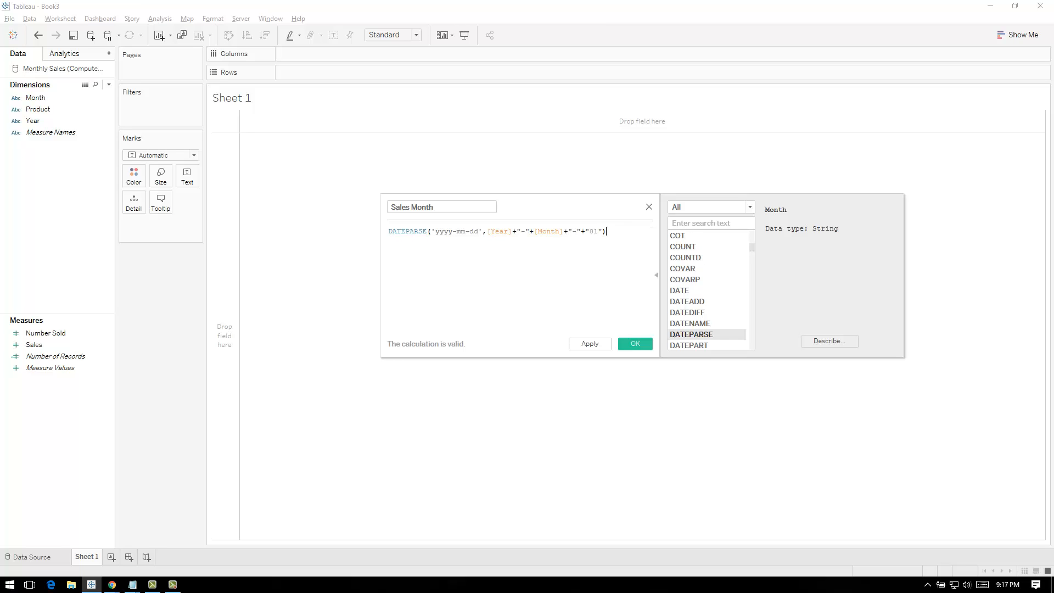
{"action": "left_click", "coordinate": [590, 344]}
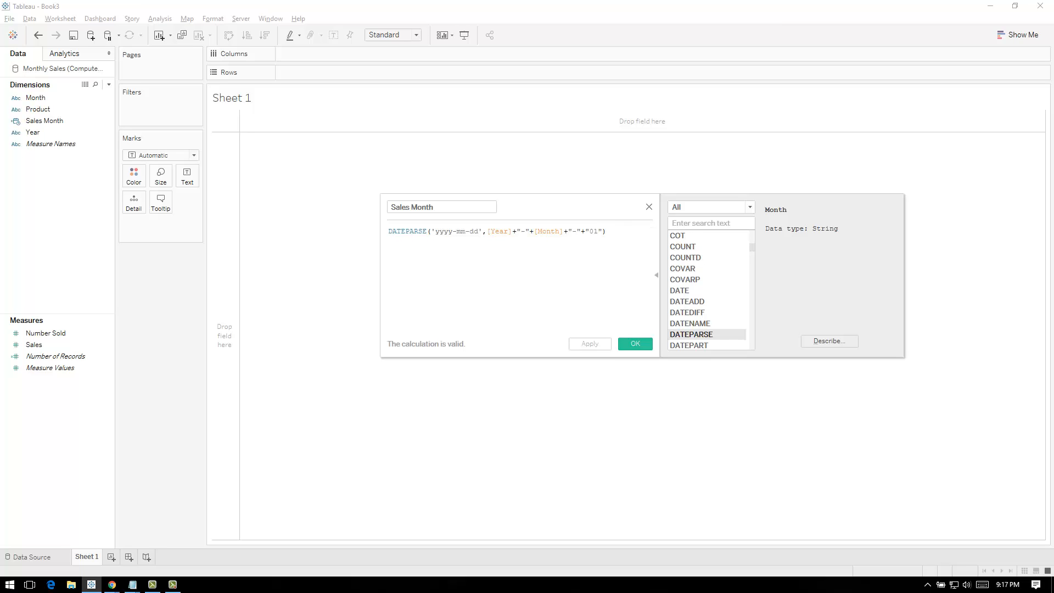
{"action": "left_click", "coordinate": [636, 344]}
Place Sales Month on the rows of the sheet and expand it from year through quarter and month to day
{"action": "left_click_drag", "start_coordinate": [45, 121], "coordinate": [281, 75]}
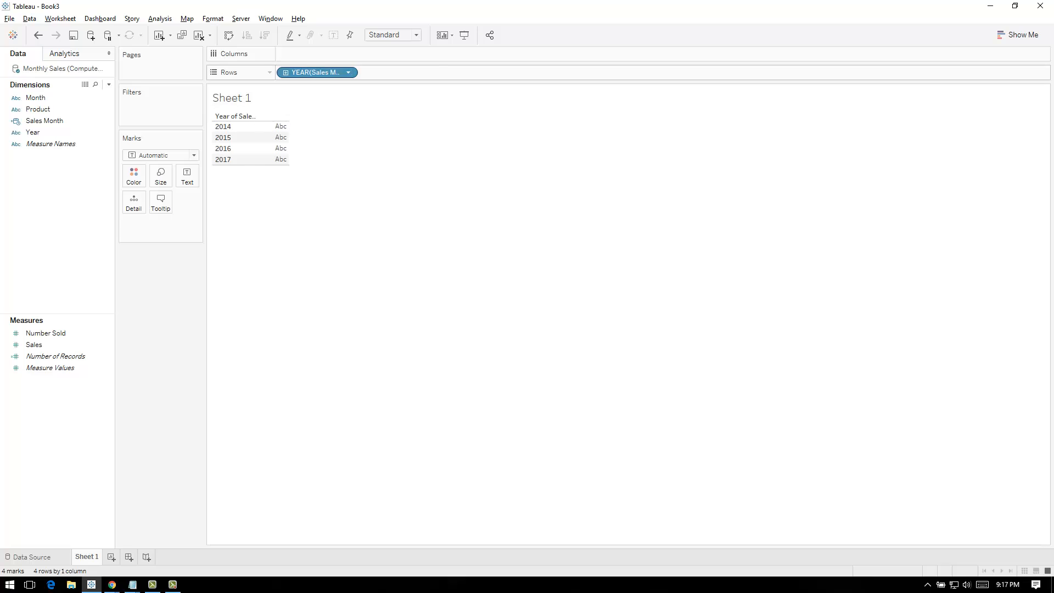
{"action": "left_click", "coordinate": [285, 72]}
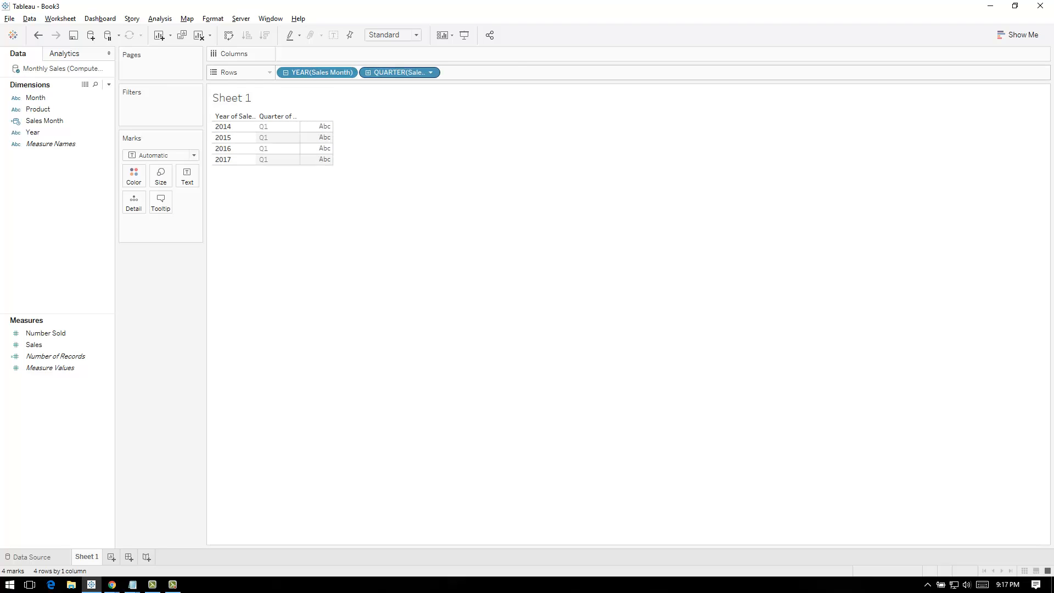
{"action": "left_click", "coordinate": [368, 73]}
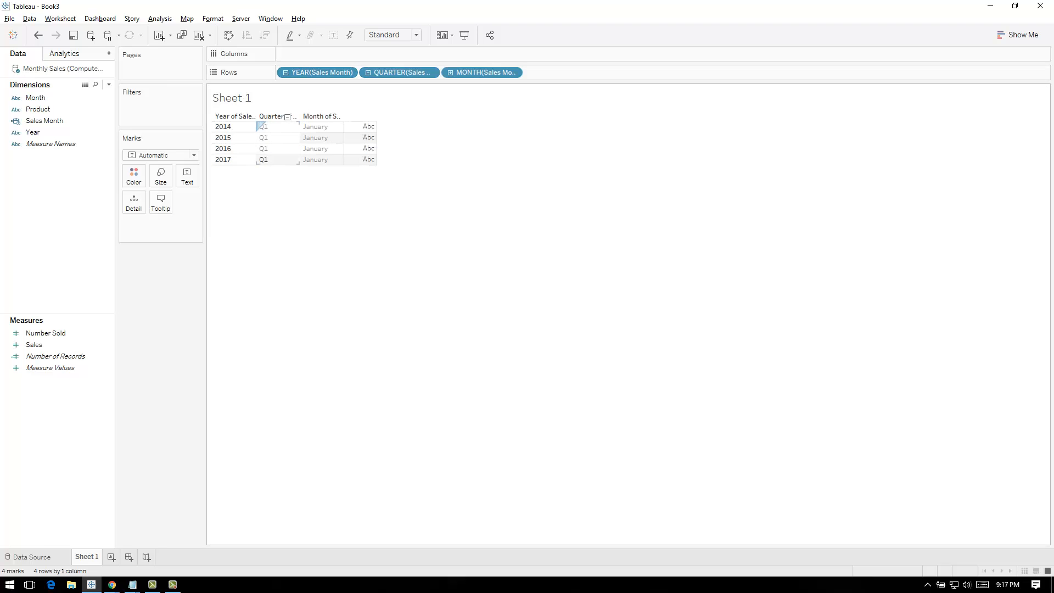
{"action": "left_click", "coordinate": [450, 72]}
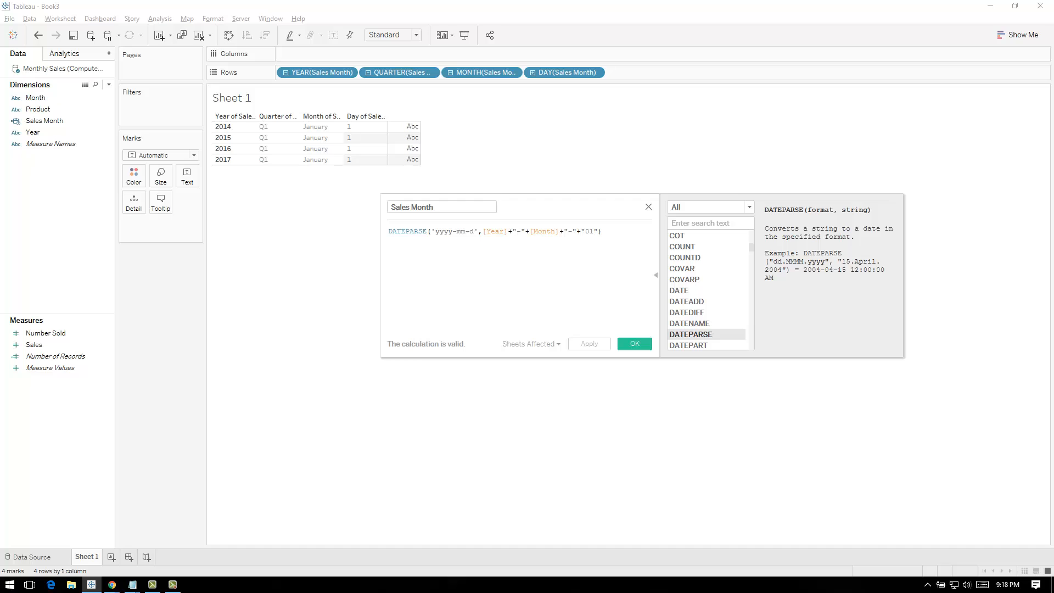
Correct the date format in the Sales Month formula to 'yyyy-MM-dd' and apply the change
{"action": "type", "text": "d"}
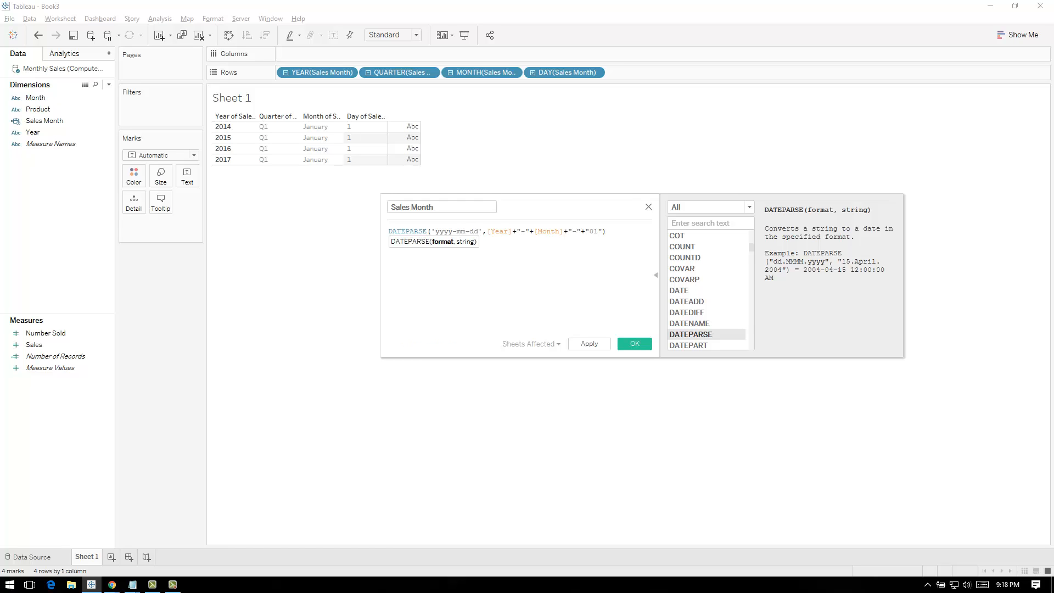
{"action": "double_click", "coordinate": [462, 231]}
{"action": "type", "text": "MM"}
{"action": "left_click", "coordinate": [589, 344]}
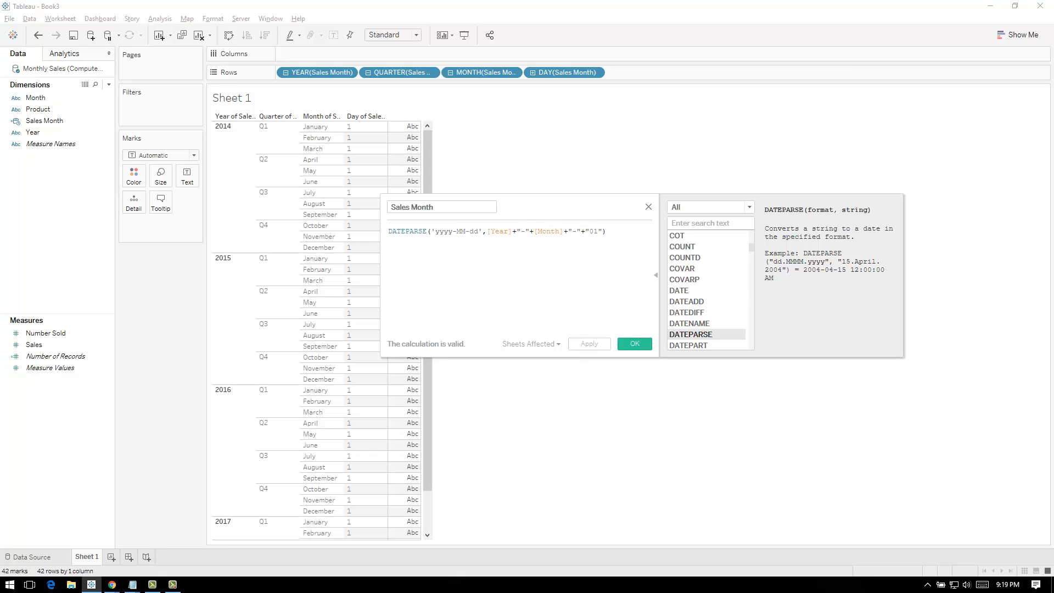
Accept the Sales Month formula and remove the day level of Sales Month from the rows
{"action": "left_click", "coordinate": [635, 344]}
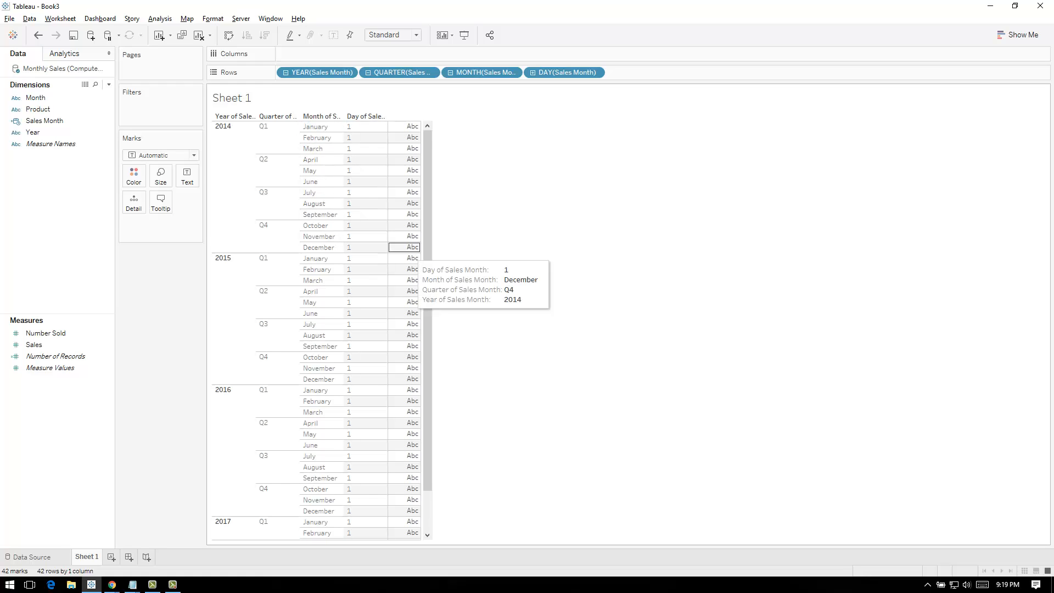
{"action": "left_click_drag", "start_coordinate": [567, 72], "coordinate": [544, 132]}
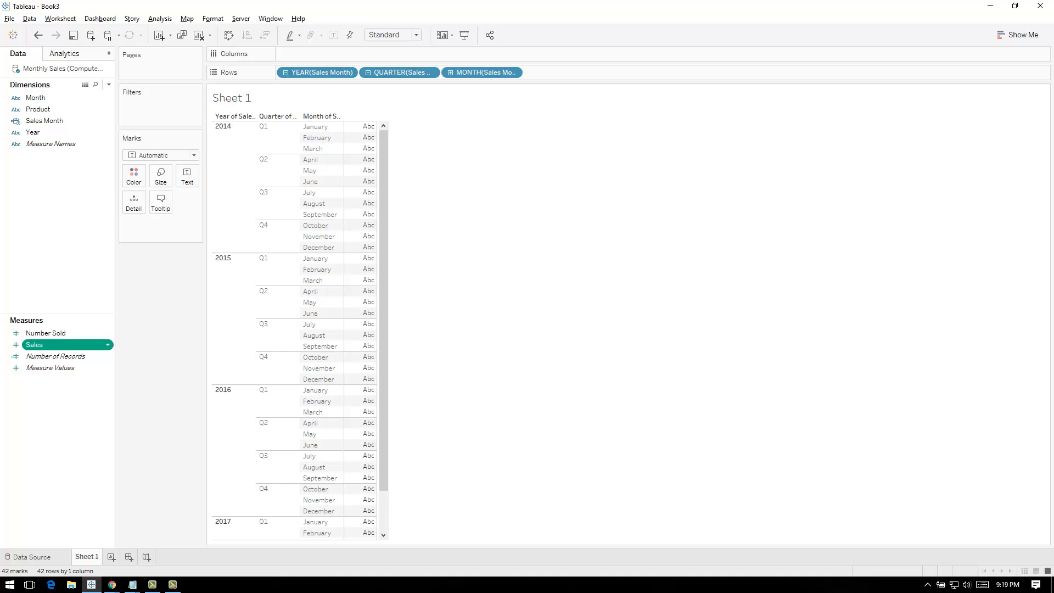
Add Sales to the table as values and set its default number format to Currency (Custom) with 0 decimal places and no units
{"action": "left_click_drag", "start_coordinate": [34, 345], "coordinate": [358, 292]}
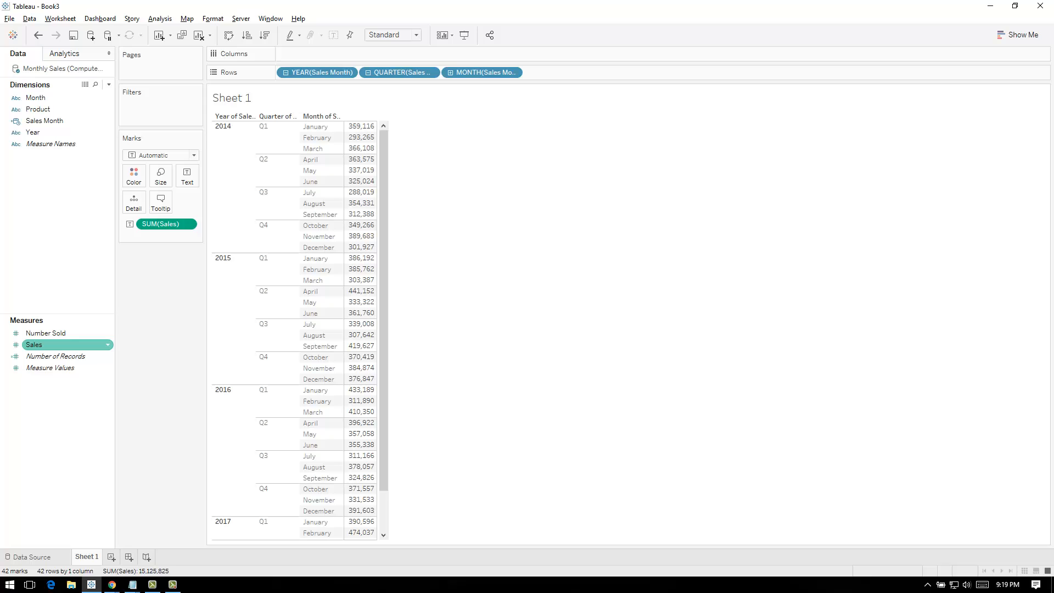
{"action": "left_click", "coordinate": [108, 345]}
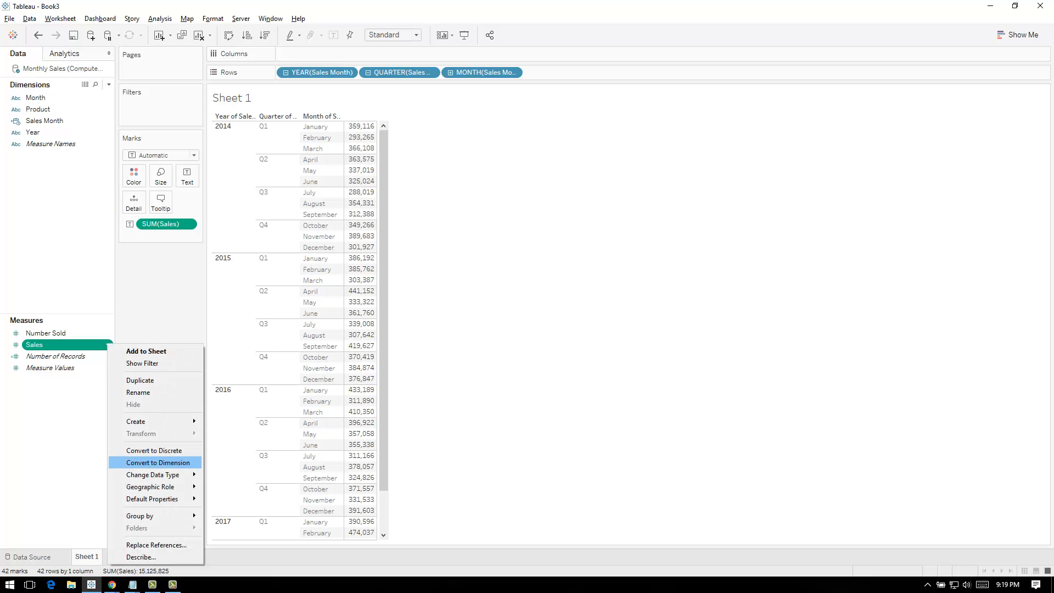
{"action": "mouse_move", "coordinate": [160, 499]}
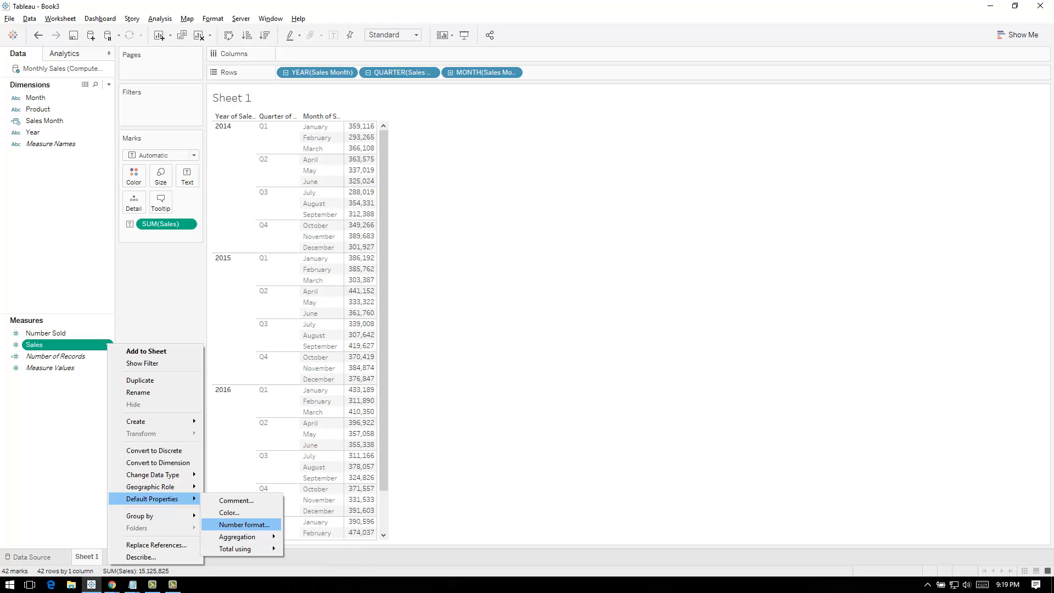
{"action": "left_click", "coordinate": [245, 524]}
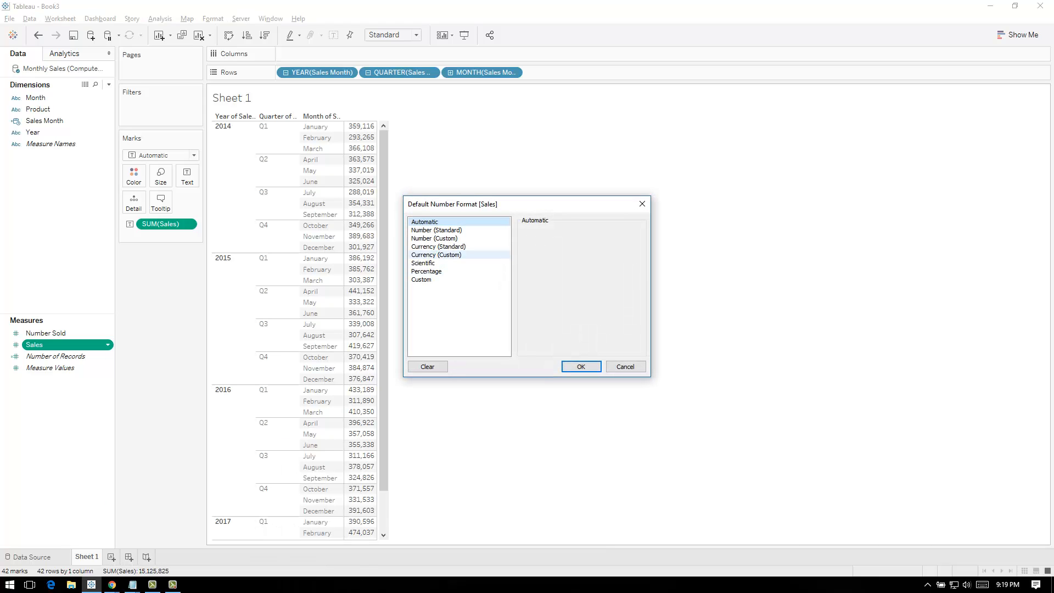
{"action": "left_click", "coordinate": [437, 254]}
{"action": "left_click", "coordinate": [552, 245]}
{"action": "left_click", "coordinate": [552, 245]}
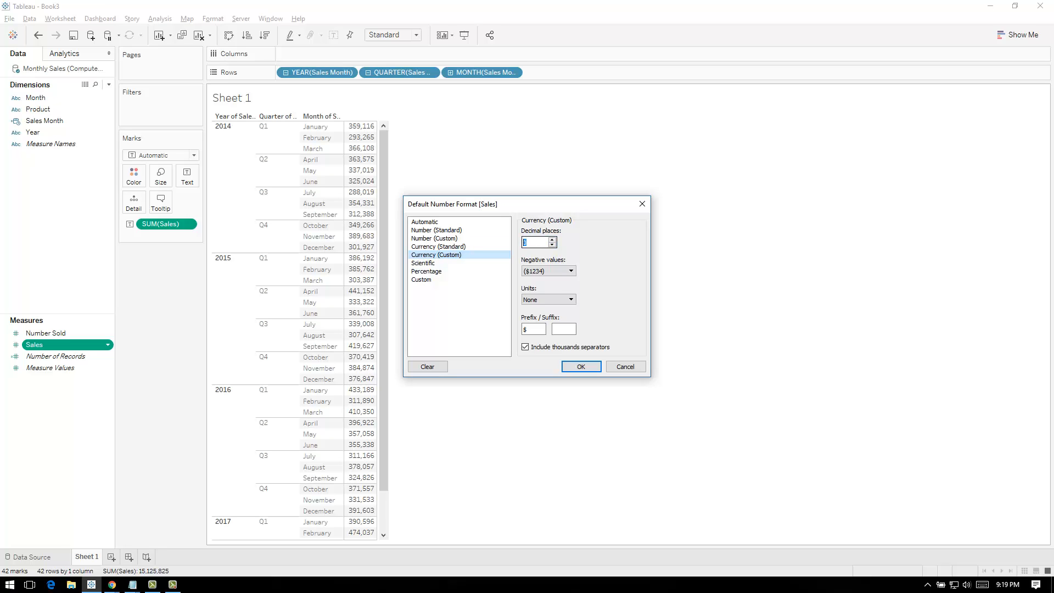
{"action": "left_click", "coordinate": [533, 242]}
{"action": "left_click", "coordinate": [570, 299]}
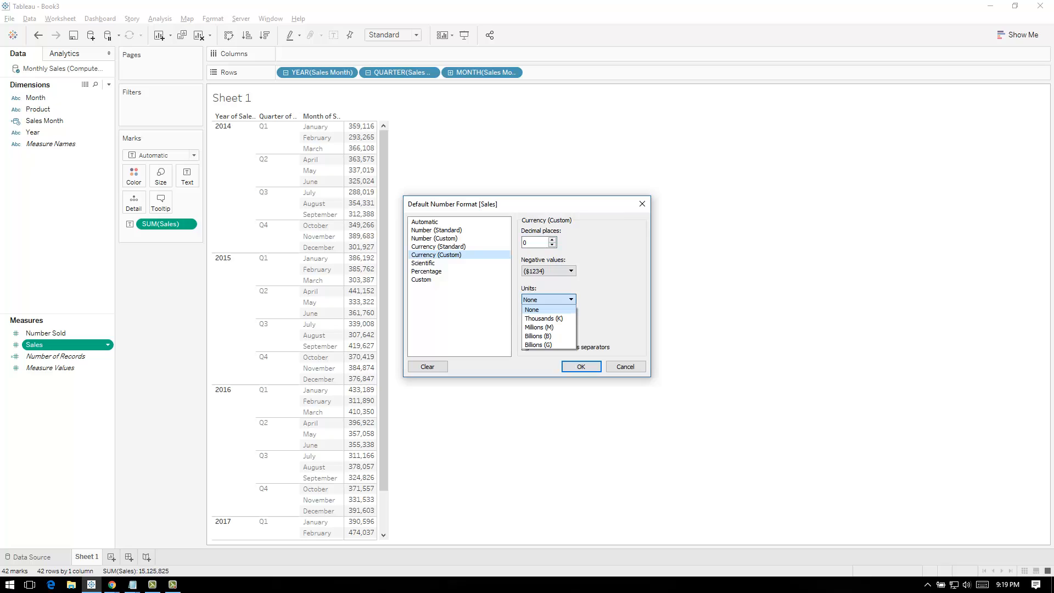
{"action": "left_click", "coordinate": [548, 310]}
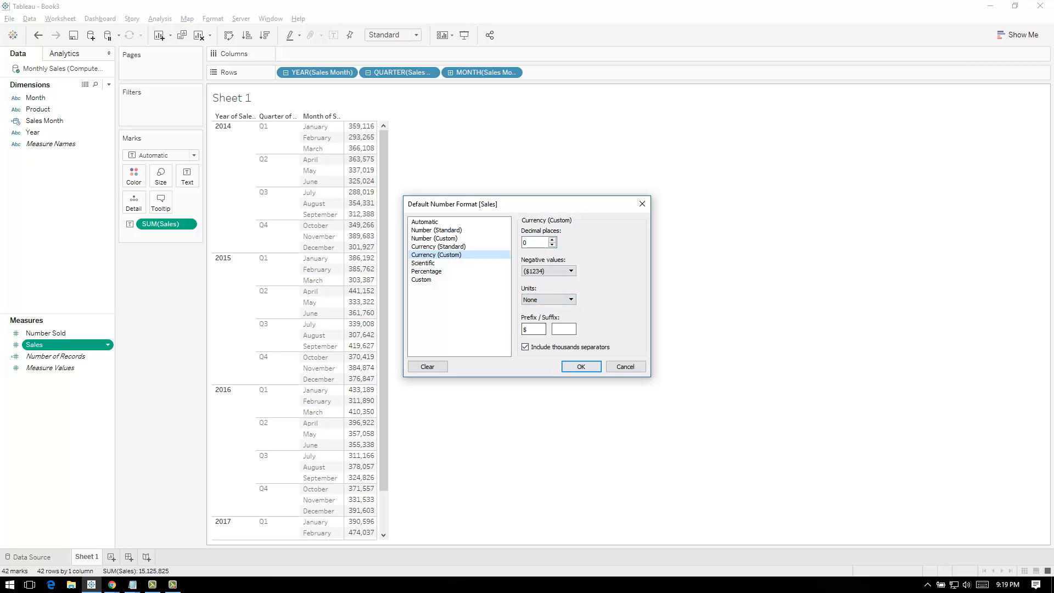
{"action": "left_click", "coordinate": [581, 367]}
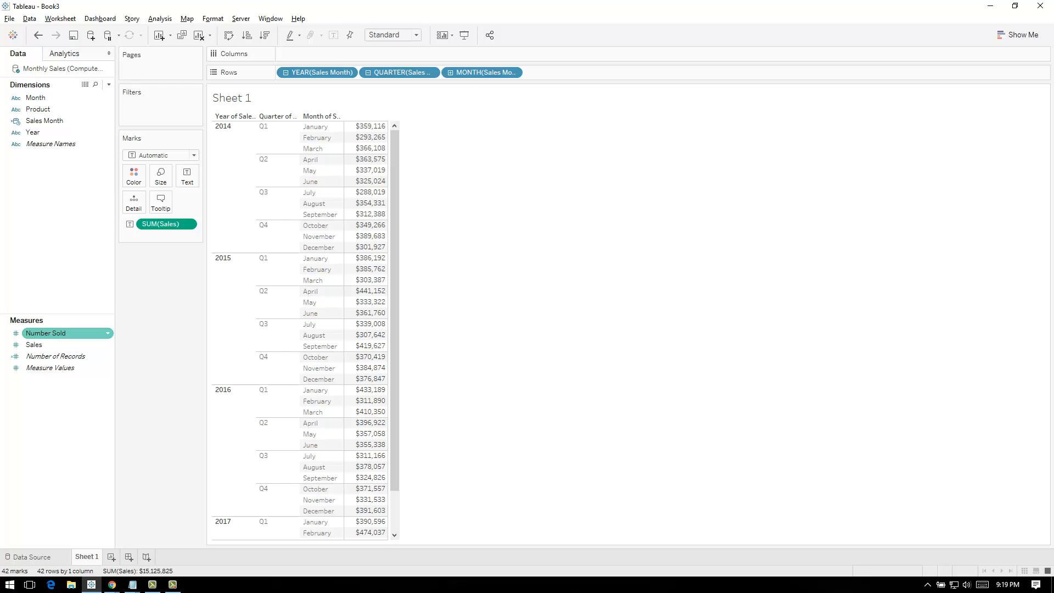
Add Number Sold to the table alongside Sales
{"action": "double_click", "coordinate": [46, 332]}
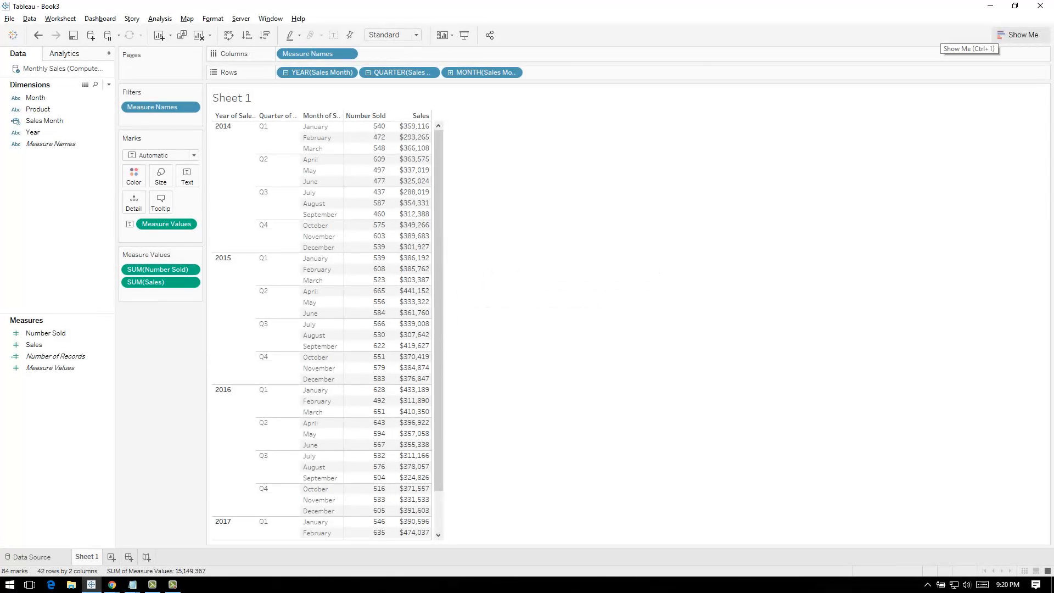
Try the suggested horizontal bars chart for the table, and undo the change
{"action": "left_click", "coordinate": [1021, 35]}
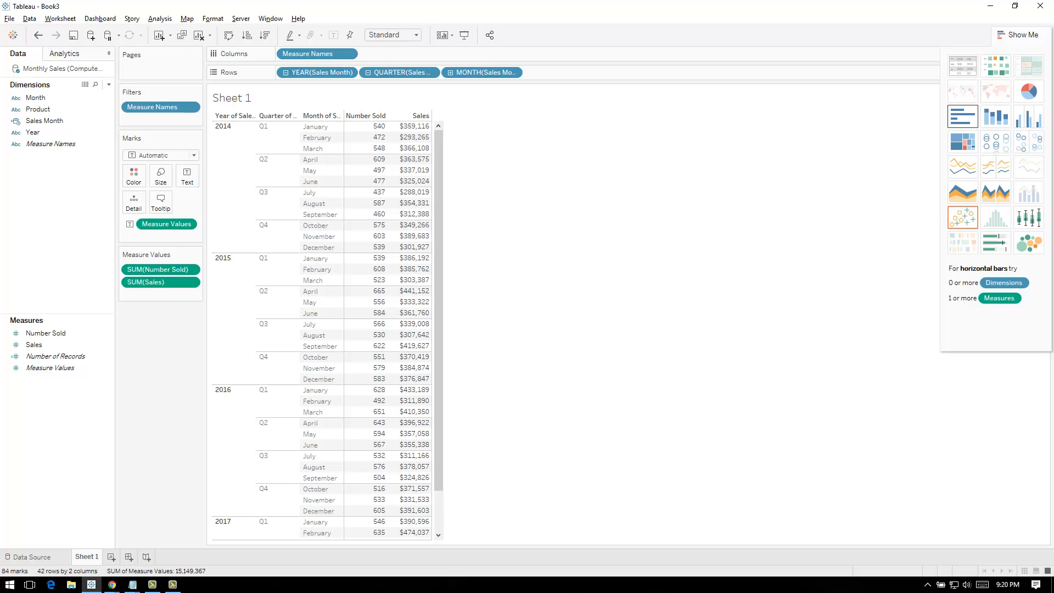
{"action": "left_click", "coordinate": [962, 117]}
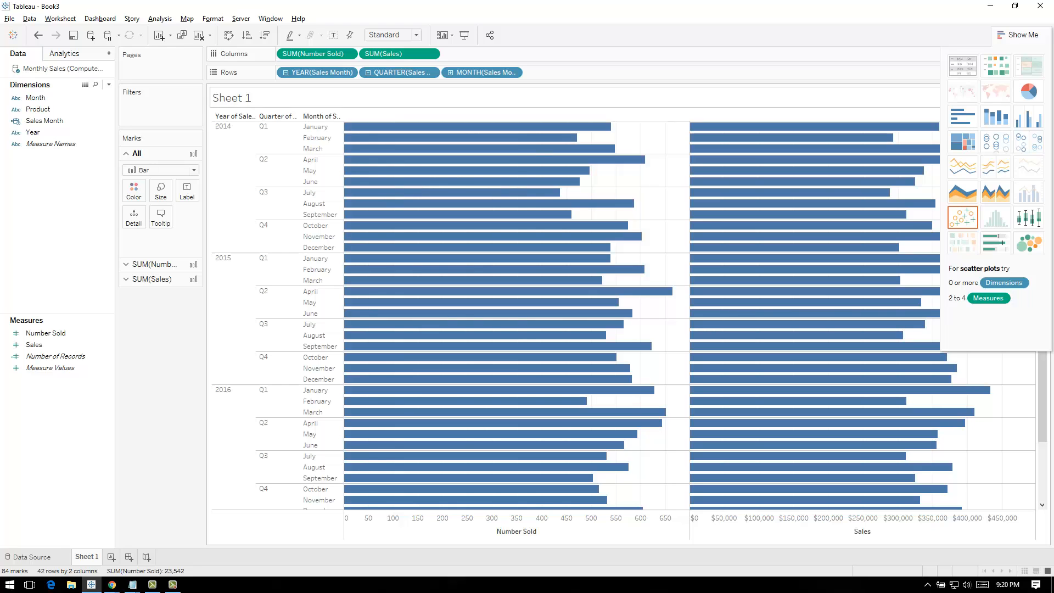
{"action": "key", "text": "ctrl+z"}
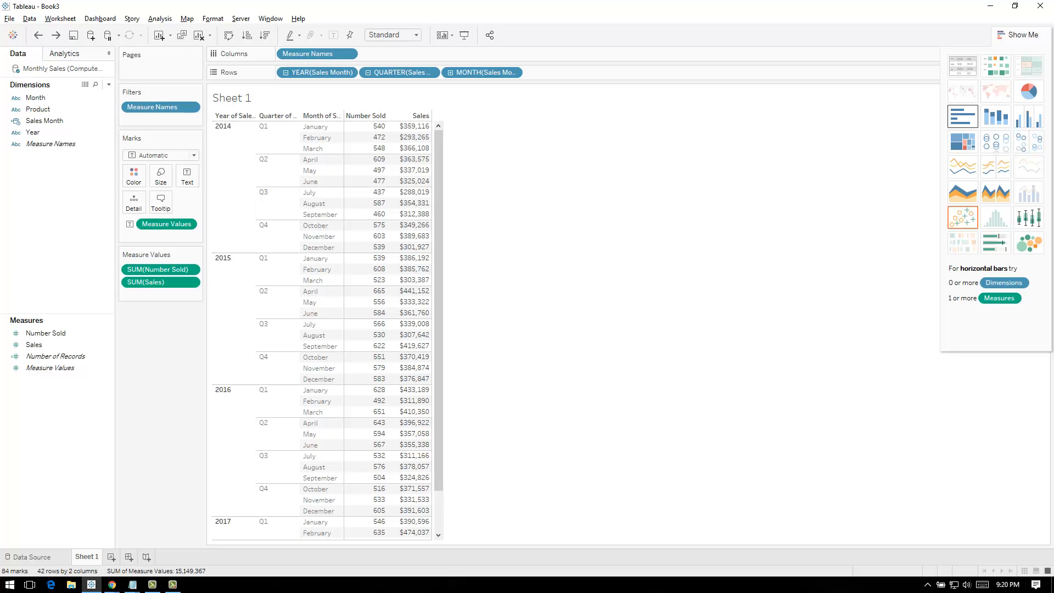
Convert the table through horizontal bars to stacked bars, and color the bars by Product in place of the year
{"action": "left_click", "coordinate": [962, 116]}
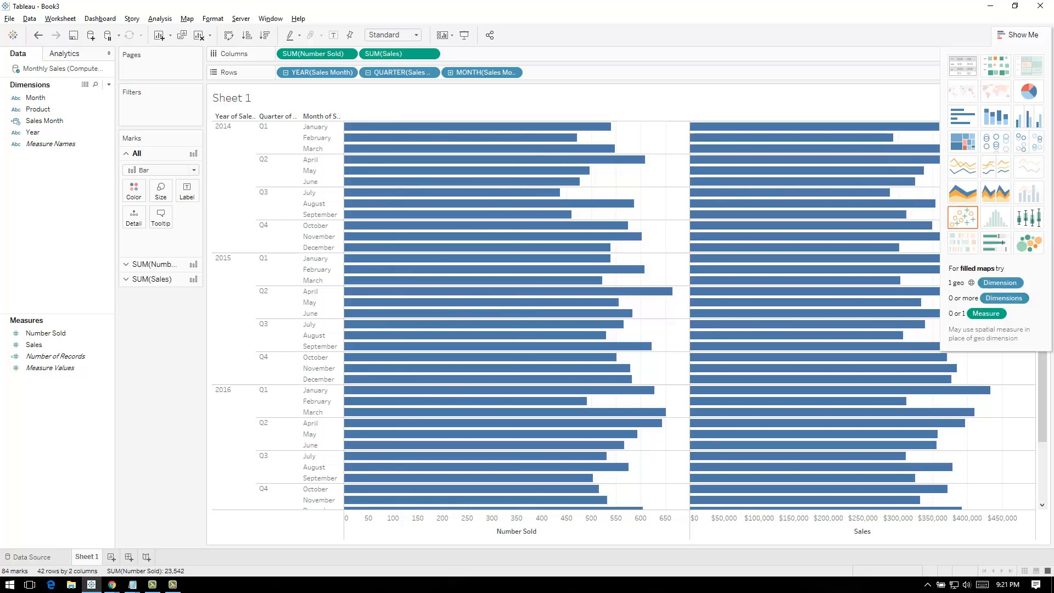
{"action": "left_click", "coordinate": [996, 116]}
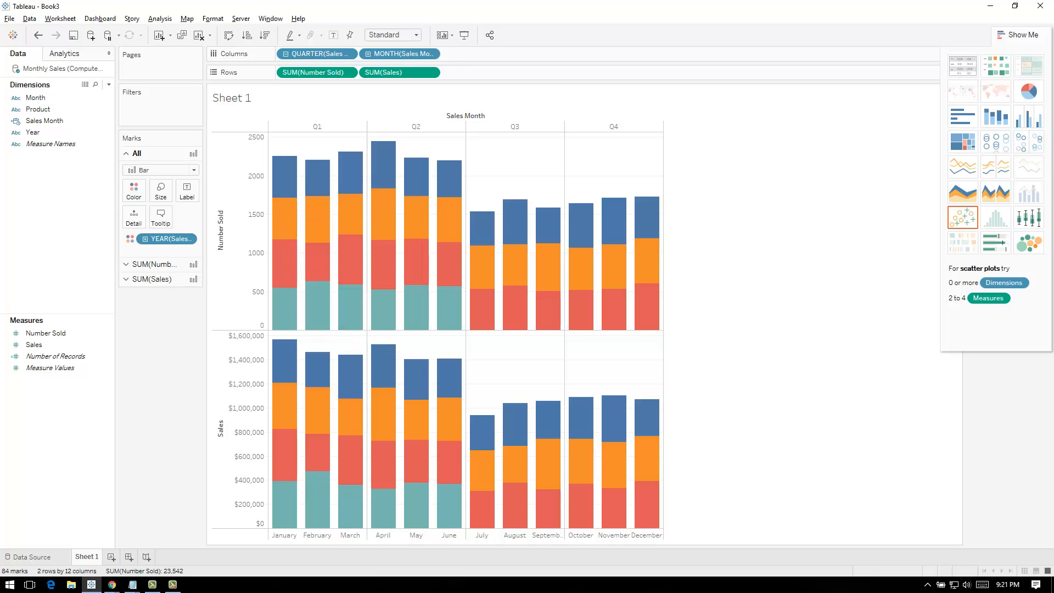
{"action": "left_click_drag", "start_coordinate": [205, 307], "coordinate": [247, 308]}
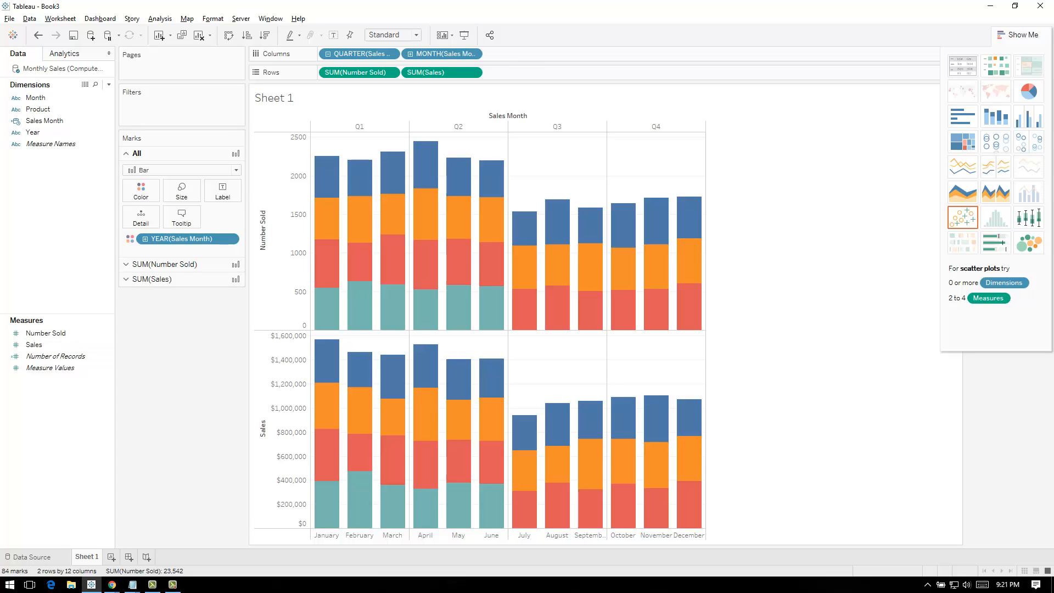
{"action": "left_click_drag", "start_coordinate": [37, 110], "coordinate": [165, 238]}
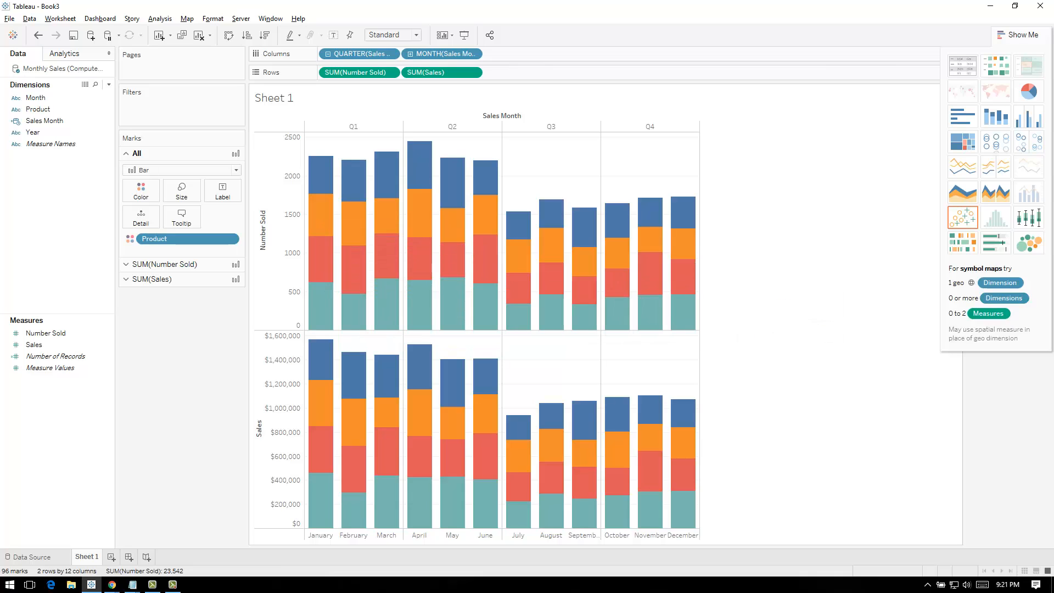
{"action": "left_click", "coordinate": [1018, 36]}
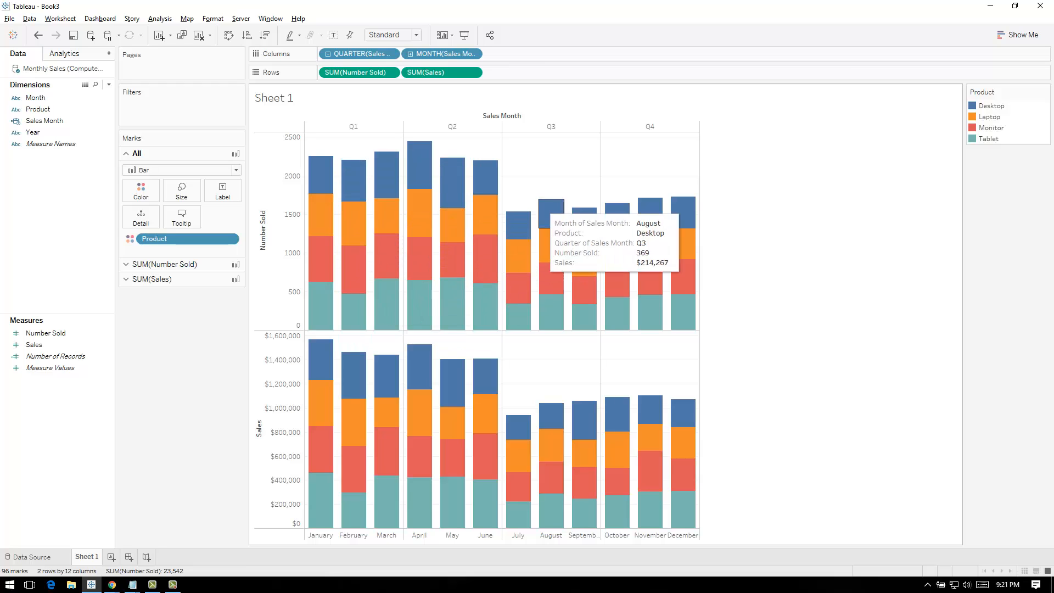
Add the year of Sales Month at the start of the columns and remove the quarter level
{"action": "mouse_move", "coordinate": [384, 166]}
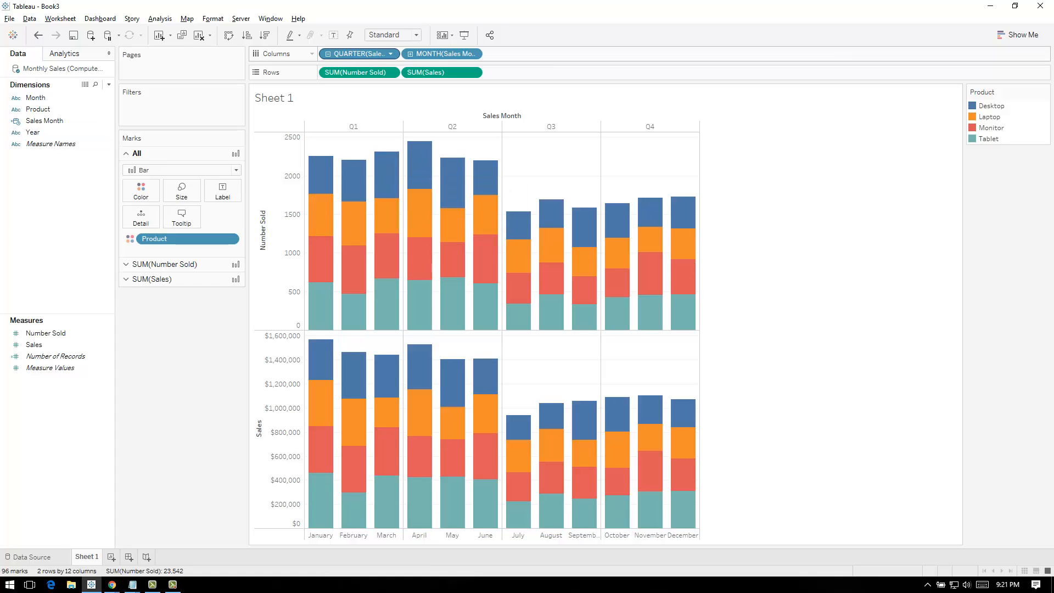
{"action": "left_click_drag", "start_coordinate": [44, 121], "coordinate": [321, 55]}
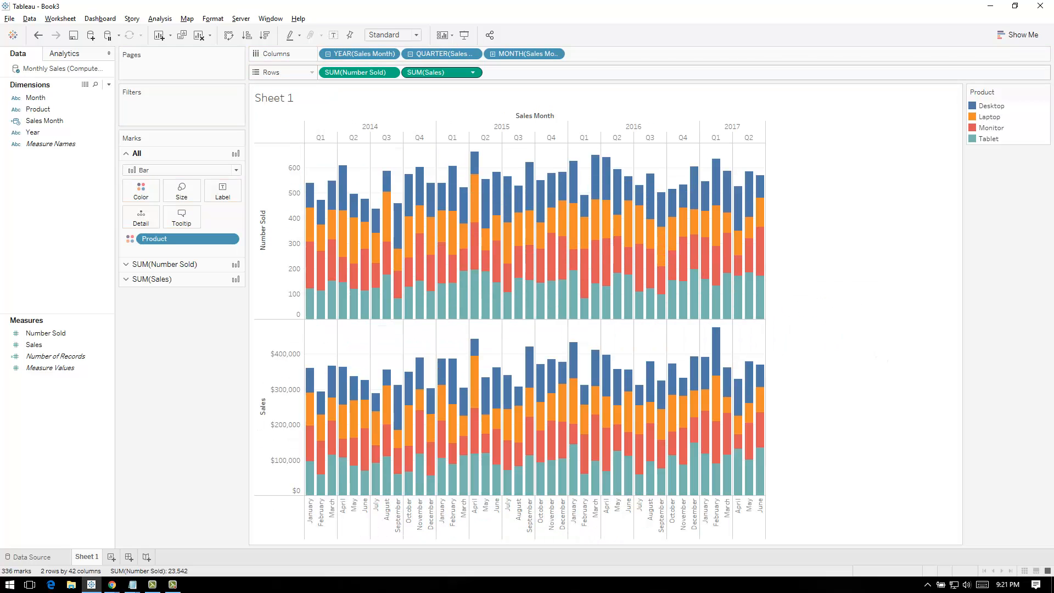
{"action": "left_click_drag", "start_coordinate": [442, 53], "coordinate": [258, 137]}
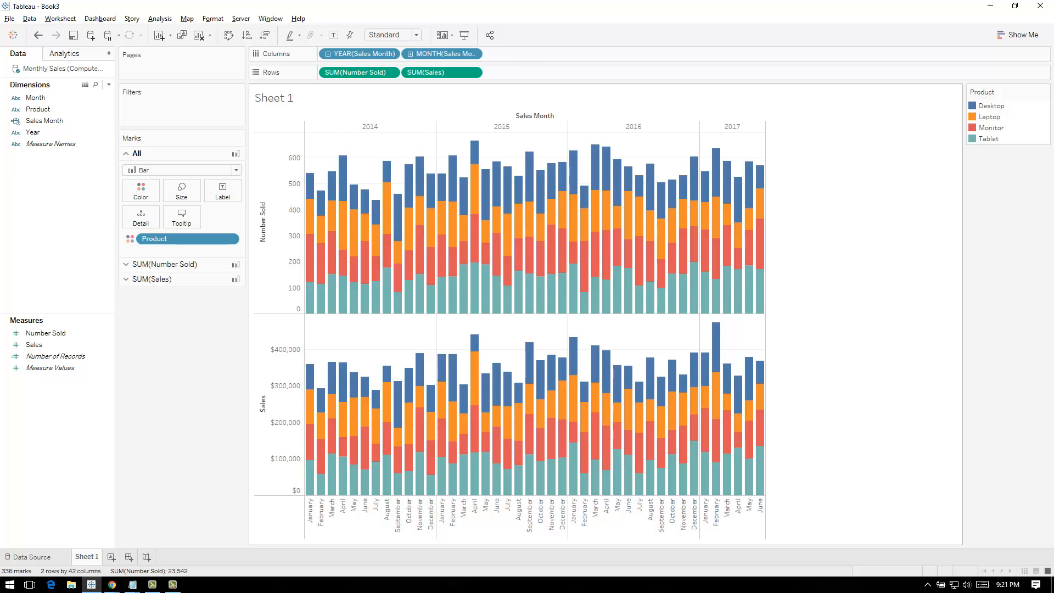
Remove the Product color breakdown from the monthly bars
{"action": "mouse_move", "coordinate": [683, 310]}
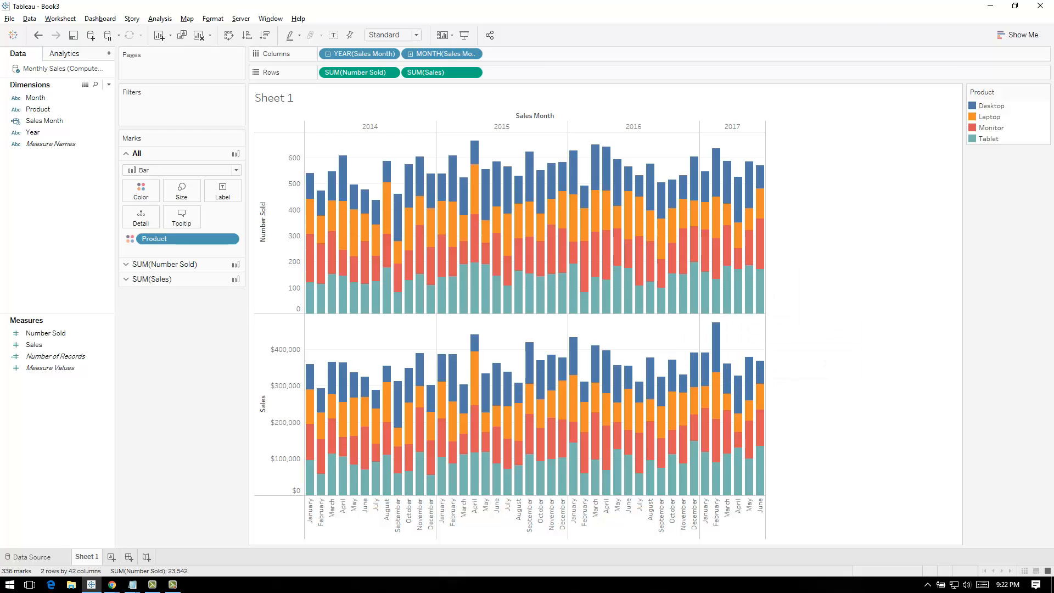
{"action": "left_click_drag", "start_coordinate": [157, 239], "coordinate": [183, 342]}
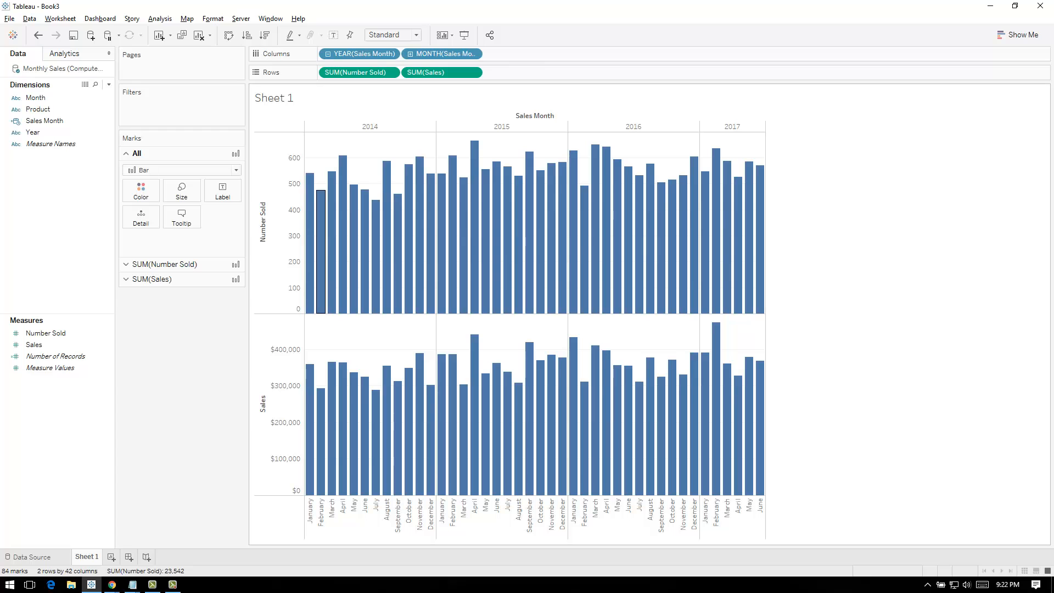
Examine the Number Sold and Sales details of individual monthly bars, especially February and June 2017
{"action": "mouse_move", "coordinate": [573, 182]}
{"action": "mouse_move", "coordinate": [760, 220]}
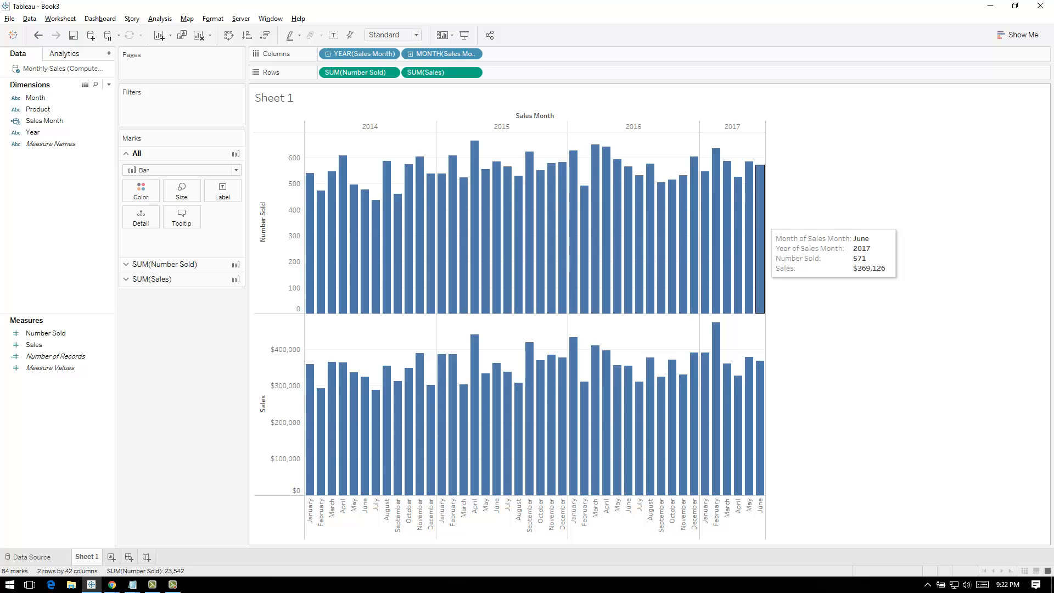
{"action": "mouse_move", "coordinate": [717, 230]}
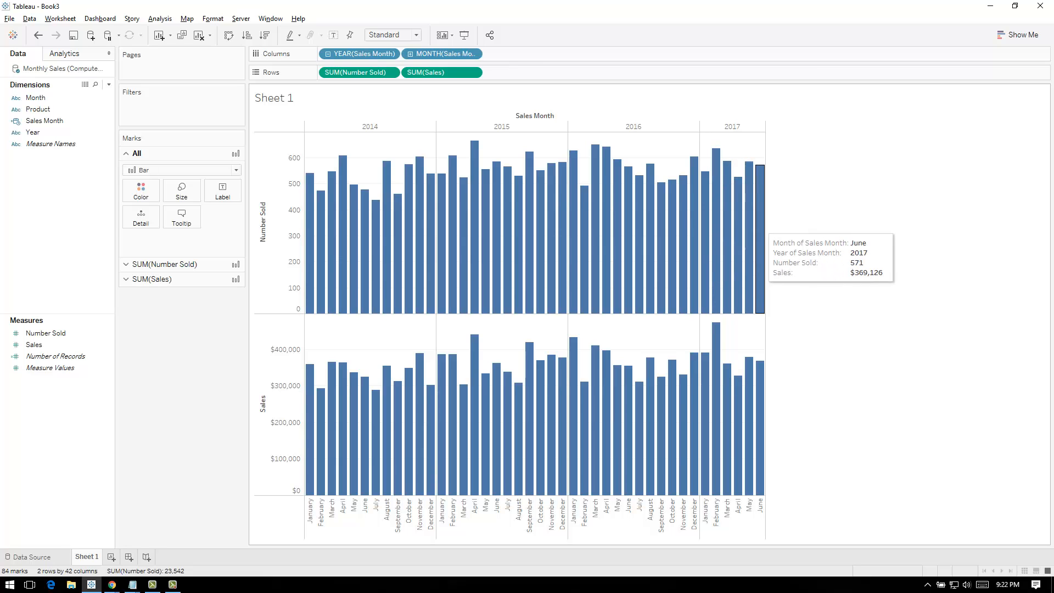
{"action": "mouse_move", "coordinate": [760, 230]}
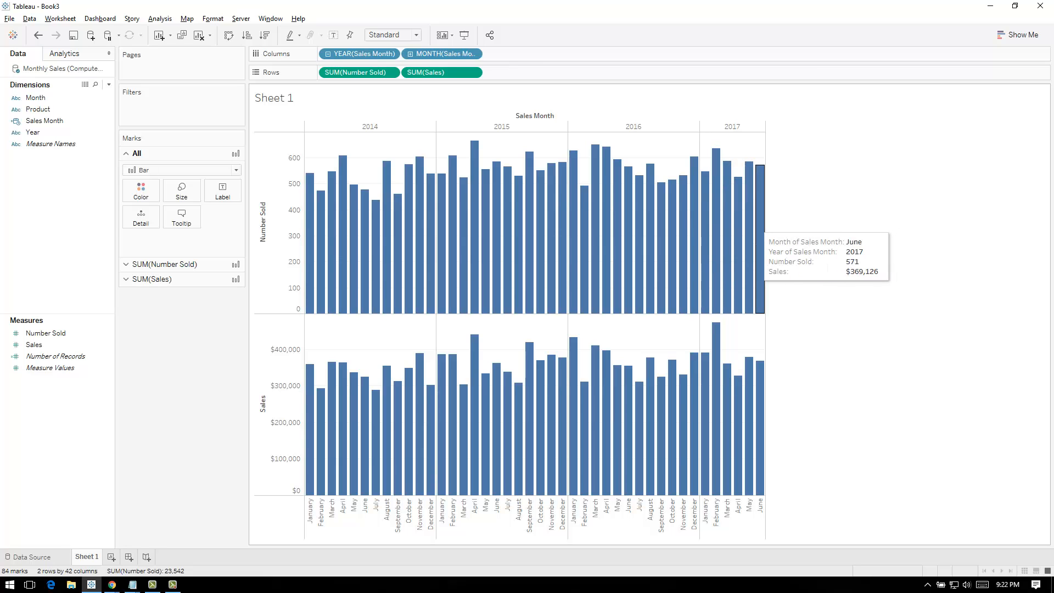
{"action": "mouse_move", "coordinate": [716, 195]}
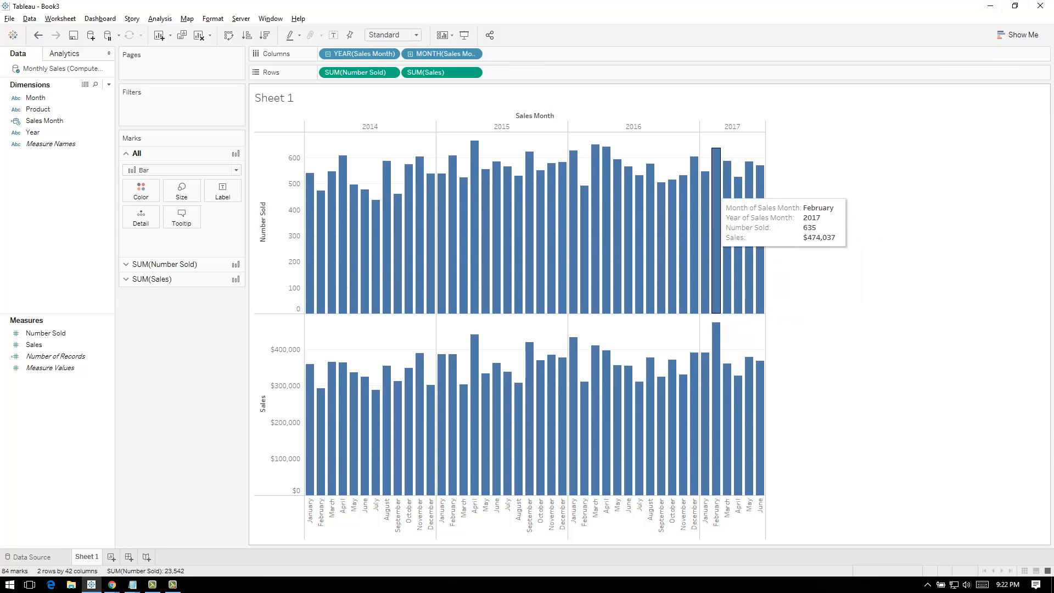
{"action": "mouse_move", "coordinate": [749, 211]}
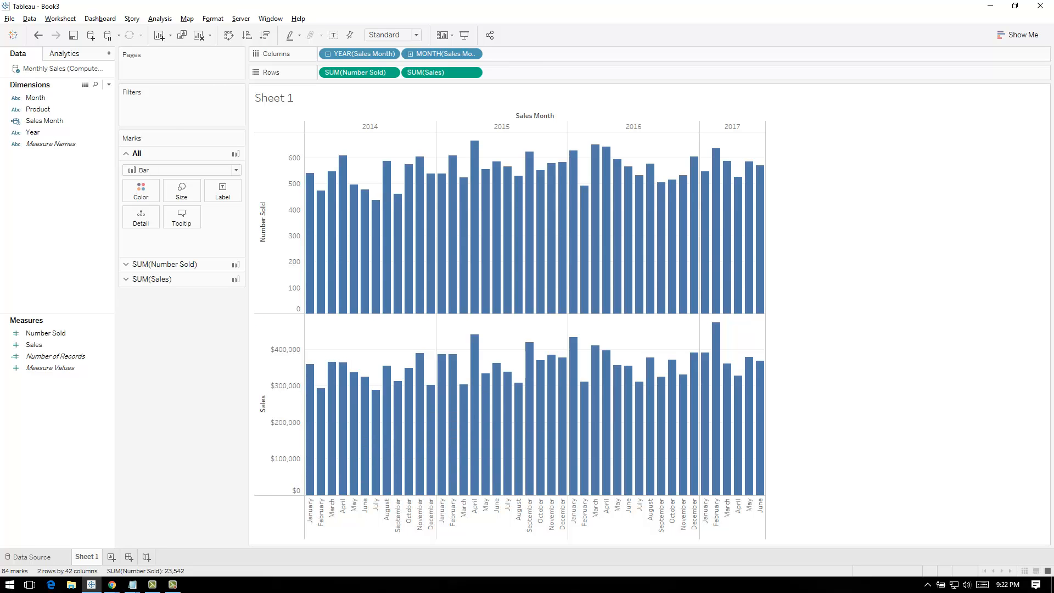
Rename Sheet 1 as Monthly Trends and duplicate the sheet
{"action": "mouse_move", "coordinate": [399, 270]}
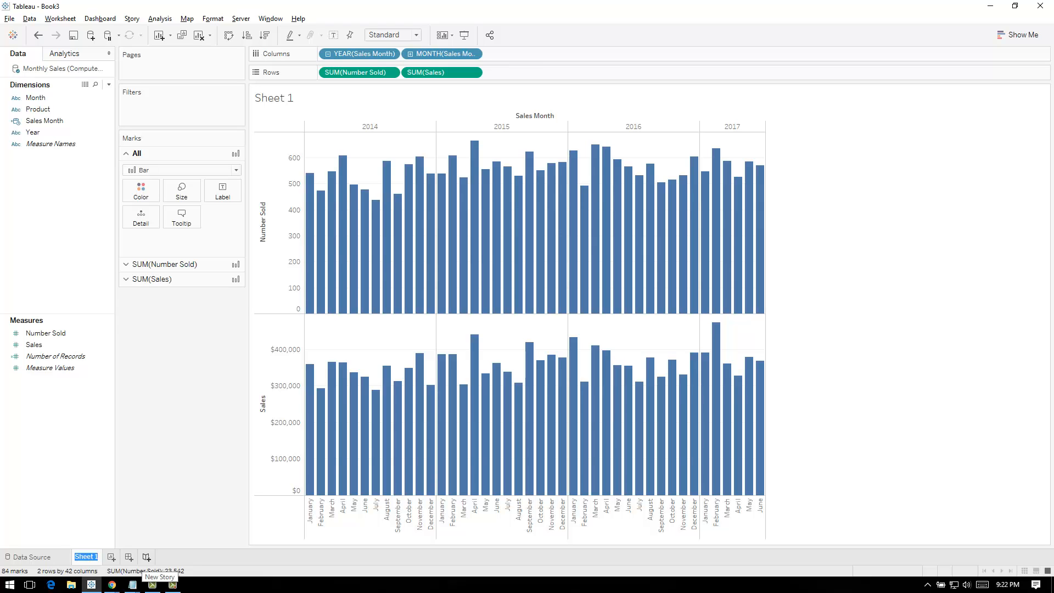
{"action": "type", "text": "thly"}
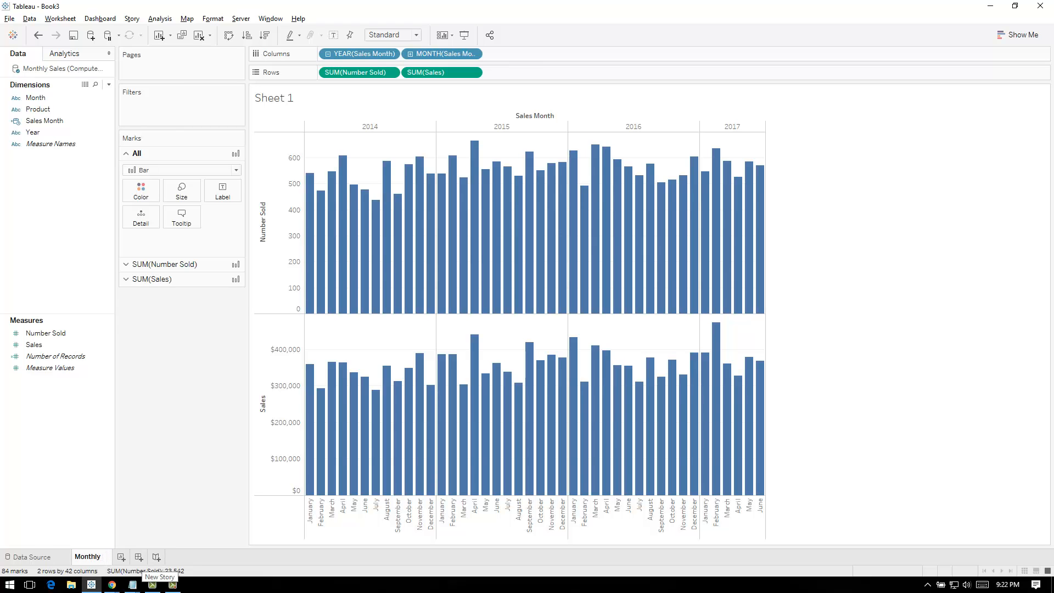
{"action": "type", "text": " Trends"}
{"action": "key", "text": "Return"}
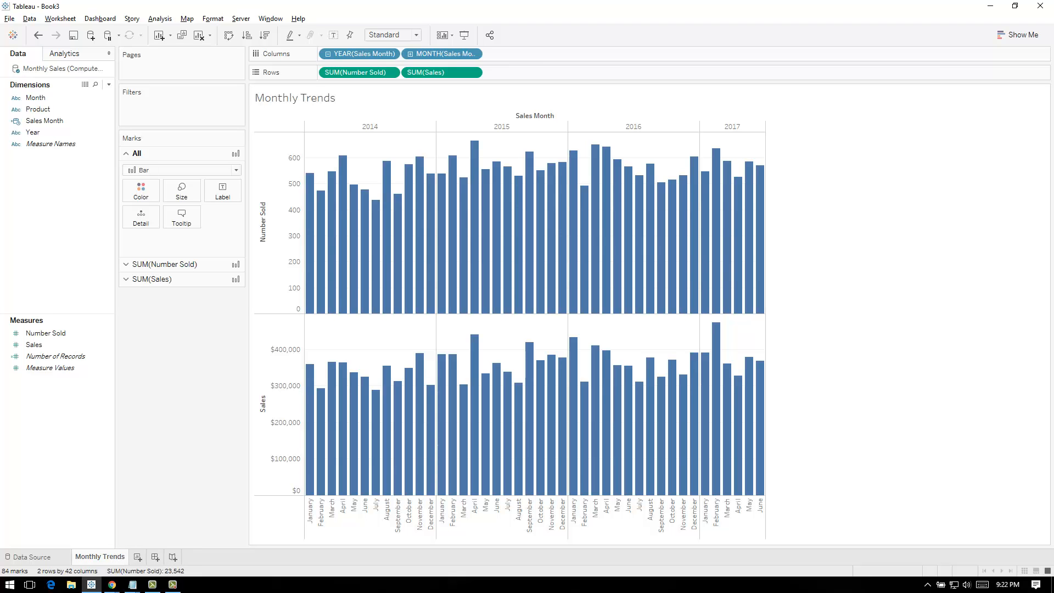
{"action": "right_click", "coordinate": [108, 558]}
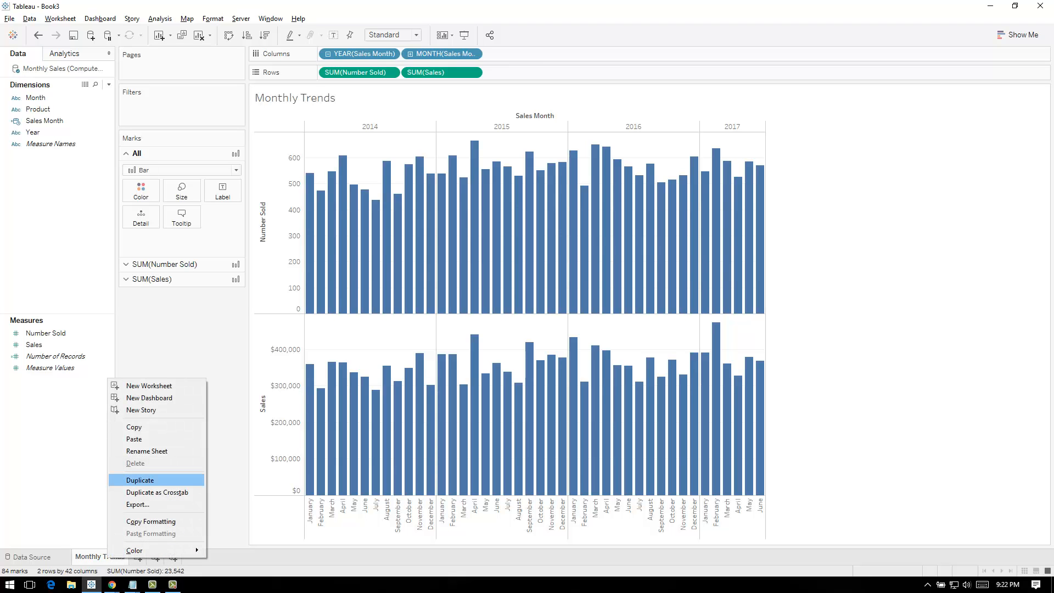
{"action": "left_click", "coordinate": [141, 479]}
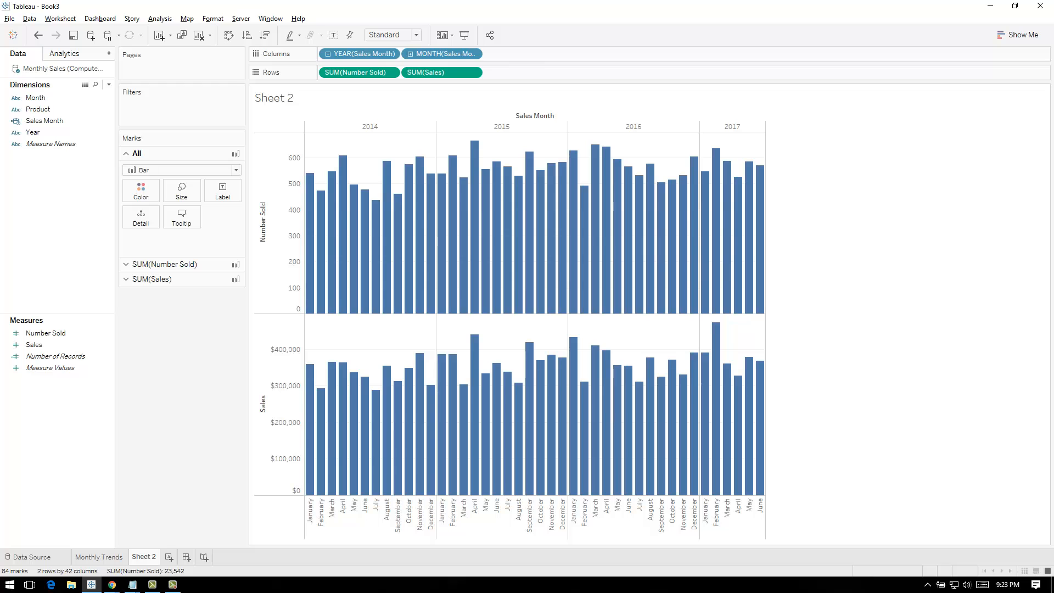
Combine Sales with Number Sold on a dual axis and show Sales as a line
{"action": "mouse_move", "coordinate": [434, 72]}
{"action": "left_mouse_down"}
{"action": "mouse_move", "coordinate": [379, 72]}
{"action": "mouse_move", "coordinate": [434, 72]}
{"action": "left_mouse_up"}
{"action": "left_click", "coordinate": [473, 72]}
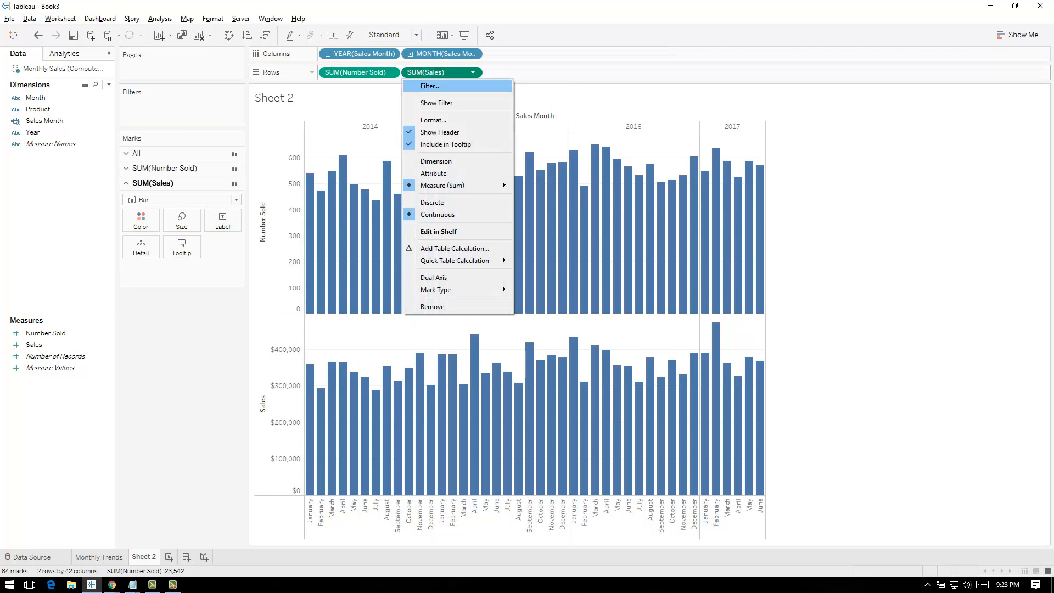
{"action": "left_click", "coordinate": [434, 278]}
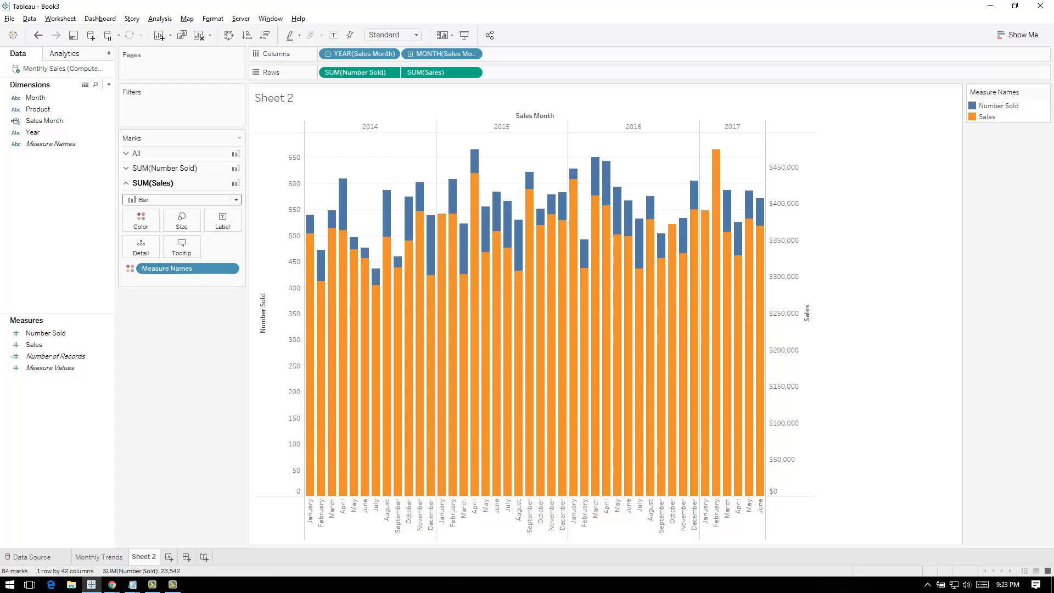
{"action": "left_click", "coordinate": [181, 199]}
{"action": "left_click", "coordinate": [144, 234]}
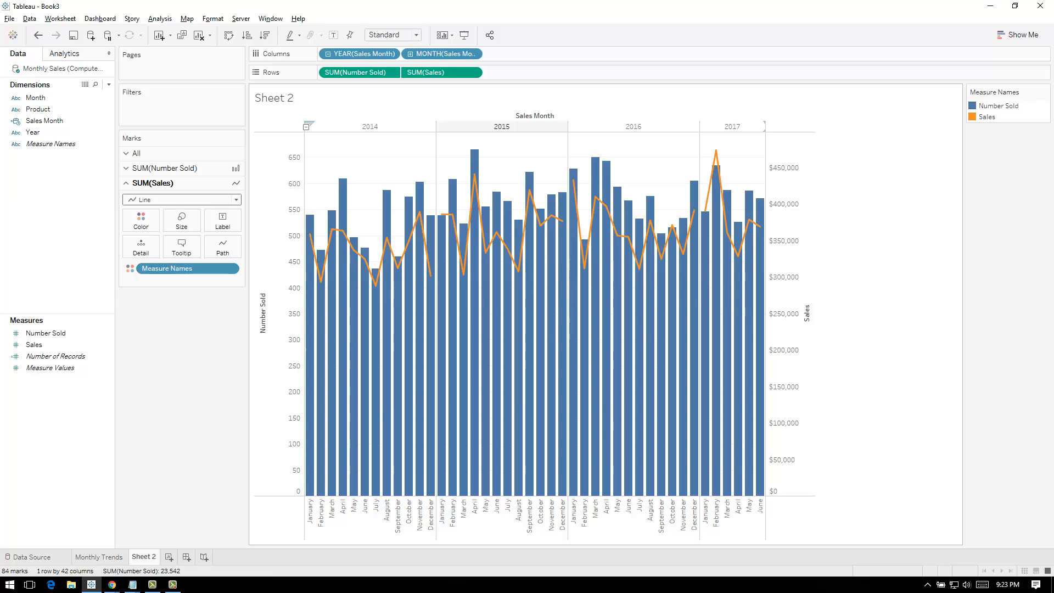
Make the year header row above the chart slightly taller
{"action": "left_click_drag", "start_coordinate": [527, 132], "coordinate": [527, 217]}
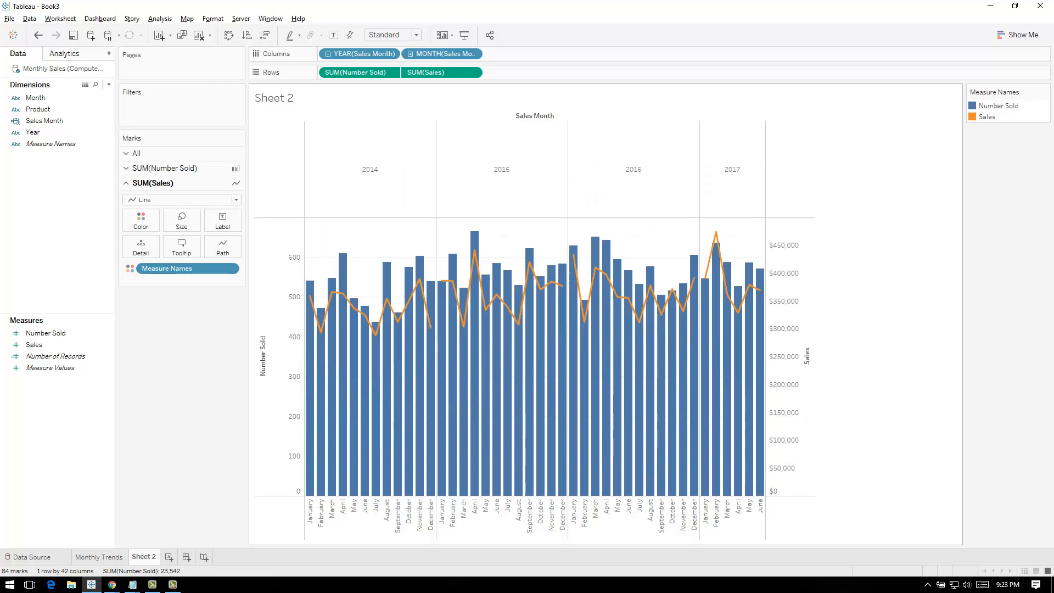
{"action": "left_click_drag", "start_coordinate": [527, 182], "coordinate": [527, 145]}
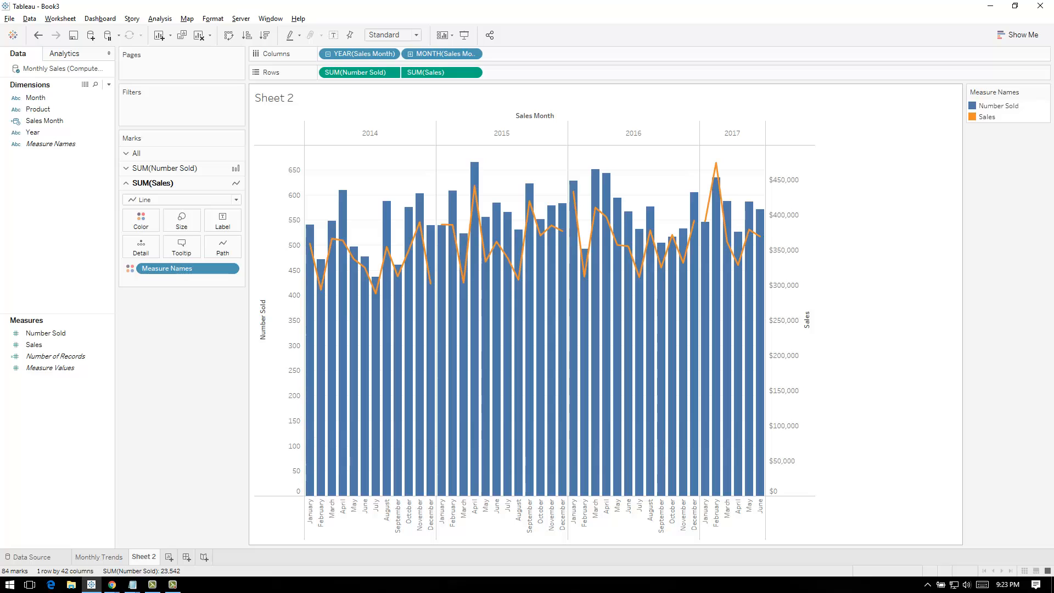
{"action": "mouse_move", "coordinate": [727, 352]}
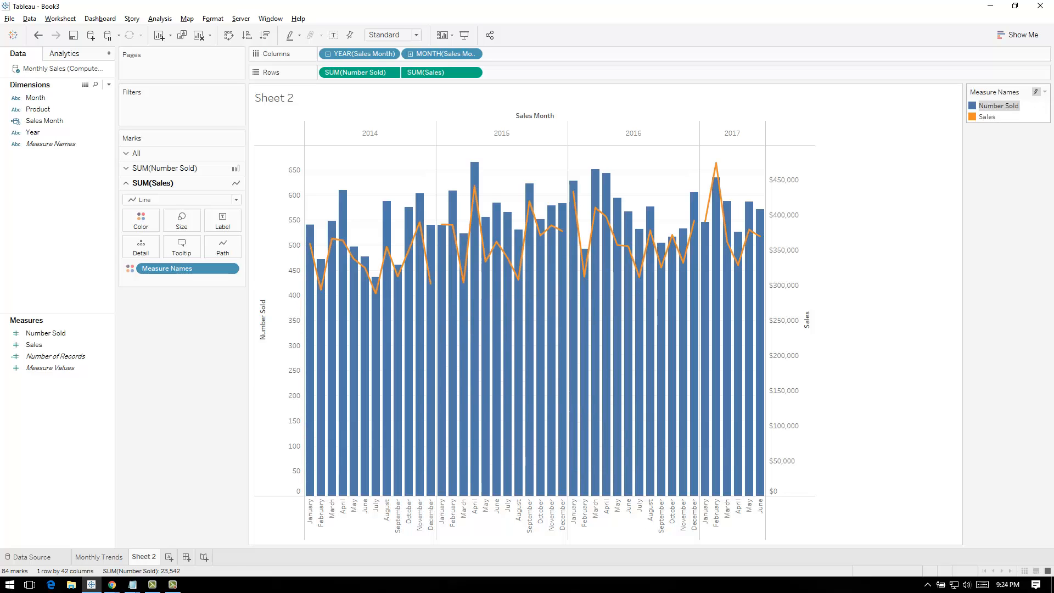
Change the Sales color to green in the Measure Names color settings
{"action": "left_click", "coordinate": [998, 105]}
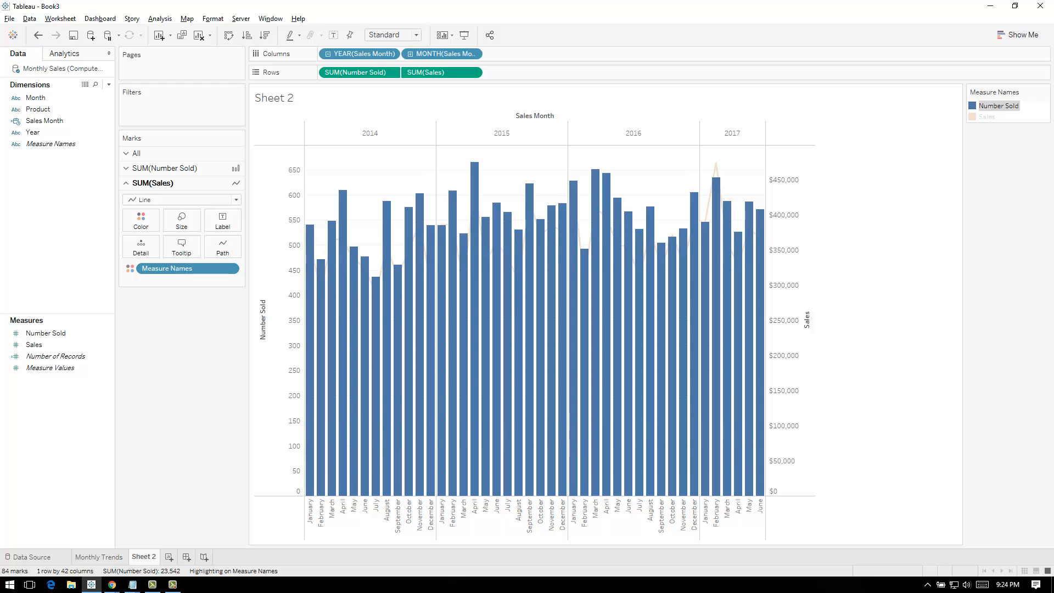
{"action": "left_click", "coordinate": [889, 165]}
{"action": "left_click", "coordinate": [1045, 91]}
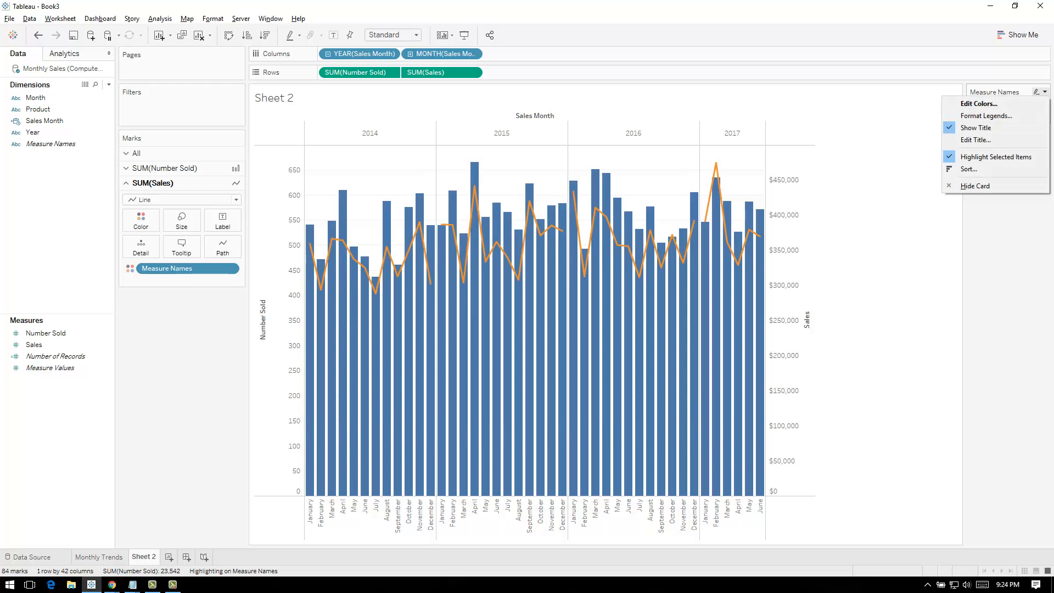
{"action": "left_click", "coordinate": [980, 104]}
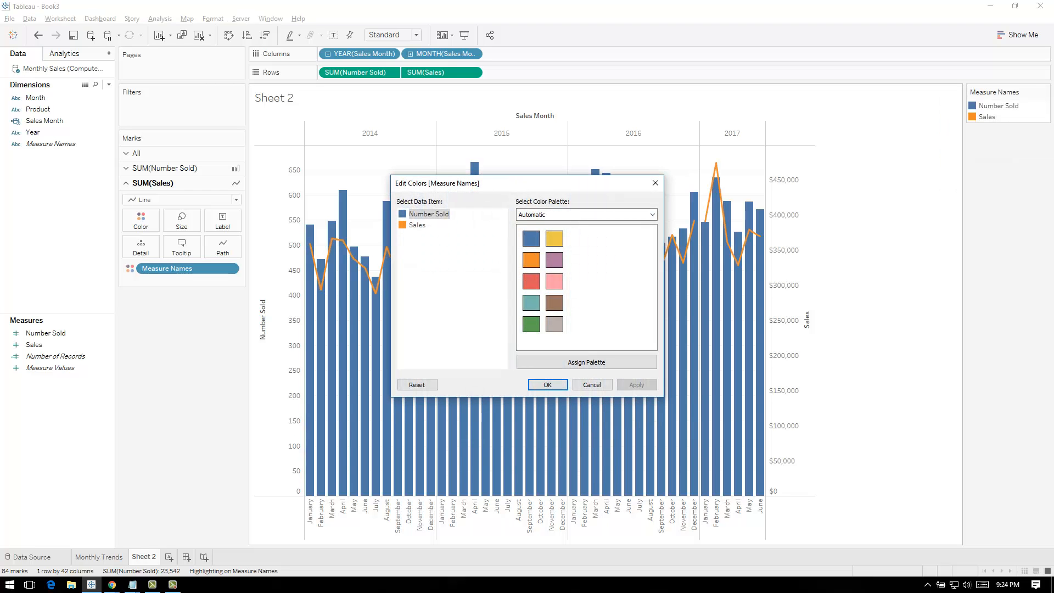
{"action": "left_click", "coordinate": [417, 225]}
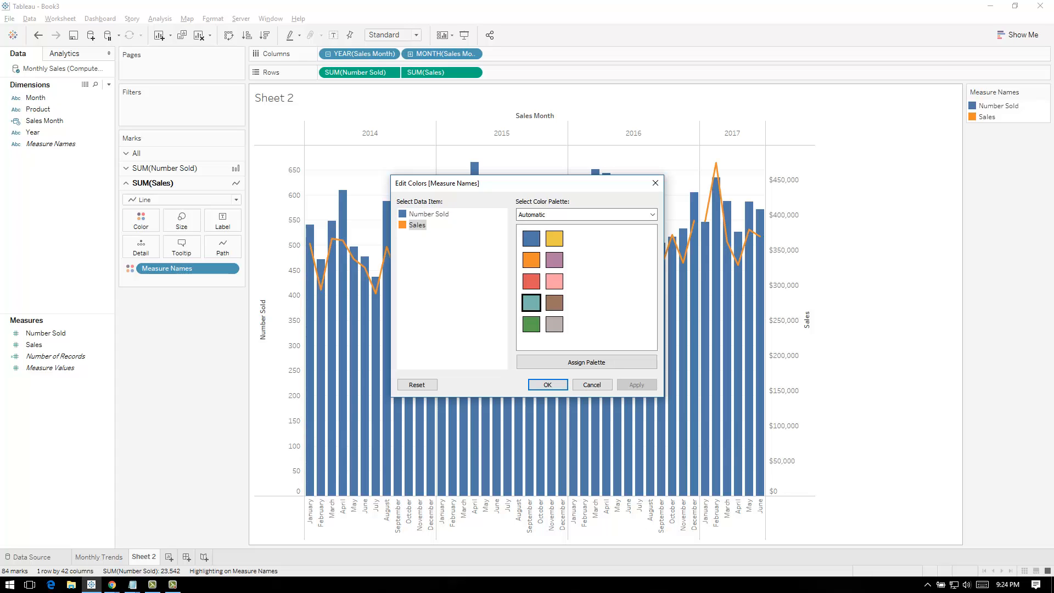
{"action": "left_click", "coordinate": [637, 385]}
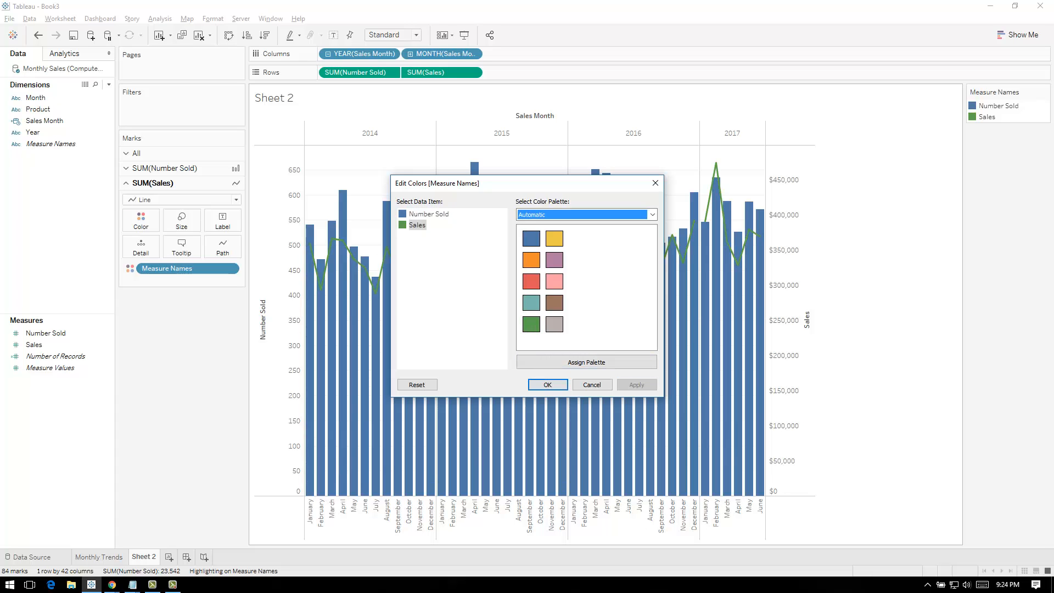
Change the Number Sold color to gray and close the color settings
{"action": "left_click", "coordinate": [429, 214]}
{"action": "left_click", "coordinate": [555, 325]}
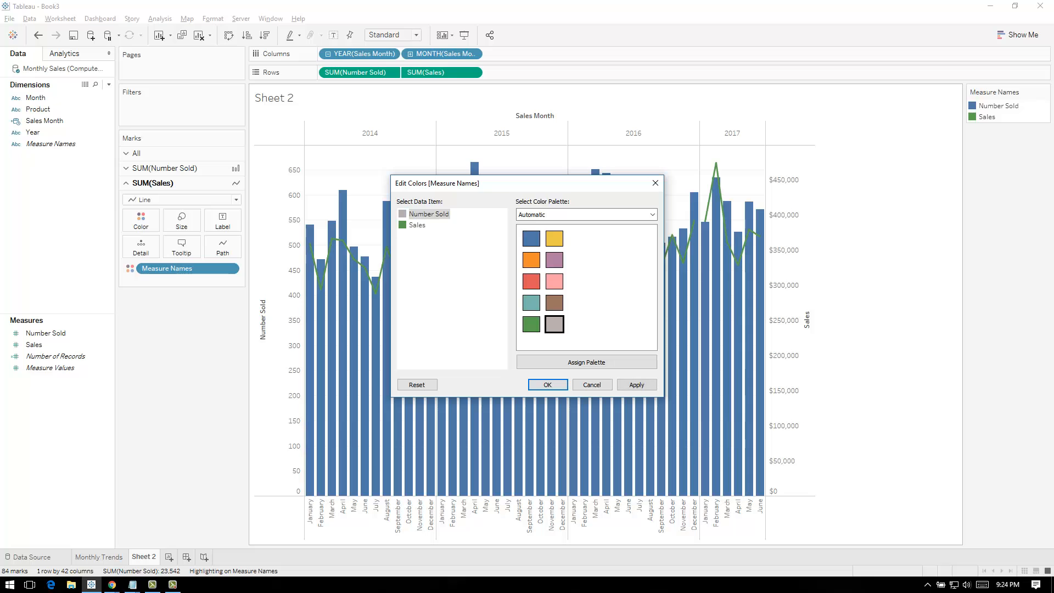
{"action": "left_click", "coordinate": [637, 385]}
{"action": "left_click_drag", "start_coordinate": [494, 183], "coordinate": [513, 195]}
{"action": "left_click", "coordinate": [566, 397]}
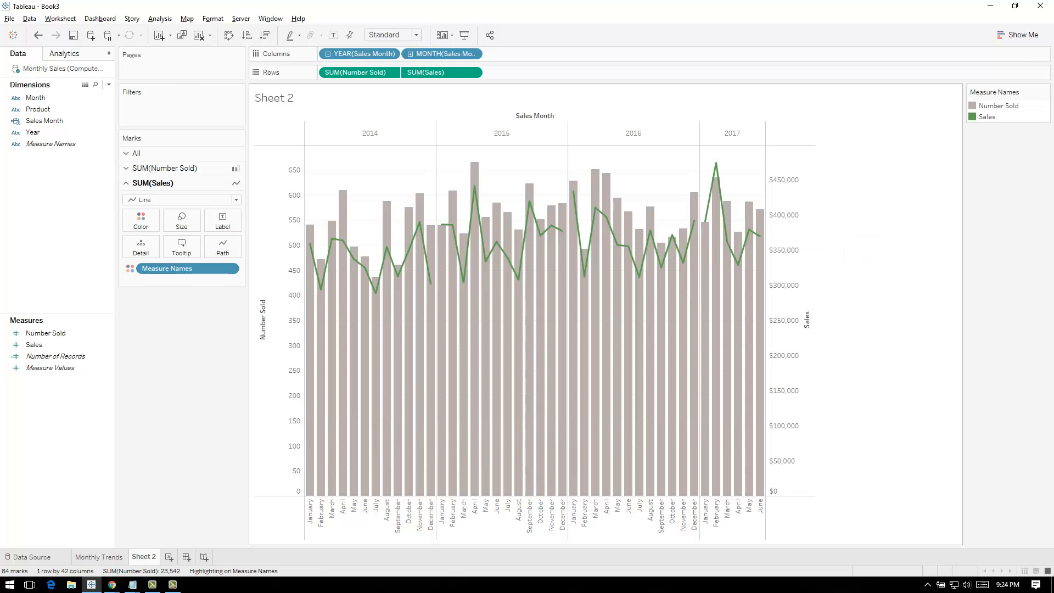
Replace the year and month of Sales Month in the columns with the continuous Sales Month date
{"action": "left_click_drag", "start_coordinate": [360, 54], "coordinate": [213, 318]}
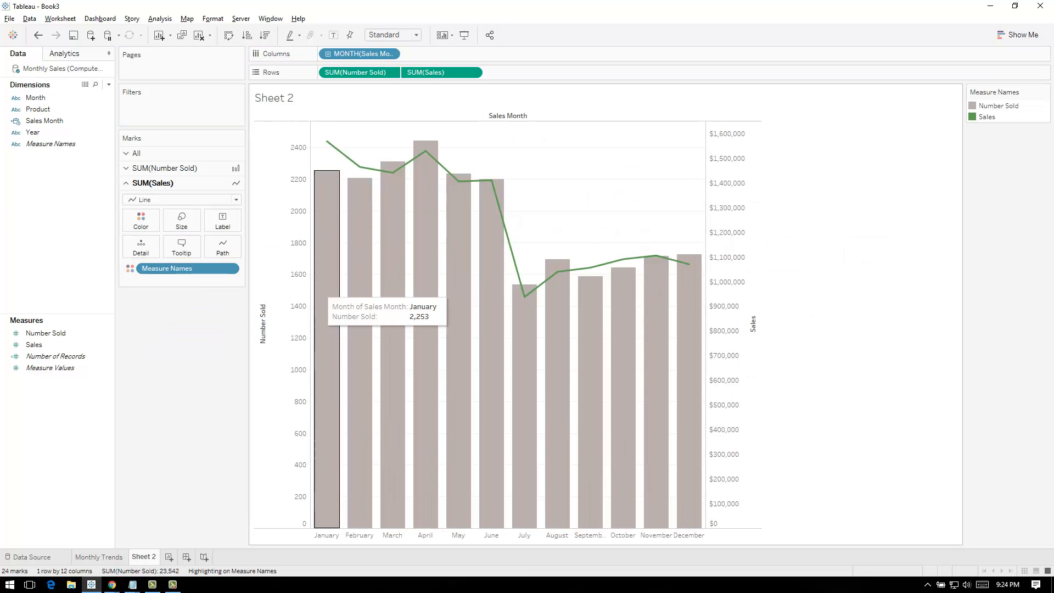
{"action": "key", "text": "ctrl+z"}
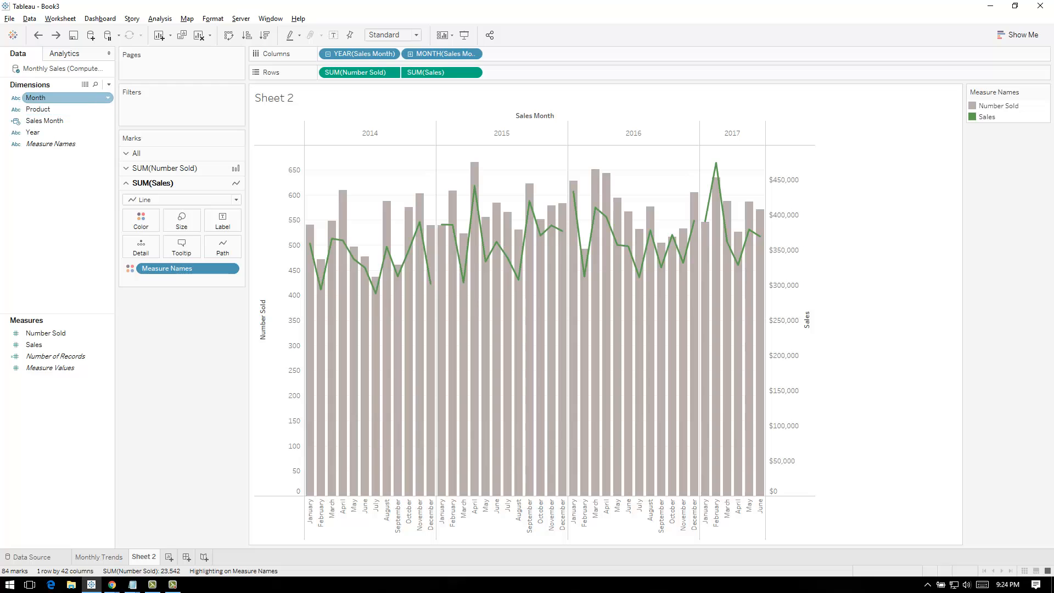
{"action": "left_click_drag", "start_coordinate": [44, 120], "coordinate": [494, 53]}
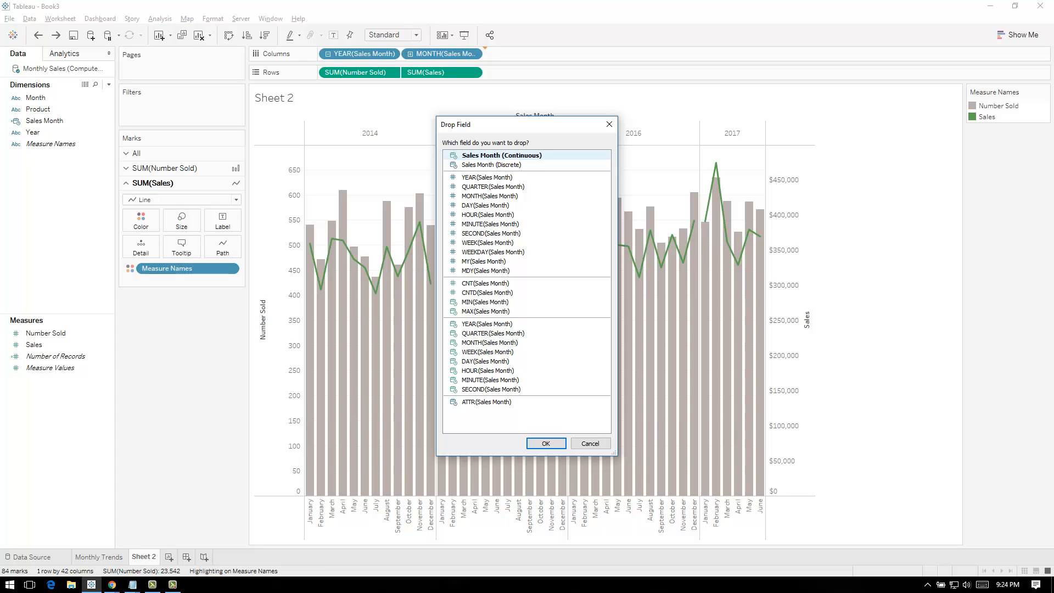
{"action": "double_click", "coordinate": [494, 155]}
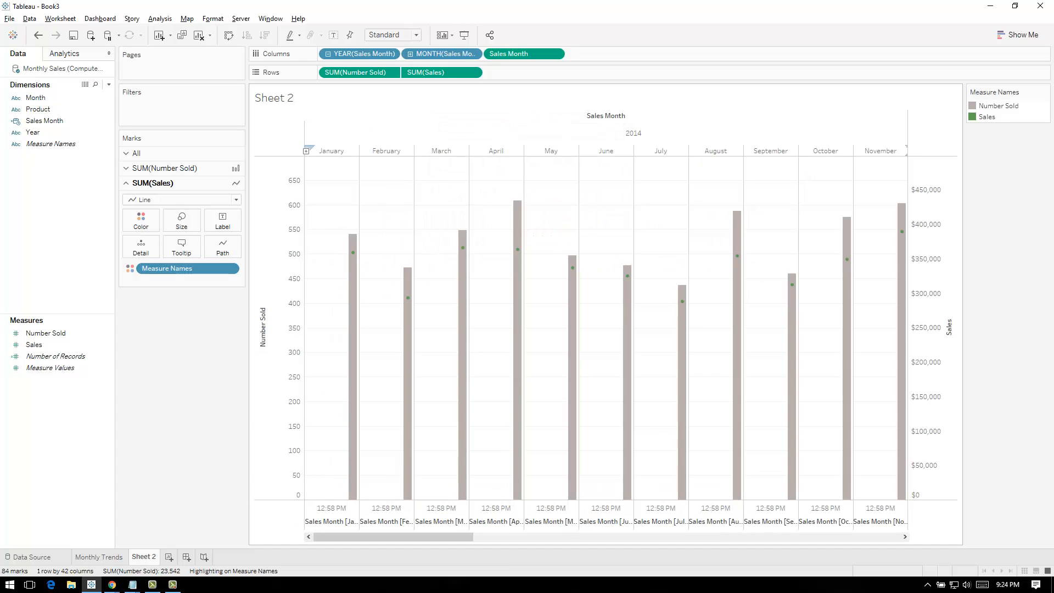
{"action": "left_click_drag", "start_coordinate": [442, 53], "coordinate": [94, 182]}
{"action": "left_click_drag", "start_coordinate": [360, 54], "coordinate": [42, 253]}
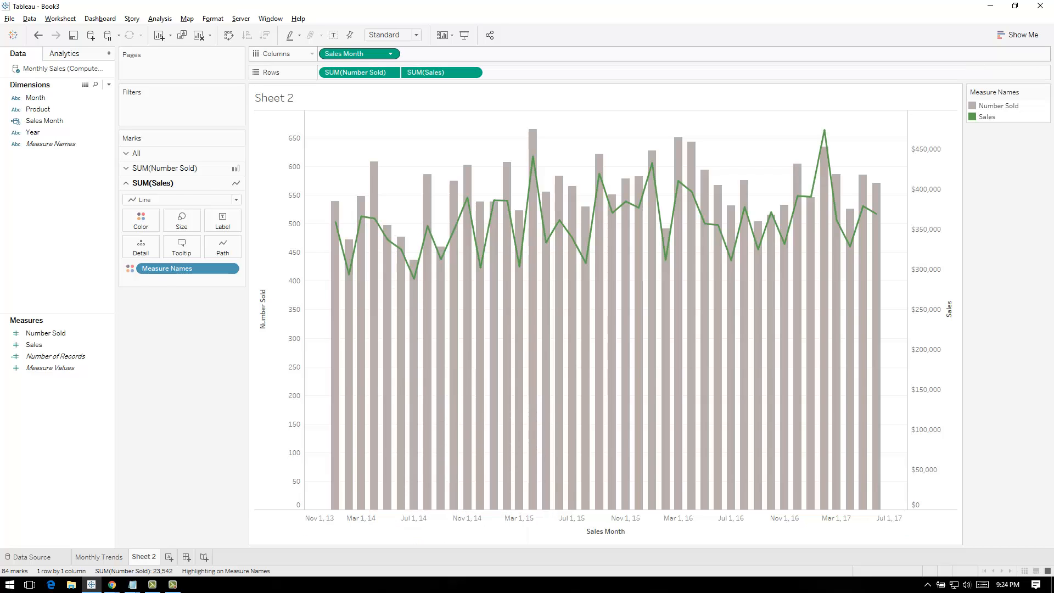
Format the dates on the Sales Month axis with the custom format MMM YY
{"action": "left_click", "coordinate": [391, 53]}
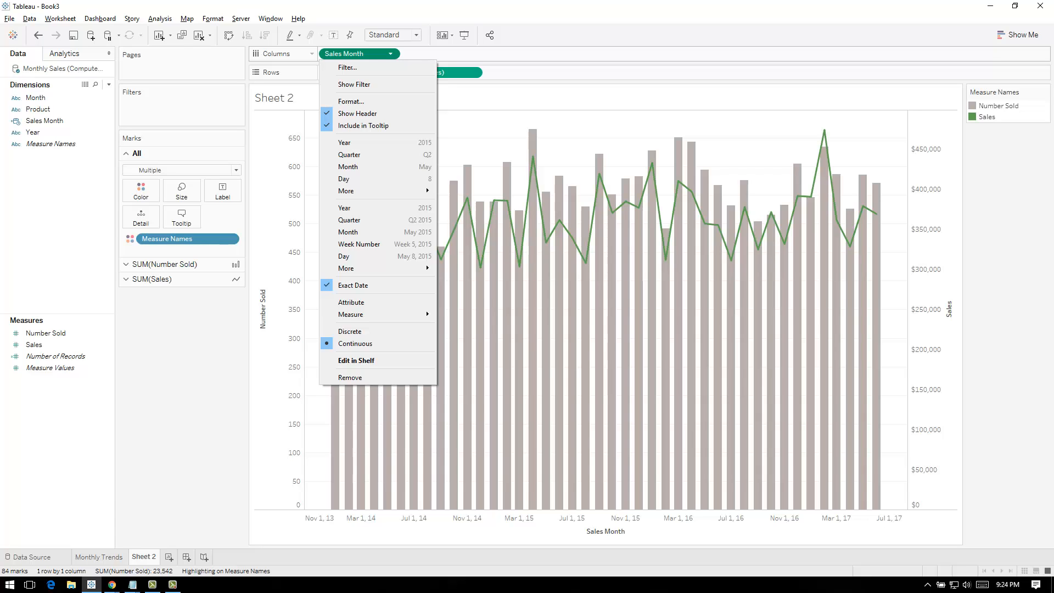
{"action": "left_click", "coordinate": [351, 101]}
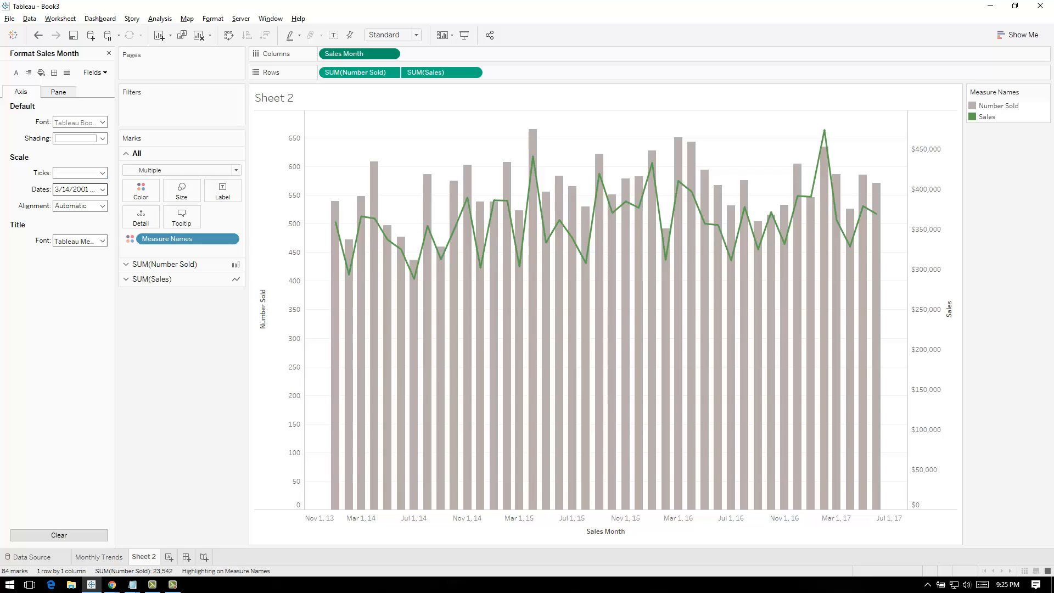
{"action": "left_click", "coordinate": [103, 189]}
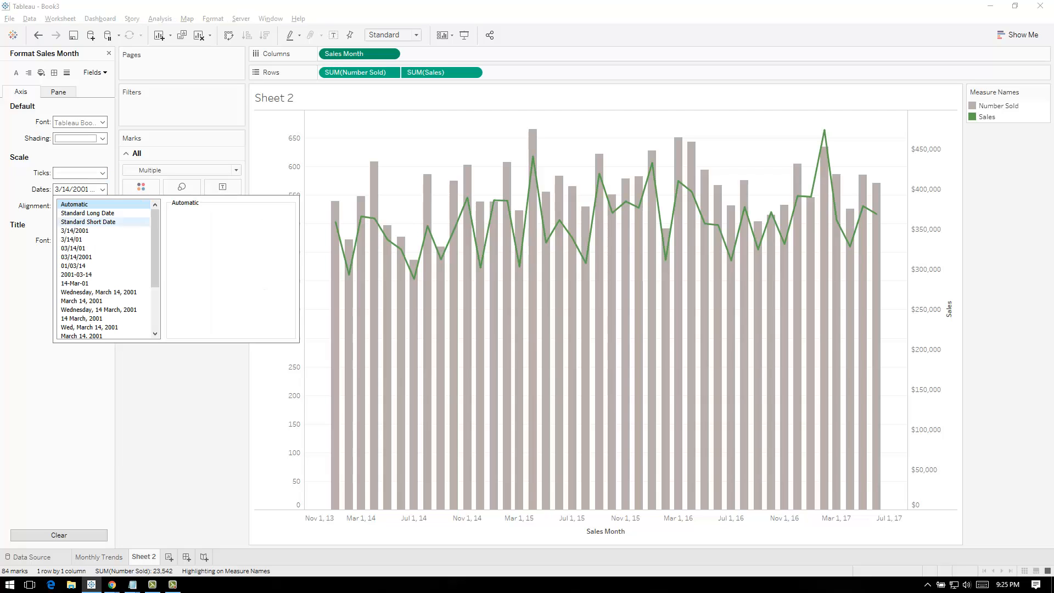
{"action": "left_click_drag", "start_coordinate": [156, 242], "coordinate": [155, 288]}
{"action": "left_click", "coordinate": [83, 327]}
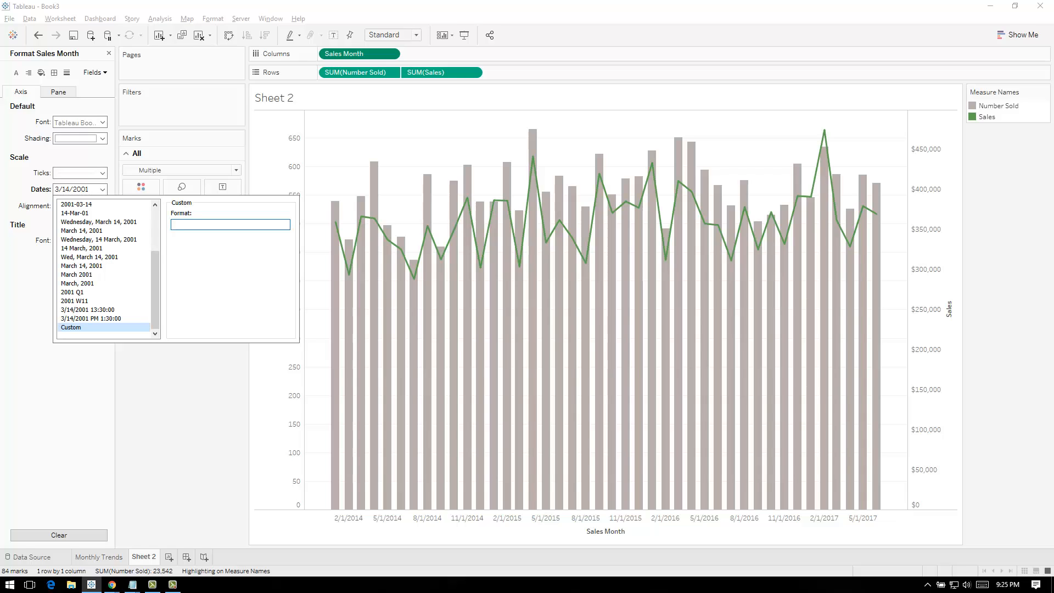
{"action": "type", "text": "MM"}
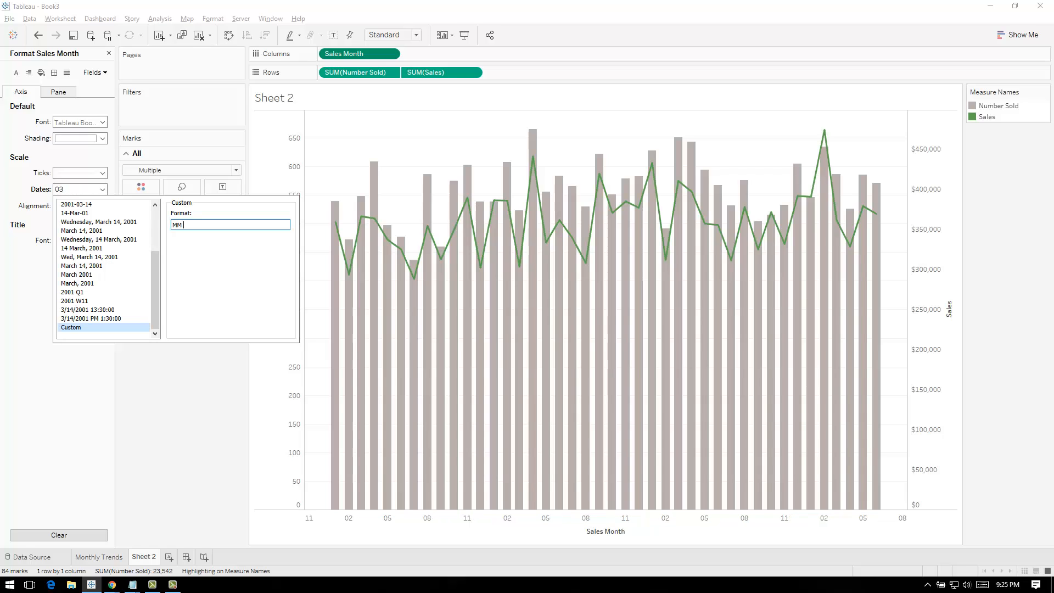
{"action": "type", "text": " YY"}
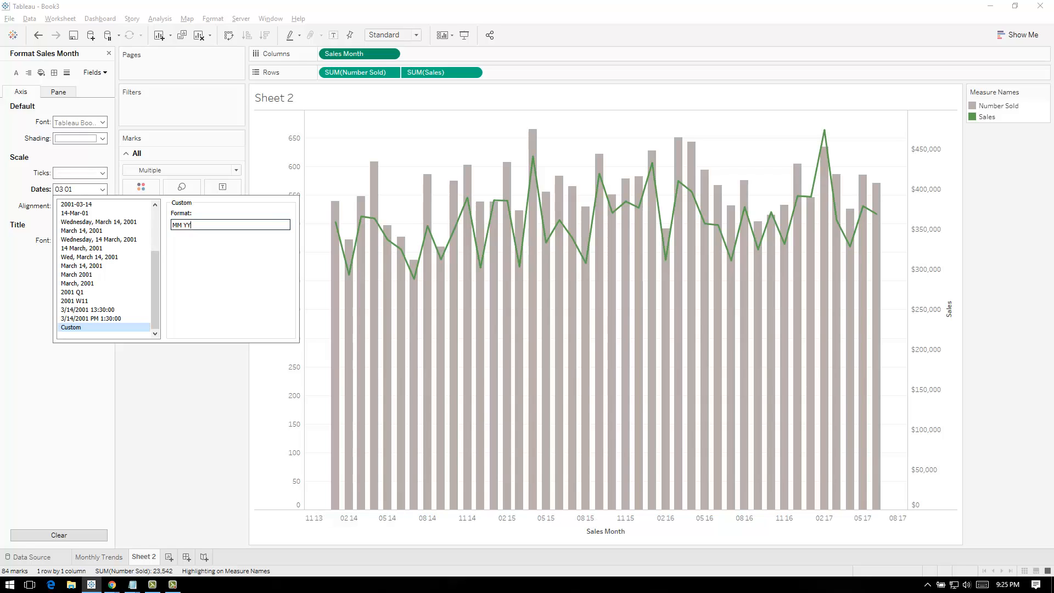
{"action": "type", "text": "M"}
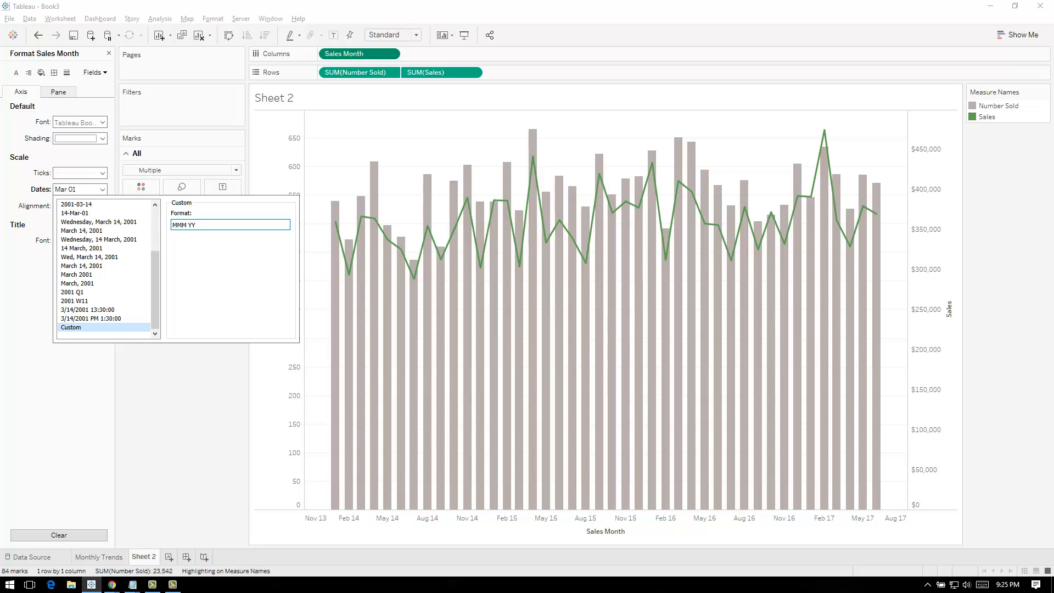
{"action": "left_click", "coordinate": [184, 393]}
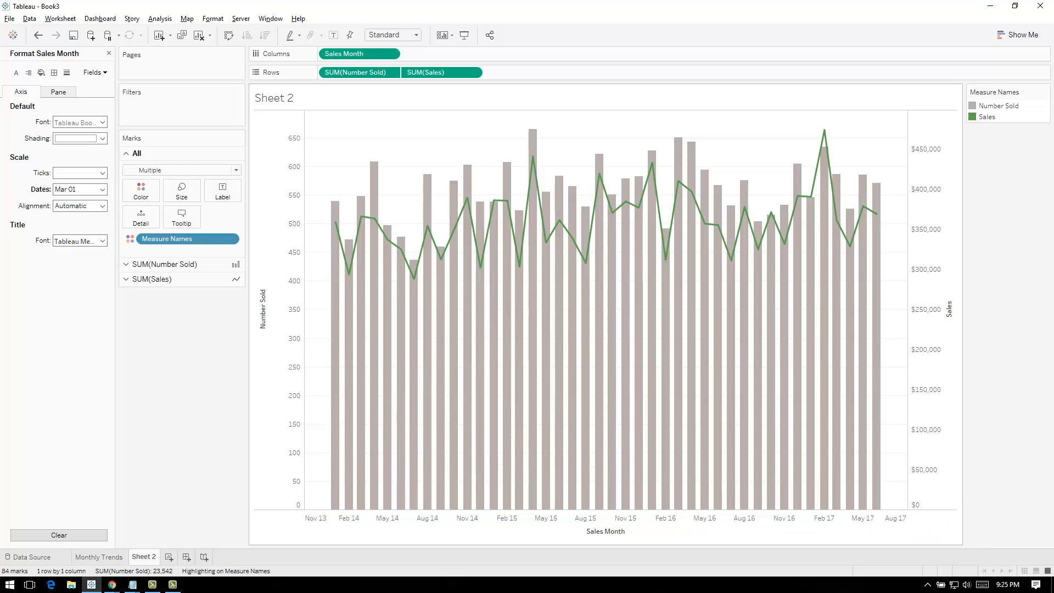
On the Monthly Trends sheet, set the default color palette of the Number Sold measure to Gray
{"action": "left_click", "coordinate": [99, 557]}
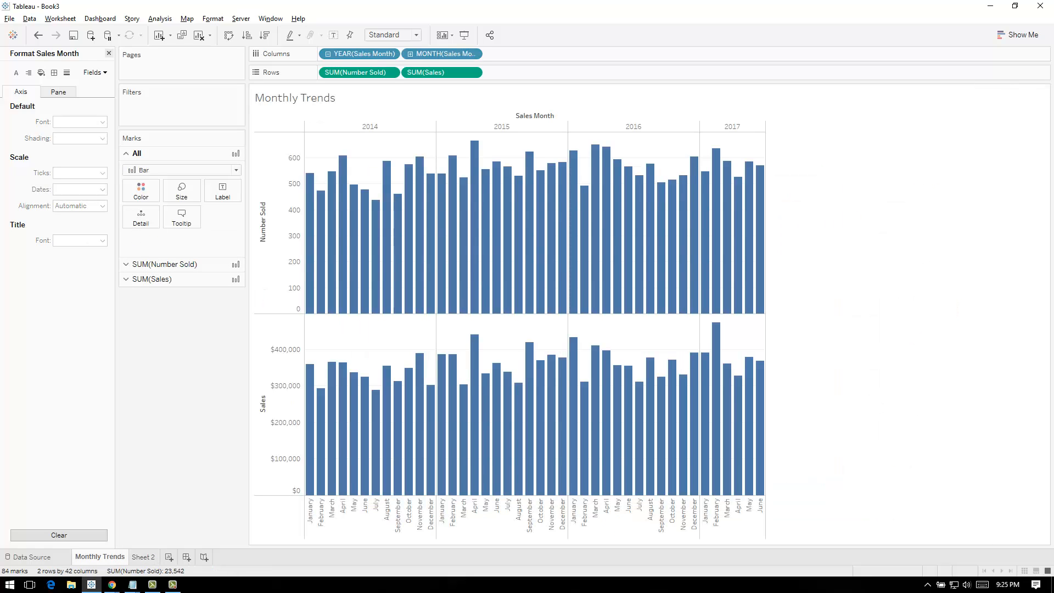
{"action": "left_click", "coordinate": [108, 53]}
{"action": "left_click", "coordinate": [45, 334]}
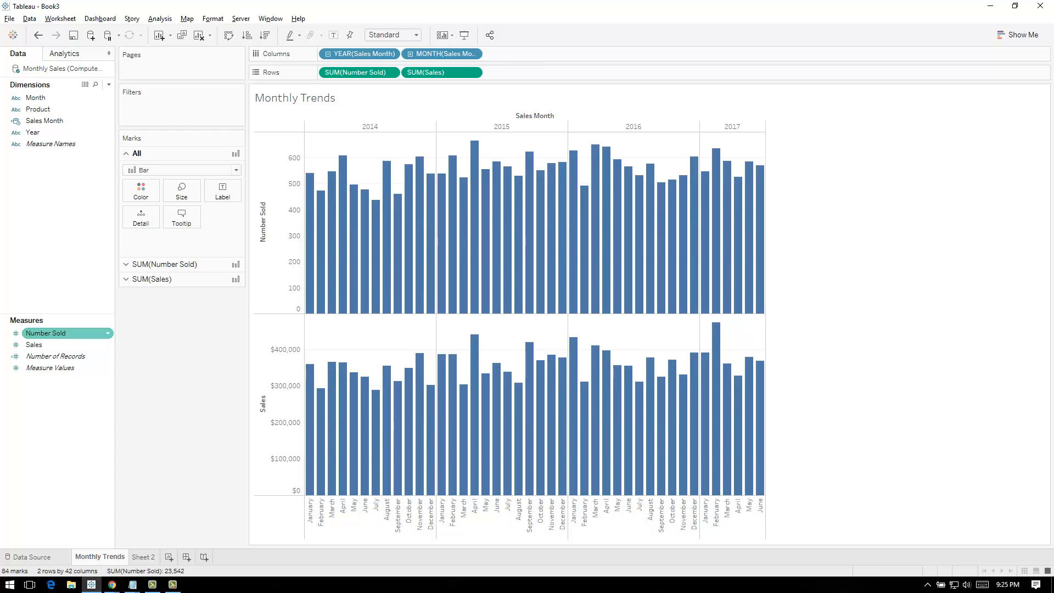
{"action": "right_click", "coordinate": [45, 333]}
{"action": "mouse_move", "coordinate": [152, 488]}
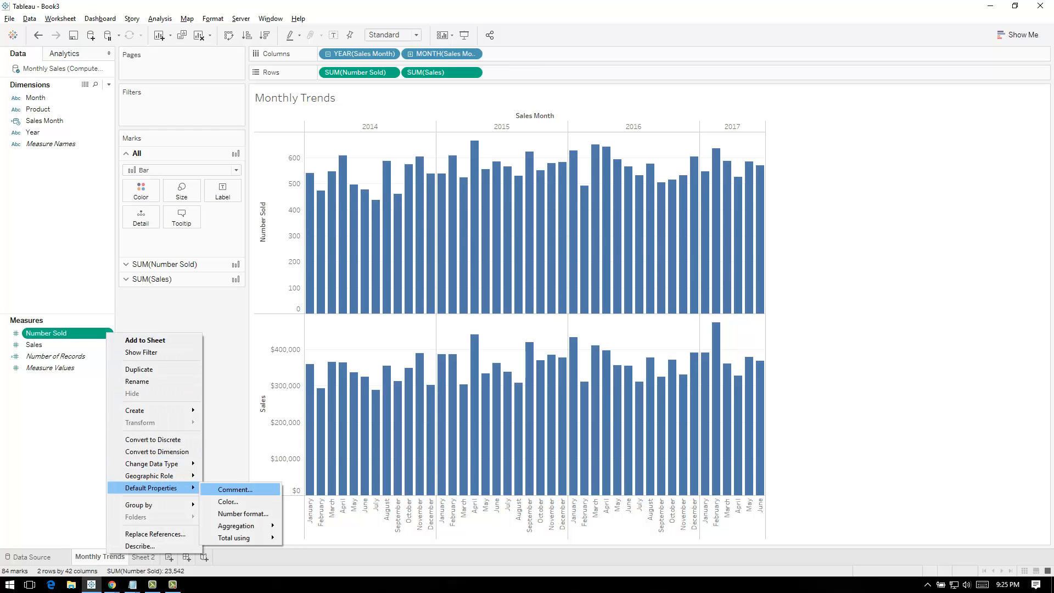
{"action": "left_click", "coordinate": [230, 501]}
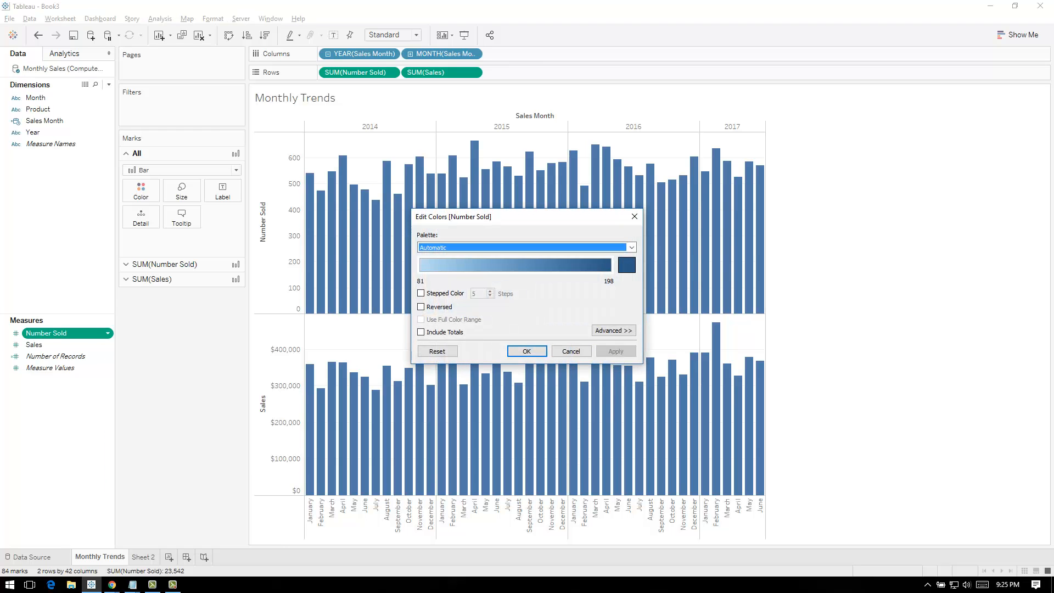
{"action": "left_click", "coordinate": [632, 247]}
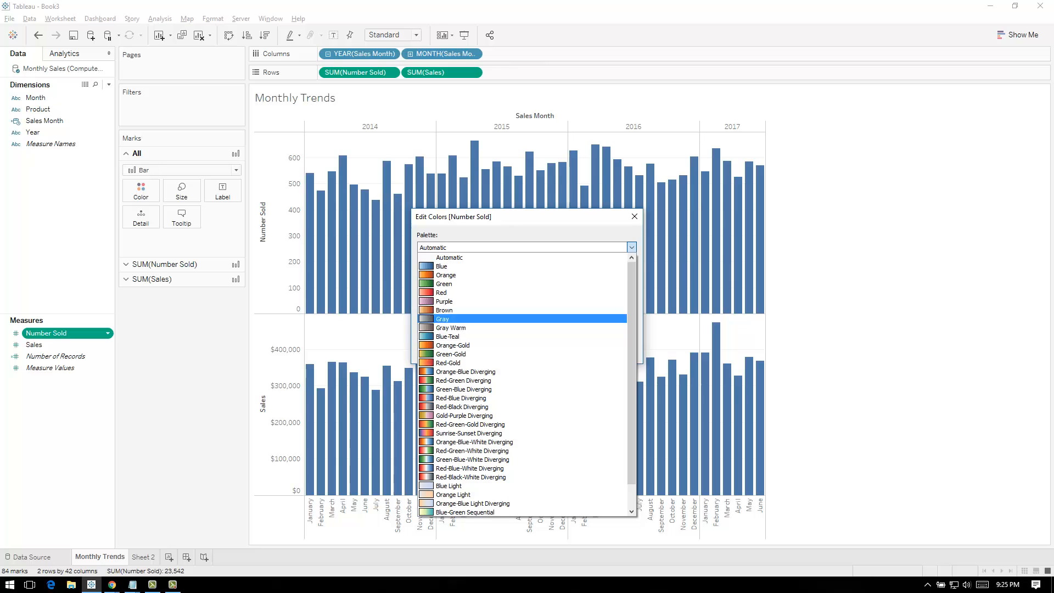
{"action": "left_click", "coordinate": [443, 319]}
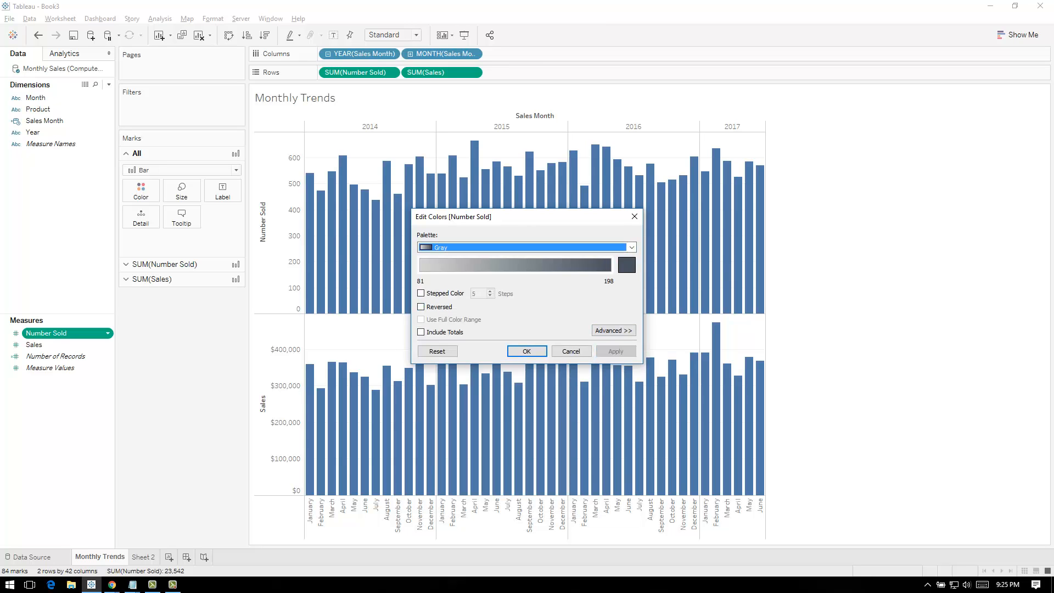
{"action": "left_click", "coordinate": [527, 352]}
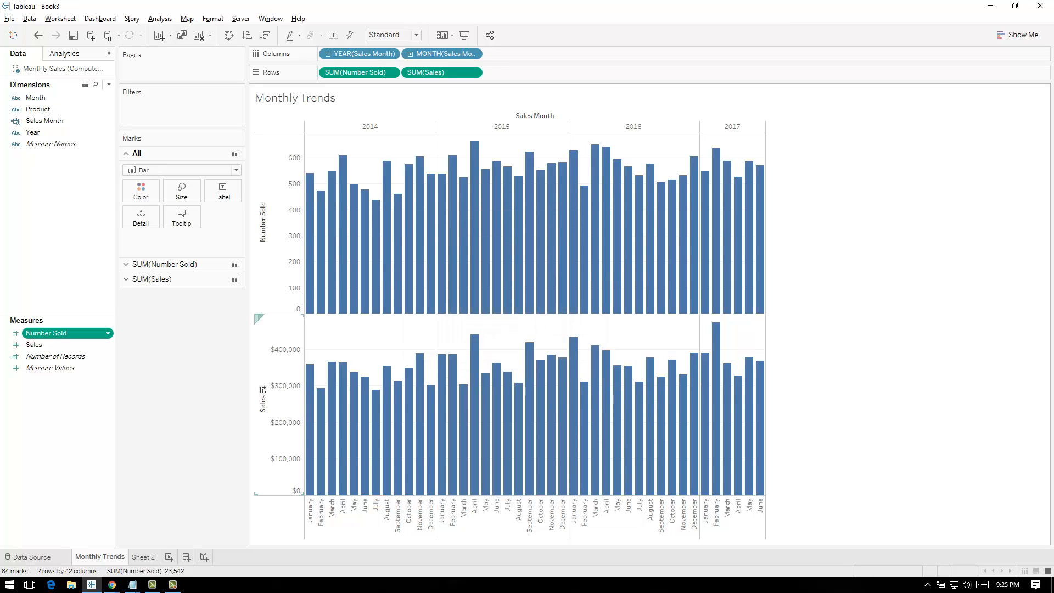
Set the default color palette of the Sales measure to Green
{"action": "left_click", "coordinate": [49, 345]}
{"action": "left_click", "coordinate": [107, 345]}
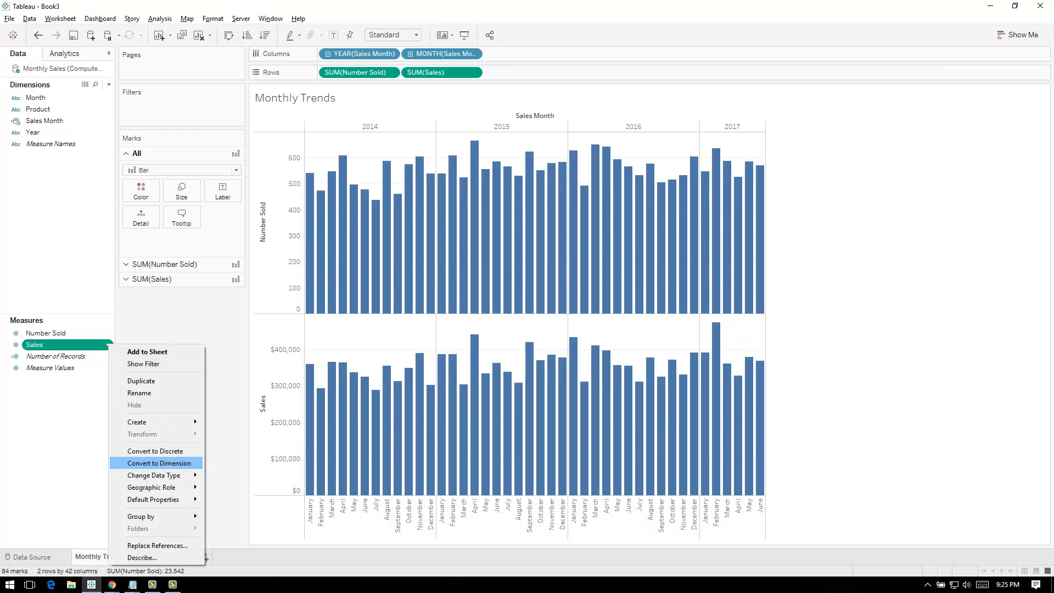
{"action": "mouse_move", "coordinate": [164, 499]}
{"action": "left_click", "coordinate": [231, 513]}
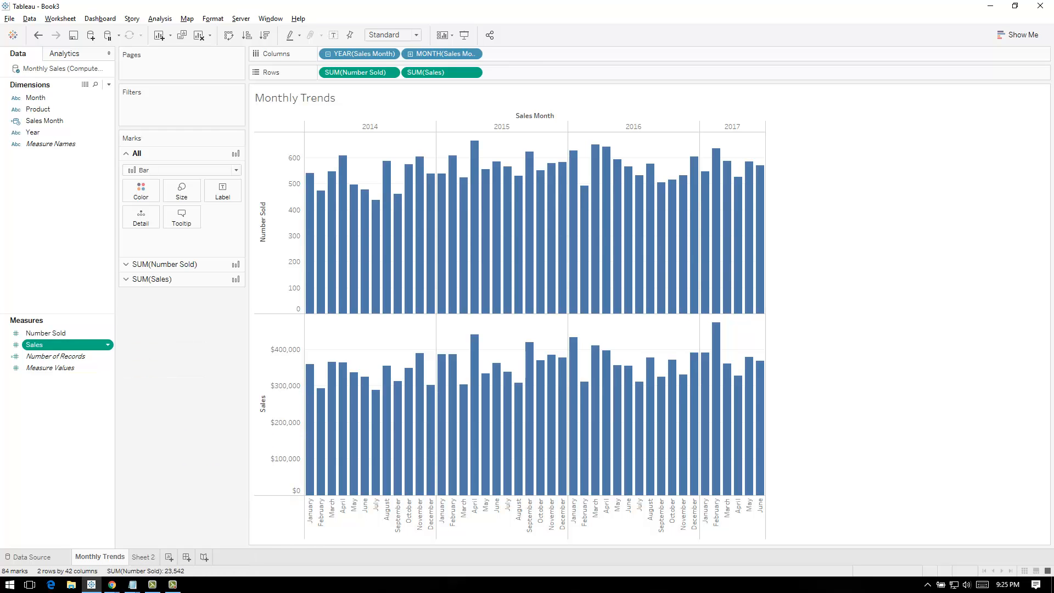
{"action": "left_click", "coordinate": [632, 248]}
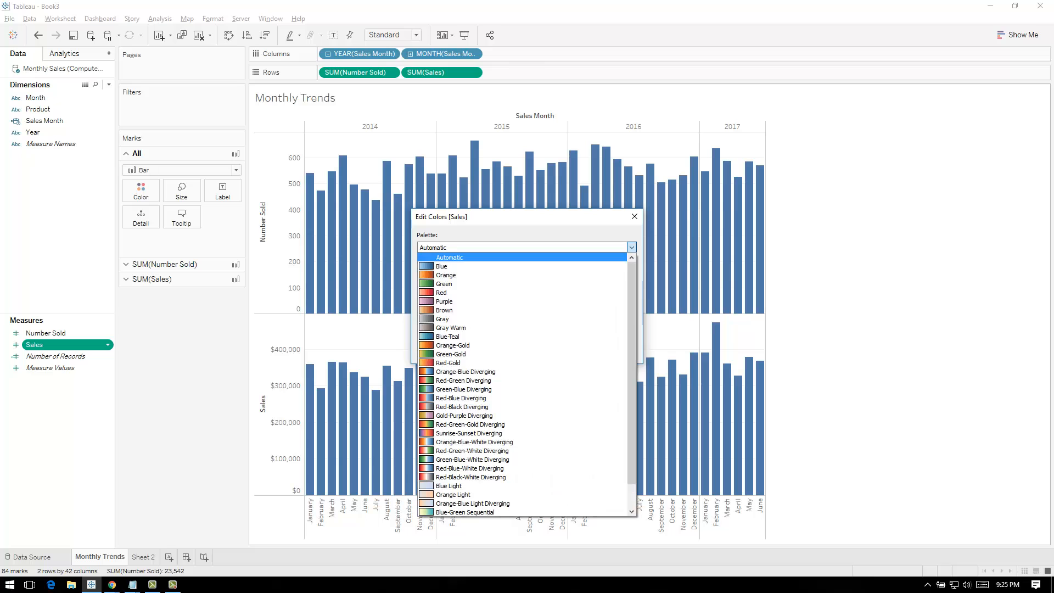
{"action": "left_click", "coordinate": [478, 283]}
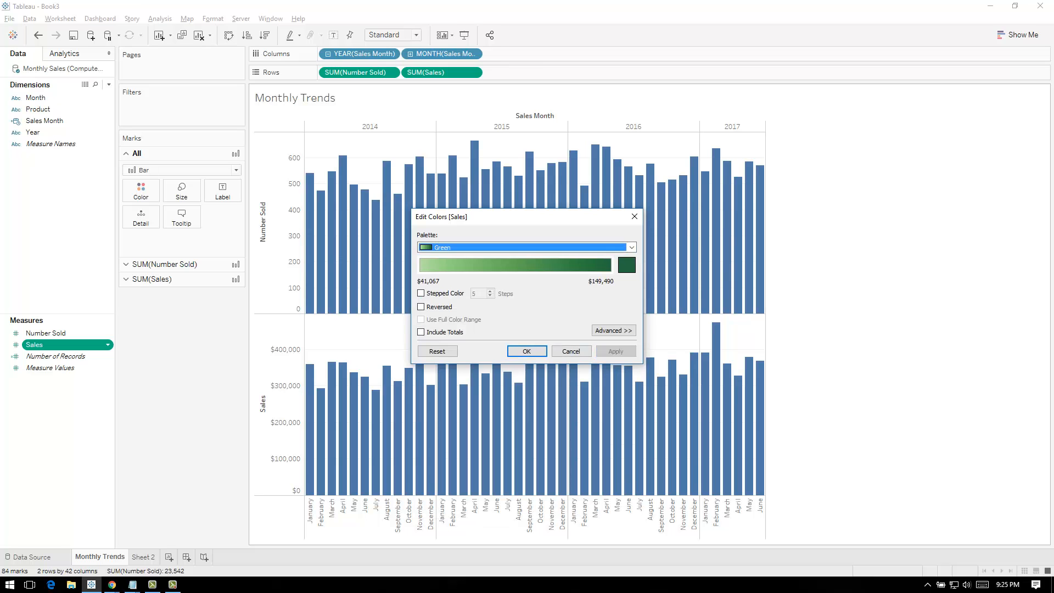
{"action": "left_click", "coordinate": [527, 351]}
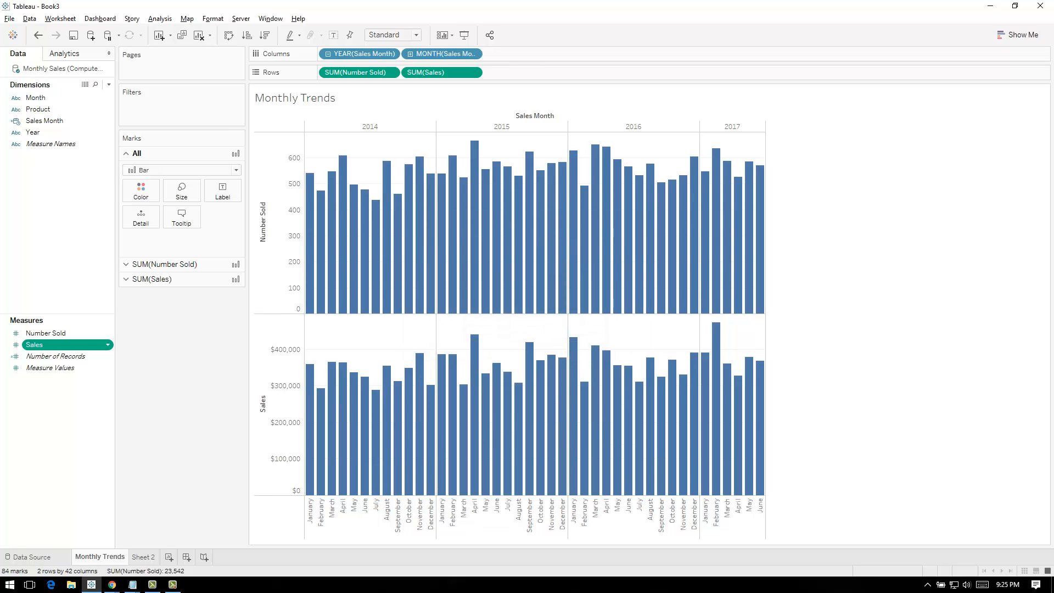
Compare Sheet 2 with the Monthly Trends sheet, and rename Sheet 2 as Monthly Trends 2
{"action": "left_click", "coordinate": [144, 556]}
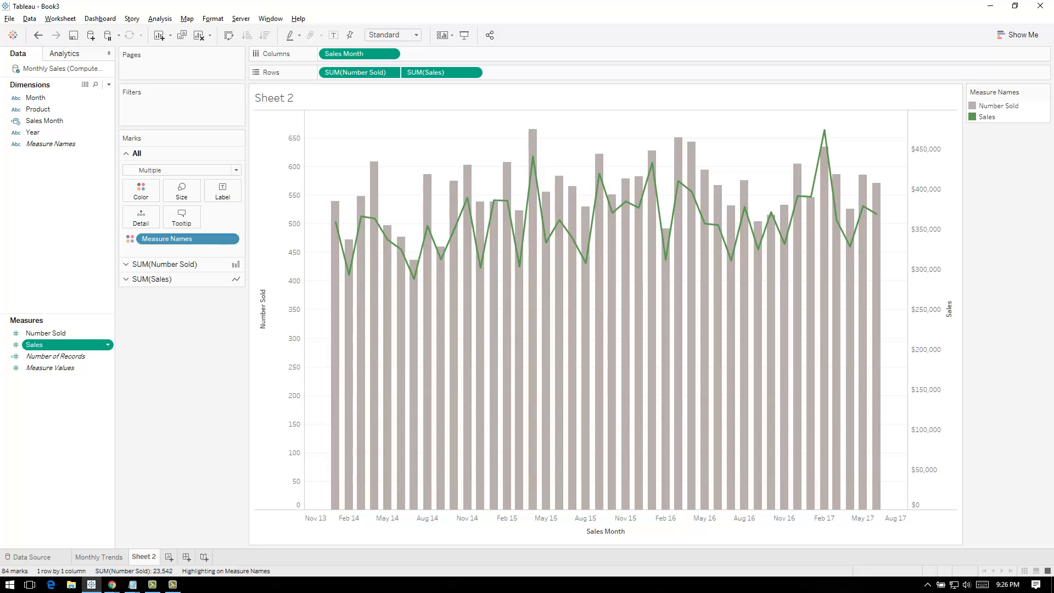
{"action": "left_click", "coordinate": [99, 557]}
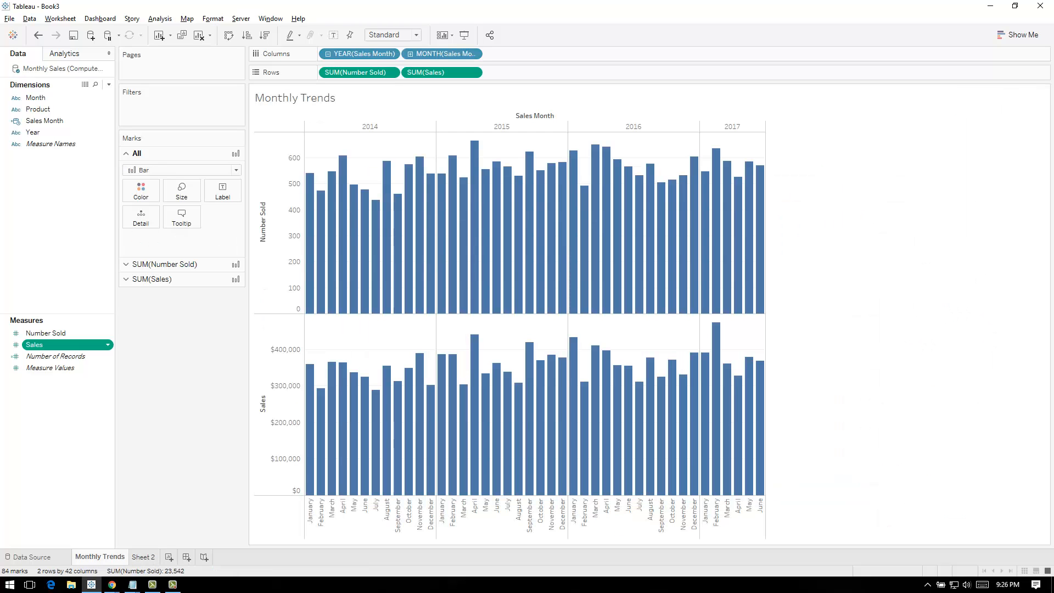
{"action": "left_click", "coordinate": [144, 557]}
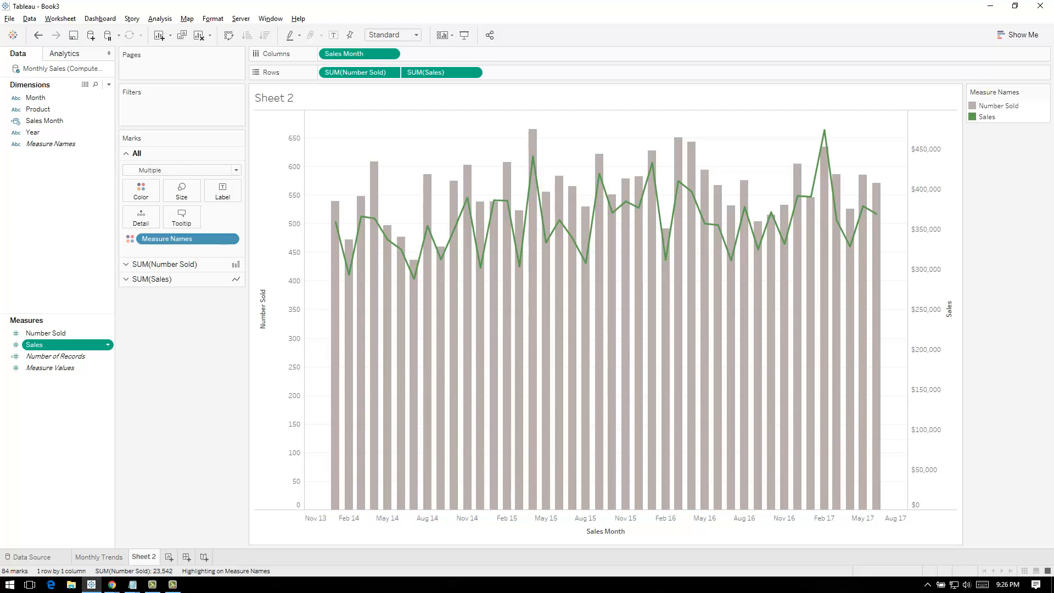
{"action": "double_click", "coordinate": [143, 557]}
{"action": "type", "text": "Monthly Trends 2"}
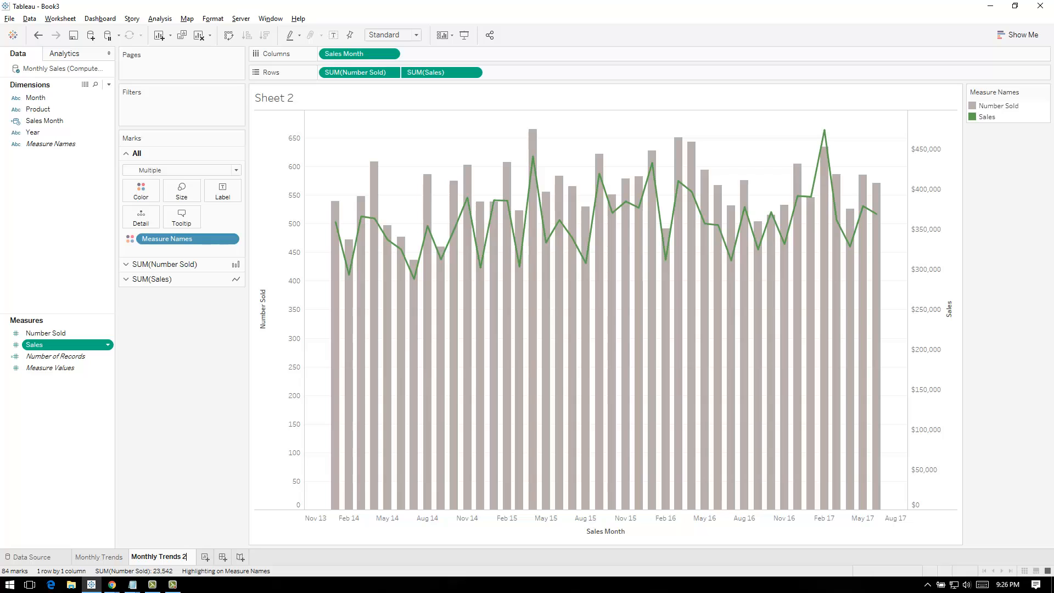
{"action": "key", "text": "Return"}
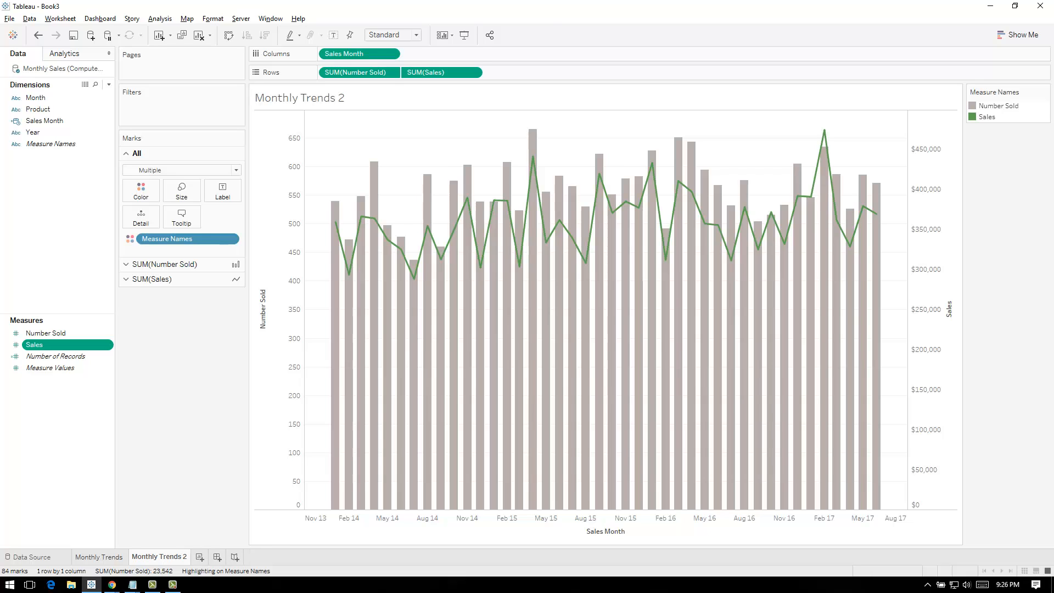
Delete the original Monthly Trends sheet with the two bar charts and rename the dual-axis sheet as Monthly Trends
{"action": "left_click", "coordinate": [100, 557]}
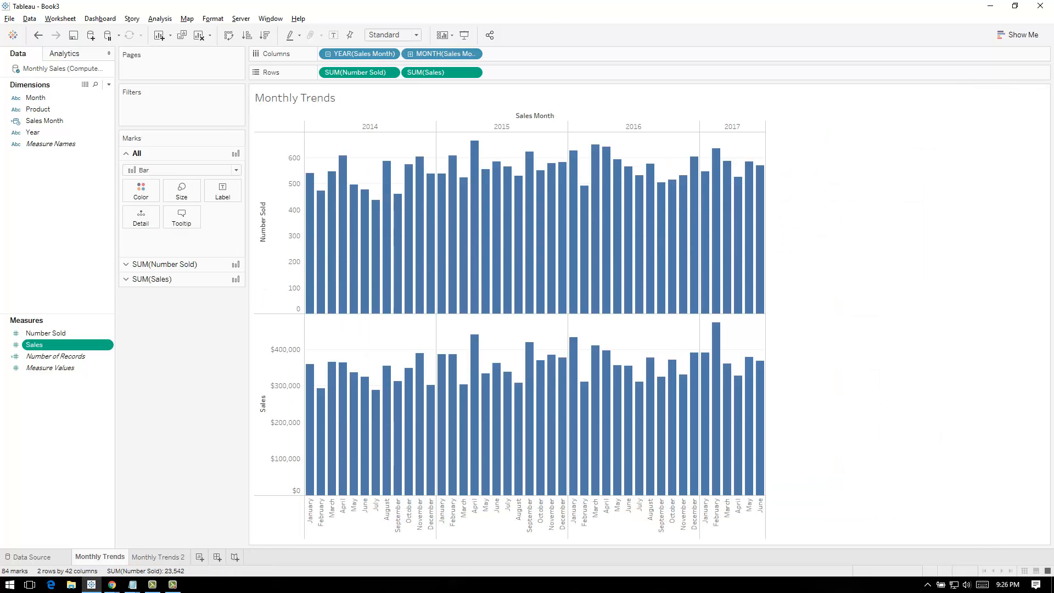
{"action": "right_click", "coordinate": [108, 557]}
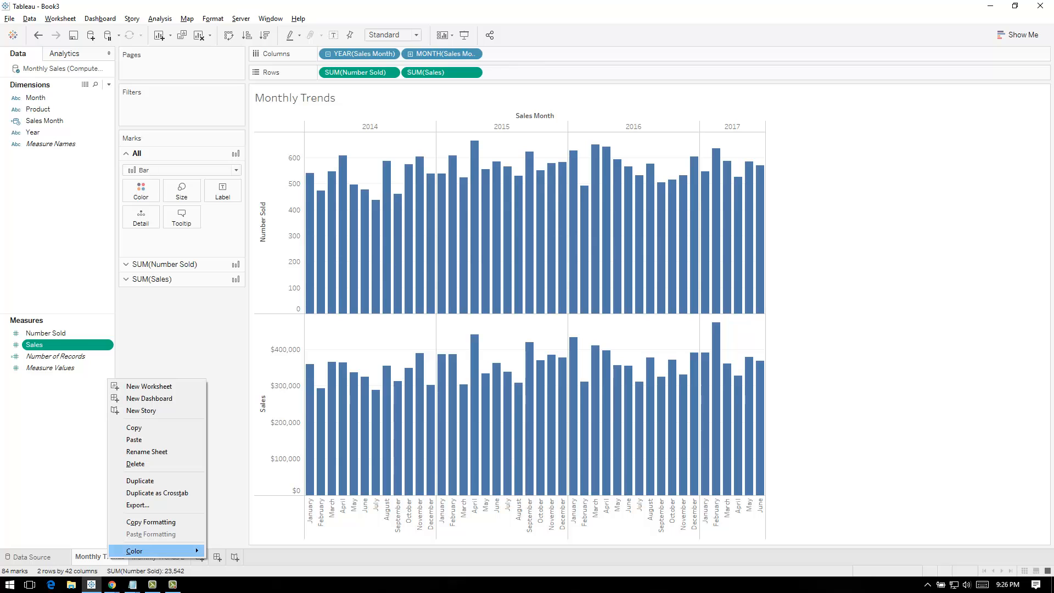
{"action": "left_click", "coordinate": [135, 463]}
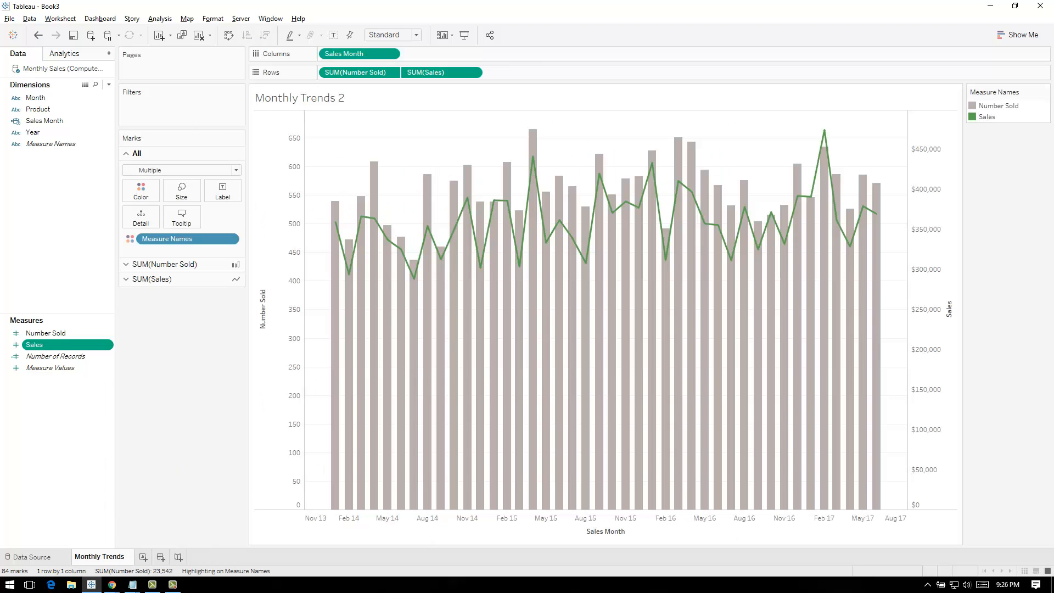
{"action": "key", "text": "Return"}
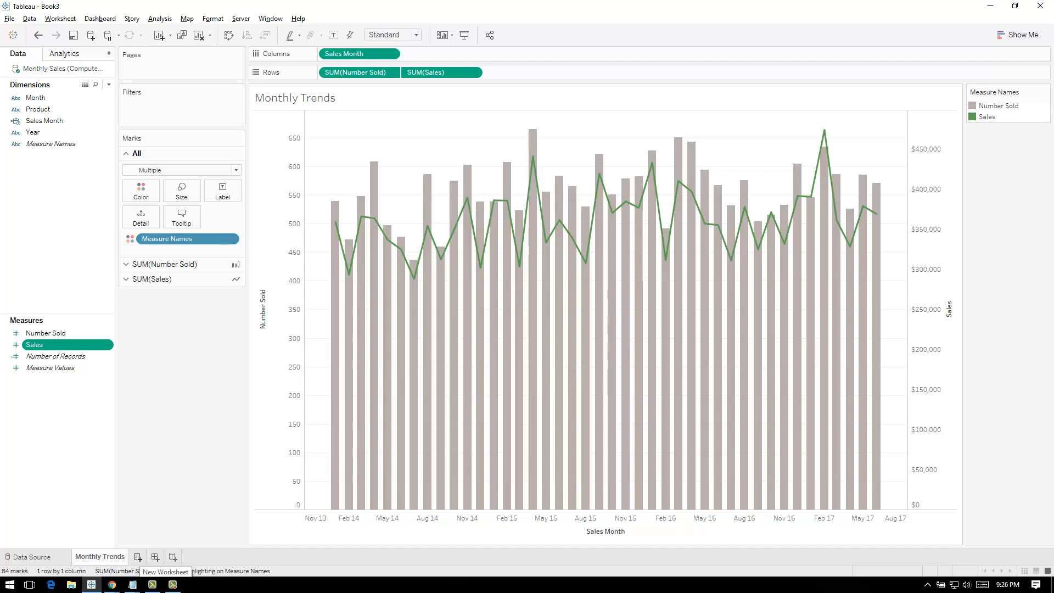
Duplicate the Monthly Trends sheet and color the Number Sold bars by Product in the copy
{"action": "right_click", "coordinate": [111, 558]}
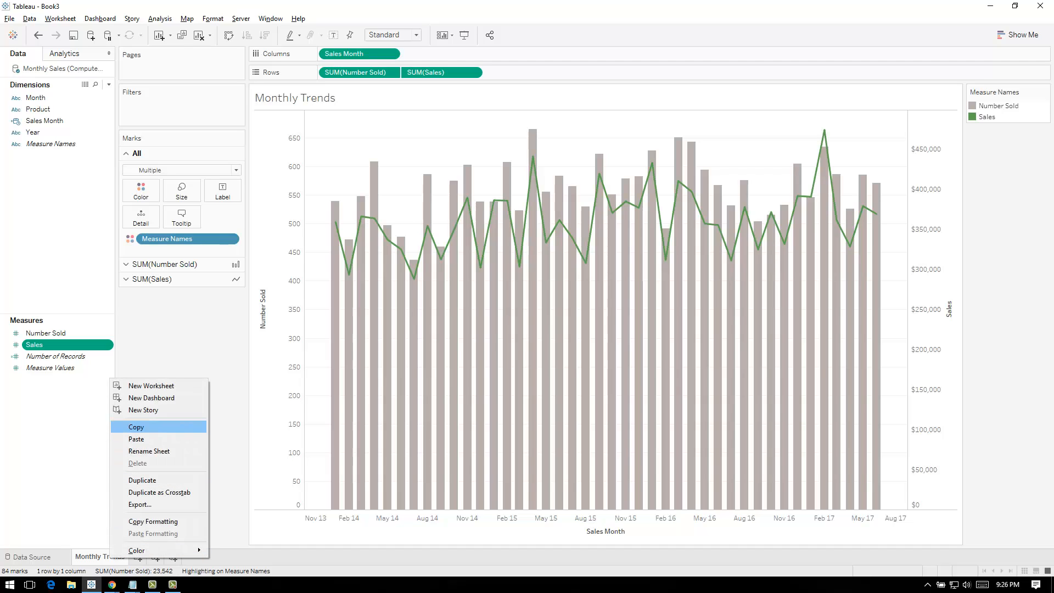
{"action": "left_click", "coordinate": [144, 479]}
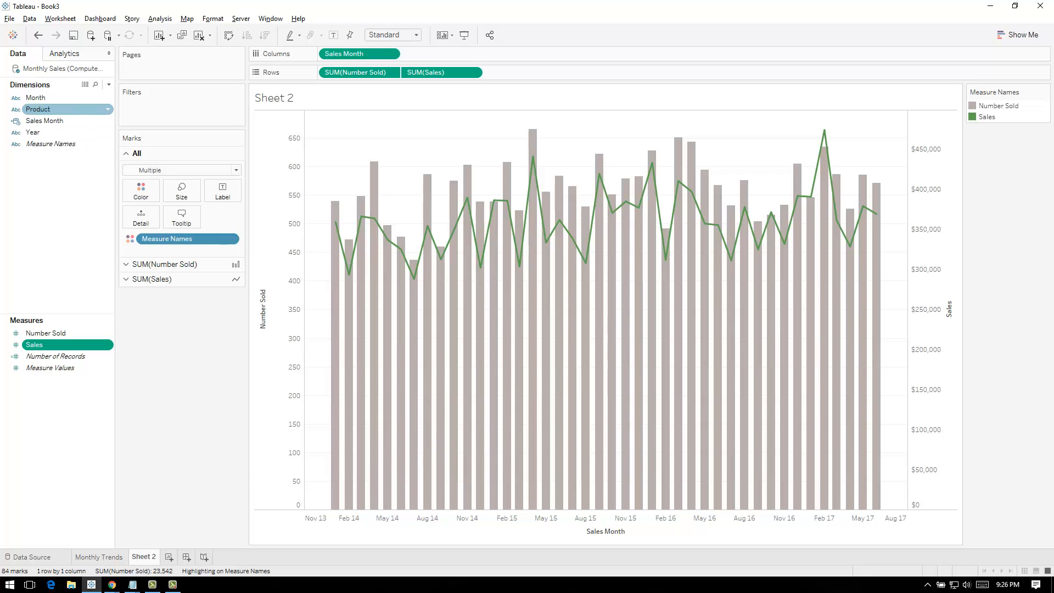
{"action": "left_click_drag", "start_coordinate": [39, 109], "coordinate": [142, 206]}
{"action": "left_click", "coordinate": [165, 264]}
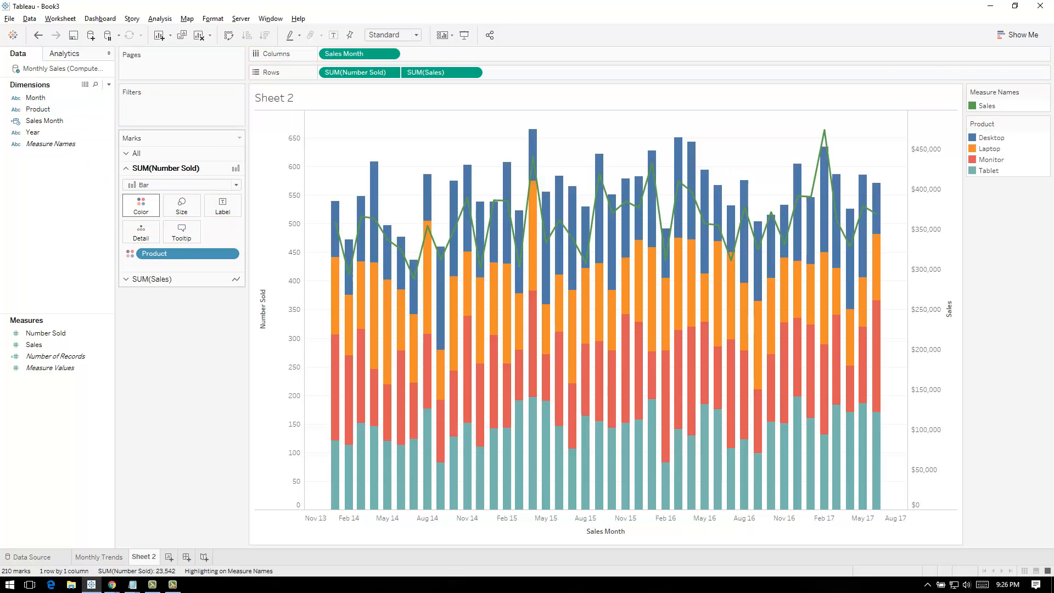
Recolor the product segments of the bars: Desktop dark blue, Laptop gray-blue, Monitor orange and Tablet beige
{"action": "mouse_move", "coordinate": [758, 345]}
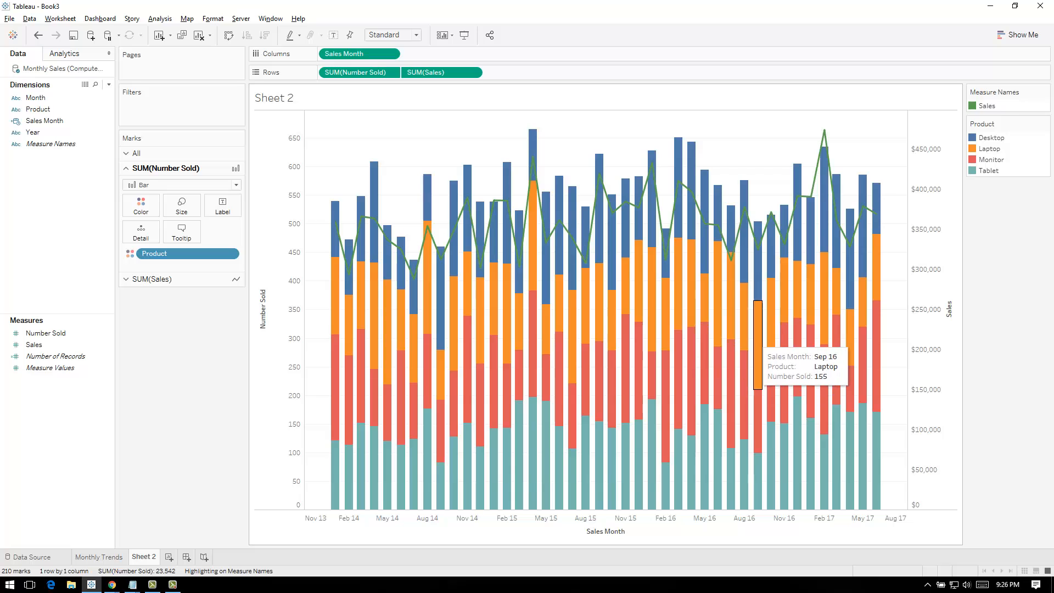
{"action": "mouse_move", "coordinate": [772, 244]}
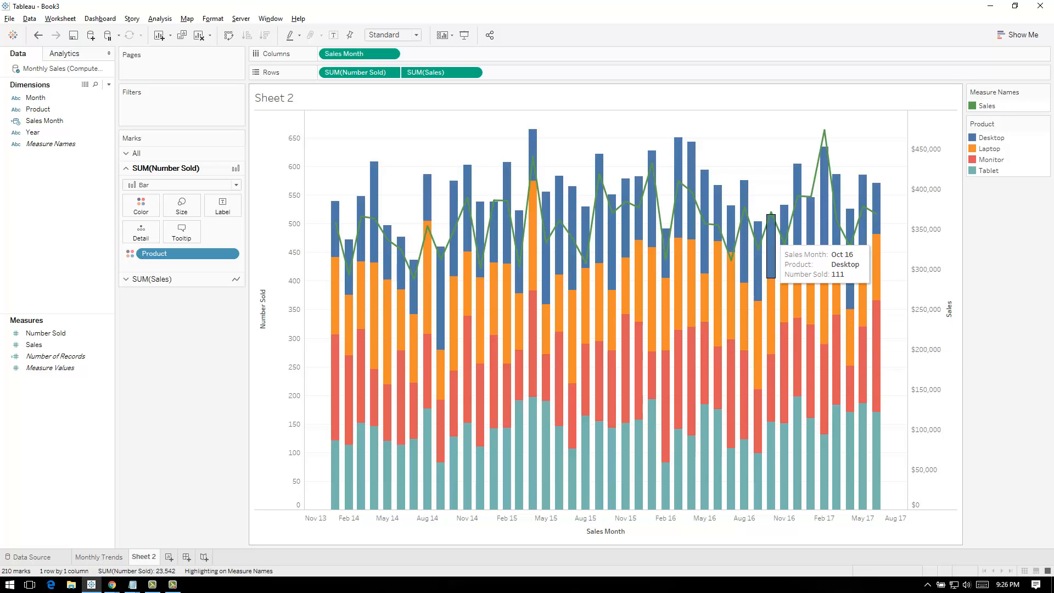
{"action": "mouse_move", "coordinate": [363, 491]}
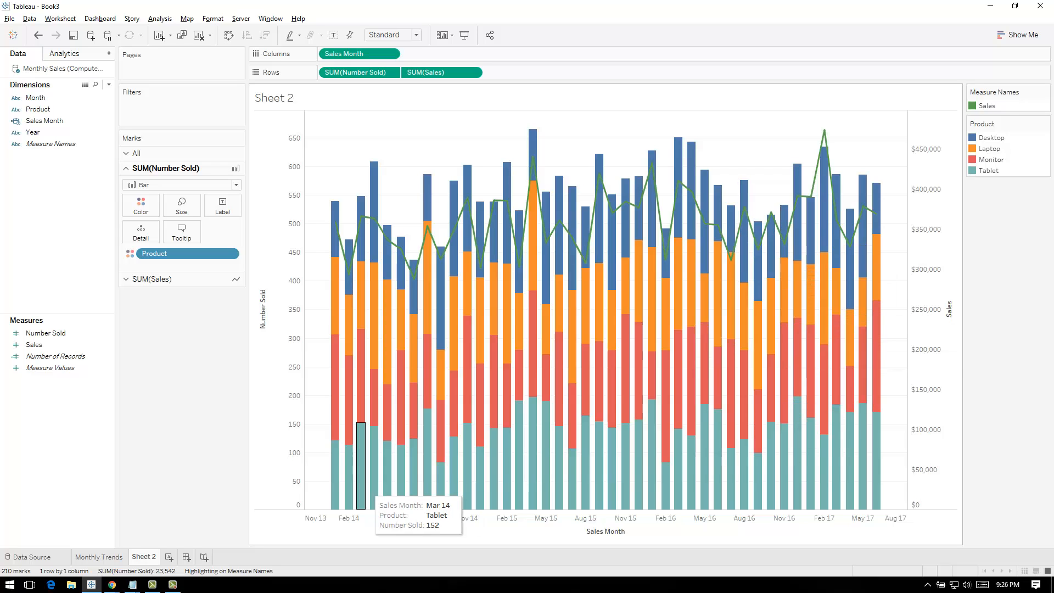
{"action": "mouse_move", "coordinate": [666, 479]}
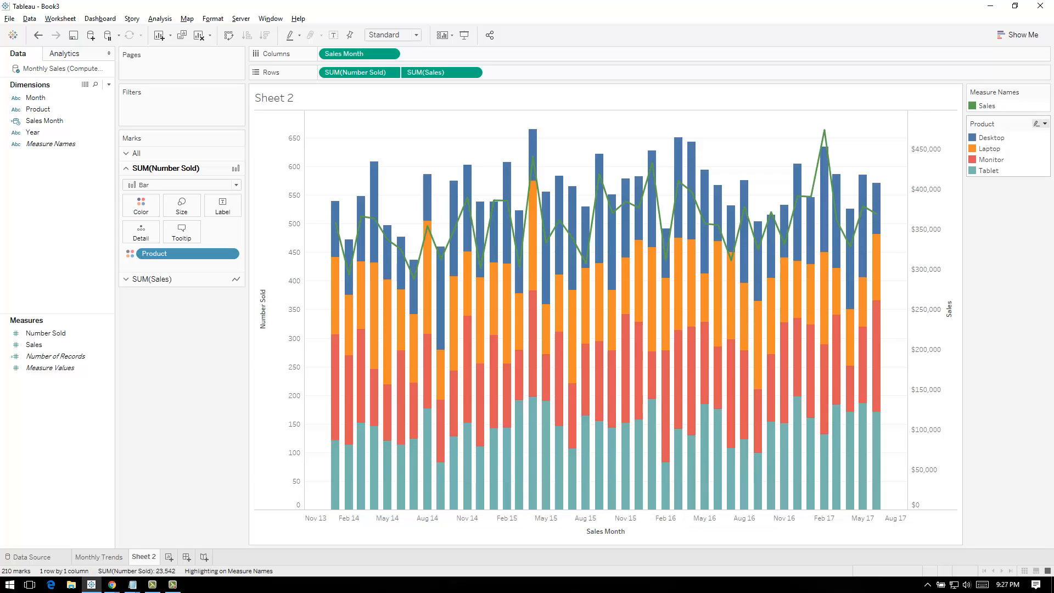
{"action": "left_click", "coordinate": [1045, 123]}
{"action": "left_click", "coordinate": [988, 135]}
{"action": "left_click", "coordinate": [620, 214]}
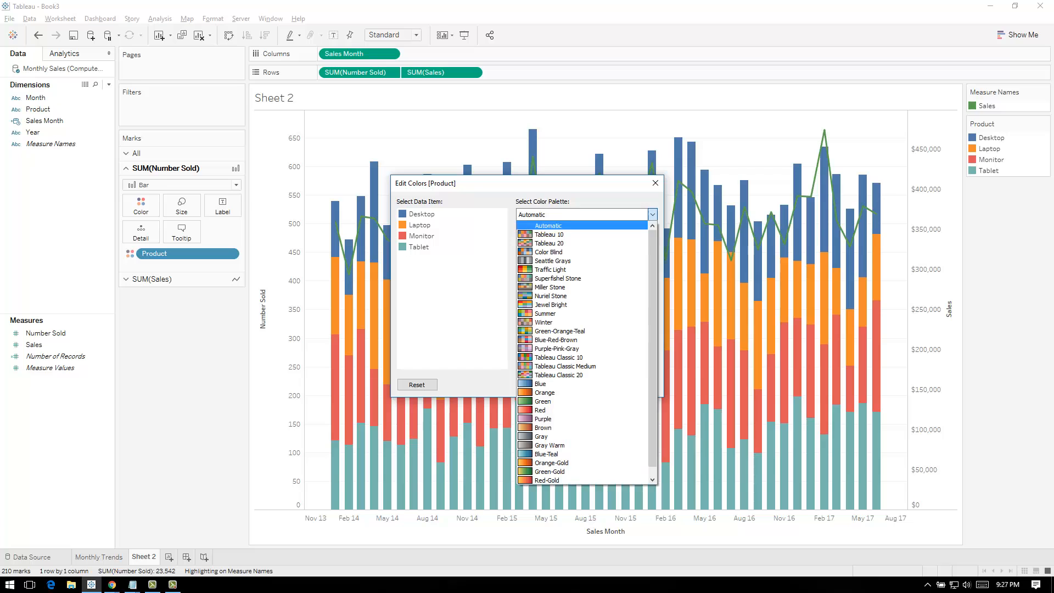
{"action": "left_click", "coordinate": [604, 242]}
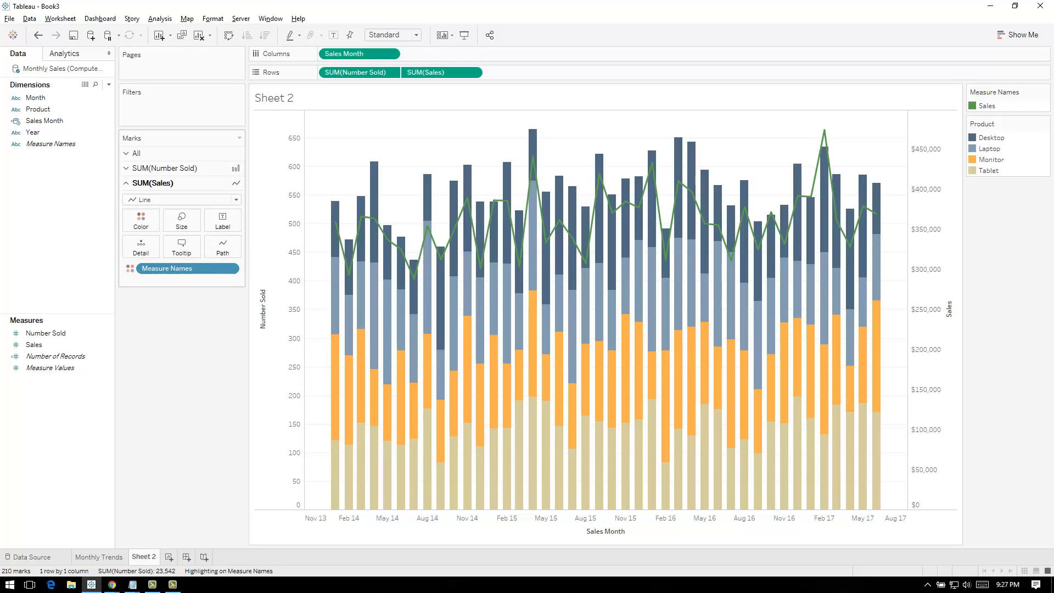
Thicken the Sales line and apply product colors with Desktop in light gray and Monitor in dark gray from the Superfishel Stone palette
{"action": "left_click", "coordinate": [182, 220]}
{"action": "left_click_drag", "start_coordinate": [196, 248], "coordinate": [198, 247]}
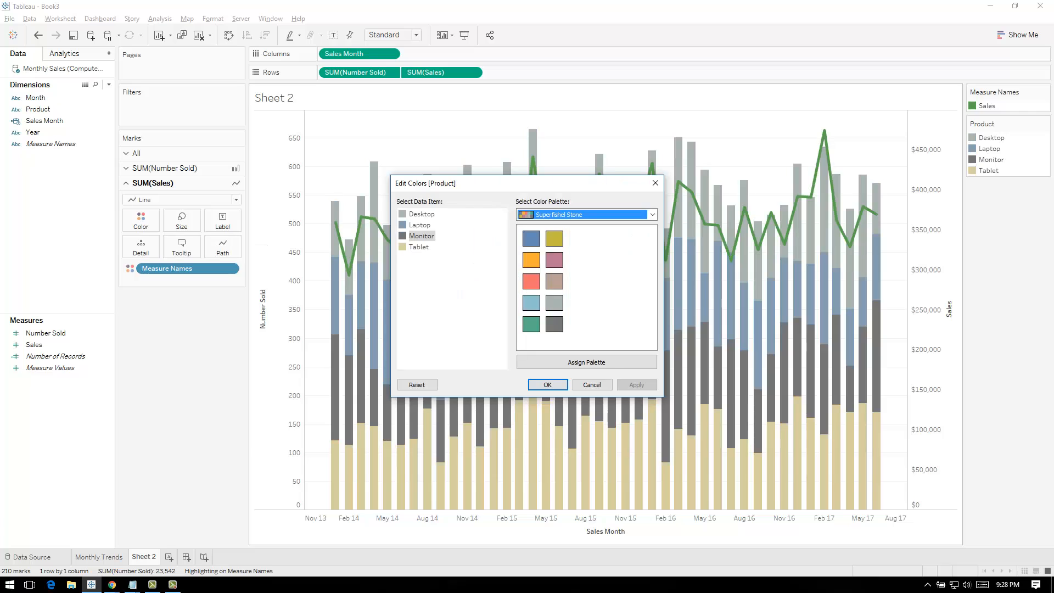
{"action": "left_click", "coordinate": [544, 384]}
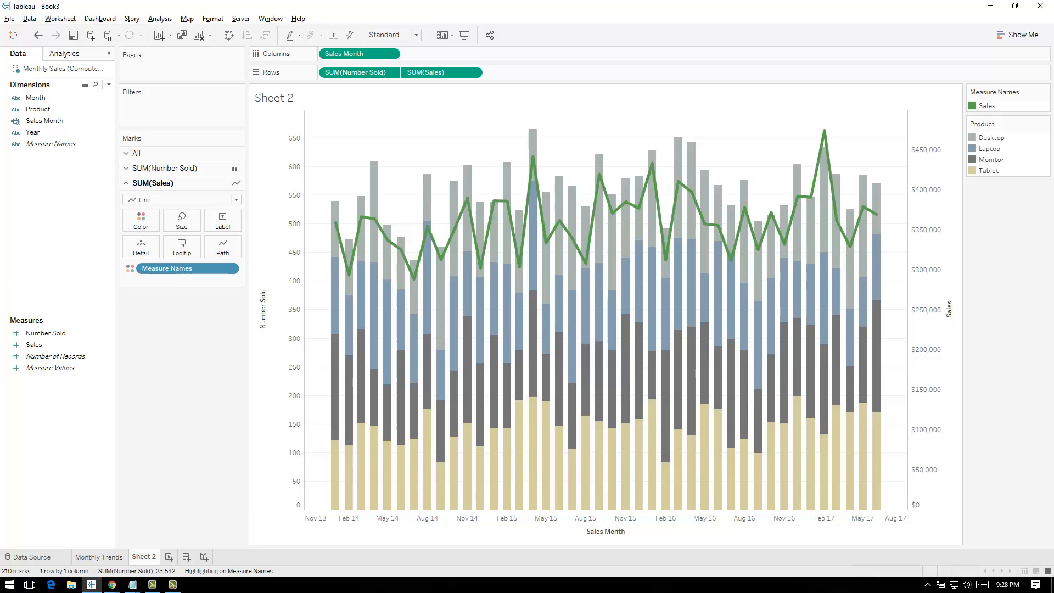
Rename the duplicated sheet as Product Trends
{"action": "double_click", "coordinate": [144, 557]}
{"action": "type", "text": "product Trends"}
{"action": "key", "text": "Return"}
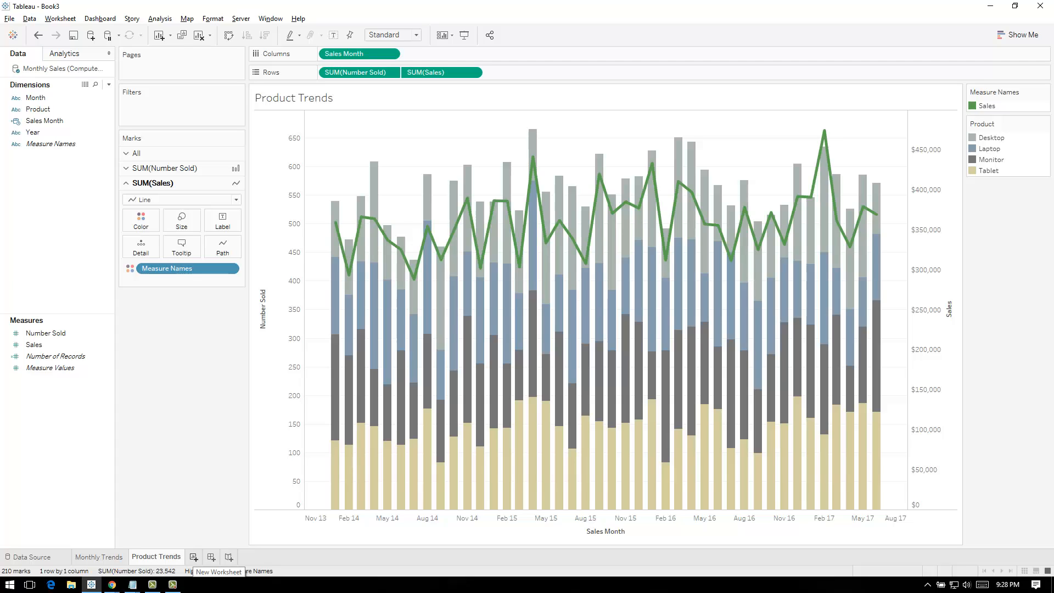
Start a new calculated field named Average Sales
{"action": "right_click", "coordinate": [70, 243]}
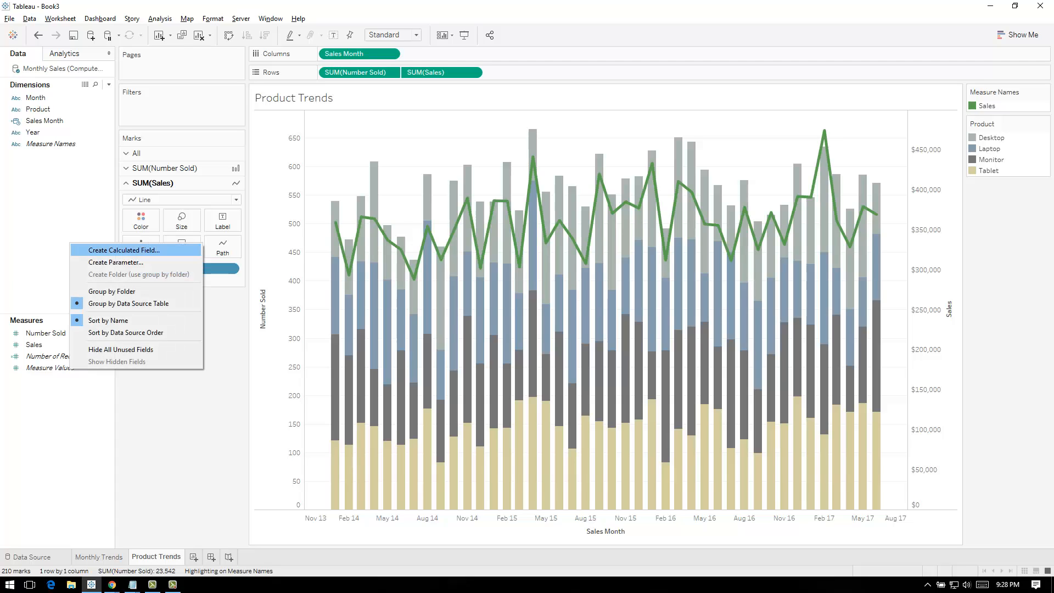
{"action": "left_click", "coordinate": [93, 249]}
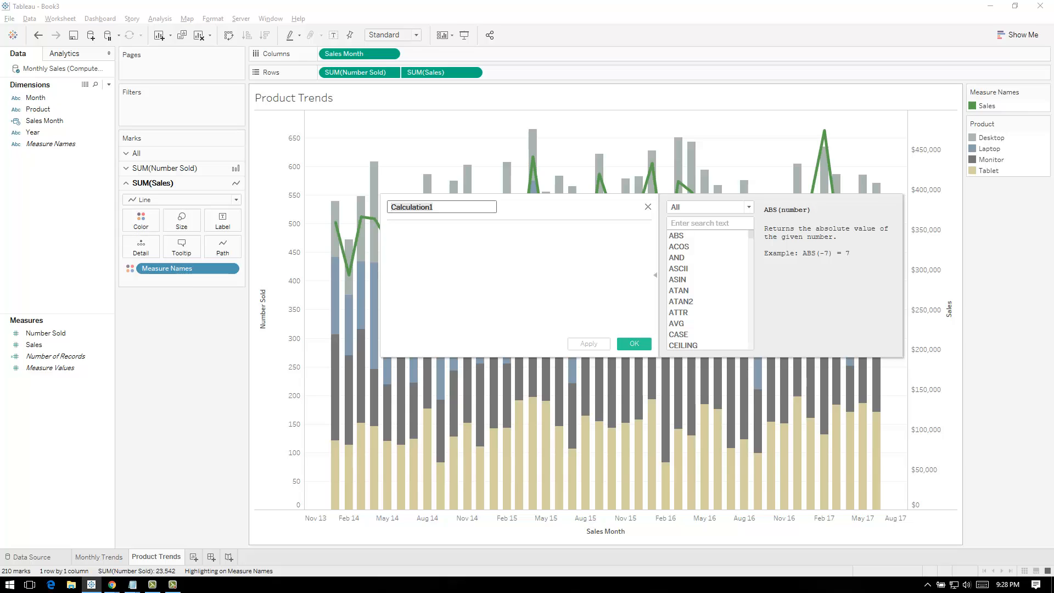
{"action": "type", "text": "Average"}
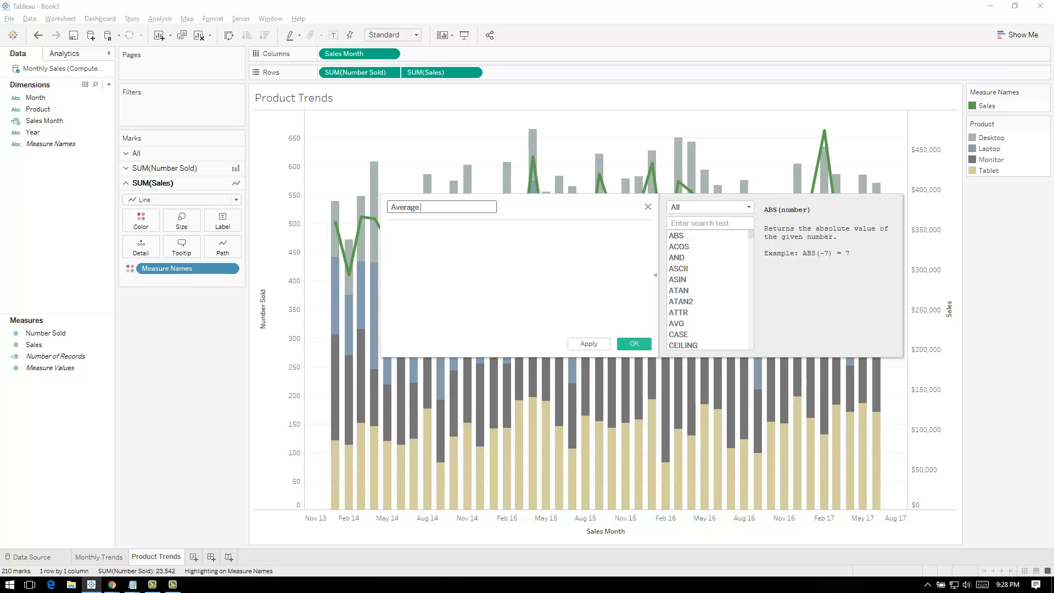
{"action": "type", "text": " Sales"}
{"action": "key", "text": "Tab"}
Define the Average Sales calculation as [Sales]/[Number Sold] and save the field
{"action": "type", "text": "[S"}
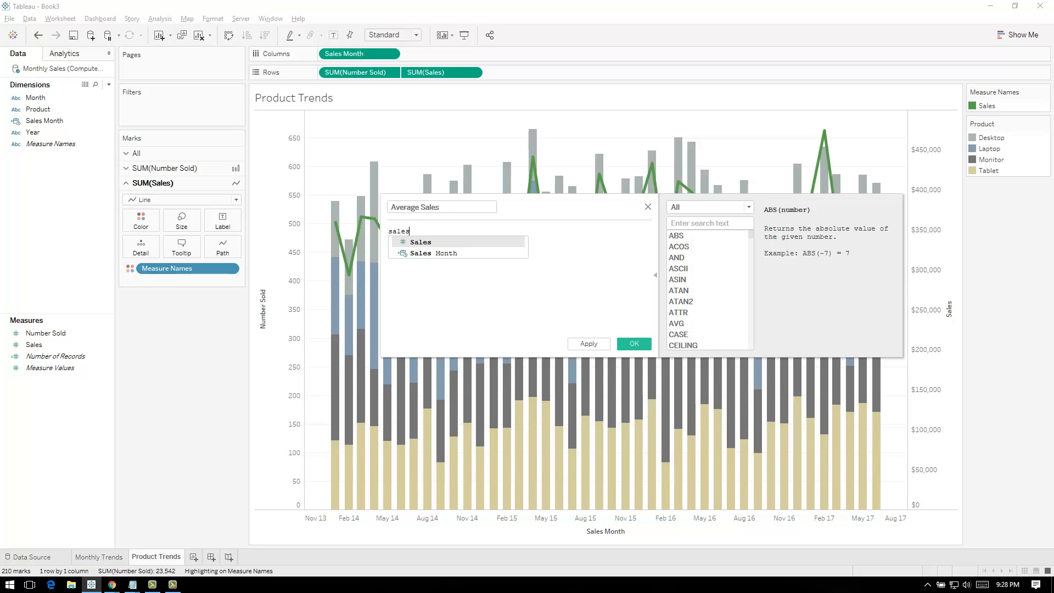
{"action": "key", "text": "Return"}
{"action": "type", "text": "/nu"}
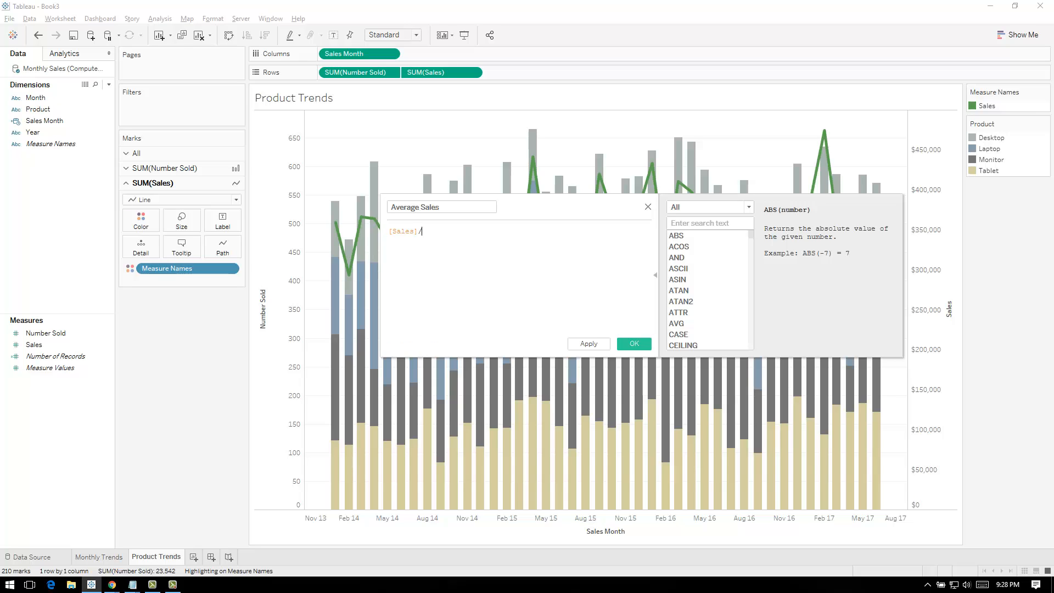
{"action": "key", "text": "Down"}
{"action": "key", "text": "Down"}
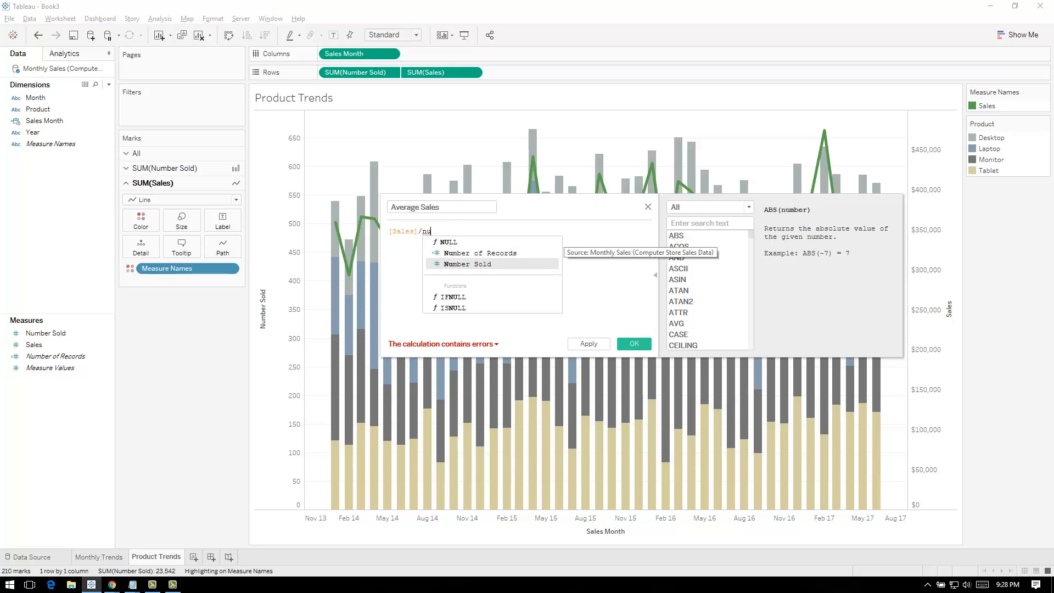
{"action": "key", "text": "Return"}
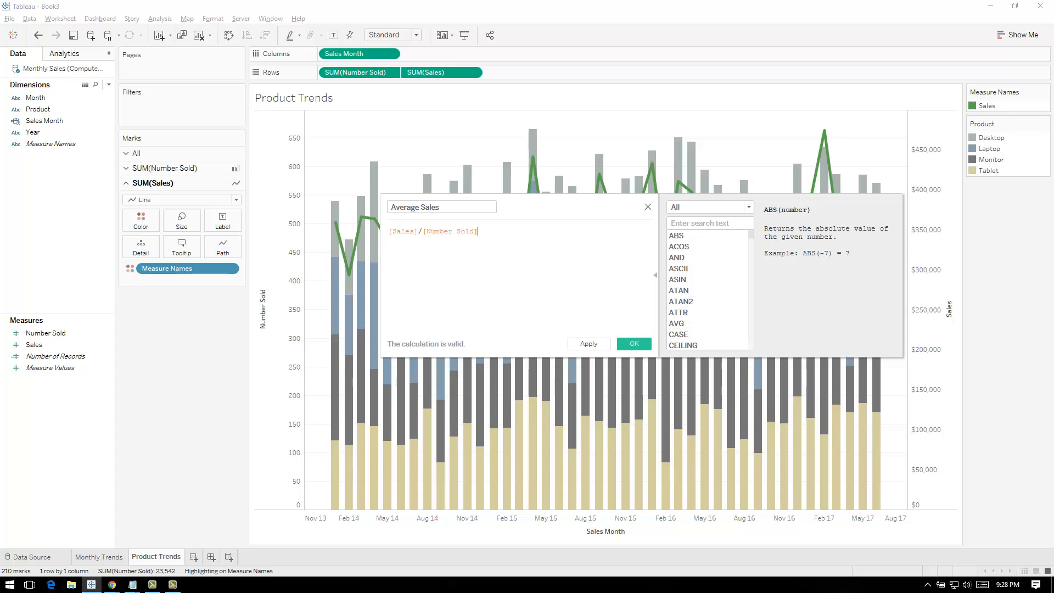
{"action": "left_click", "coordinate": [589, 344]}
{"action": "left_click", "coordinate": [634, 344]}
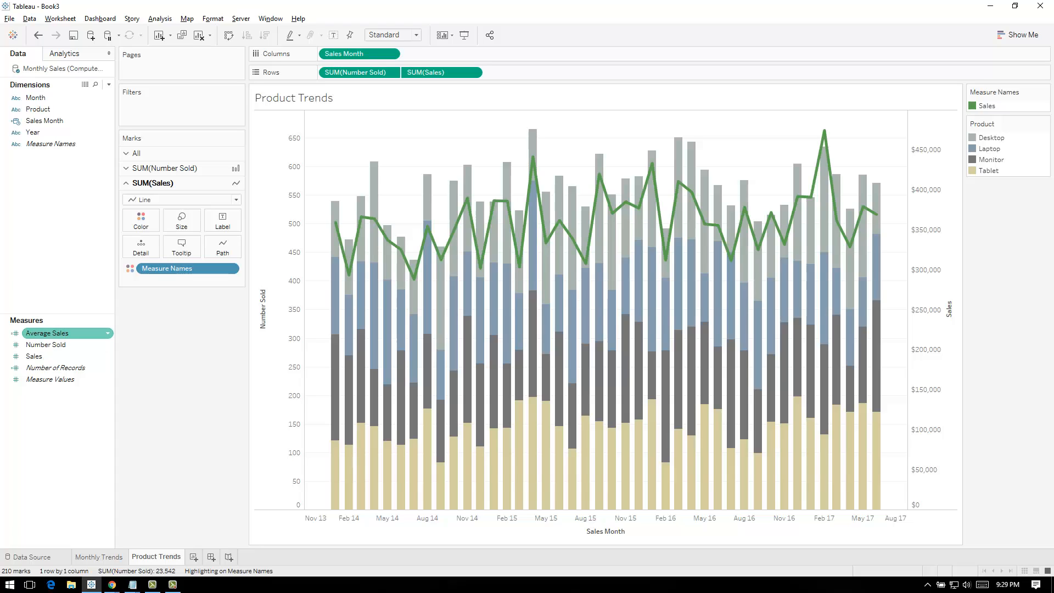
Replace Sales with Average Sales in the rows of the Product Trends sheet
{"action": "left_click_drag", "start_coordinate": [46, 333], "coordinate": [459, 72]}
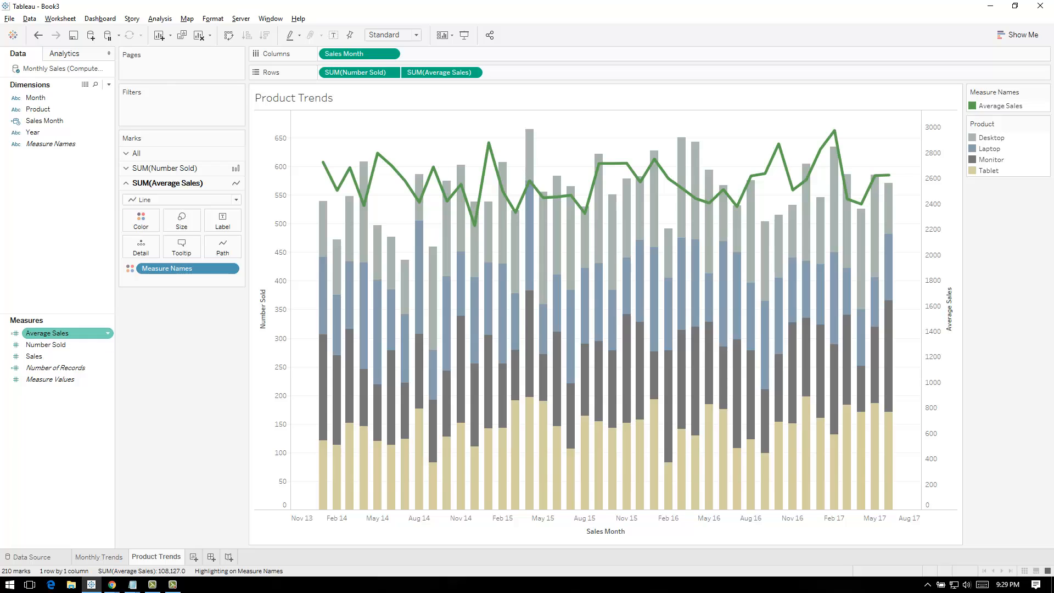
Set the default number format of the Average Sales field to Currency (Custom) with 0 decimal places
{"action": "left_click", "coordinate": [107, 333]}
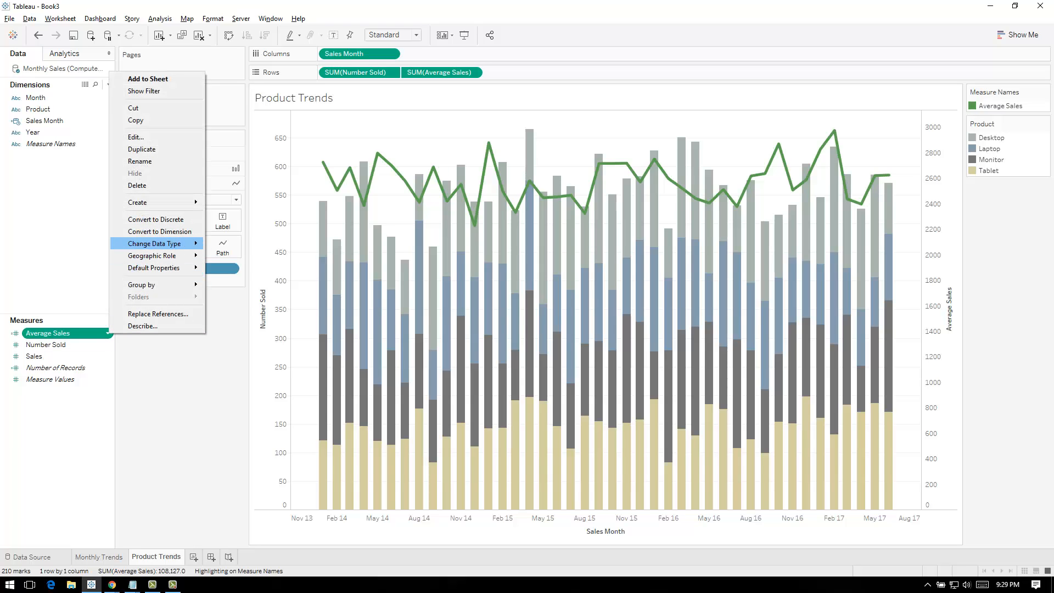
{"action": "mouse_move", "coordinate": [160, 243]}
{"action": "mouse_move", "coordinate": [154, 267]}
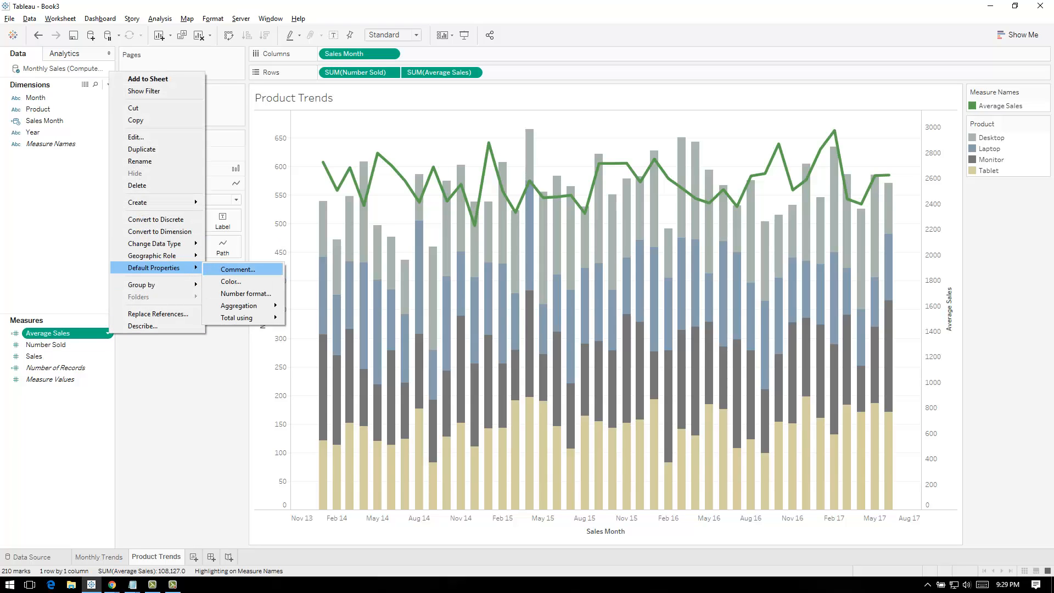
{"action": "left_click", "coordinate": [245, 293]}
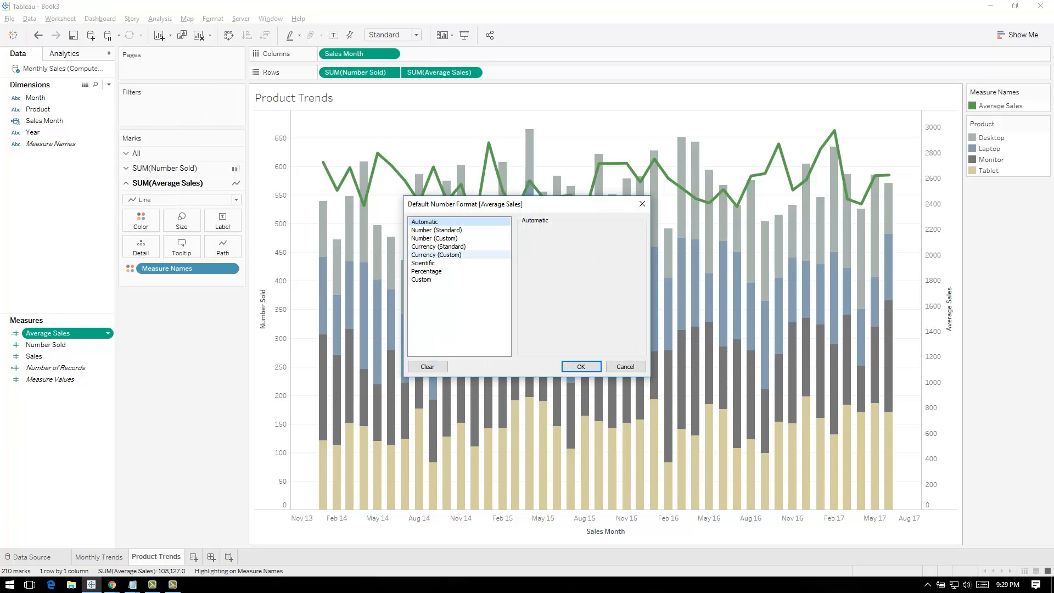
{"action": "left_click", "coordinate": [437, 255]}
{"action": "left_click", "coordinate": [552, 245]}
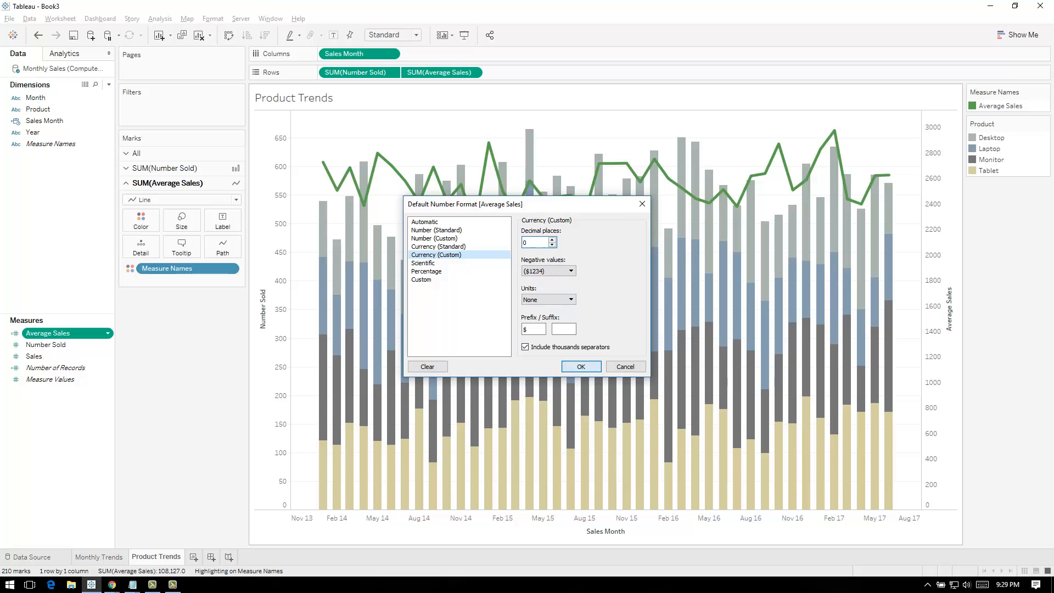
{"action": "left_click", "coordinate": [580, 367]}
Change the color of the Average Sales line to yellow from the Automatic palette
{"action": "mouse_move", "coordinate": [884, 175]}
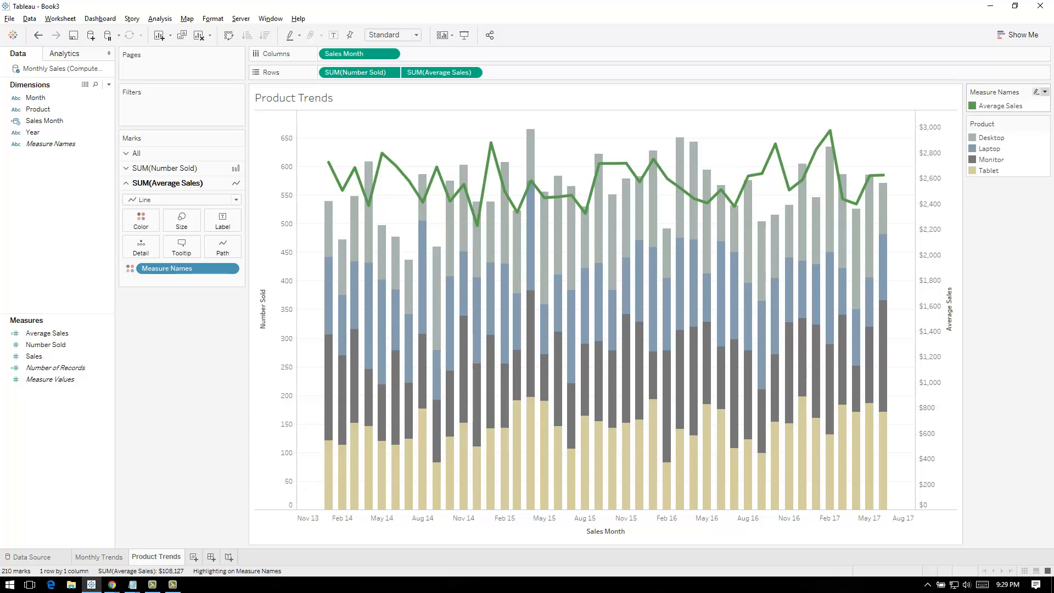
{"action": "left_click", "coordinate": [1045, 92]}
{"action": "left_click", "coordinate": [980, 106]}
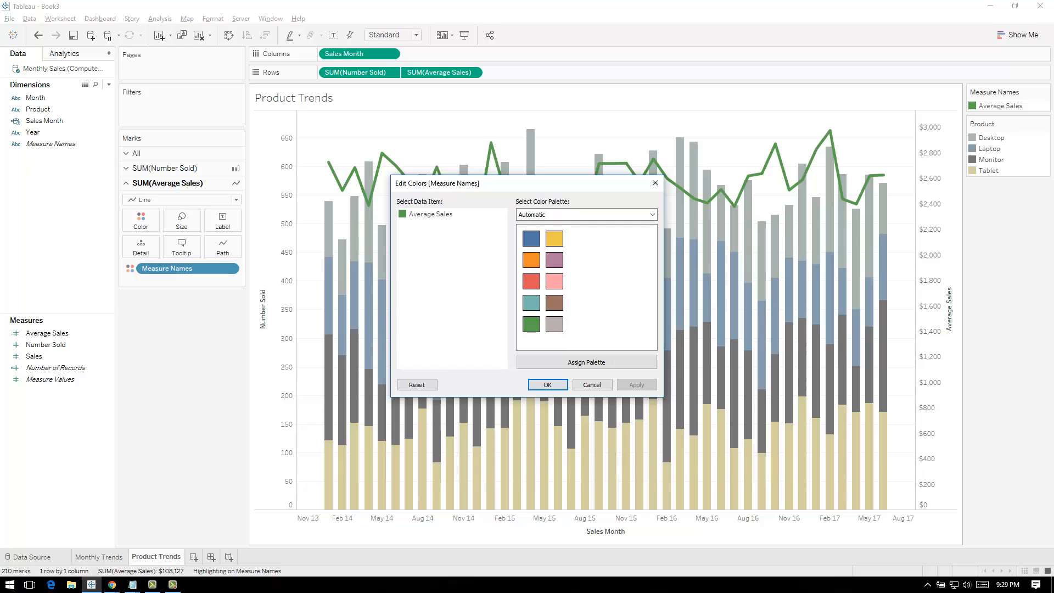
{"action": "left_click", "coordinate": [431, 215]}
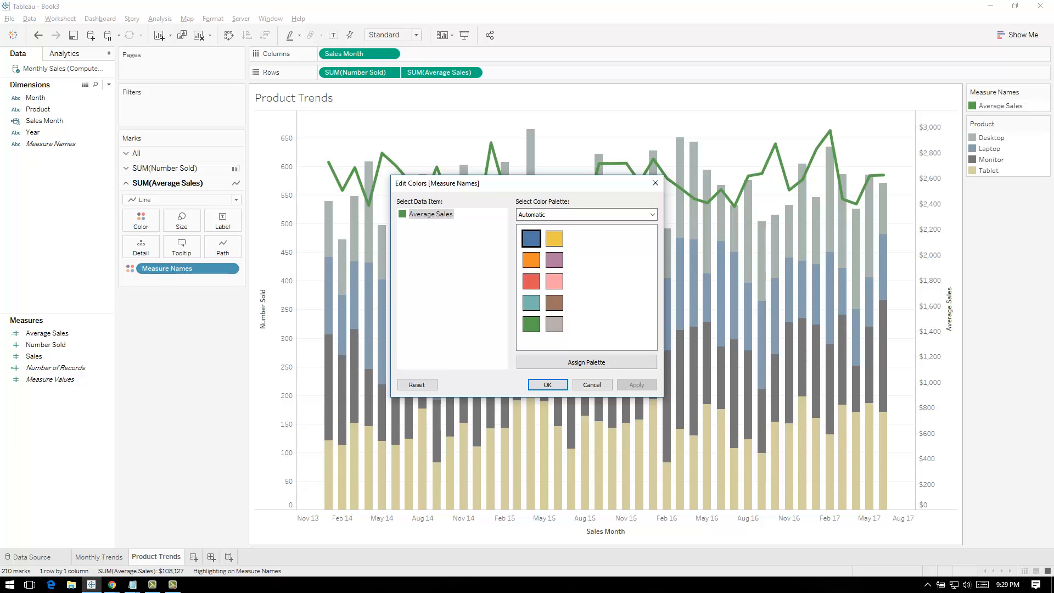
{"action": "left_click", "coordinate": [531, 302]}
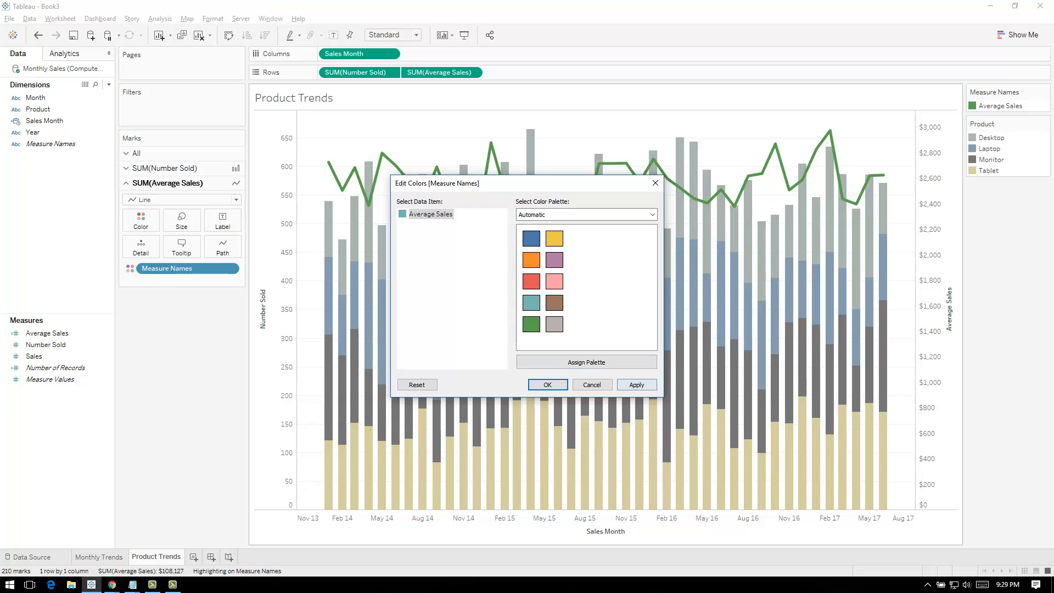
{"action": "left_click", "coordinate": [636, 385]}
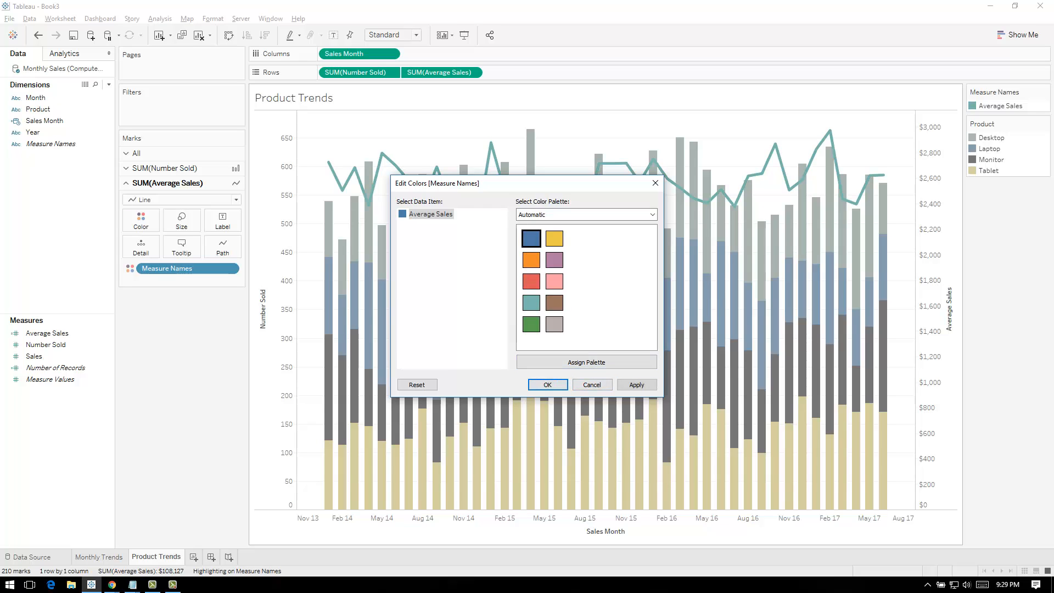
{"action": "left_click", "coordinate": [554, 239]}
{"action": "left_click", "coordinate": [636, 384]}
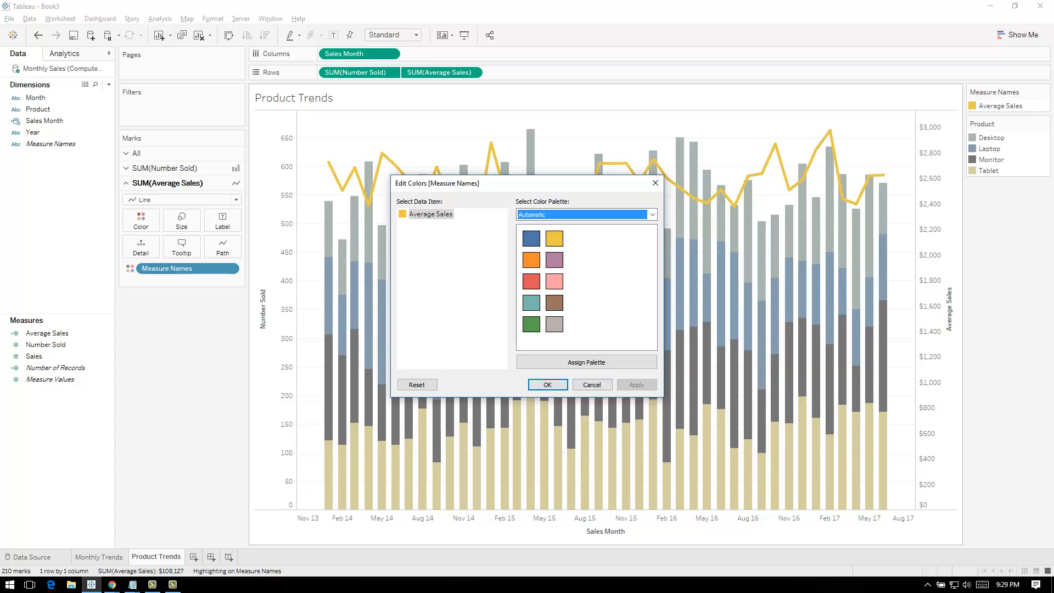
{"action": "left_click", "coordinate": [547, 384]}
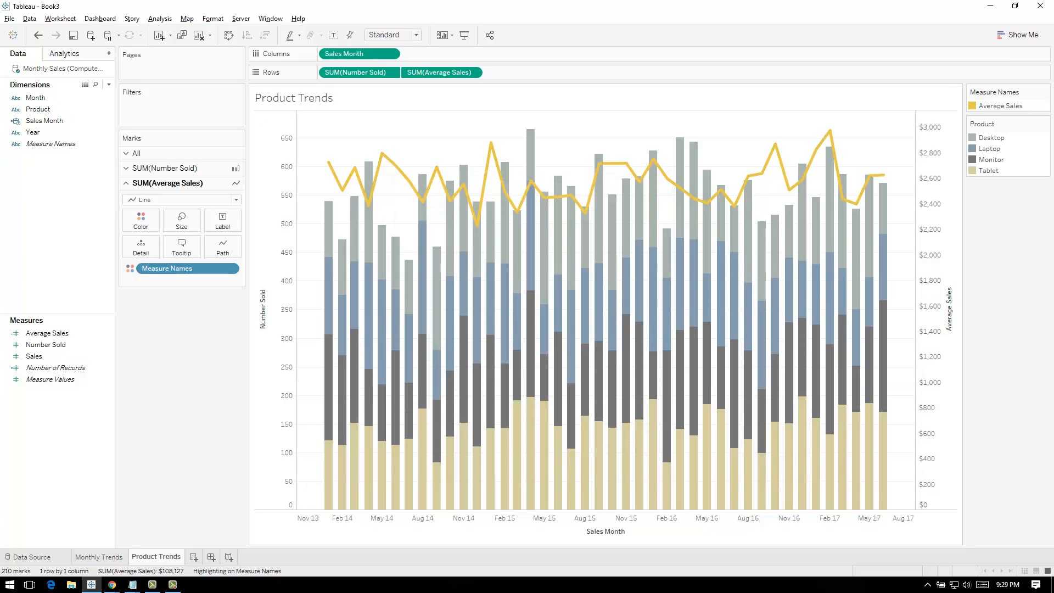
Duplicate the Product Trends sheet and name the copy Average Sales
{"action": "right_click", "coordinate": [156, 557]}
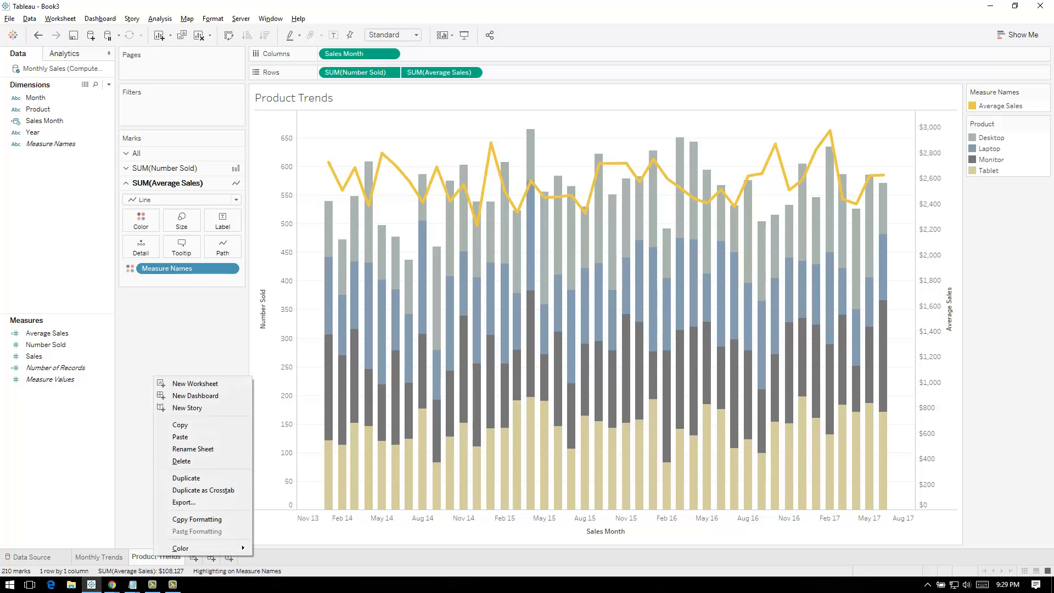
{"action": "left_click", "coordinate": [186, 478]}
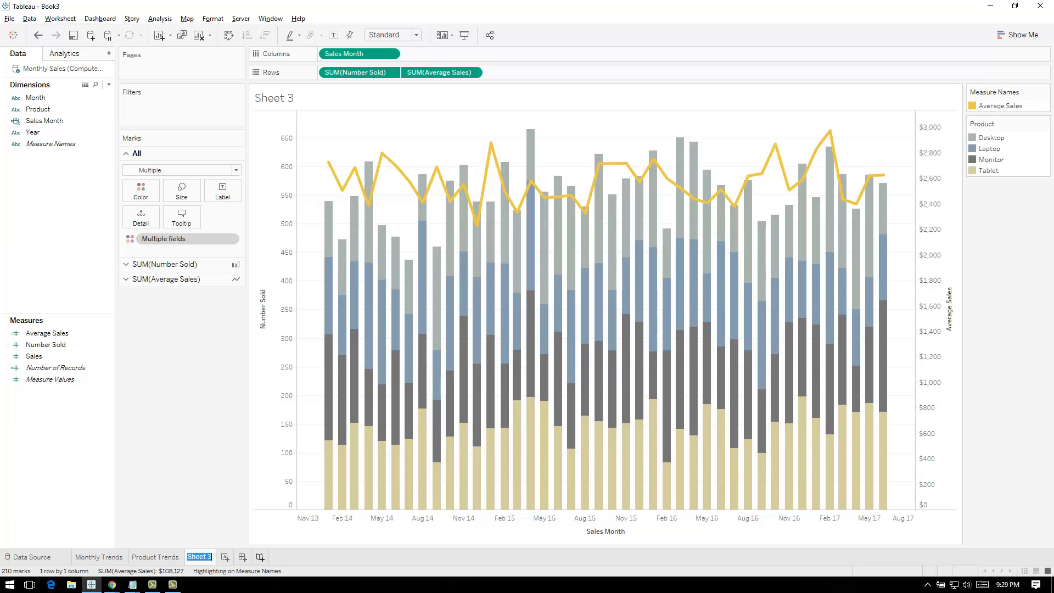
{"action": "type", "text": "Average Sales"}
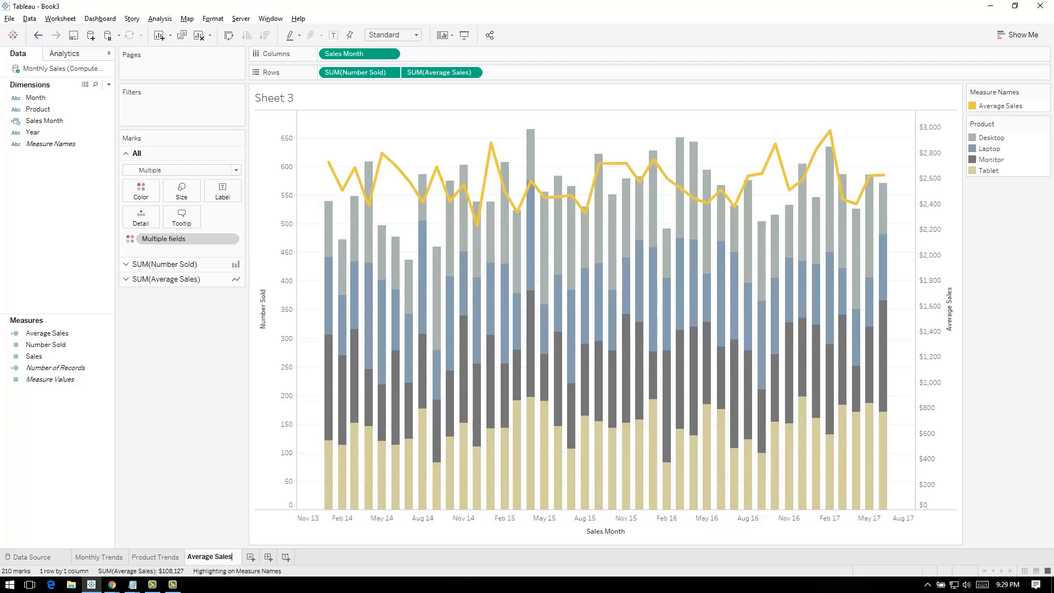
Replace Average Sales with Sales in the rows of the original Product Trends sheet
{"action": "left_click", "coordinate": [156, 557]}
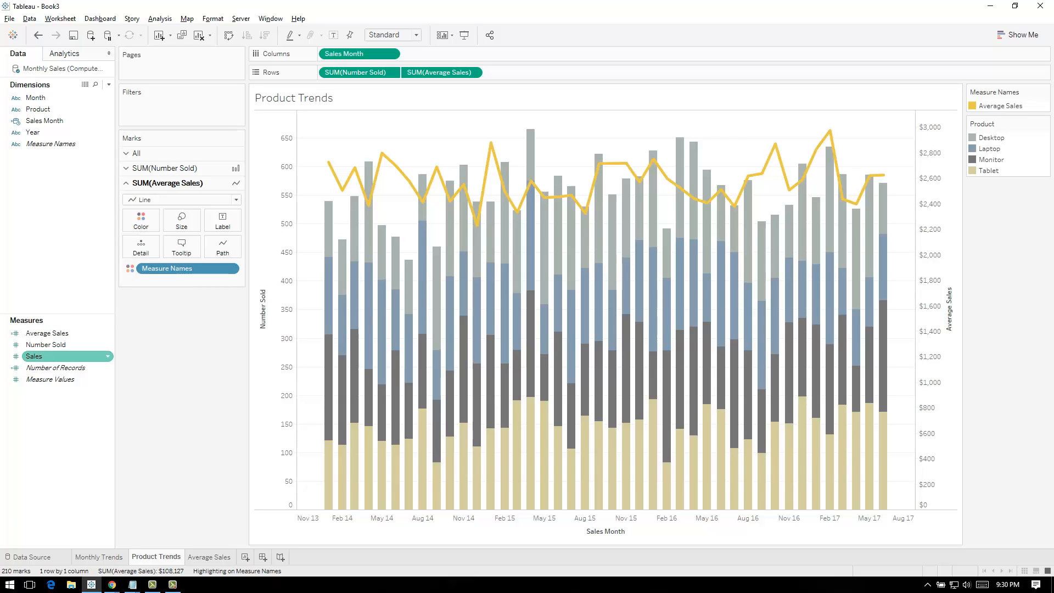
{"action": "left_click_drag", "start_coordinate": [34, 356], "coordinate": [442, 72]}
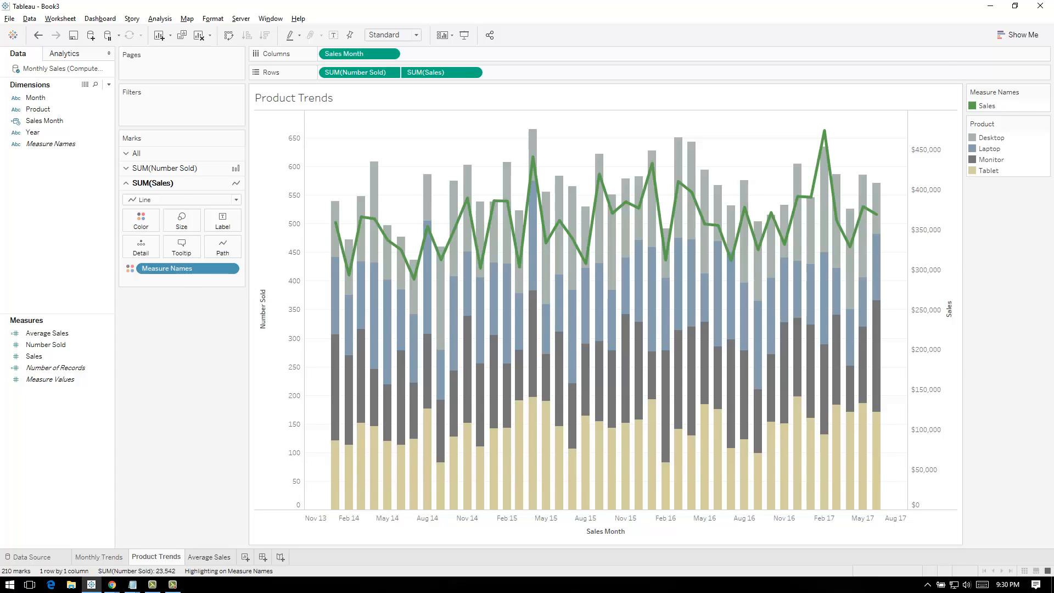
Add a new worksheet after the Average Sales sheet and name it KPIs
{"action": "key", "text": "ctrl+Tab"}
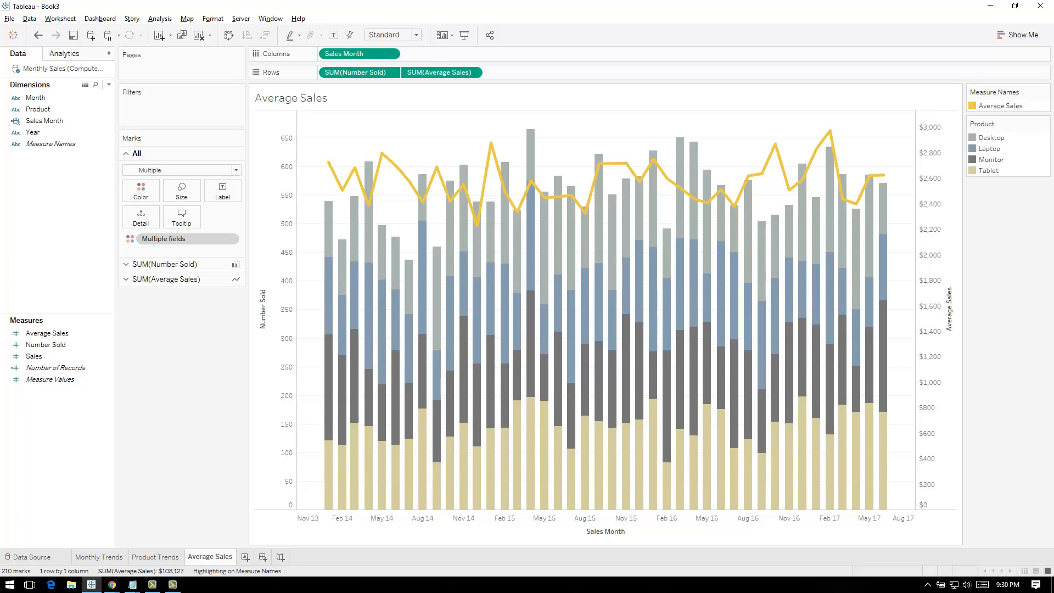
{"action": "key", "text": "alt+Tab"}
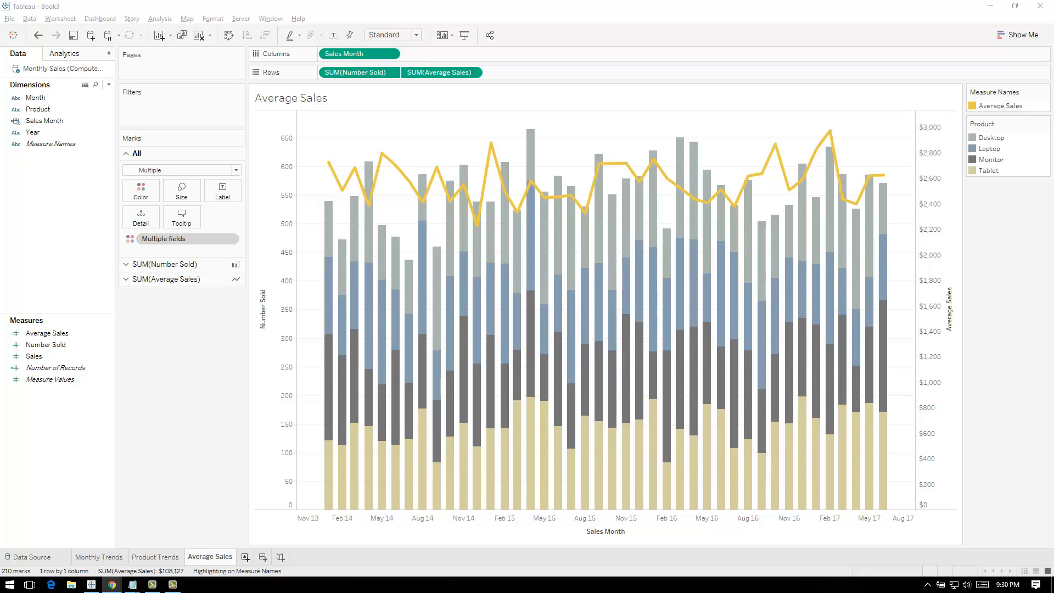
{"action": "left_click", "coordinate": [245, 556]}
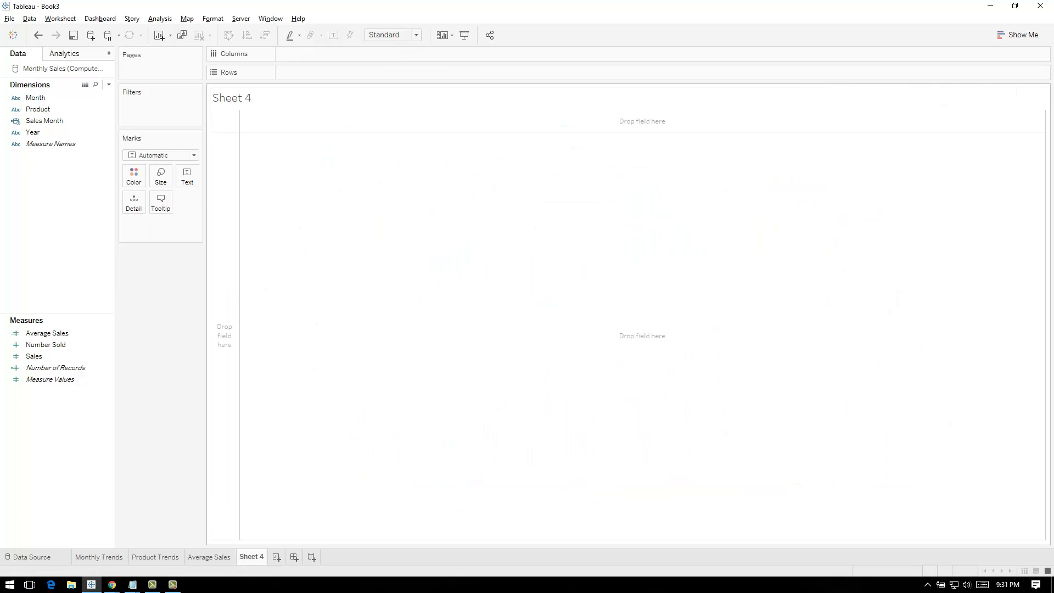
{"action": "double_click", "coordinate": [251, 557]}
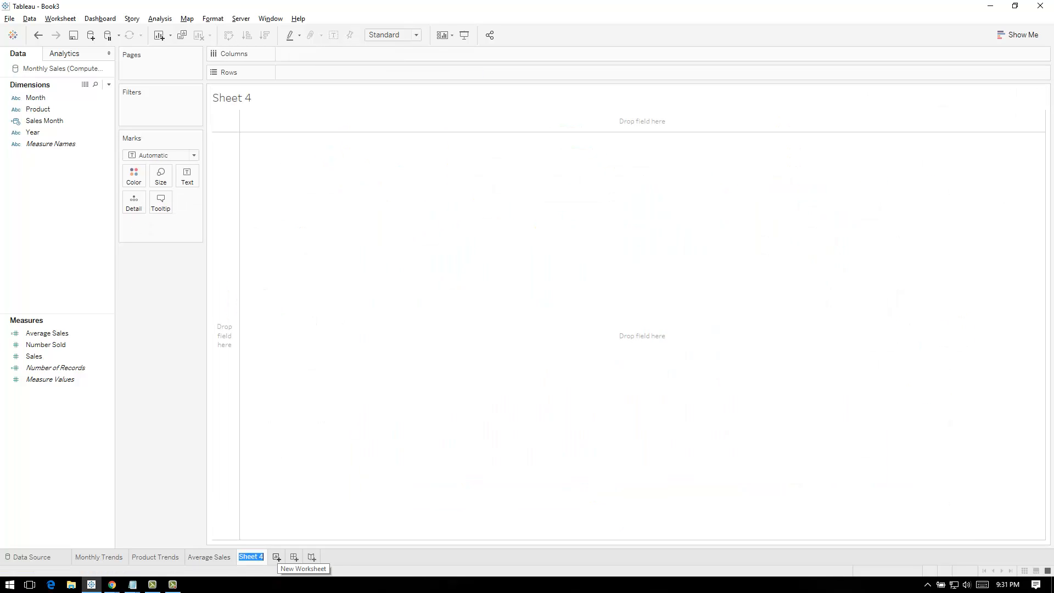
{"action": "type", "text": "KPIs"}
{"action": "key", "text": "Return"}
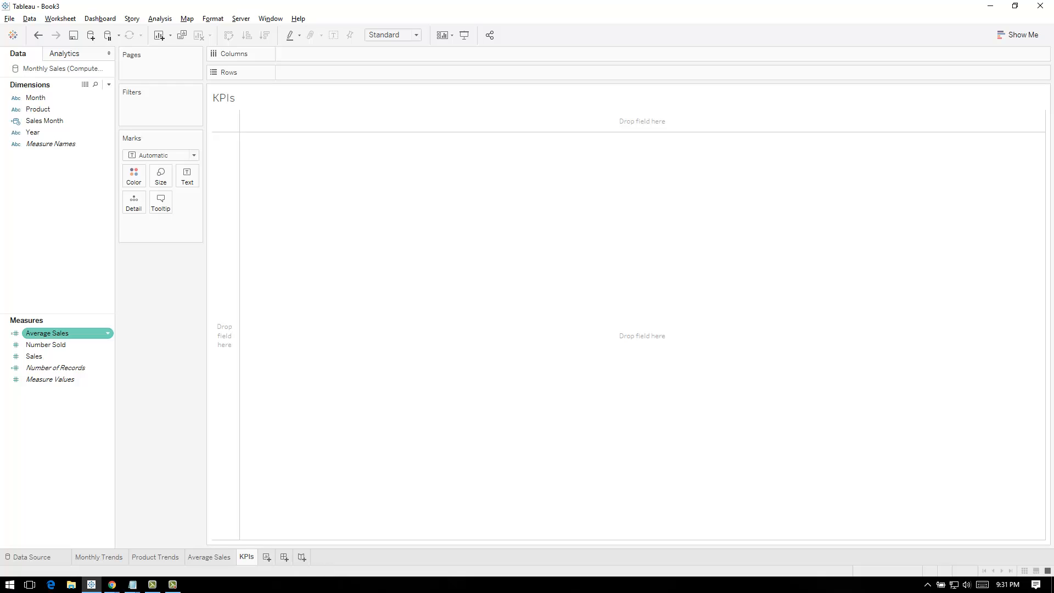
Add Average Sales to the KPIs sheet and show it as a text table
{"action": "double_click", "coordinate": [47, 333]}
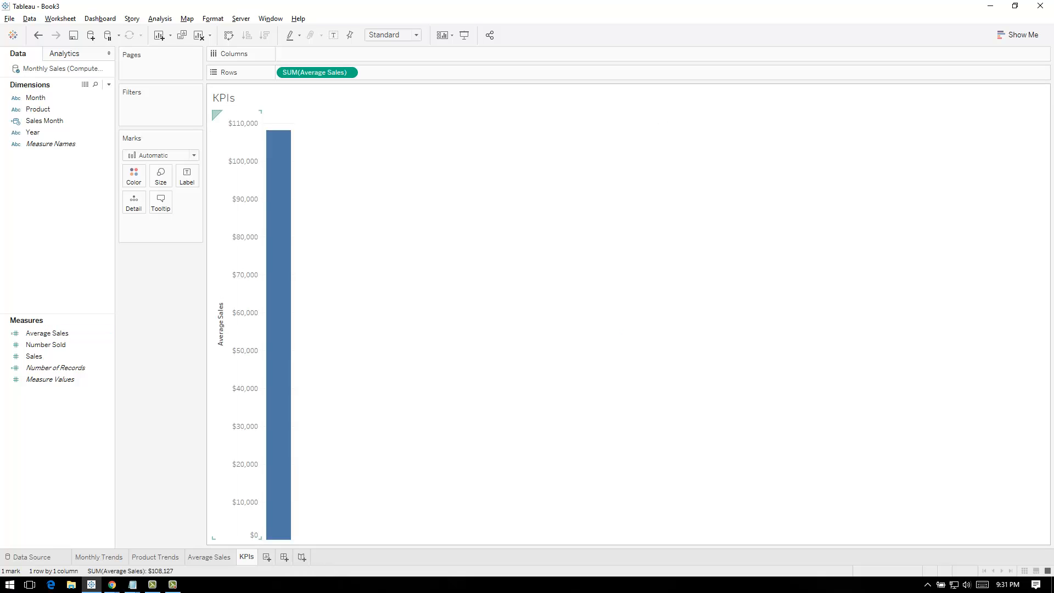
{"action": "left_click", "coordinate": [165, 155]}
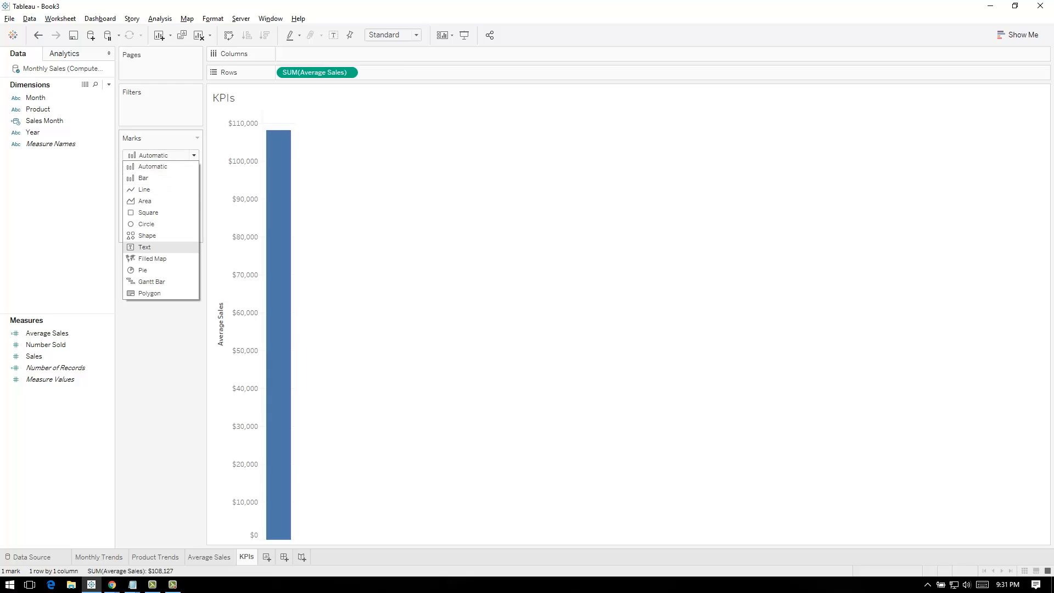
{"action": "left_click", "coordinate": [145, 247]}
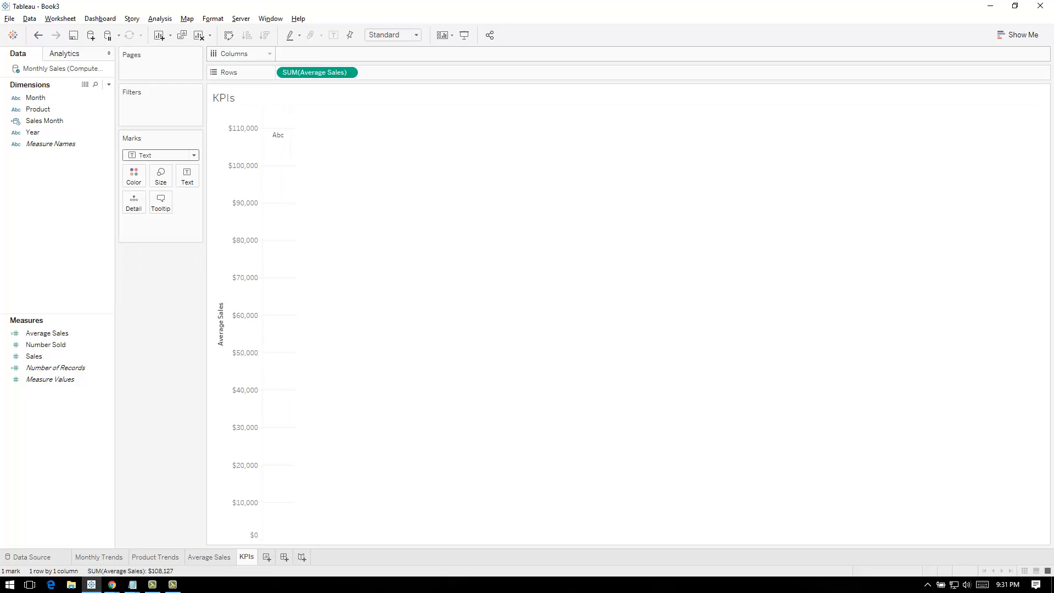
{"action": "left_click", "coordinate": [1019, 35]}
{"action": "left_click", "coordinate": [962, 65]}
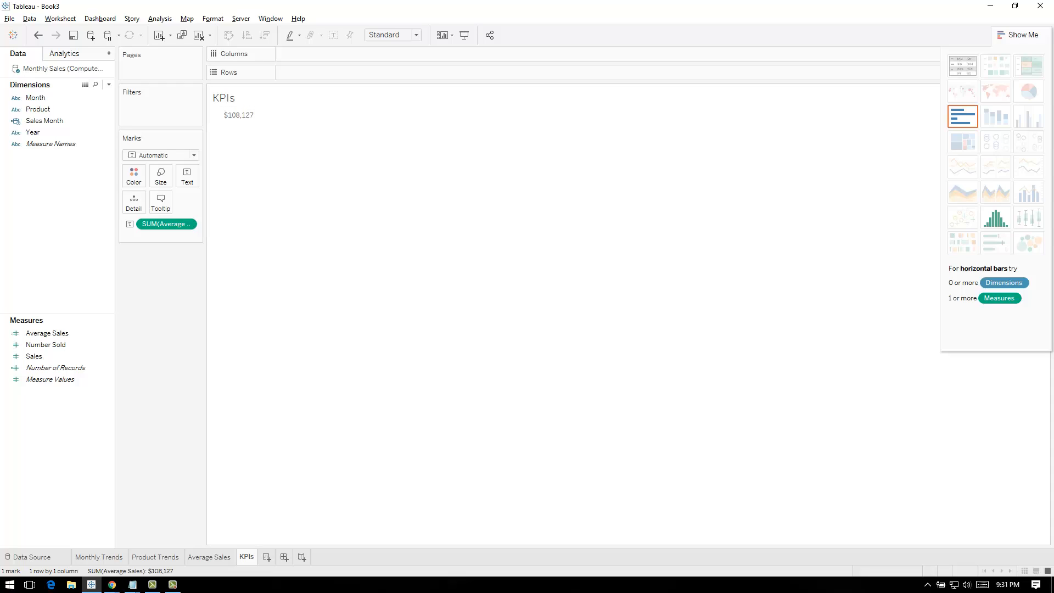
Add the Number Sold and Sales measures to the KPIs text table
{"action": "double_click", "coordinate": [46, 345]}
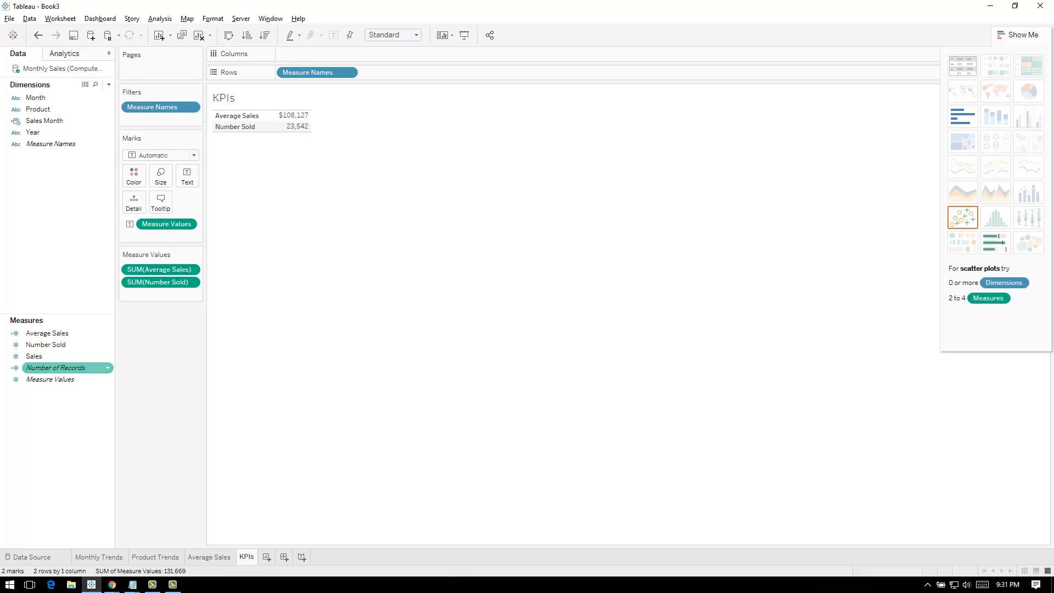
{"action": "double_click", "coordinate": [34, 357]}
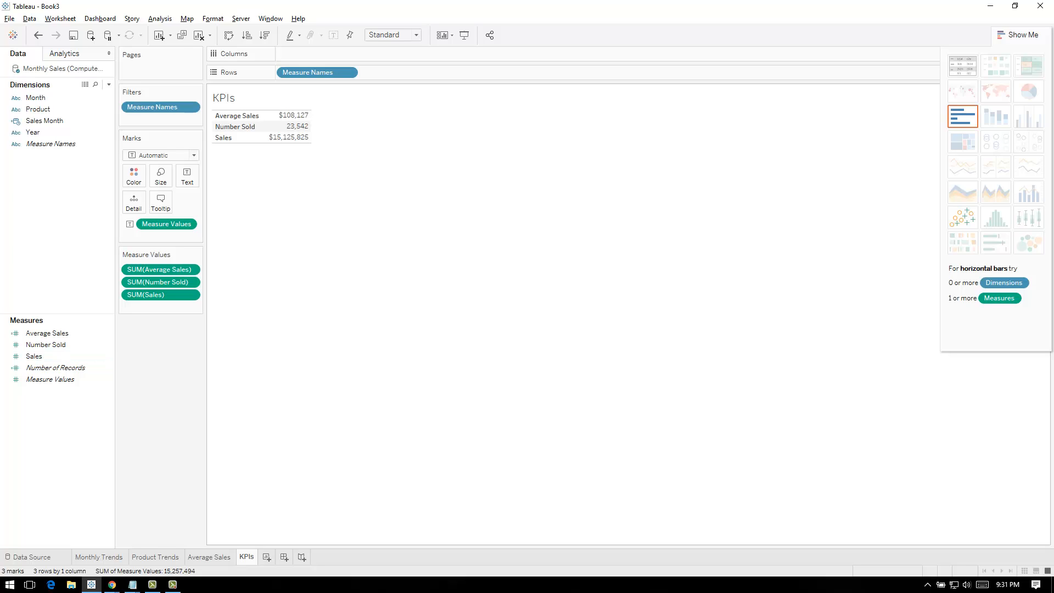
{"action": "key", "text": "ctrl+1"}
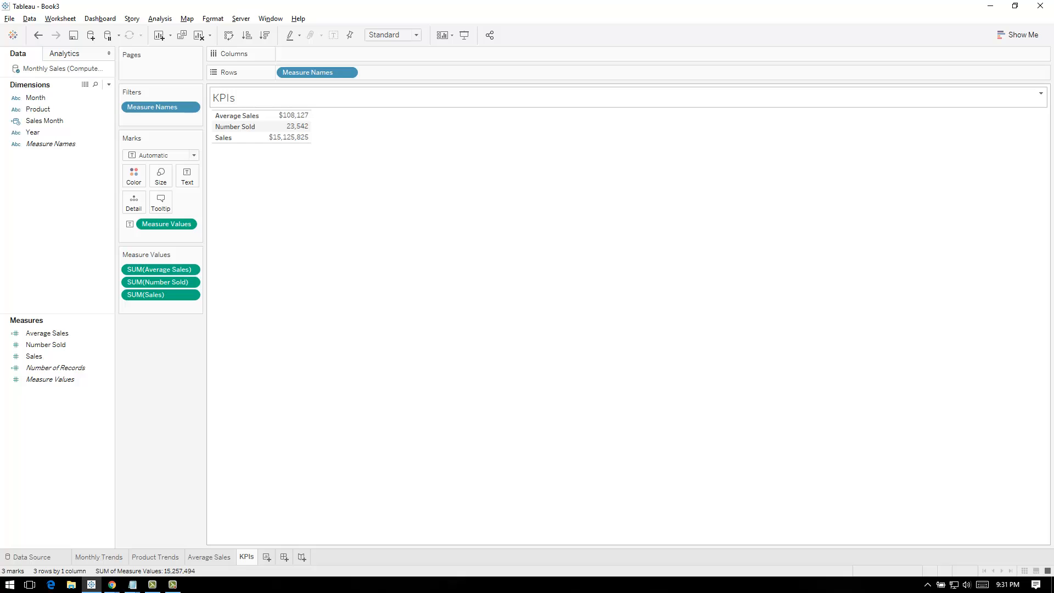
Hide the KPIs sheet title and move Measure Names from rows to columns, widening the table columns
{"action": "left_click", "coordinate": [1041, 94]}
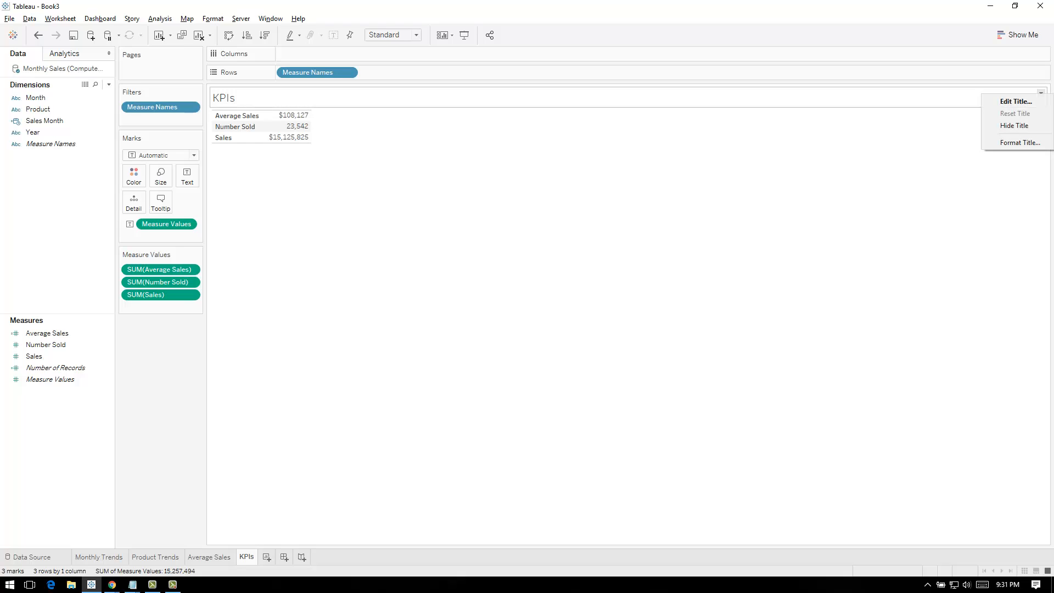
{"action": "left_click", "coordinate": [1015, 125]}
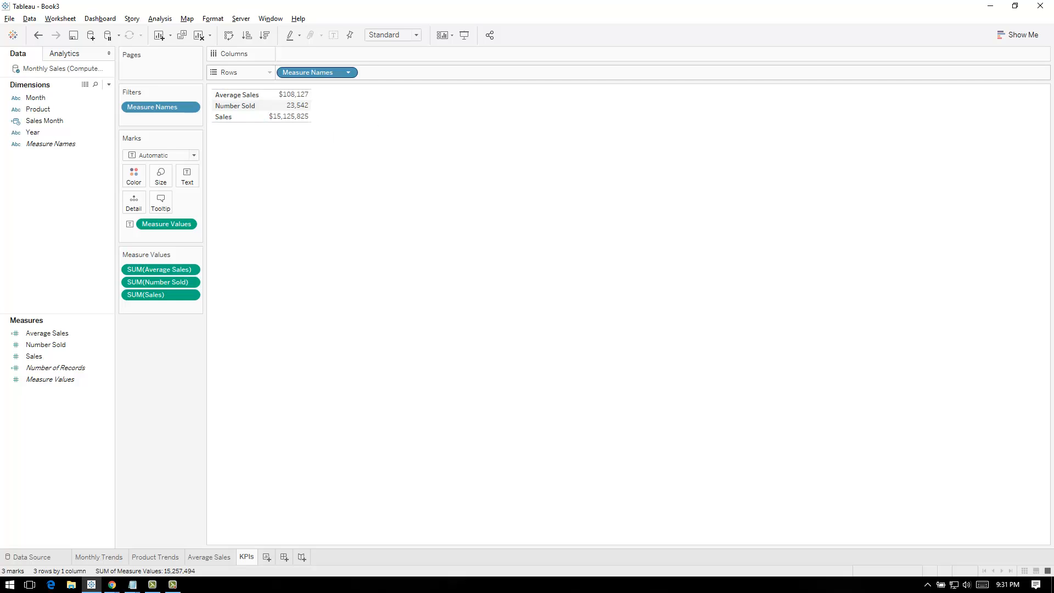
{"action": "left_click_drag", "start_coordinate": [318, 73], "coordinate": [317, 54]}
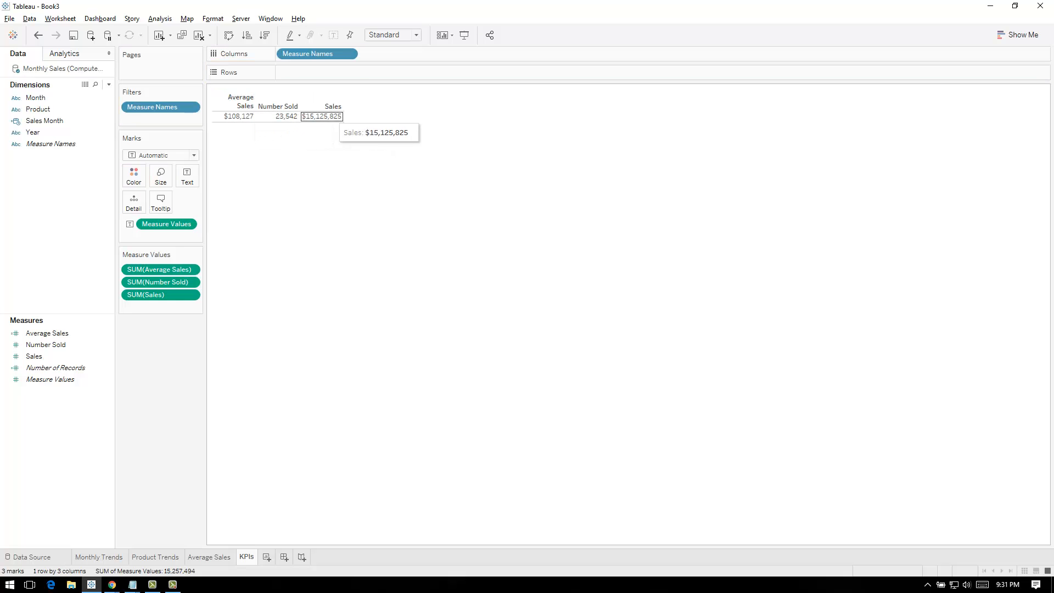
{"action": "left_click_drag", "start_coordinate": [344, 116], "coordinate": [369, 116]}
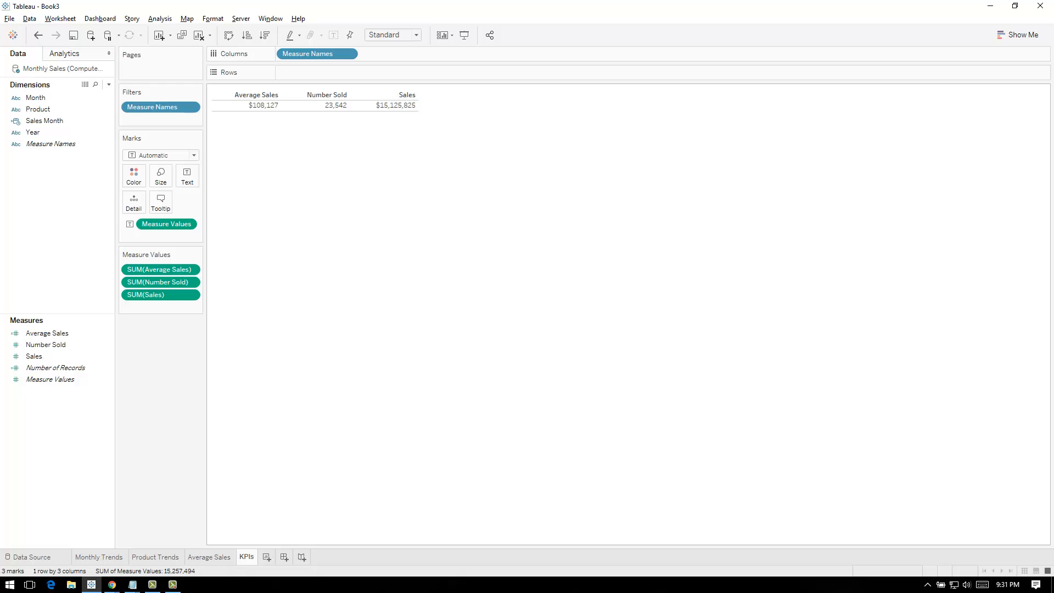
Set the default horizontal alignment of the Measure Names headers to Center
{"action": "left_click", "coordinate": [256, 94]}
{"action": "right_click", "coordinate": [259, 93]}
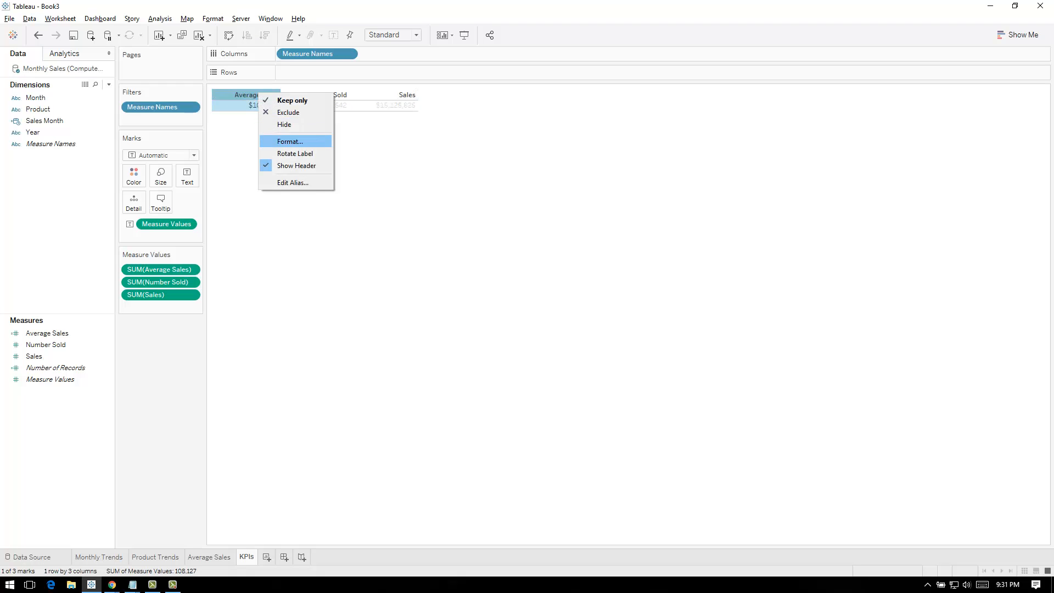
{"action": "left_click", "coordinate": [290, 141]}
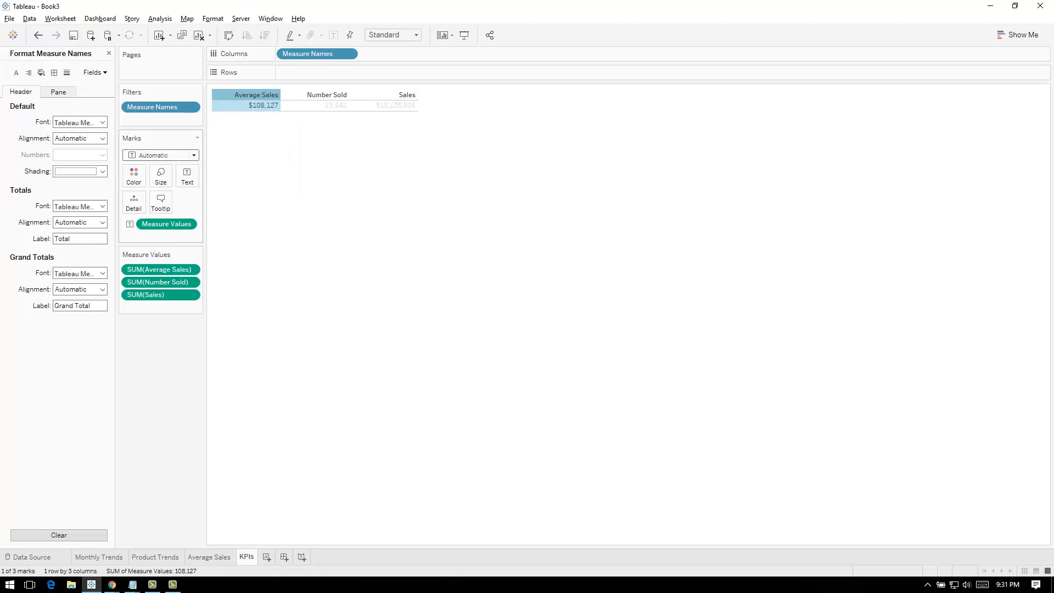
{"action": "left_click", "coordinate": [79, 139]}
{"action": "left_click", "coordinate": [81, 182]}
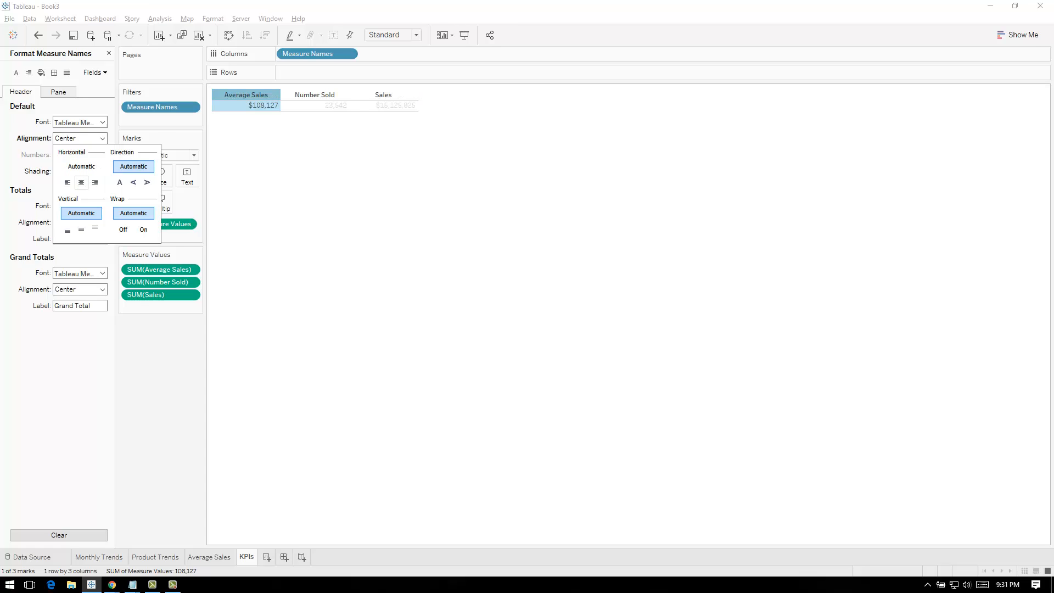
Center the default pane alignment of Measure Names horizontally
{"action": "key", "text": "Escape"}
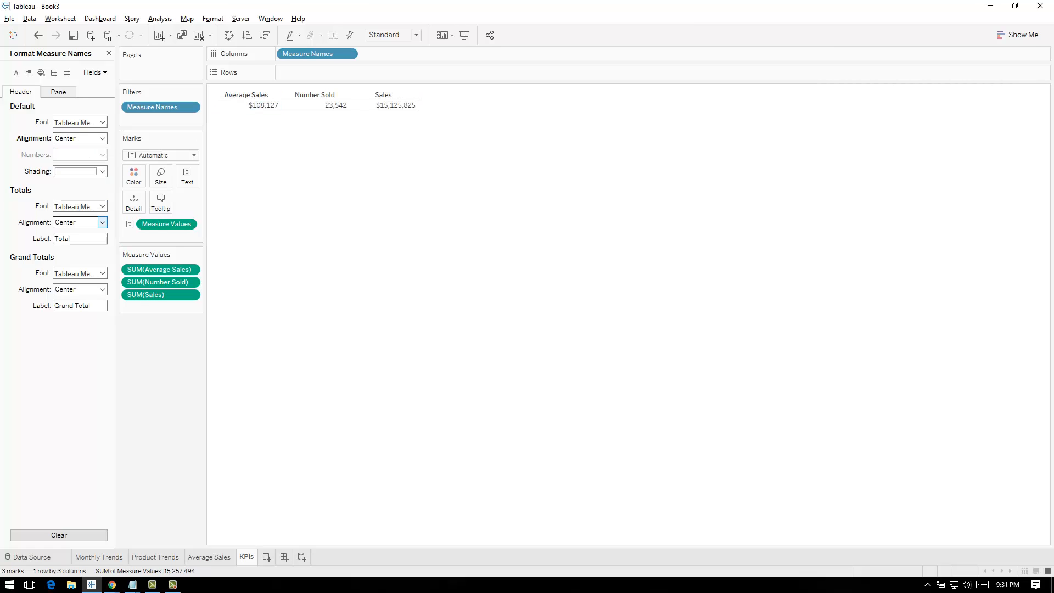
{"action": "left_click", "coordinate": [102, 222]}
{"action": "key", "text": "Escape"}
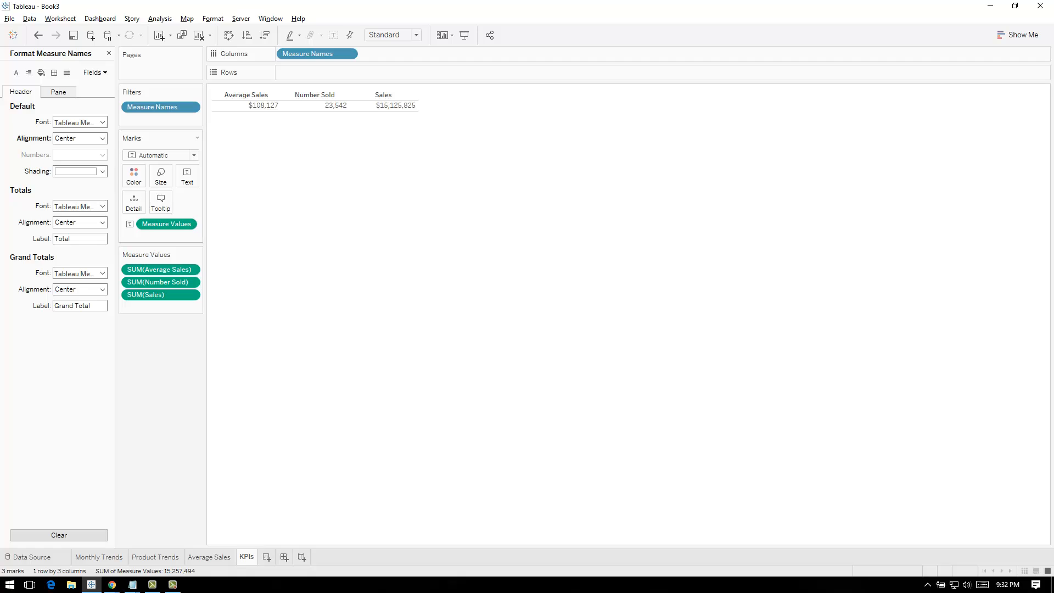
{"action": "left_click", "coordinate": [58, 92]}
{"action": "left_click", "coordinate": [102, 138]}
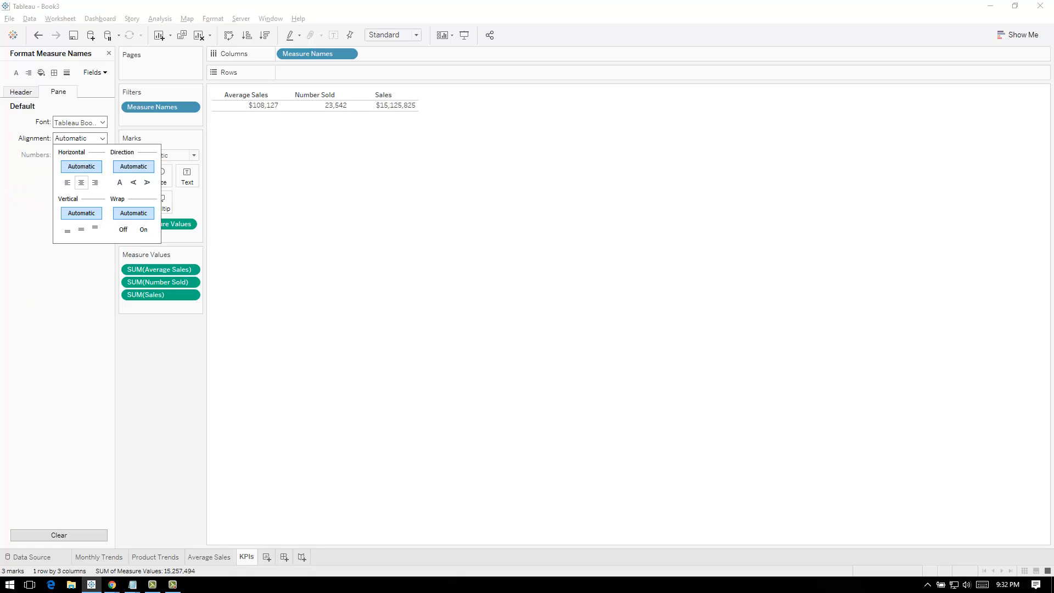
{"action": "left_click", "coordinate": [81, 182]}
{"action": "left_click", "coordinate": [253, 160]}
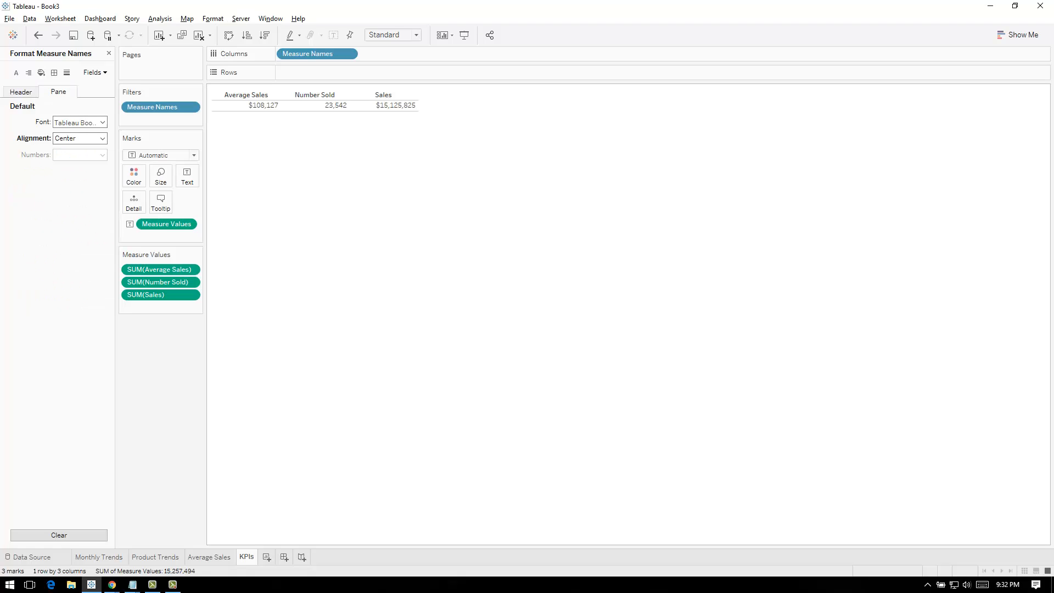
Set the sheet's default pane and header horizontal alignment to Center for the KPIs table
{"action": "left_click", "coordinate": [263, 106]}
{"action": "left_click", "coordinate": [102, 122]}
{"action": "left_click", "coordinate": [81, 166]}
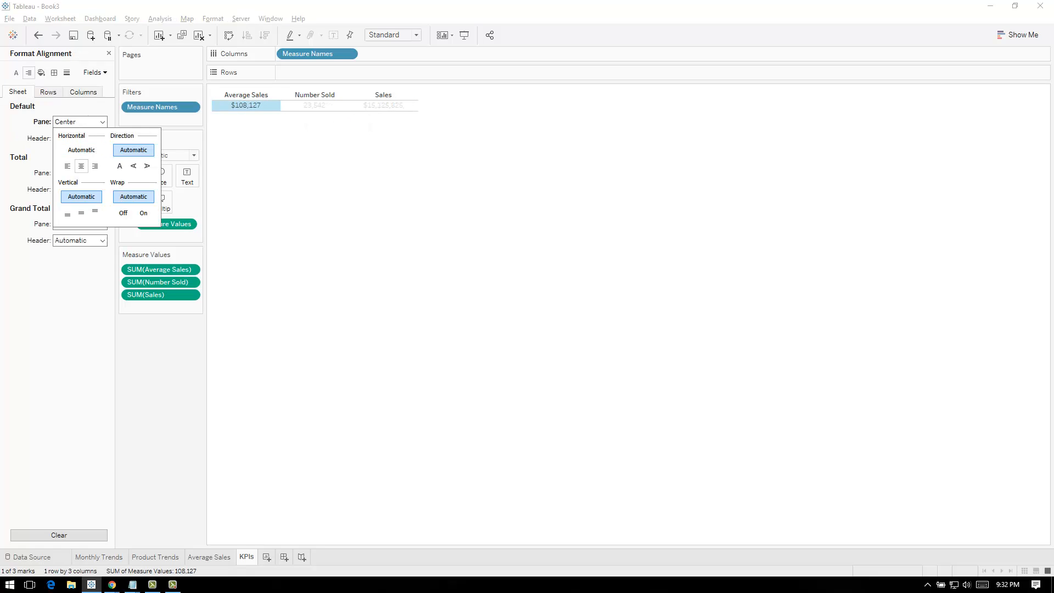
{"action": "left_click", "coordinate": [102, 122]}
{"action": "left_click", "coordinate": [102, 139]}
{"action": "left_click", "coordinate": [81, 182]}
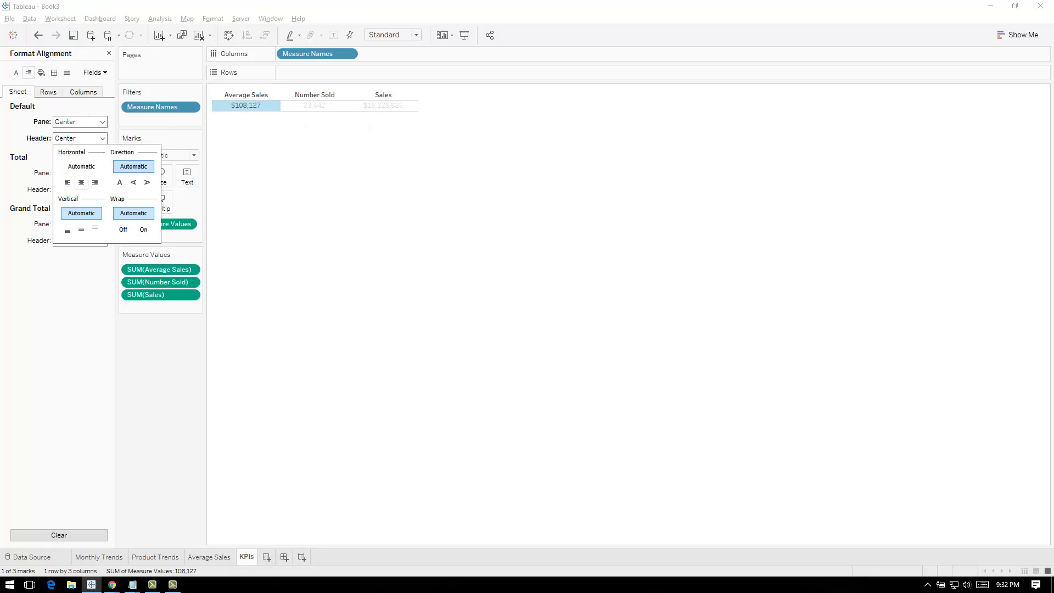
{"action": "left_click", "coordinate": [275, 165]}
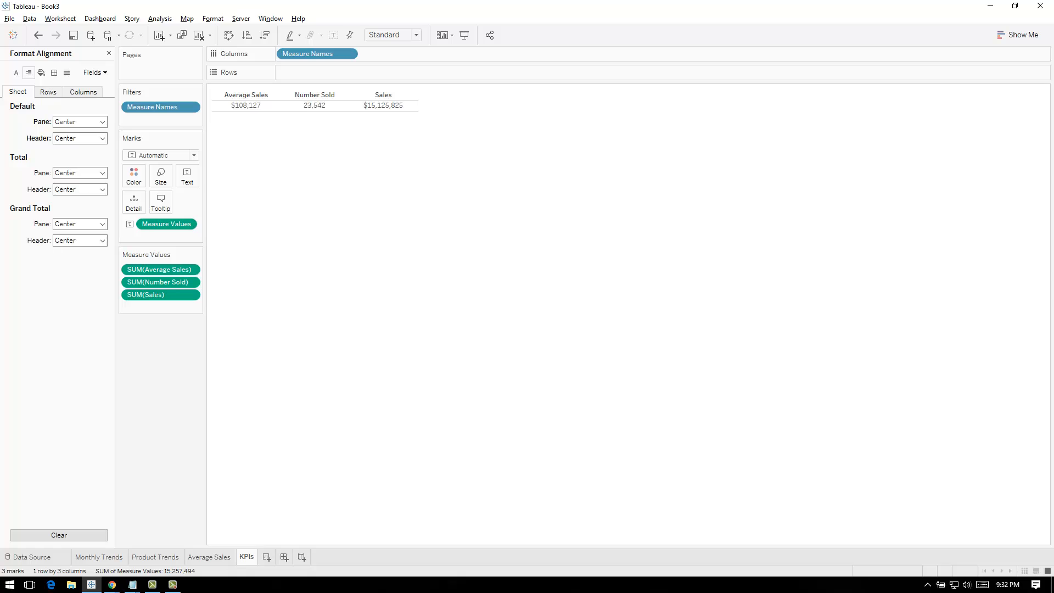
Set the KPIs sheet's default pane font size to 24 pt and widen the table columns to fit the values
{"action": "left_click", "coordinate": [16, 73]}
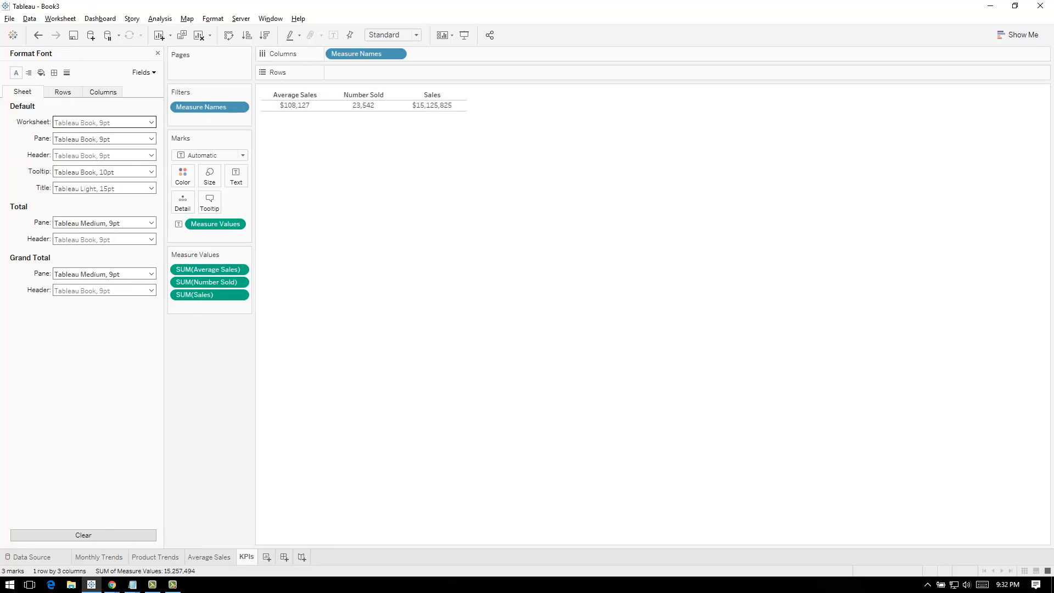
{"action": "left_click", "coordinate": [104, 155]}
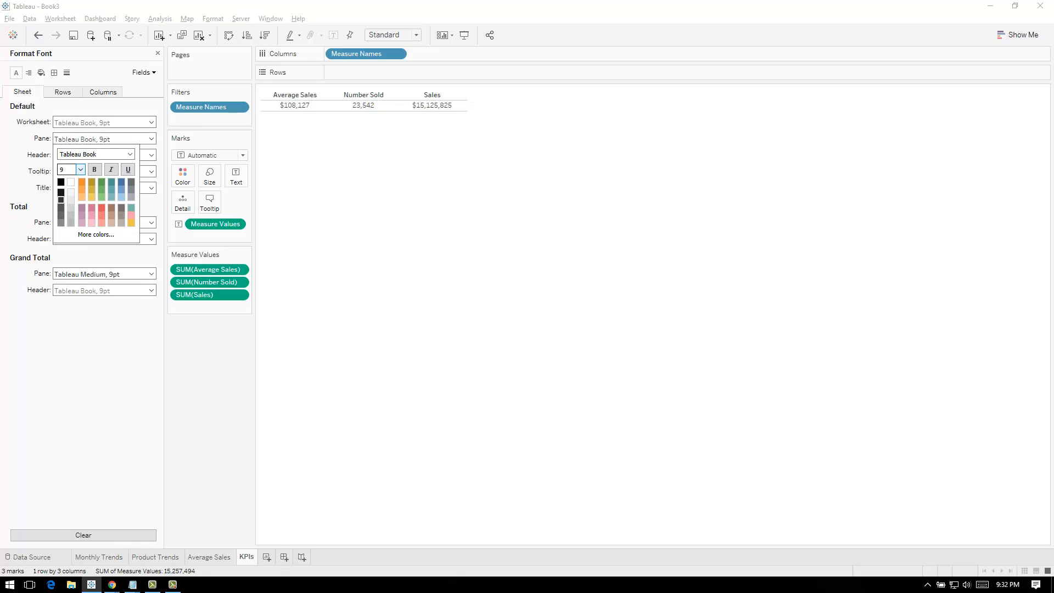
{"action": "left_click", "coordinate": [80, 170]}
{"action": "left_click", "coordinate": [66, 241]}
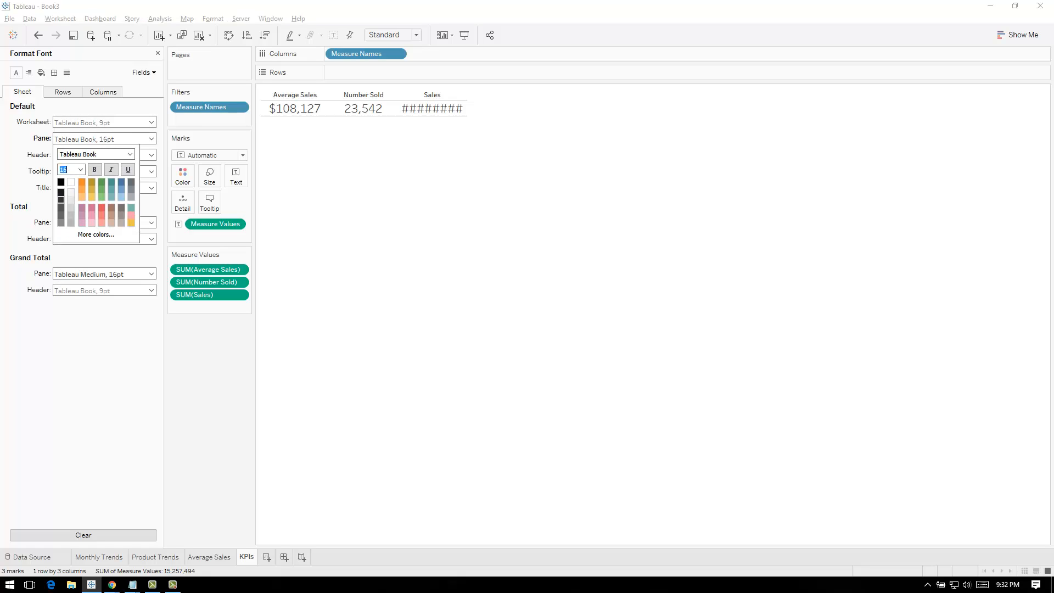
{"action": "left_click", "coordinate": [80, 170]}
{"action": "left_click", "coordinate": [68, 277]}
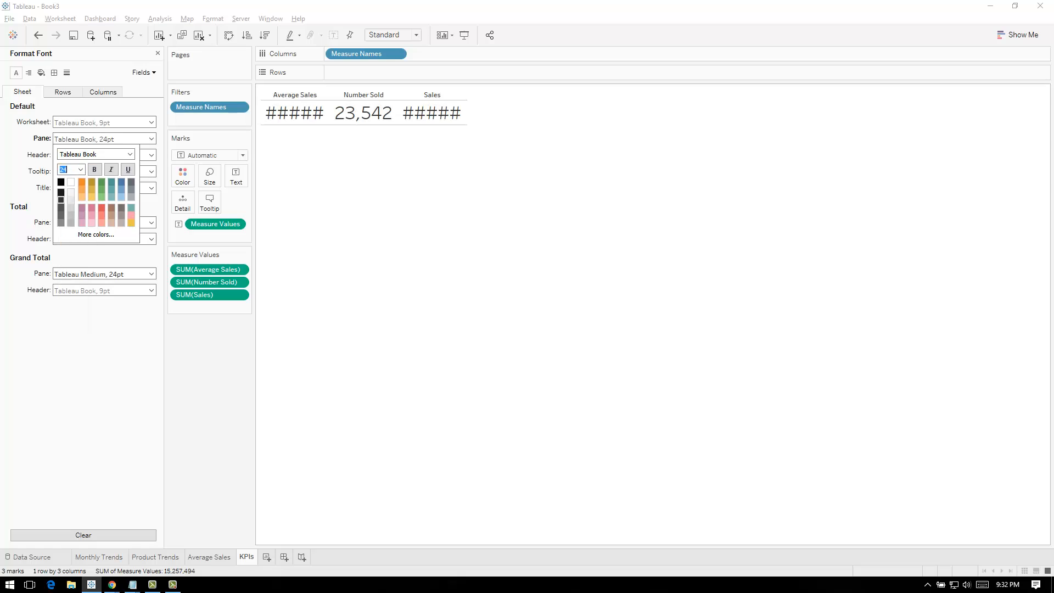
{"action": "key", "text": "Escape"}
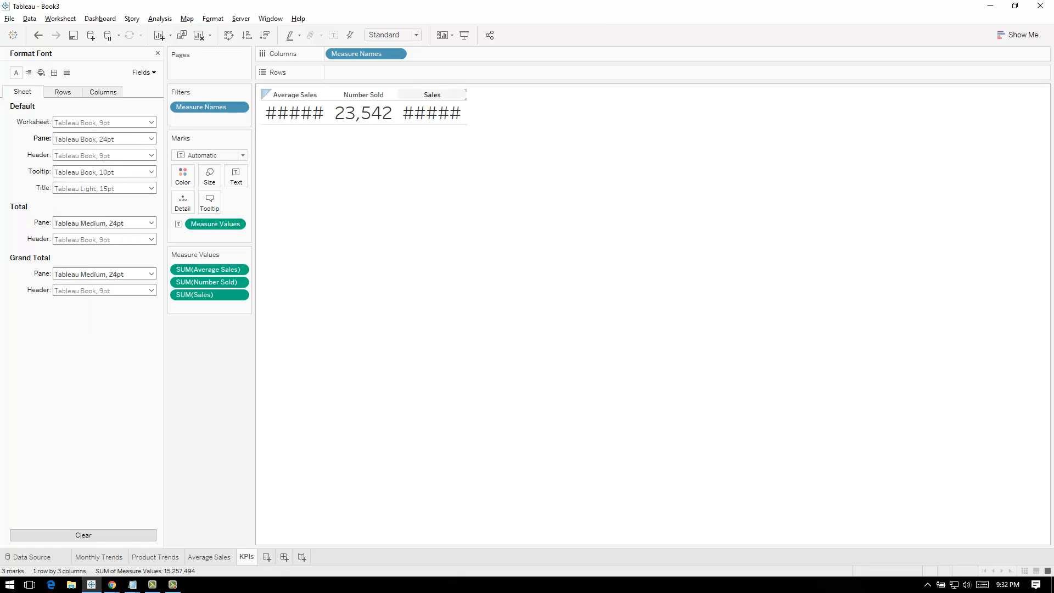
{"action": "left_click_drag", "start_coordinate": [466, 110], "coordinate": [588, 110]}
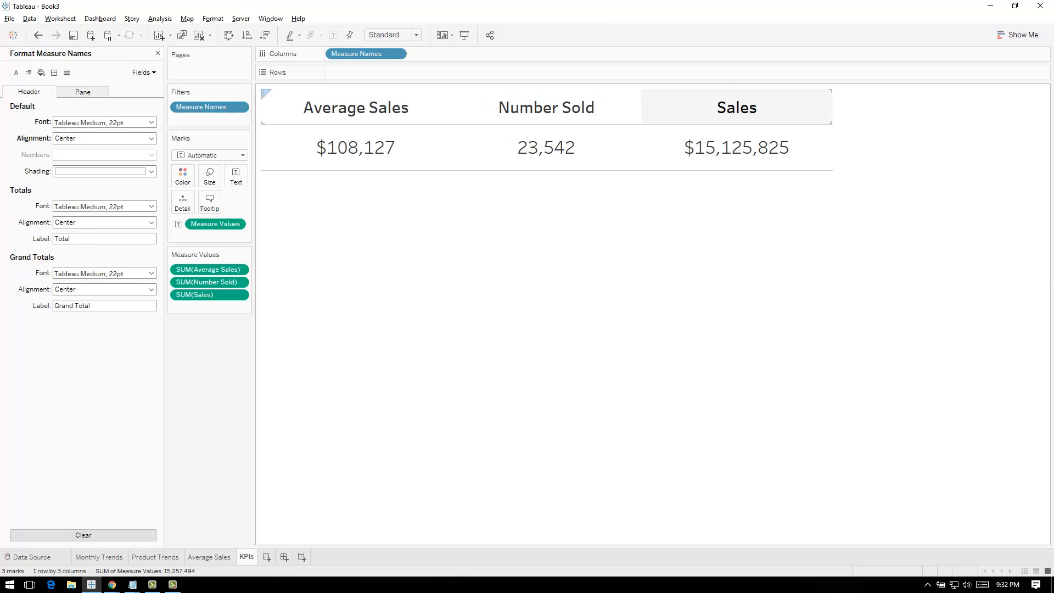
Change the Sales header's alias to Total Sales and reorder the KPI columns as Total Sales, Number Sold, Average Sales
{"action": "right_click", "coordinate": [715, 107]}
{"action": "left_click", "coordinate": [730, 197]}
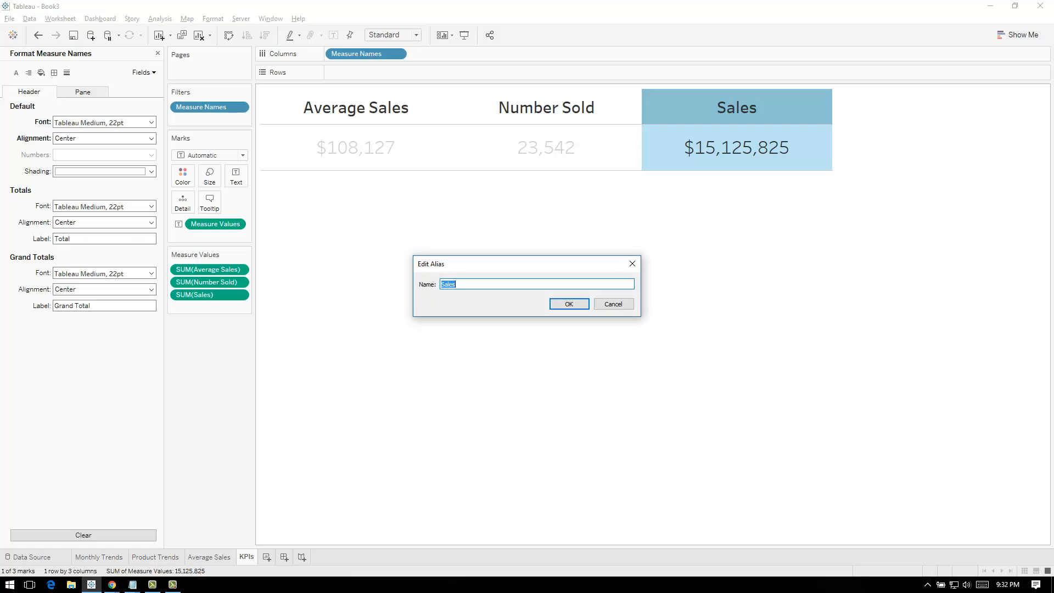
{"action": "left_click", "coordinate": [456, 285]}
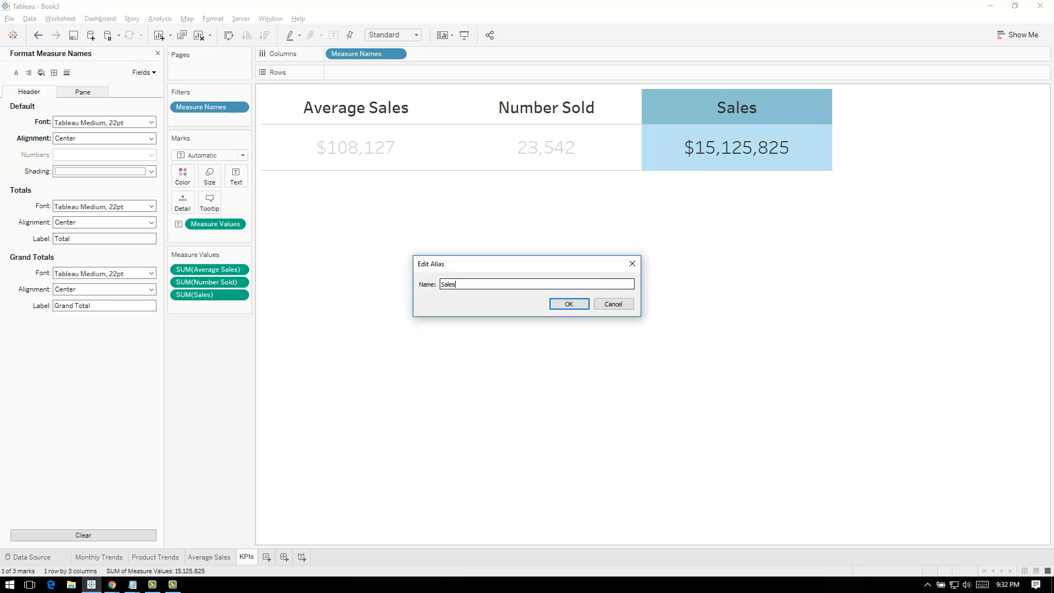
{"action": "left_click", "coordinate": [442, 284]}
{"action": "type", "text": "Total"}
{"action": "left_click", "coordinate": [570, 304]}
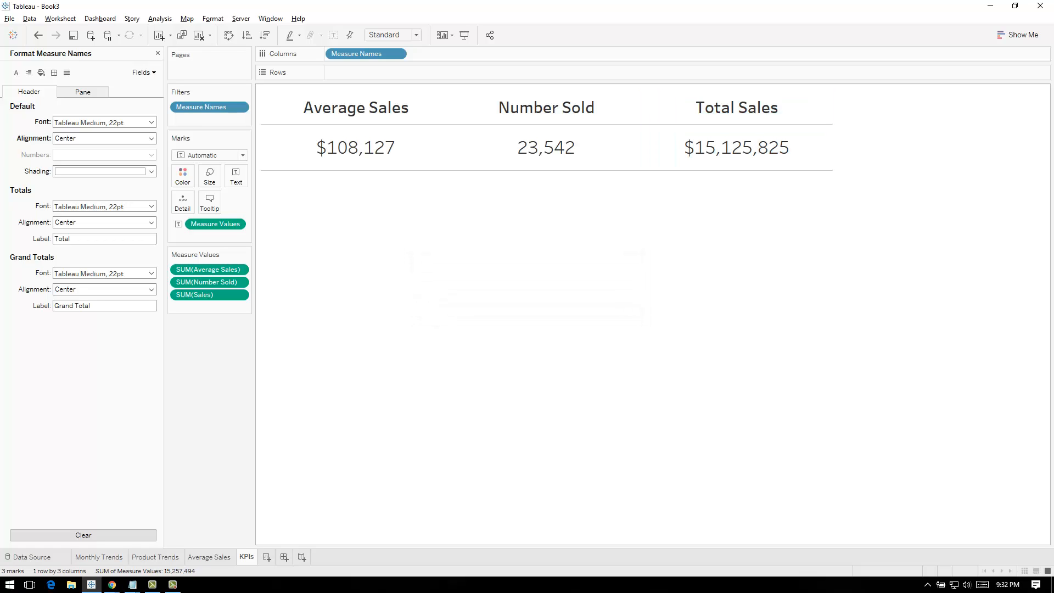
{"action": "left_click_drag", "start_coordinate": [737, 107], "coordinate": [308, 108]}
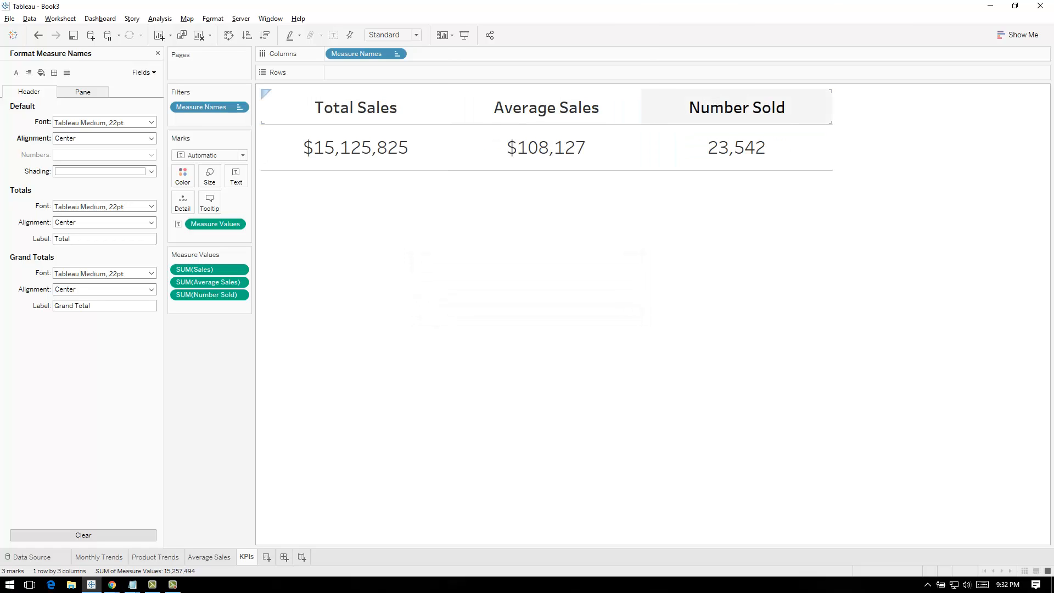
{"action": "left_click_drag", "start_coordinate": [736, 108], "coordinate": [462, 107]}
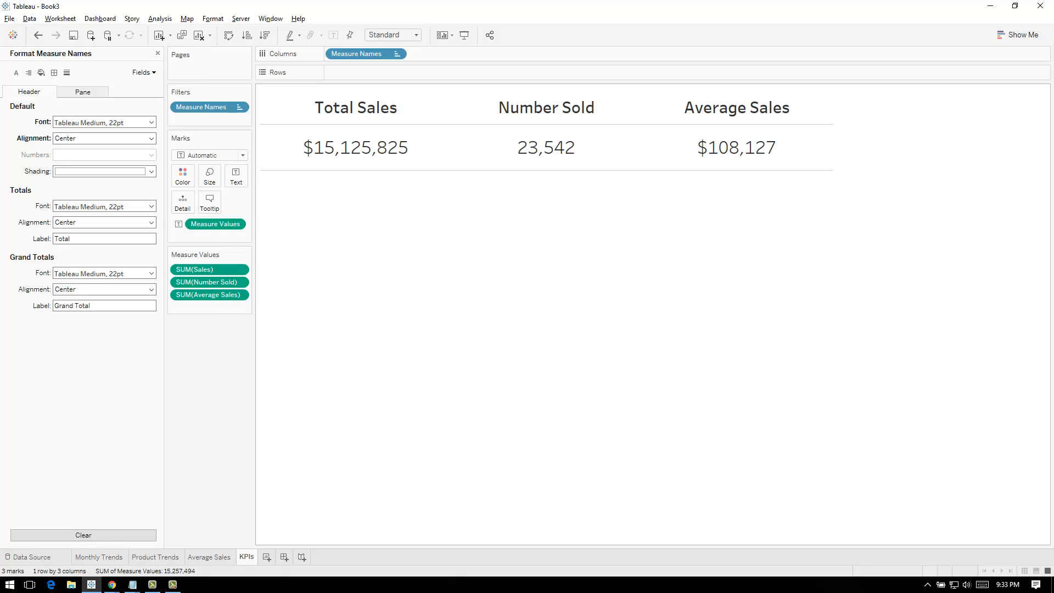
Compare the charts on the Monthly Trends and Product Trends sheets
{"action": "left_click", "coordinate": [99, 557]}
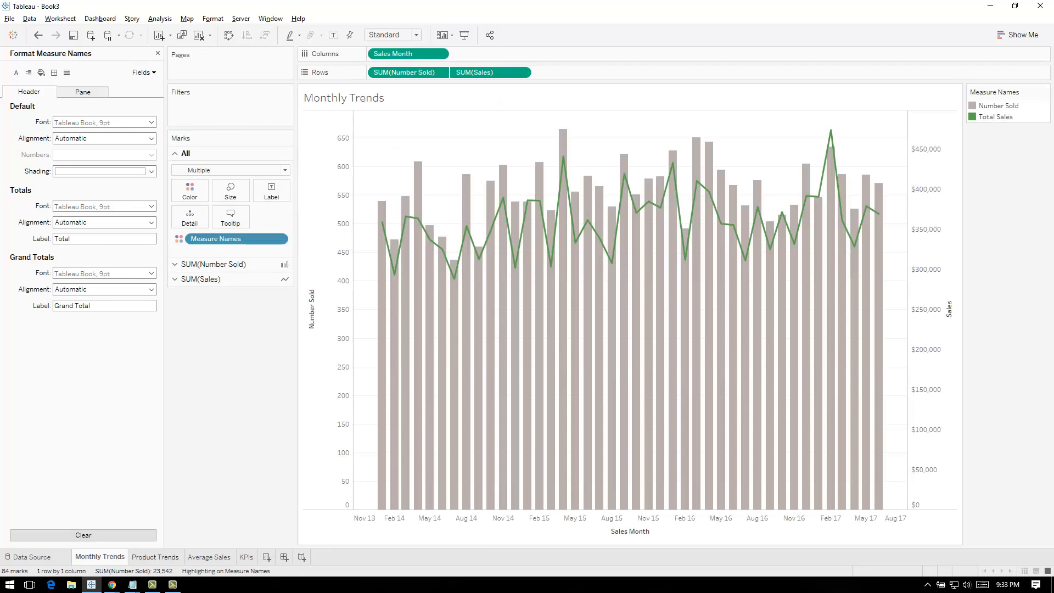
{"action": "left_click", "coordinate": [156, 558]}
{"action": "left_click", "coordinate": [100, 557]}
{"action": "left_click", "coordinate": [155, 557]}
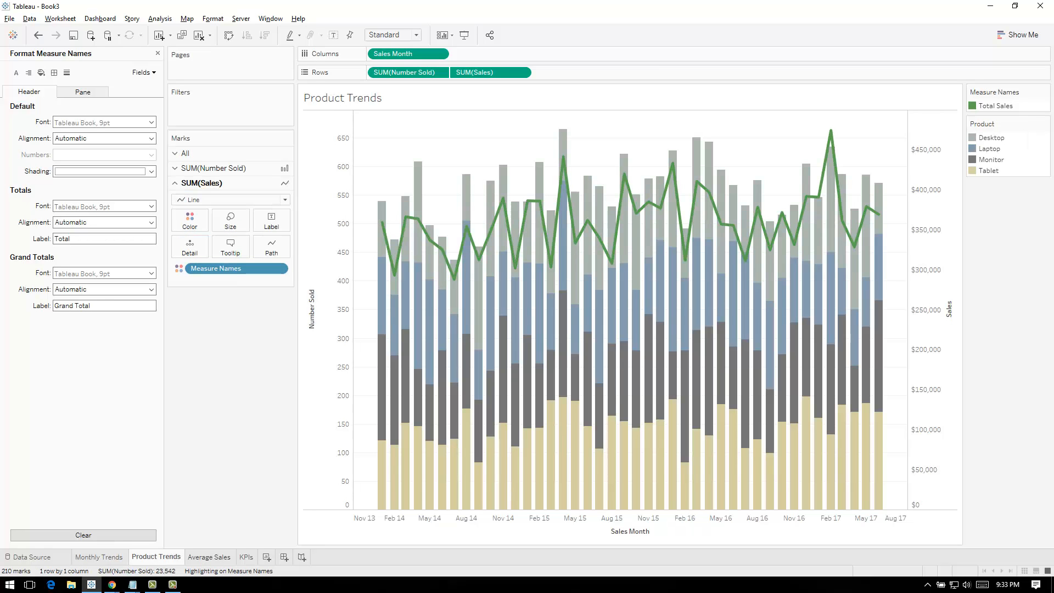
{"action": "left_click", "coordinate": [99, 558]}
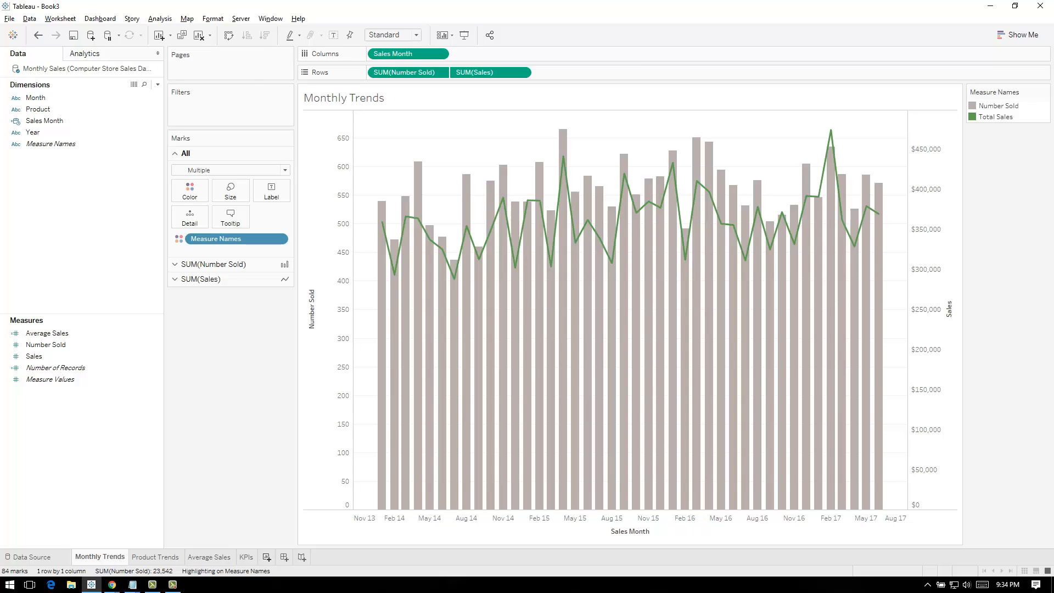
Add a new worksheet and build a highlight table of summed Sales by Product and year of Sales Month
{"action": "left_click", "coordinate": [267, 557]}
{"action": "left_click", "coordinate": [155, 557]}
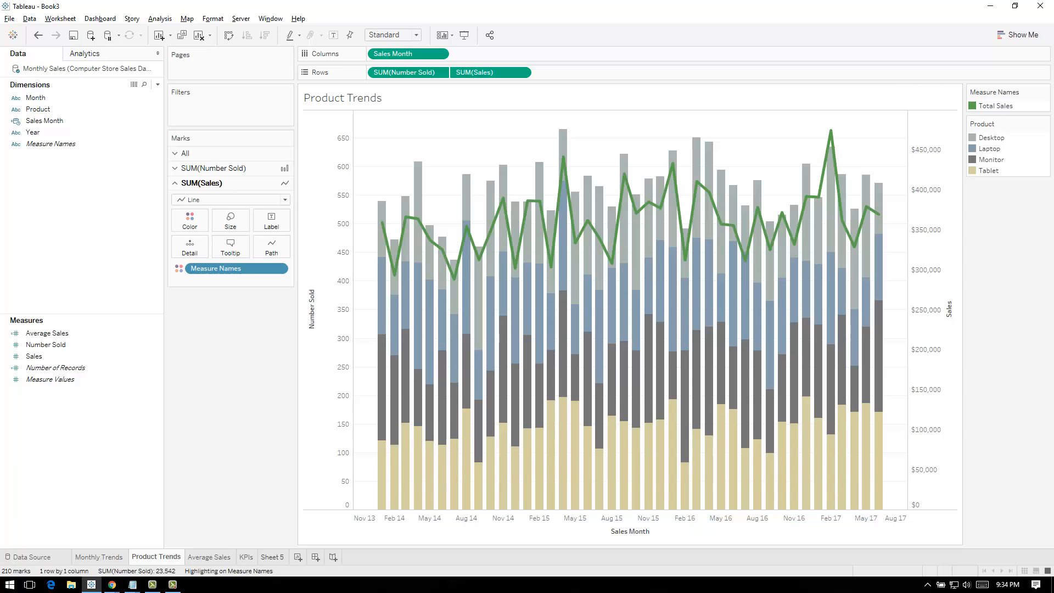
{"action": "left_click", "coordinate": [272, 557]}
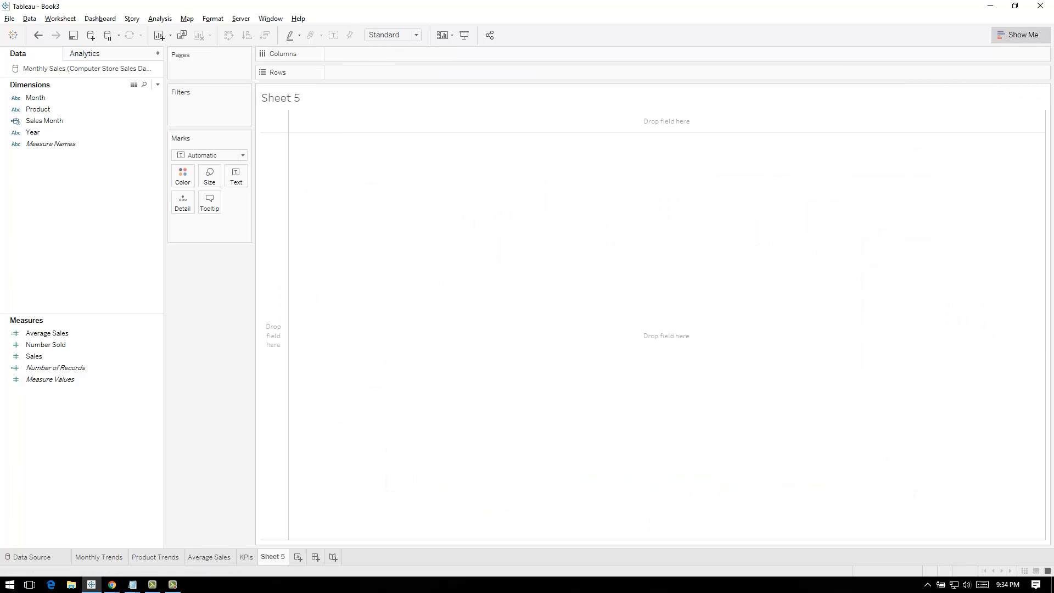
{"action": "left_click", "coordinate": [1019, 36]}
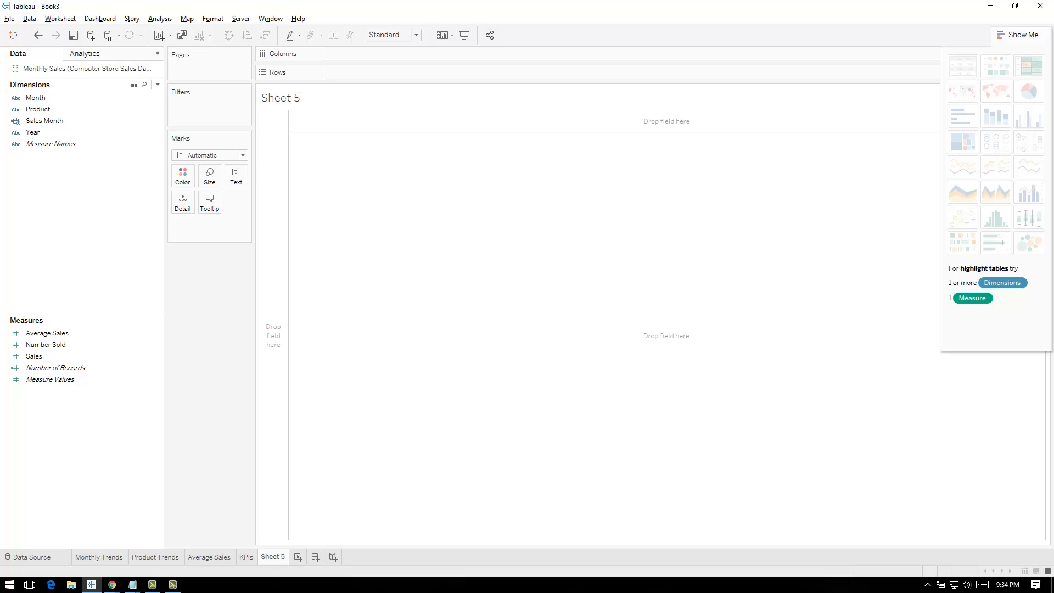
{"action": "left_click", "coordinate": [1018, 36]}
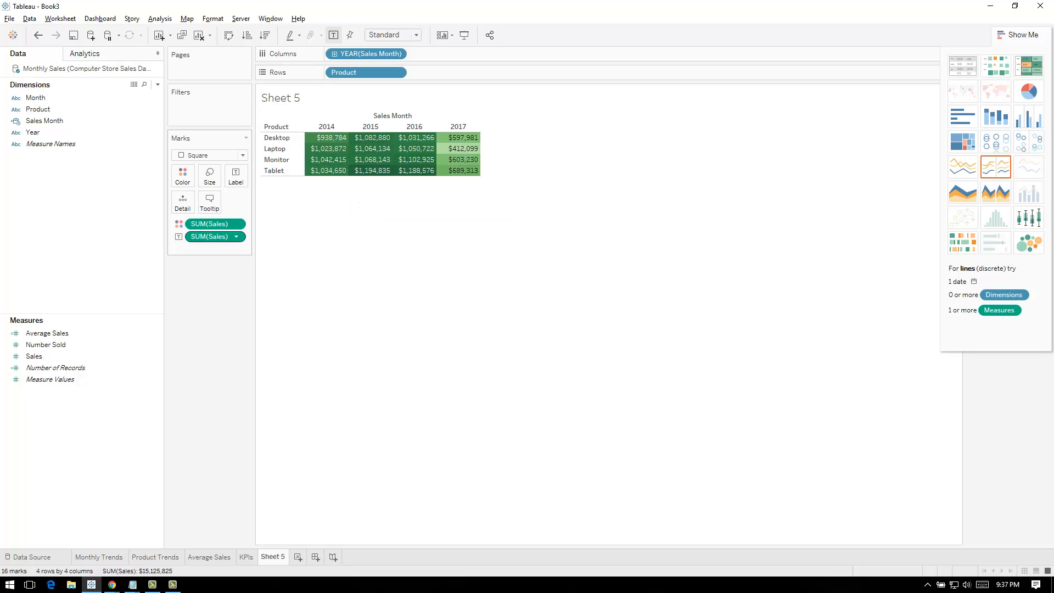
{"action": "left_click", "coordinate": [1018, 35]}
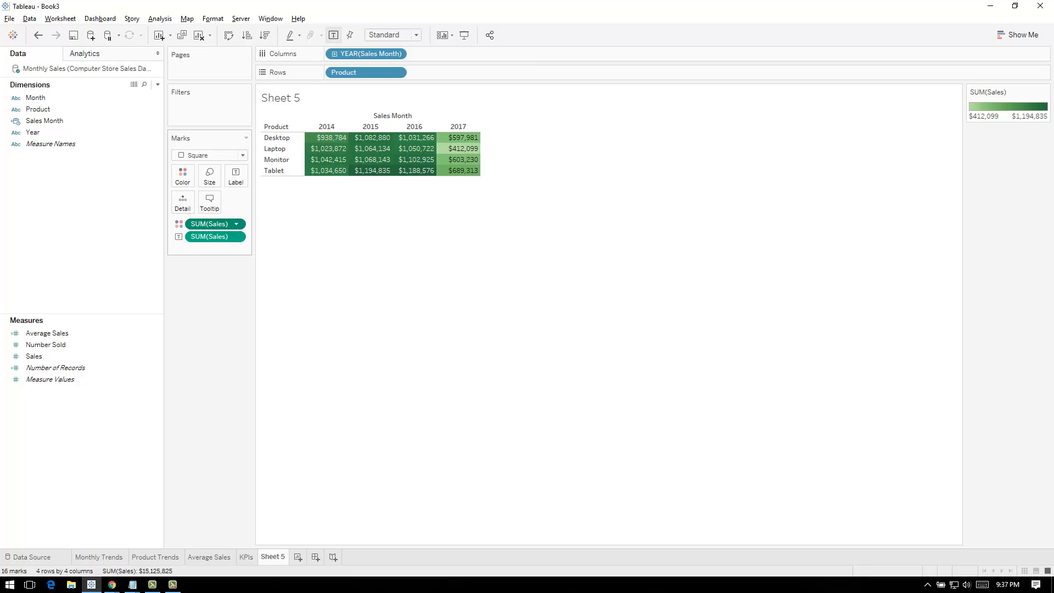
Change the aggregation of the Sales measure that colors the highlight table to Average
{"action": "left_click", "coordinate": [236, 224]}
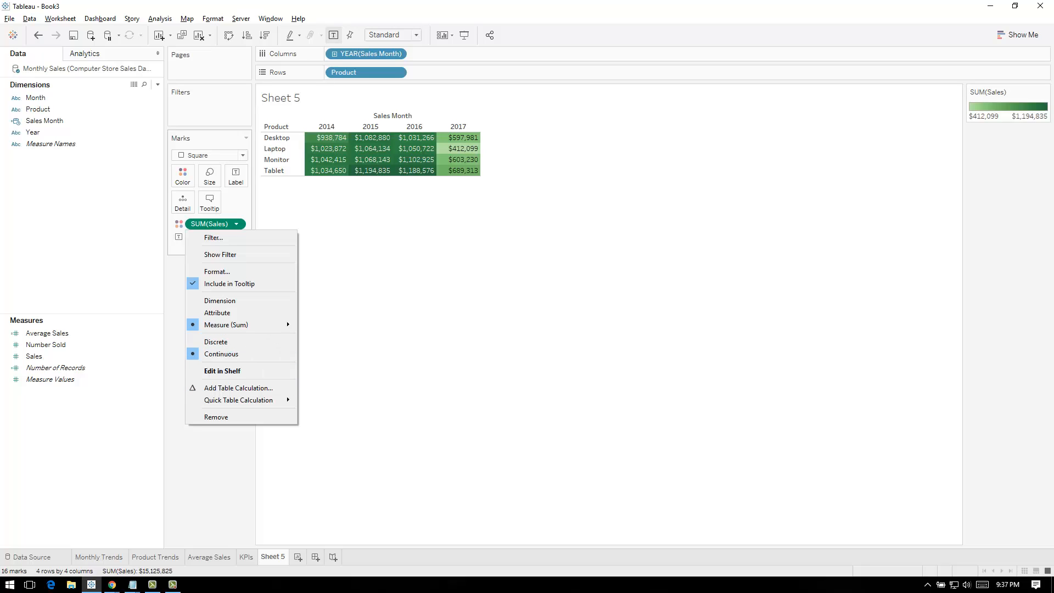
{"action": "mouse_move", "coordinate": [247, 324]}
{"action": "left_click", "coordinate": [324, 338]}
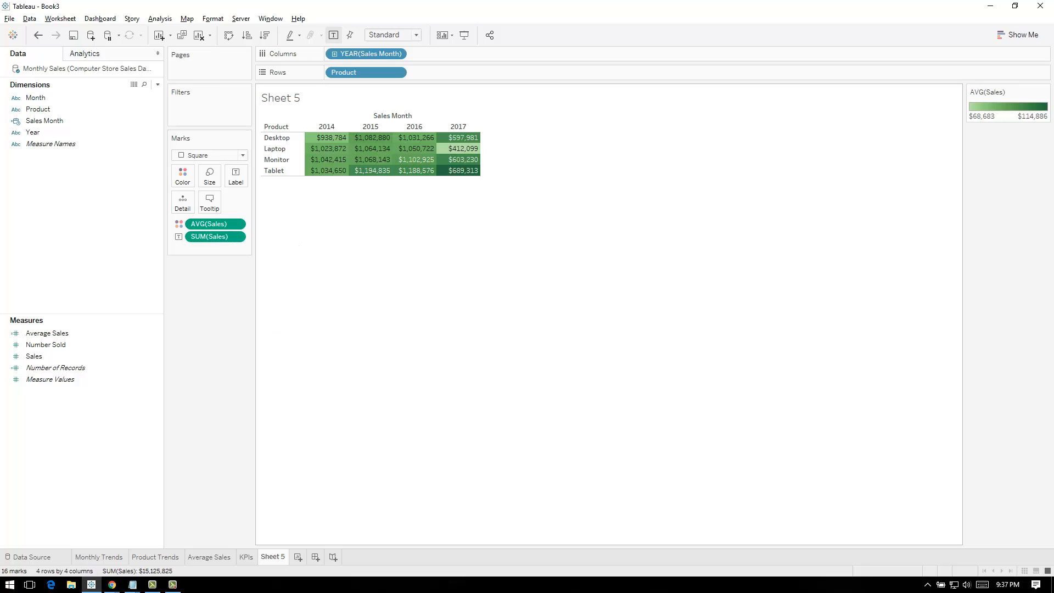
Try to label the highlight table with average Sales, inspect the 2017 Tablet cell, and undo the label change
{"action": "left_click", "coordinate": [236, 236]}
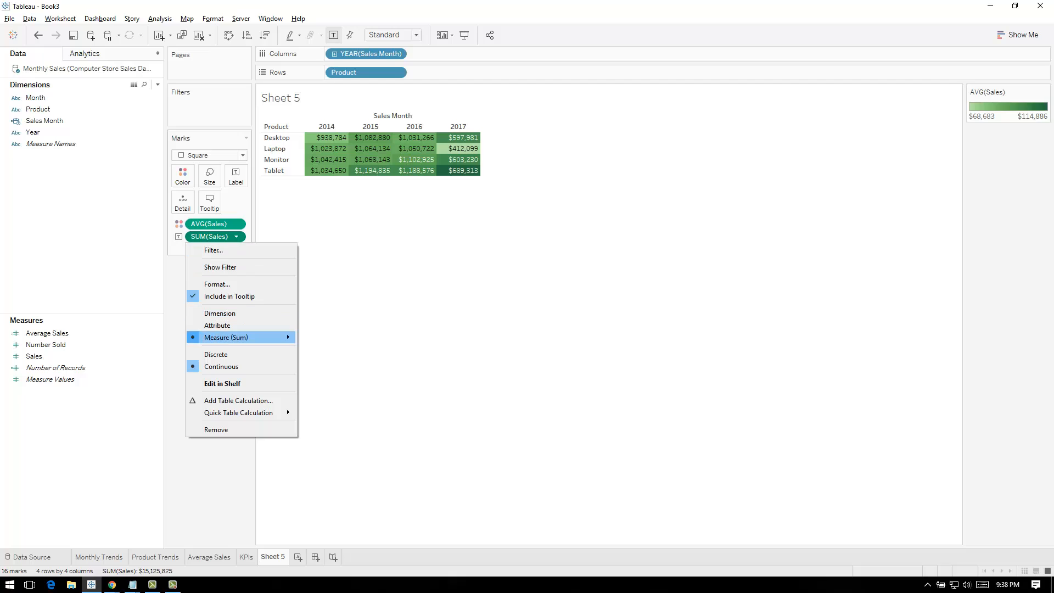
{"action": "mouse_move", "coordinate": [247, 337]}
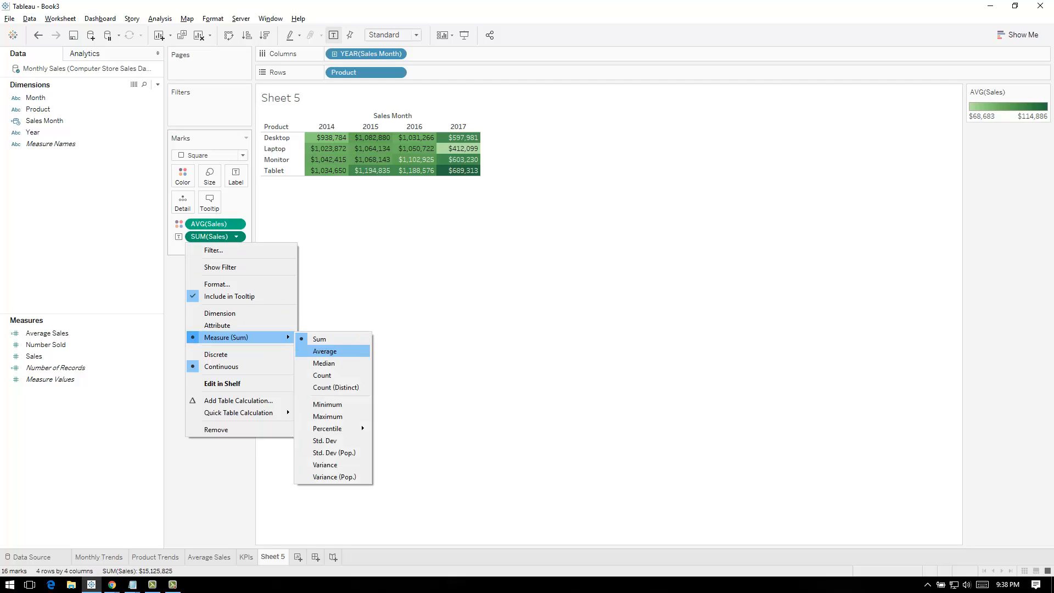
{"action": "left_click", "coordinate": [324, 351]}
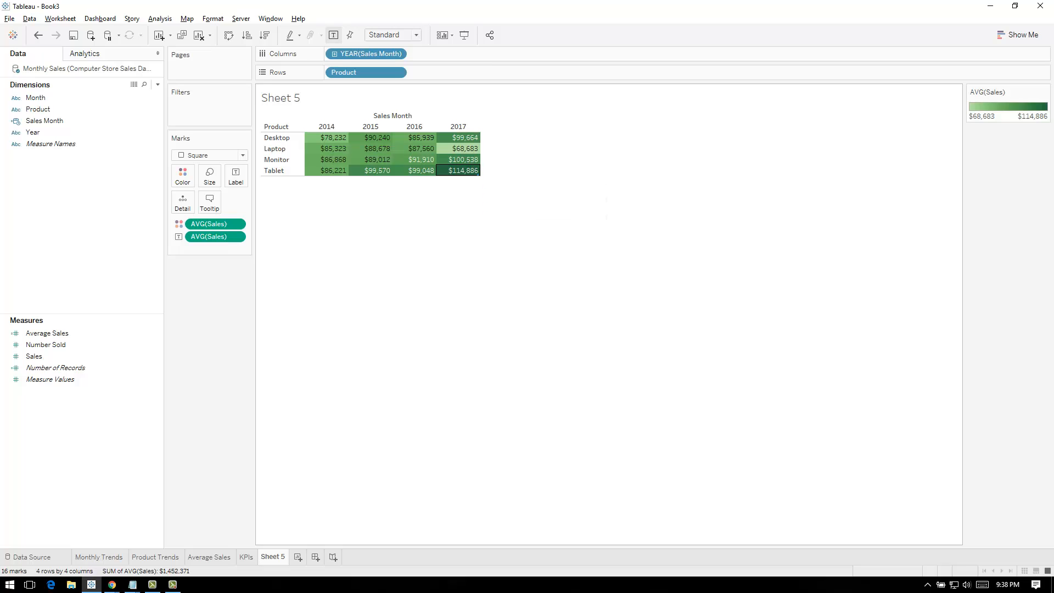
{"action": "left_click", "coordinate": [464, 171]}
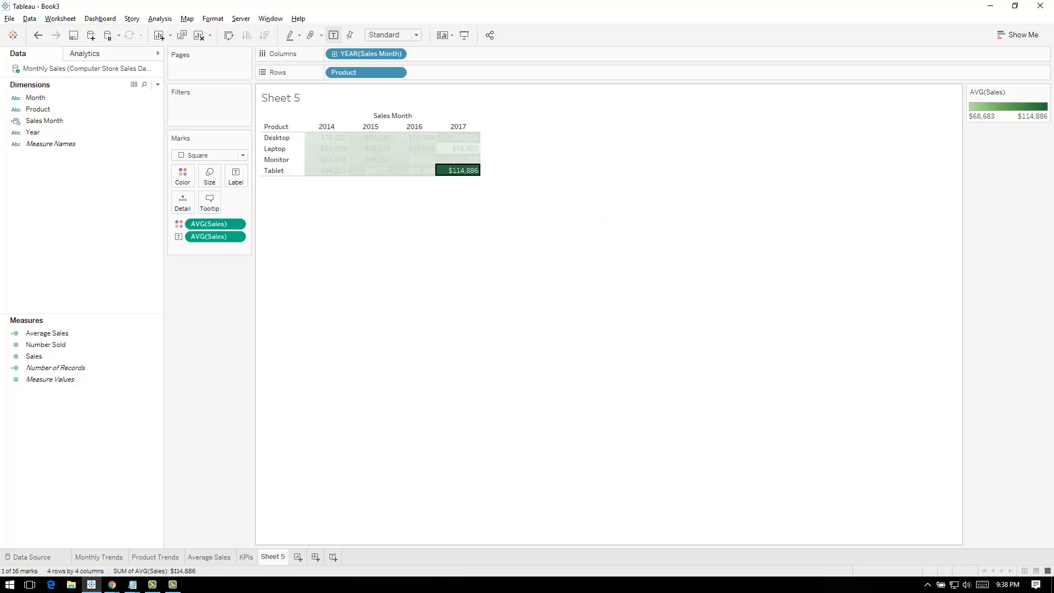
{"action": "key", "text": "ctrl+z"}
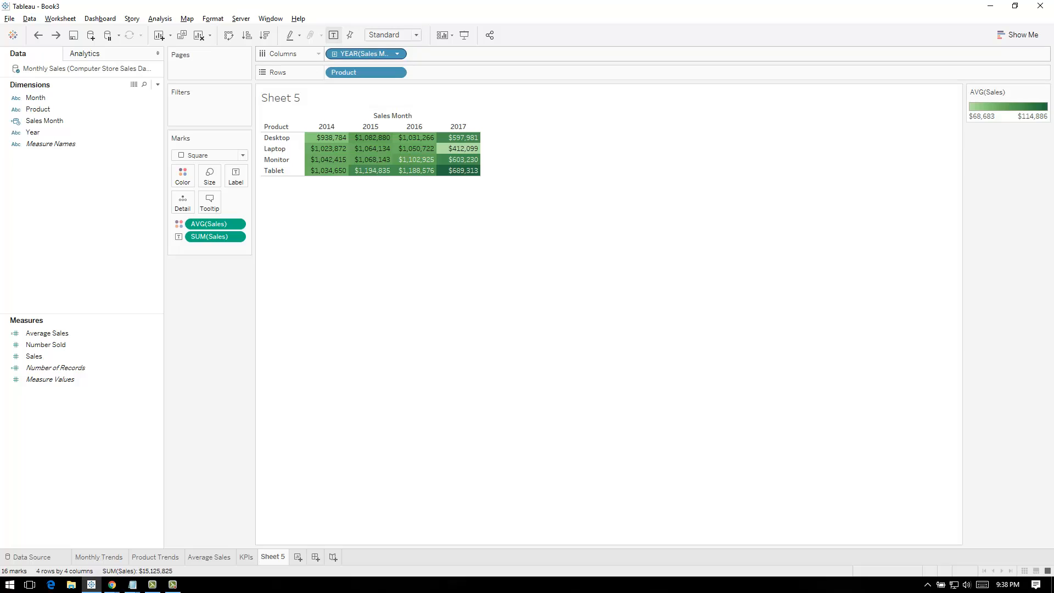
Expand the Sales Month years into quarters and increase the height of the highlight table's rows
{"action": "left_click", "coordinate": [334, 53]}
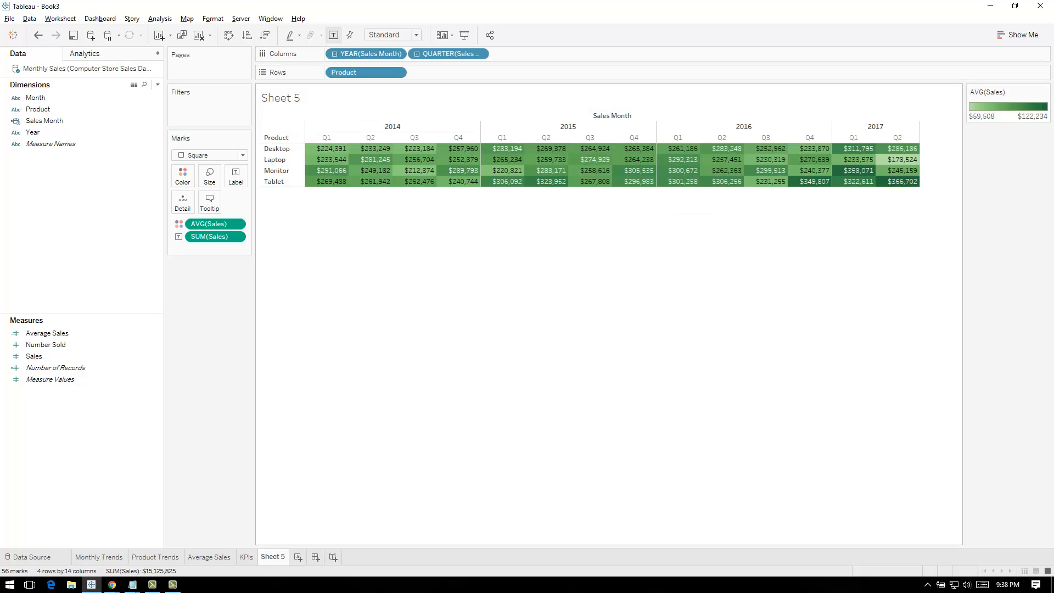
{"action": "left_click_drag", "start_coordinate": [643, 187], "coordinate": [642, 223]}
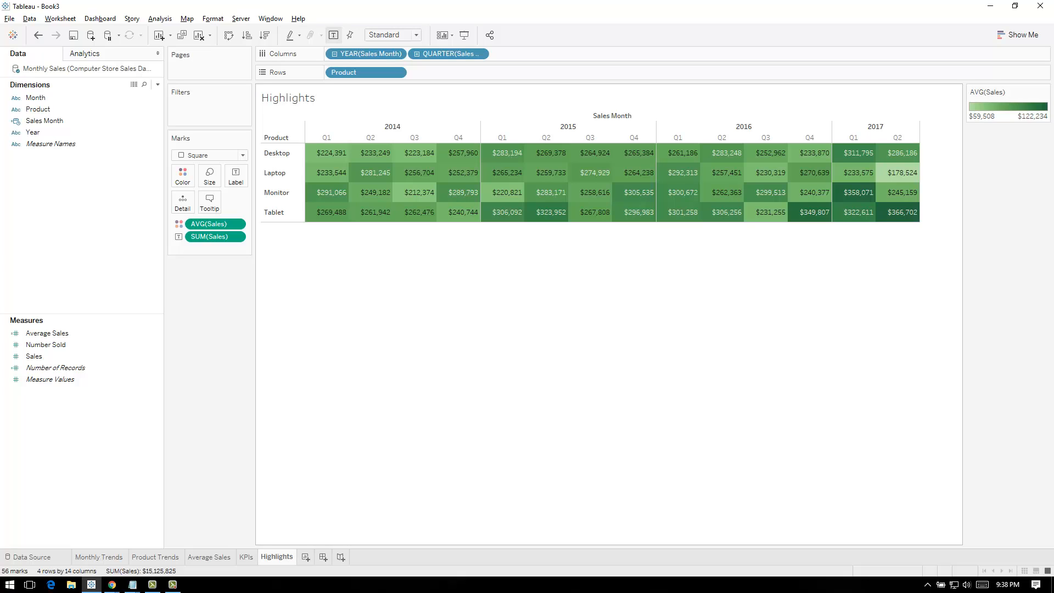
Review the Product Trends, Average Sales, KPIs and Highlights worksheets one after another
{"action": "left_click", "coordinate": [155, 557]}
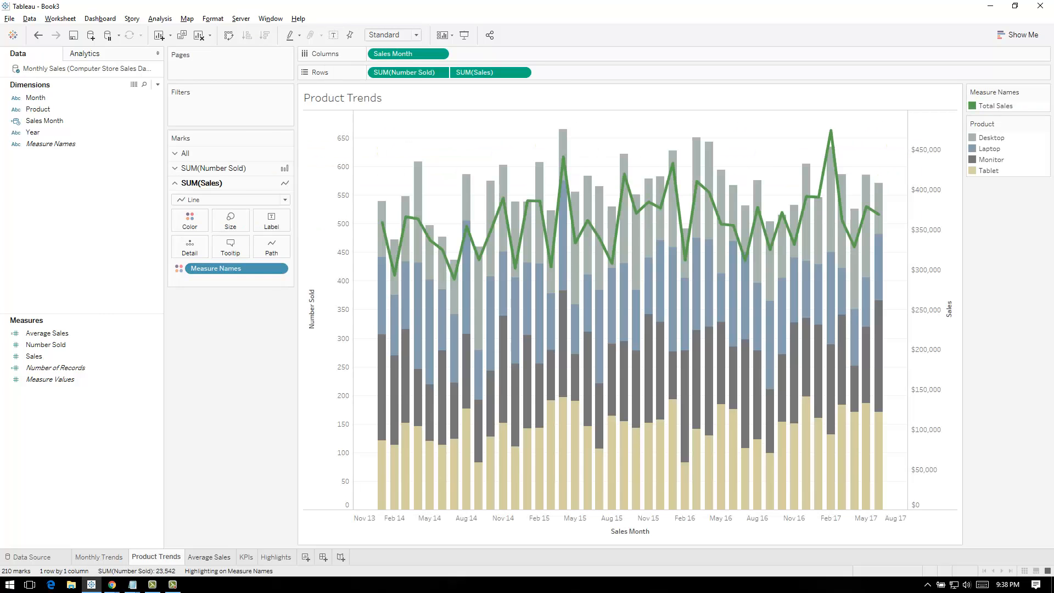
{"action": "left_click", "coordinate": [209, 558]}
{"action": "left_click", "coordinate": [246, 557]}
{"action": "left_click", "coordinate": [277, 557]}
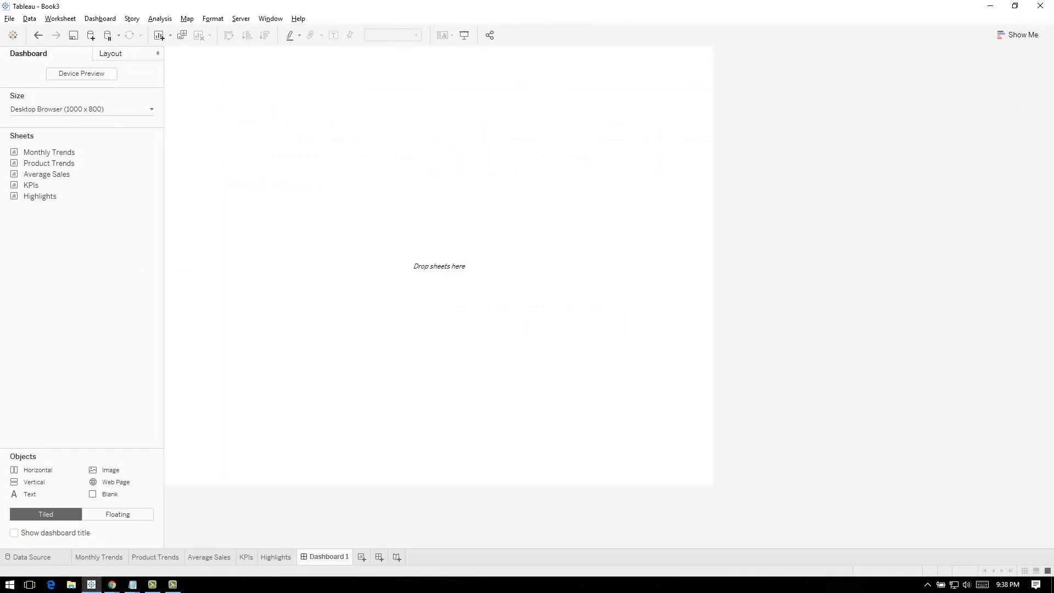
Create a new dashboard and name it Computer Sales Dashboard
{"action": "double_click", "coordinate": [329, 557]}
{"action": "type", "text": "Computer S"}
{"action": "type", "text": "ales "}
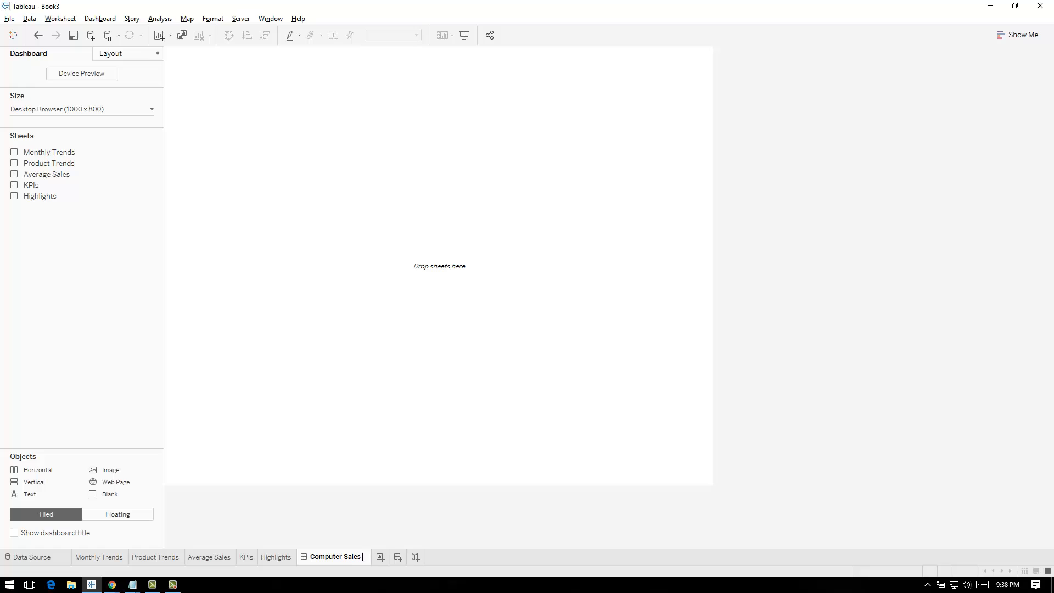
{"action": "type", "text": "Dashboard"}
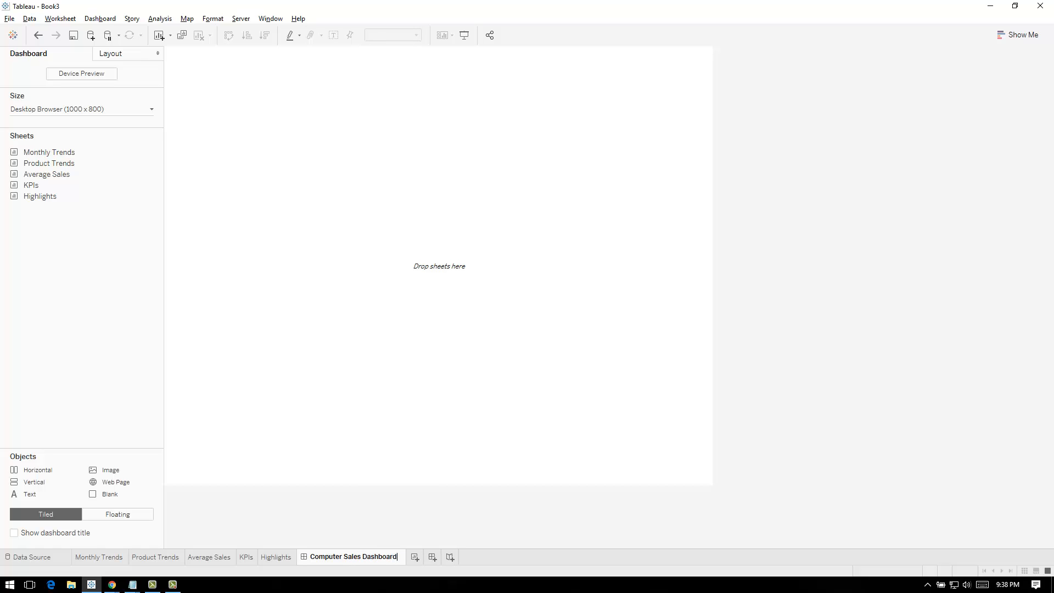
{"action": "key", "text": "Return"}
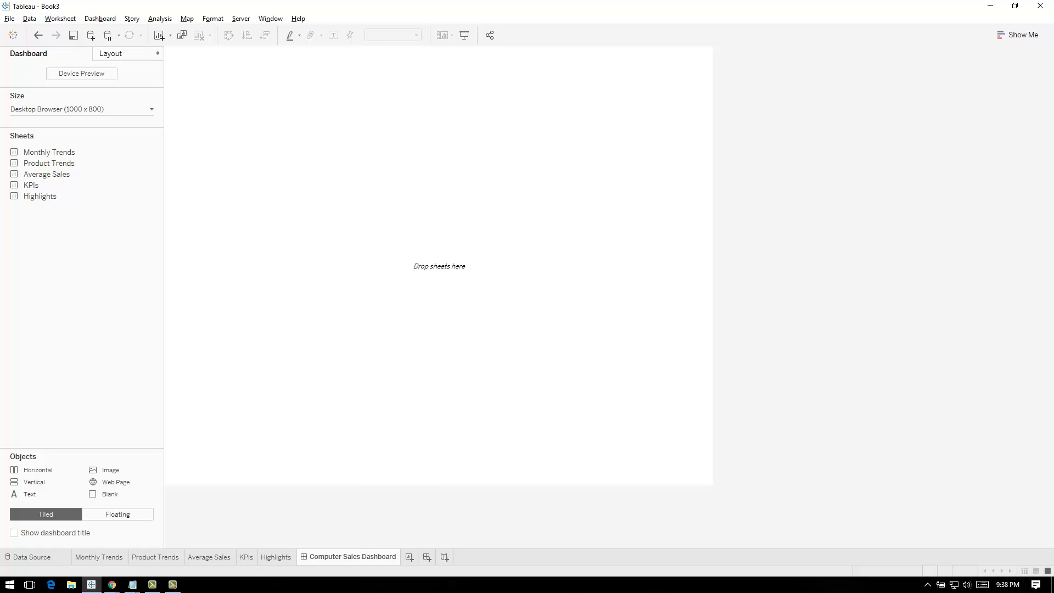
Place the KPIs sheet on the dashboard and set the dashboard's fixed size to A4 Landscape (1169 x 827)
{"action": "left_click_drag", "start_coordinate": [32, 185], "coordinate": [439, 247]}
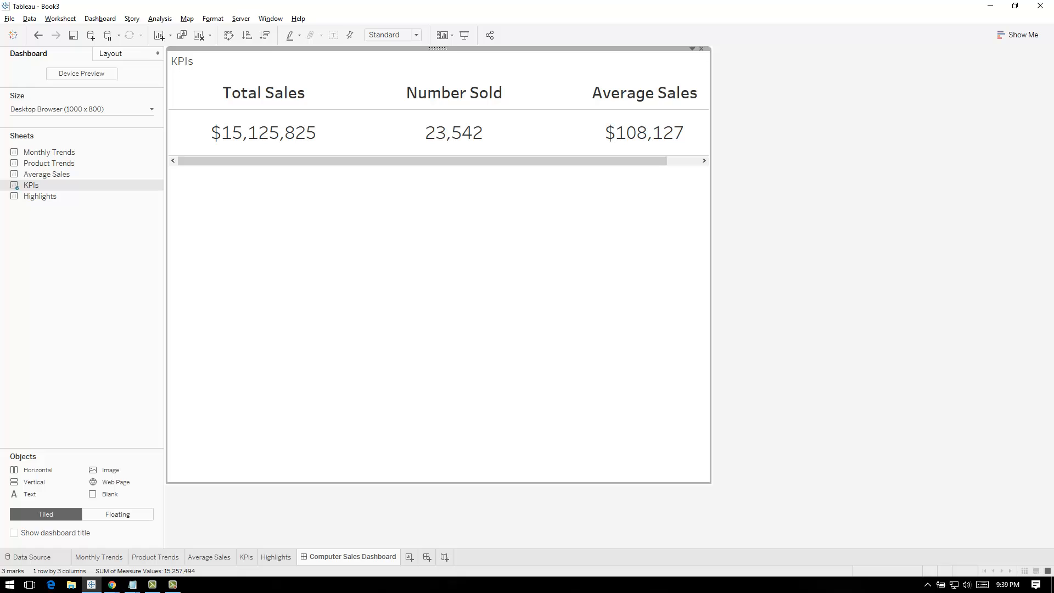
{"action": "left_click", "coordinate": [152, 109]}
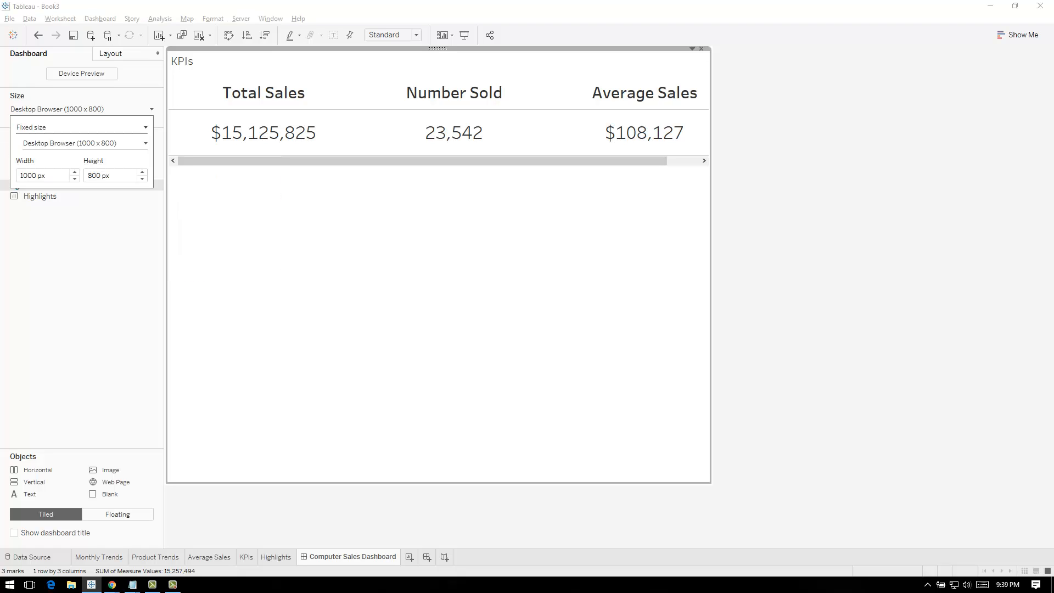
{"action": "left_click", "coordinate": [145, 143]}
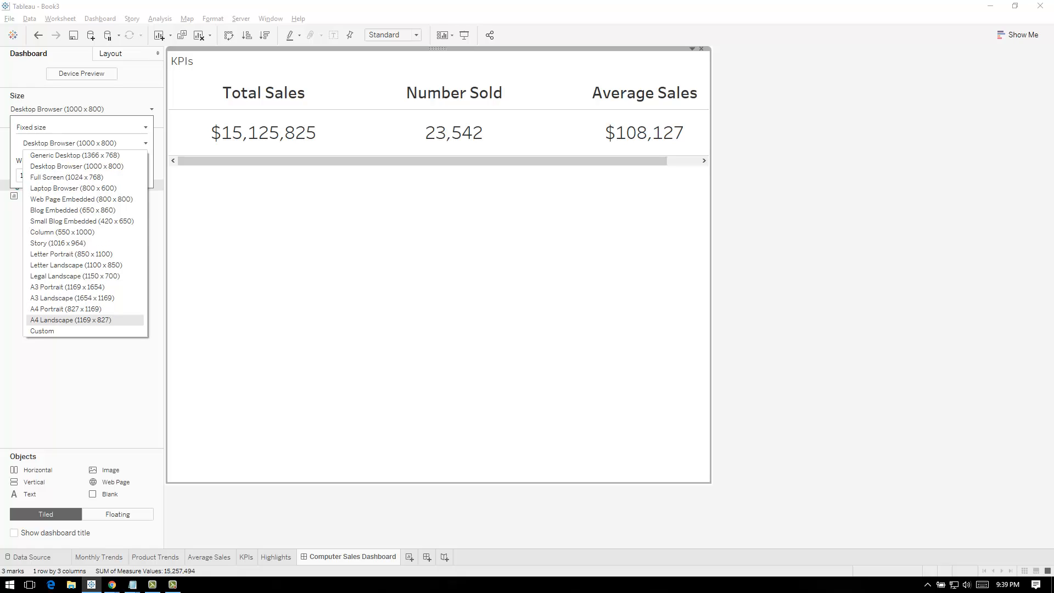
{"action": "left_click", "coordinate": [71, 320]}
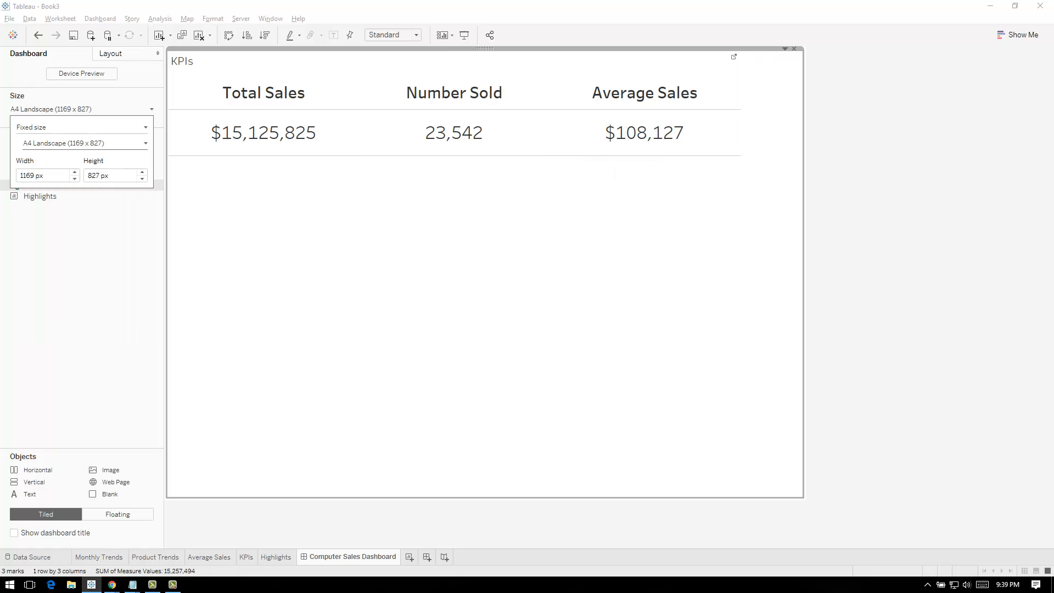
{"action": "left_click", "coordinate": [867, 190]}
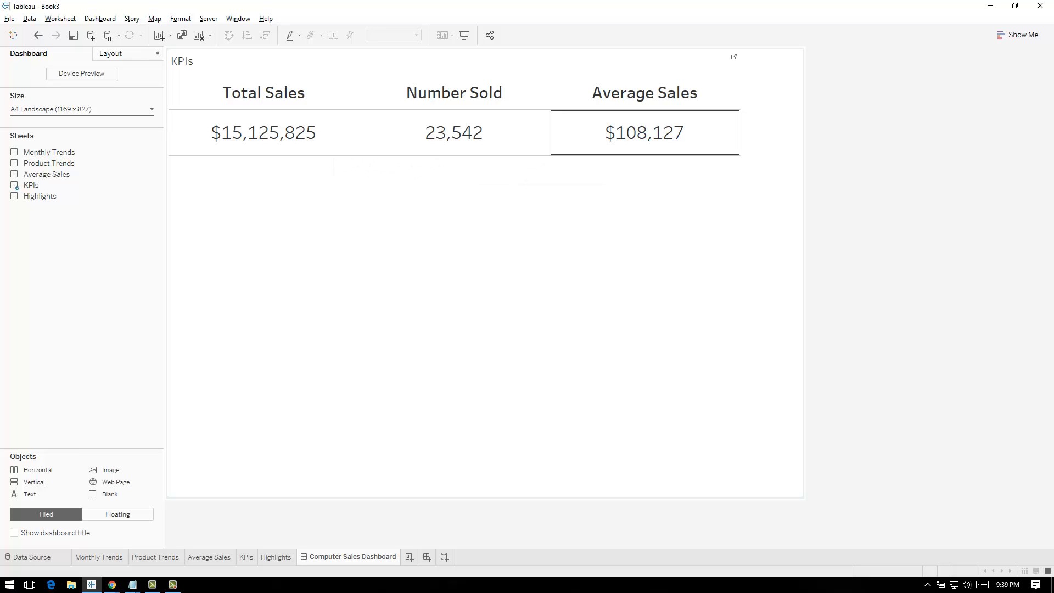
Make the KPIs table fit the full width of its dashboard area
{"action": "left_click", "coordinate": [739, 64]}
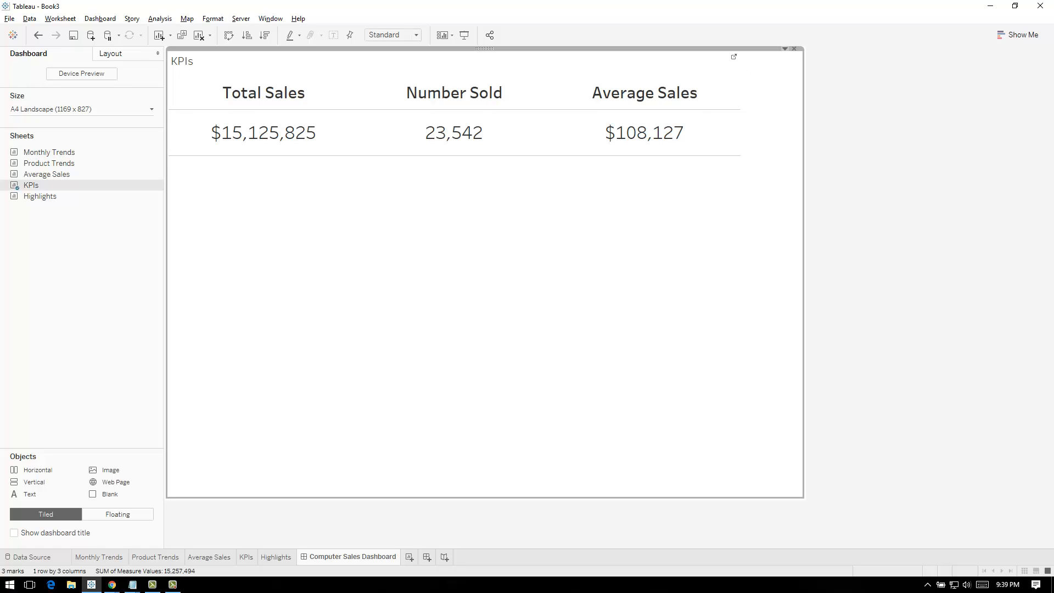
{"action": "left_click", "coordinate": [785, 49]}
{"action": "mouse_move", "coordinate": [713, 83]}
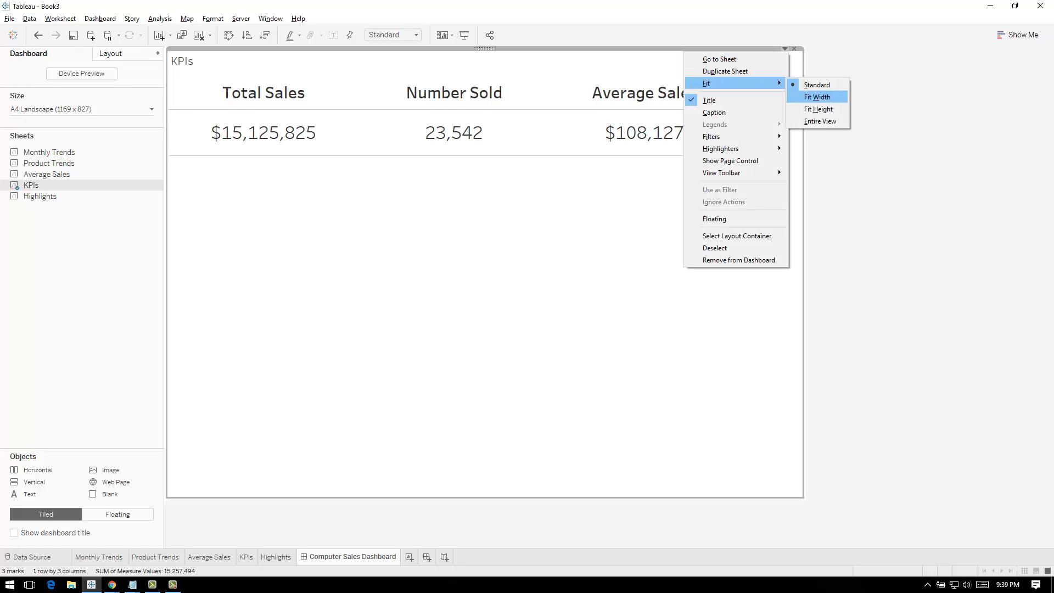
{"action": "left_click", "coordinate": [817, 97]}
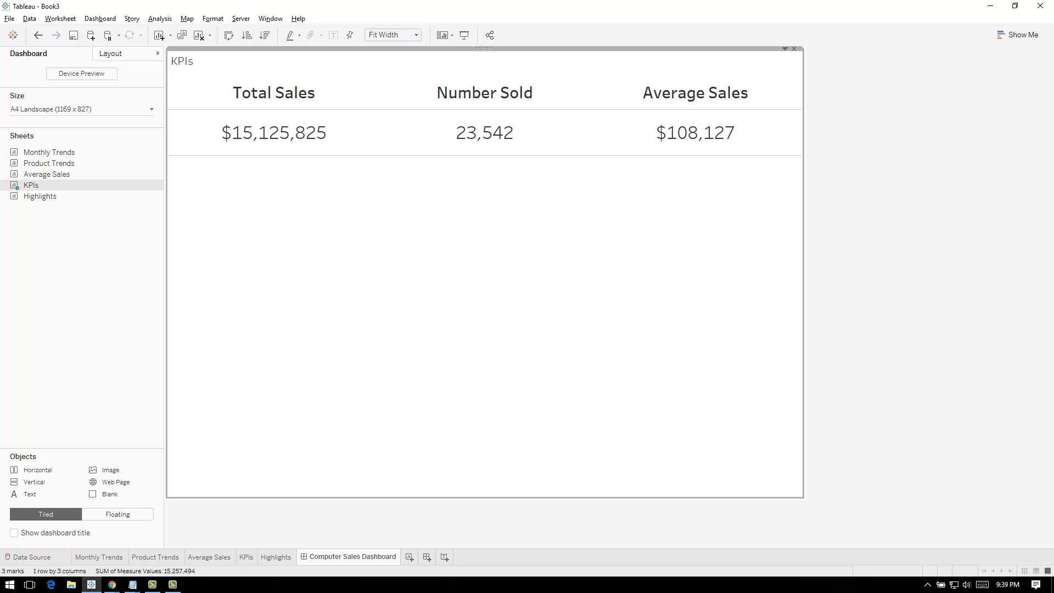
{"action": "left_click", "coordinate": [82, 258]}
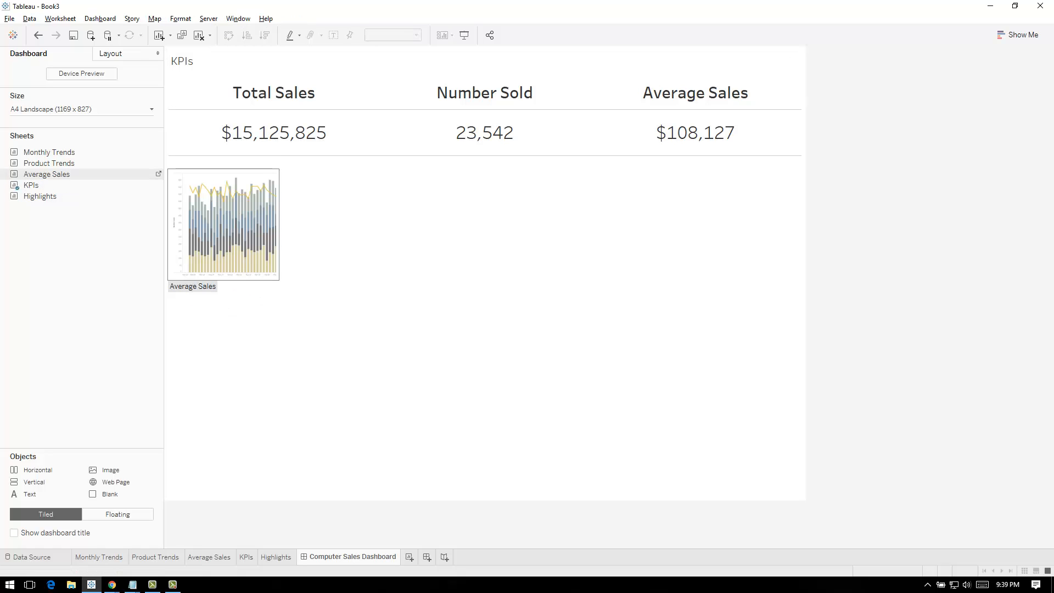
Add the Highlights sheet below the KPIs table on the dashboard and set it to Fit Width
{"action": "mouse_move", "coordinate": [40, 196]}
{"action": "left_mouse_down"}
{"action": "mouse_move", "coordinate": [219, 247]}
{"action": "mouse_move", "coordinate": [384, 318]}
{"action": "mouse_move", "coordinate": [384, 258]}
{"action": "mouse_move", "coordinate": [384, 340]}
{"action": "left_mouse_up"}
{"action": "left_click", "coordinate": [689, 274]}
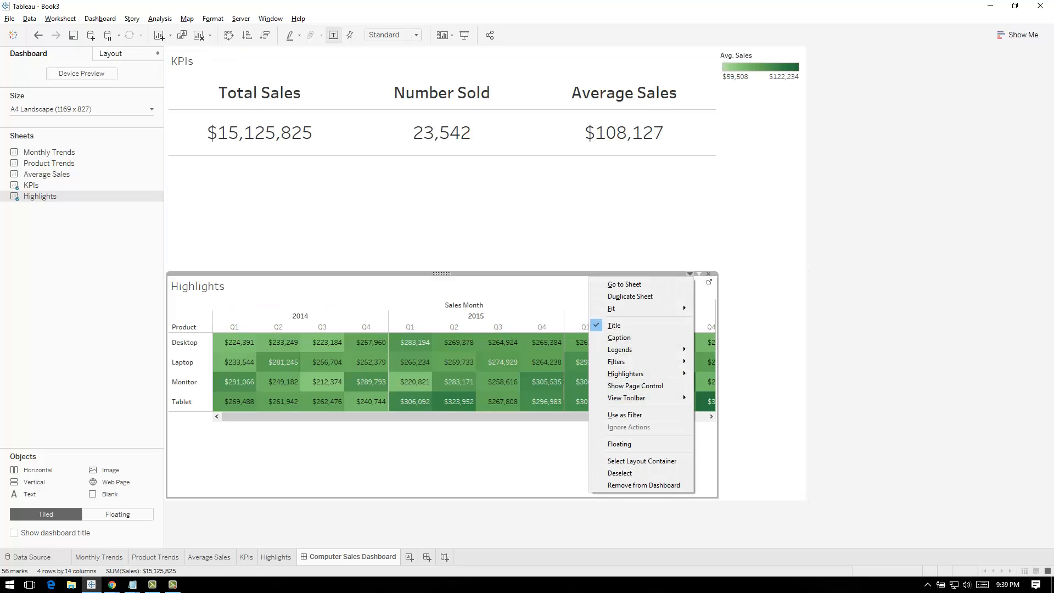
{"action": "mouse_move", "coordinate": [632, 308]}
{"action": "left_click", "coordinate": [722, 322]}
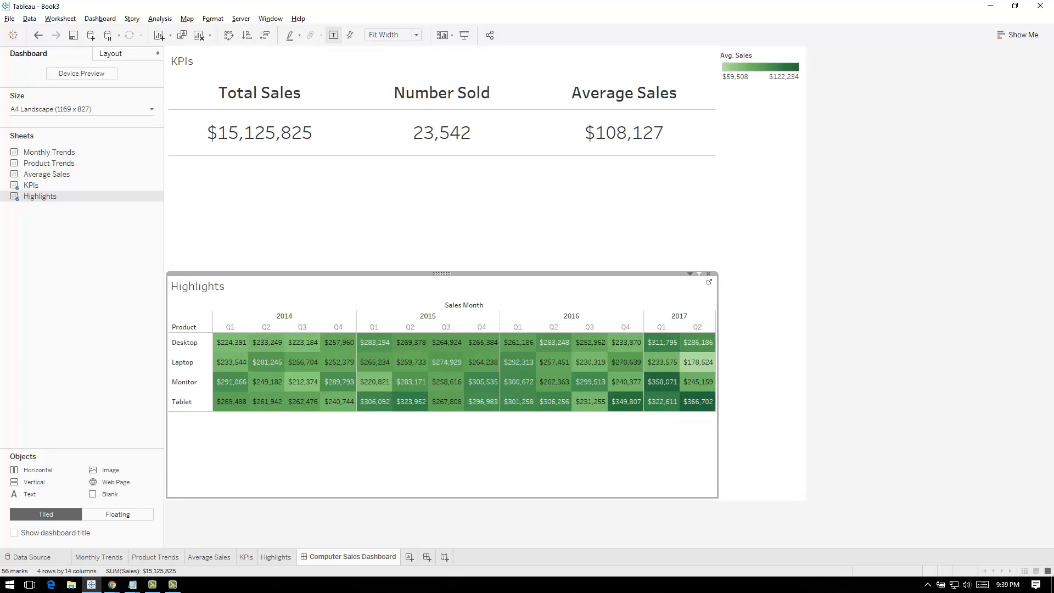
Shrink the KPIs area's height so the Highlights table starts directly below the KPI figures
{"action": "left_click_drag", "start_coordinate": [443, 272], "coordinate": [443, 175]}
{"action": "left_click", "coordinate": [479, 223]}
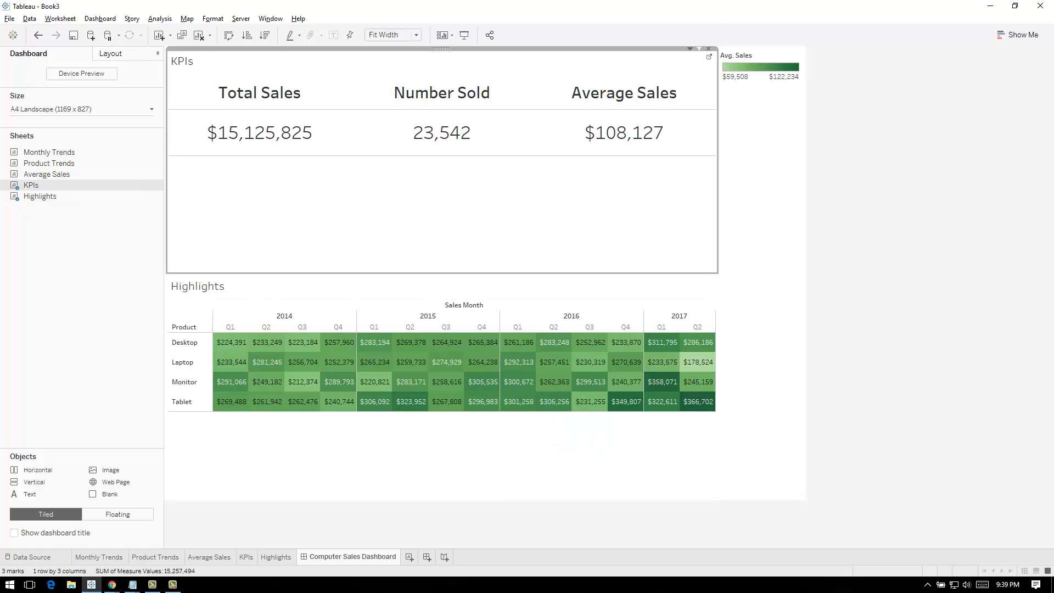
{"action": "left_click_drag", "start_coordinate": [465, 272], "coordinate": [465, 159]}
{"action": "left_click", "coordinate": [466, 335]}
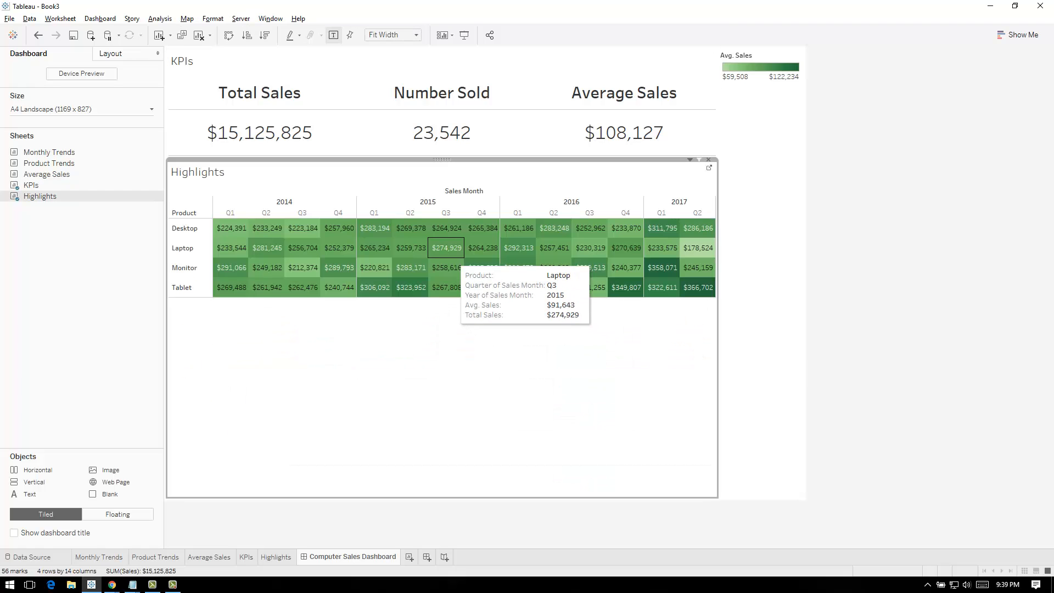
Hide the title of the Highlights table on the dashboard
{"action": "right_click", "coordinate": [218, 173]}
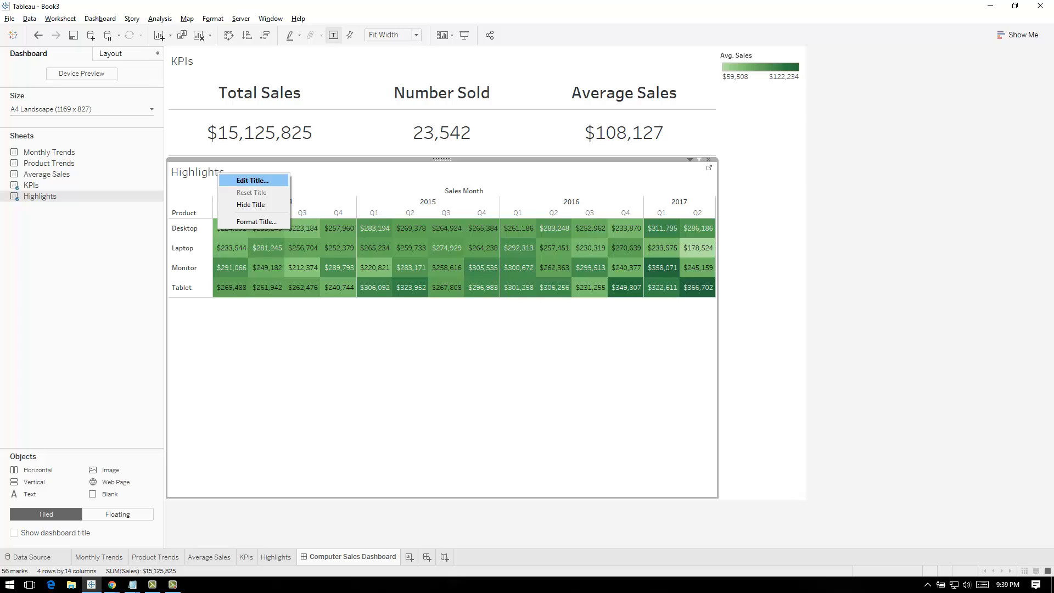
{"action": "left_click", "coordinate": [251, 204]}
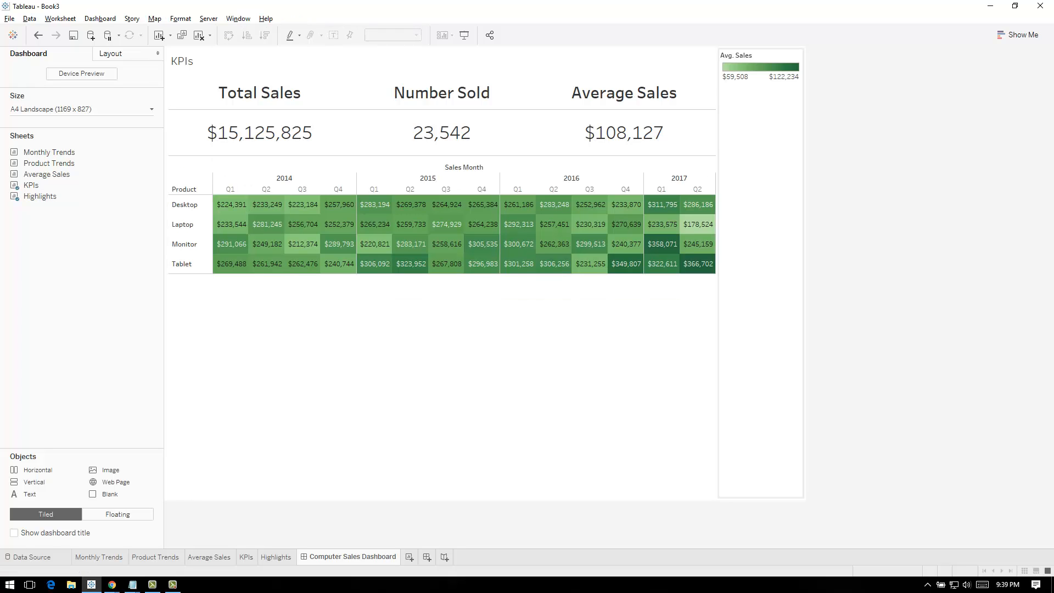
{"action": "left_click", "coordinate": [761, 142]}
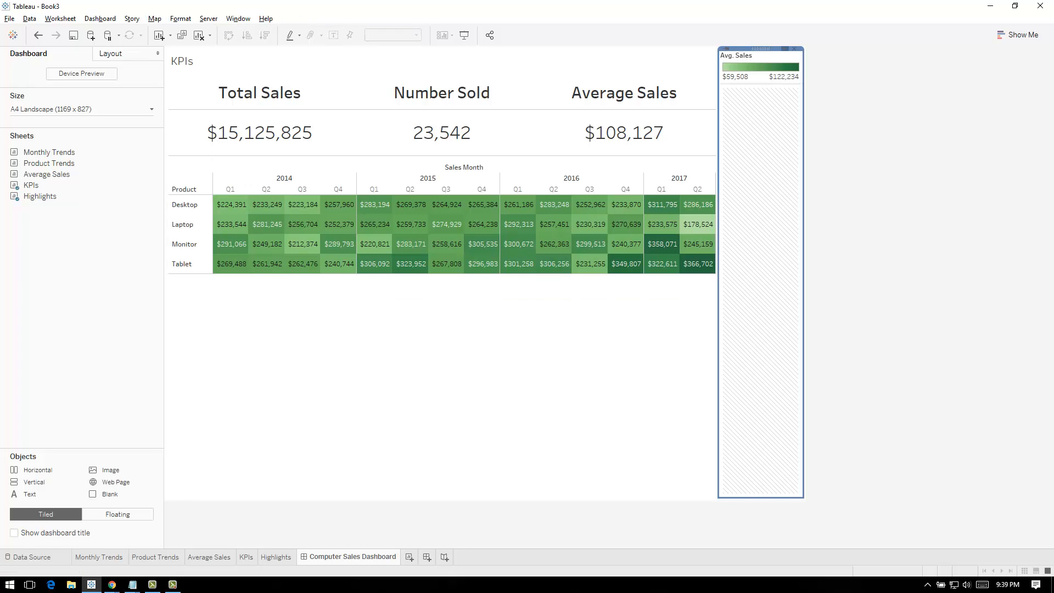
{"action": "left_click", "coordinate": [549, 352]}
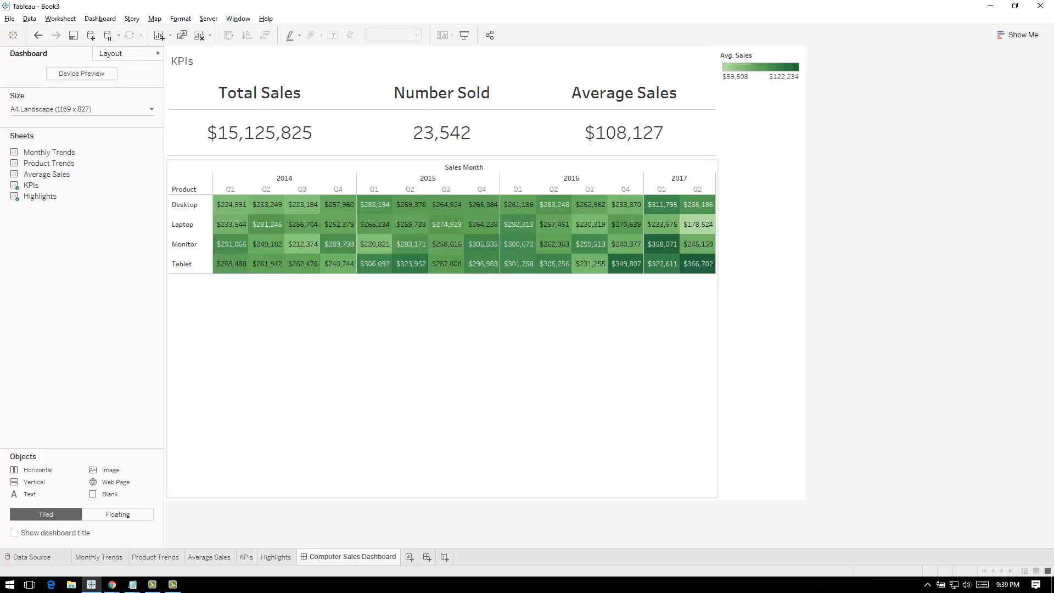
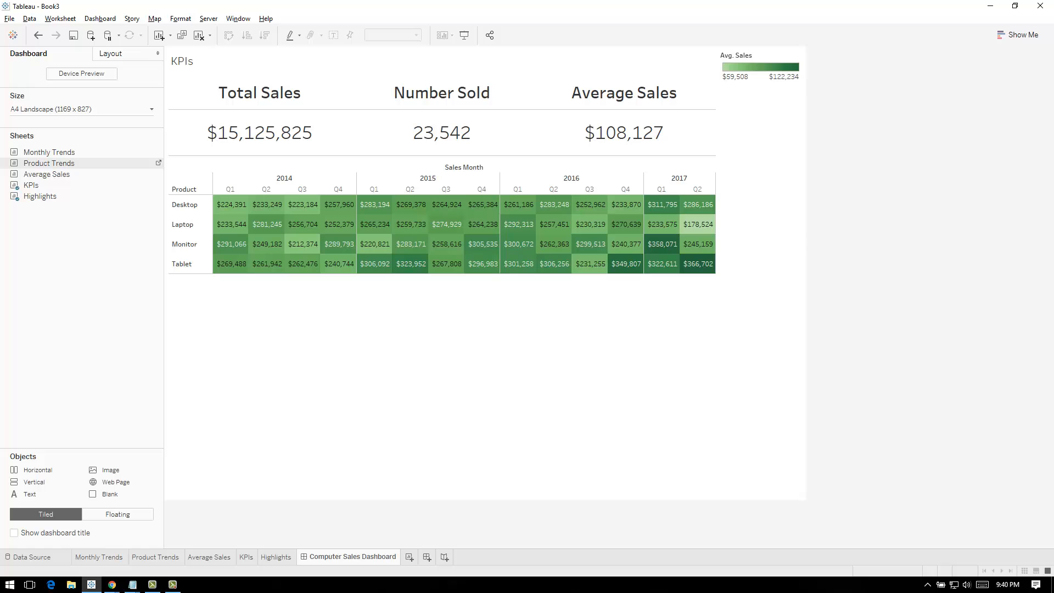
Add the Product Trends sheet below the Highlights table on the dashboard and remove the Product colouring from its Number Sold bars
{"action": "left_click_drag", "start_coordinate": [49, 164], "coordinate": [426, 412]}
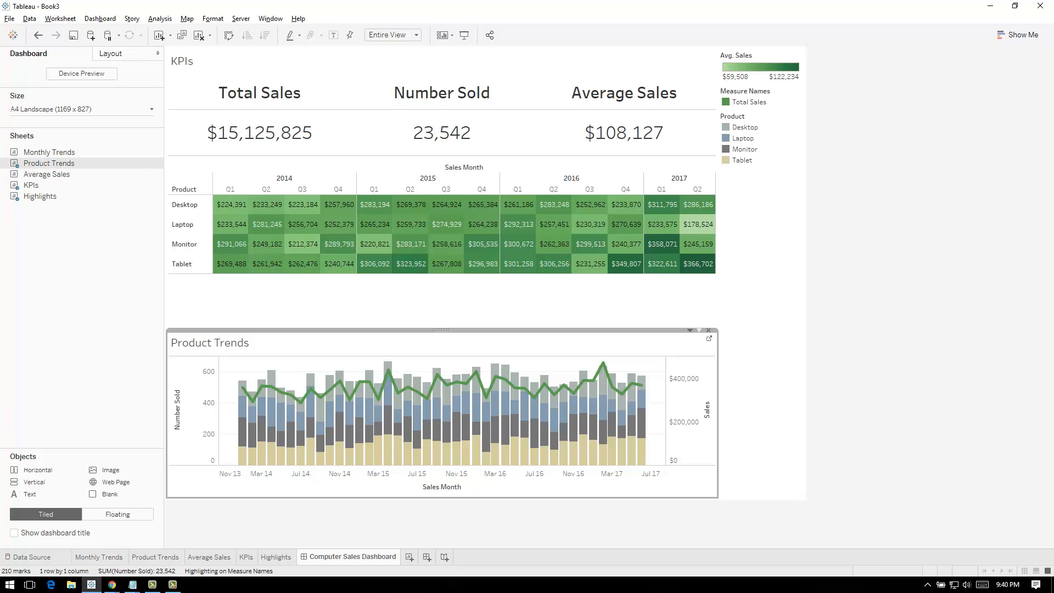
{"action": "left_click", "coordinate": [690, 330]}
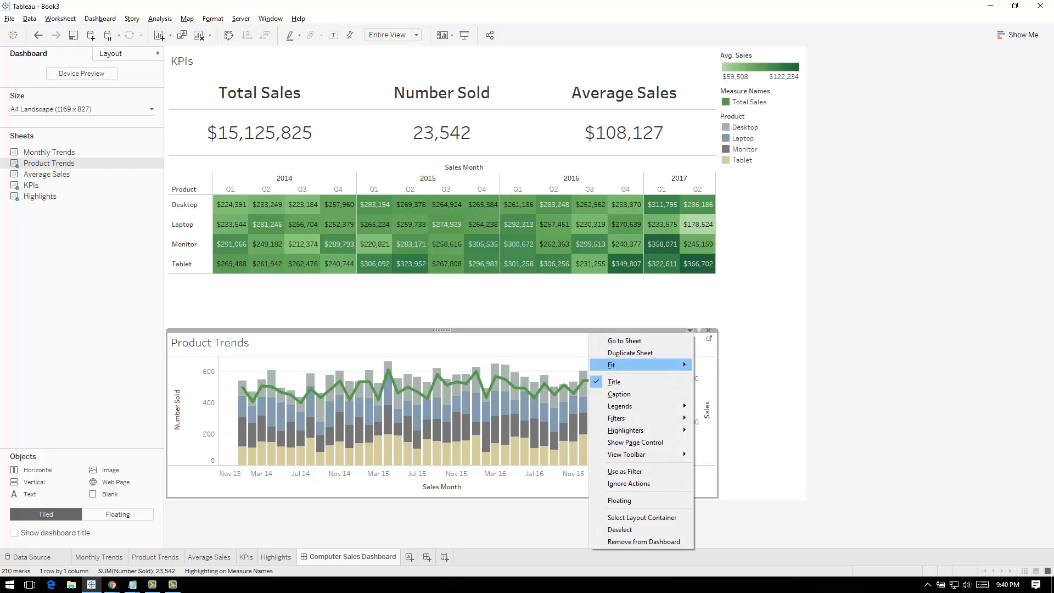
{"action": "mouse_move", "coordinate": [631, 366]}
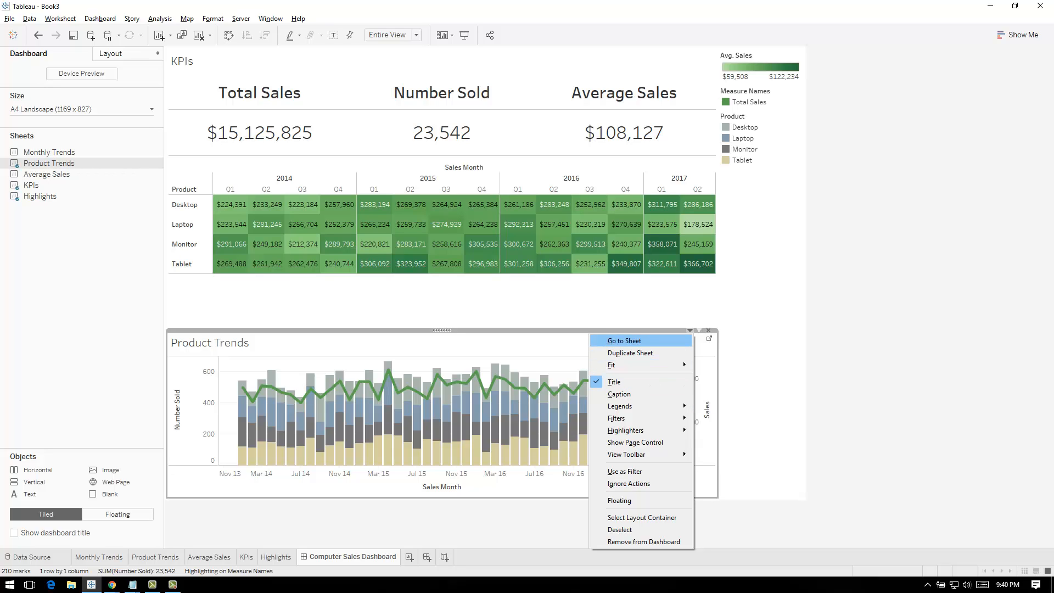
{"action": "left_click", "coordinate": [624, 341]}
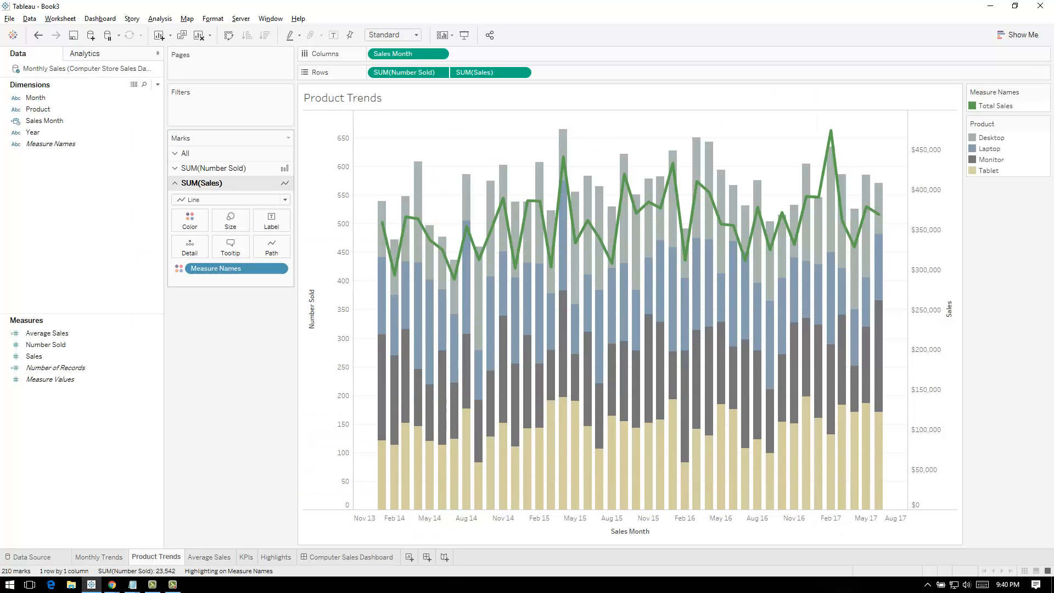
{"action": "left_click", "coordinate": [213, 168]}
{"action": "left_click_drag", "start_coordinate": [230, 254], "coordinate": [236, 335]}
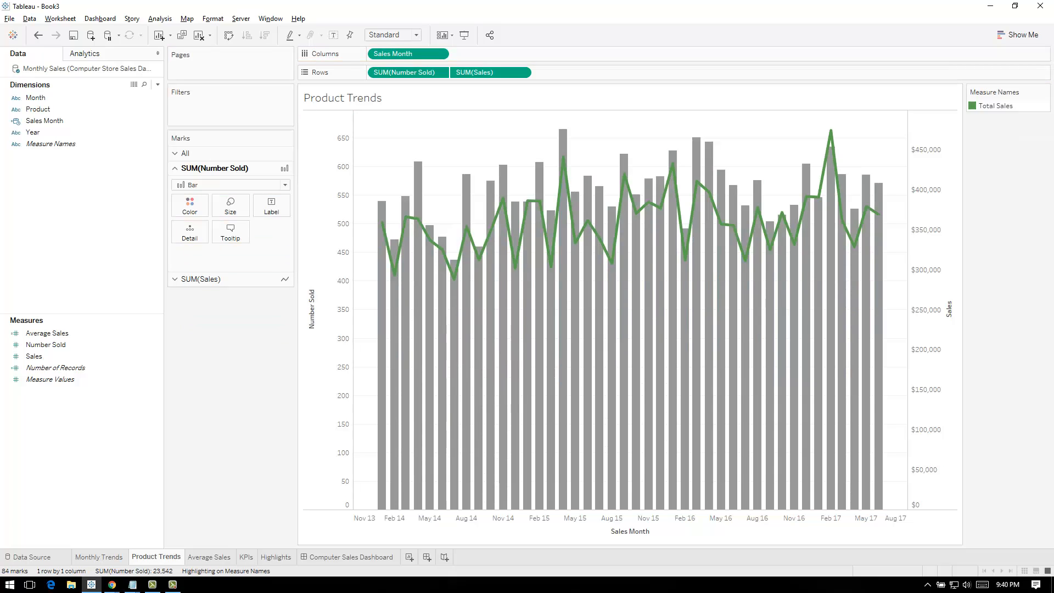
{"action": "left_click", "coordinate": [351, 557]}
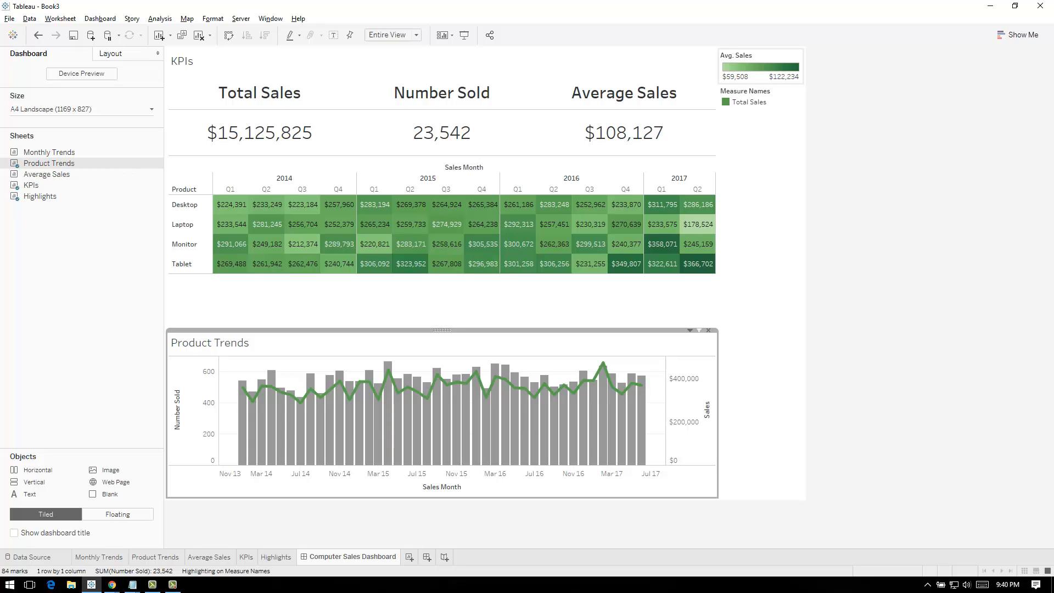
{"action": "mouse_move", "coordinate": [619, 391]}
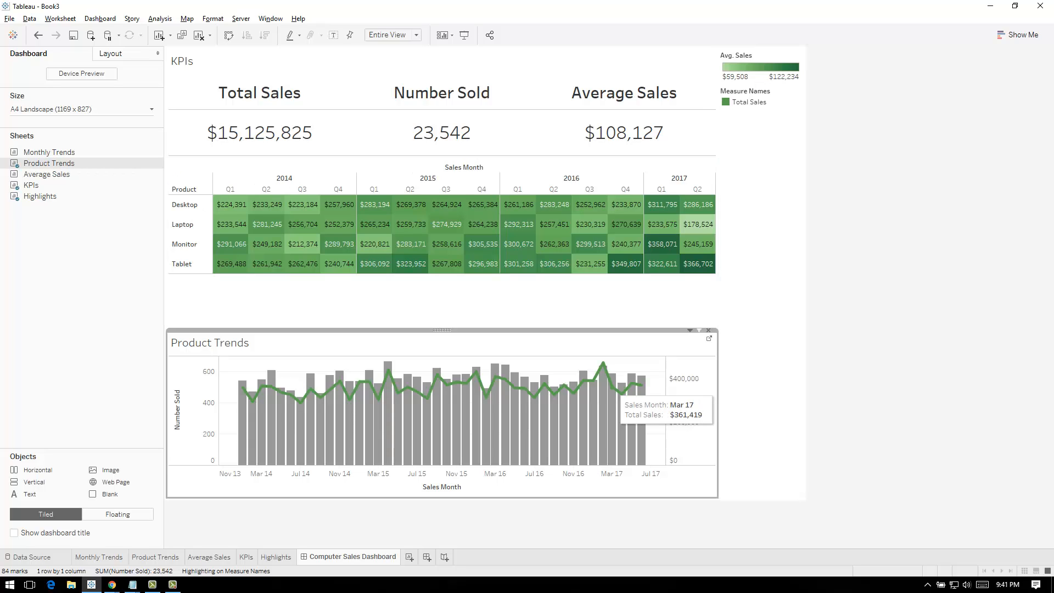
{"action": "mouse_move", "coordinate": [638, 213]}
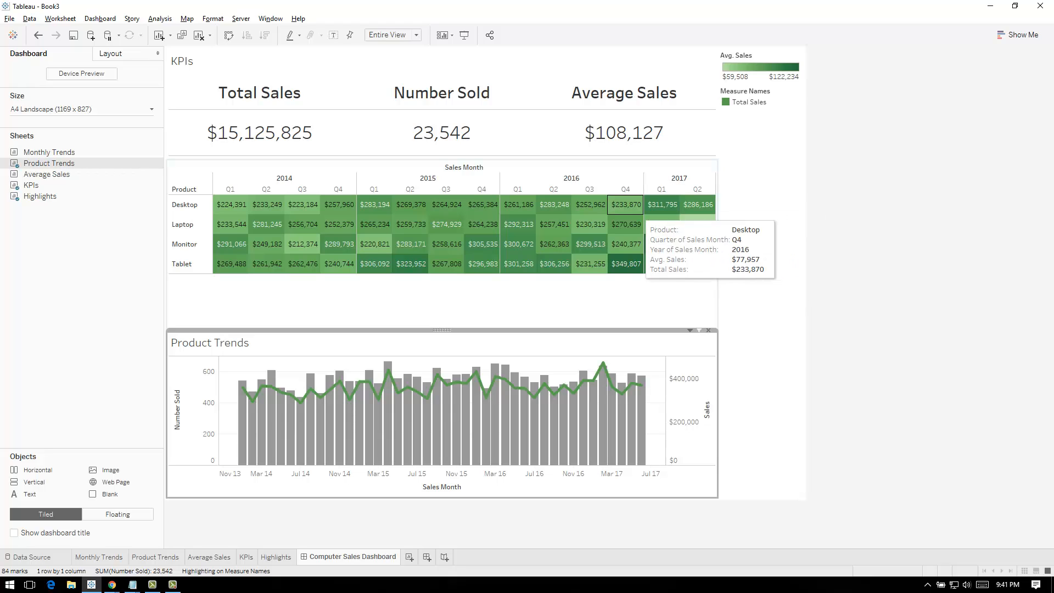
{"action": "mouse_move", "coordinate": [699, 266]}
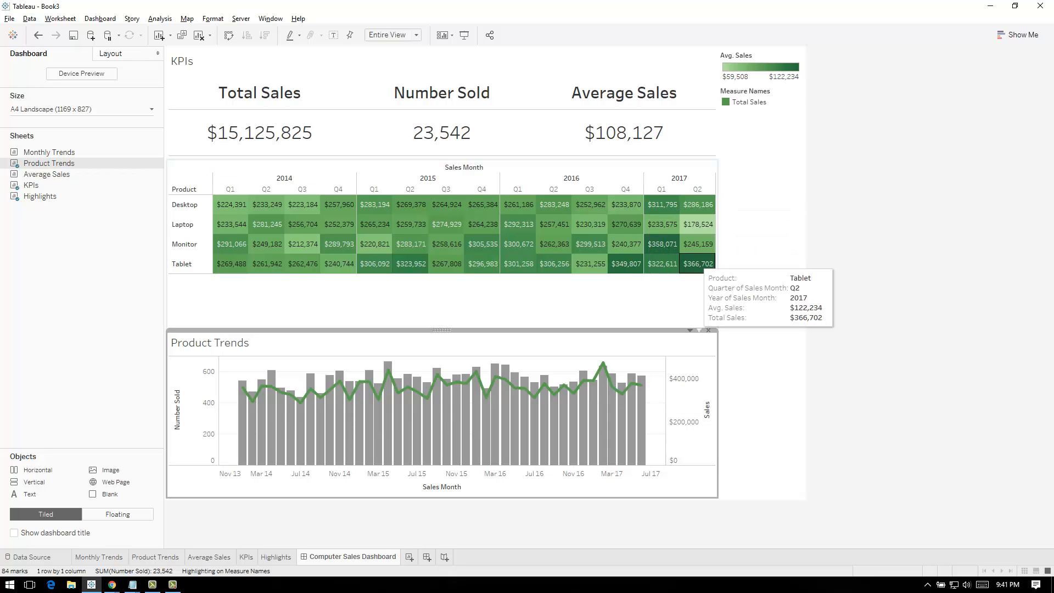
{"action": "left_click", "coordinate": [681, 167]}
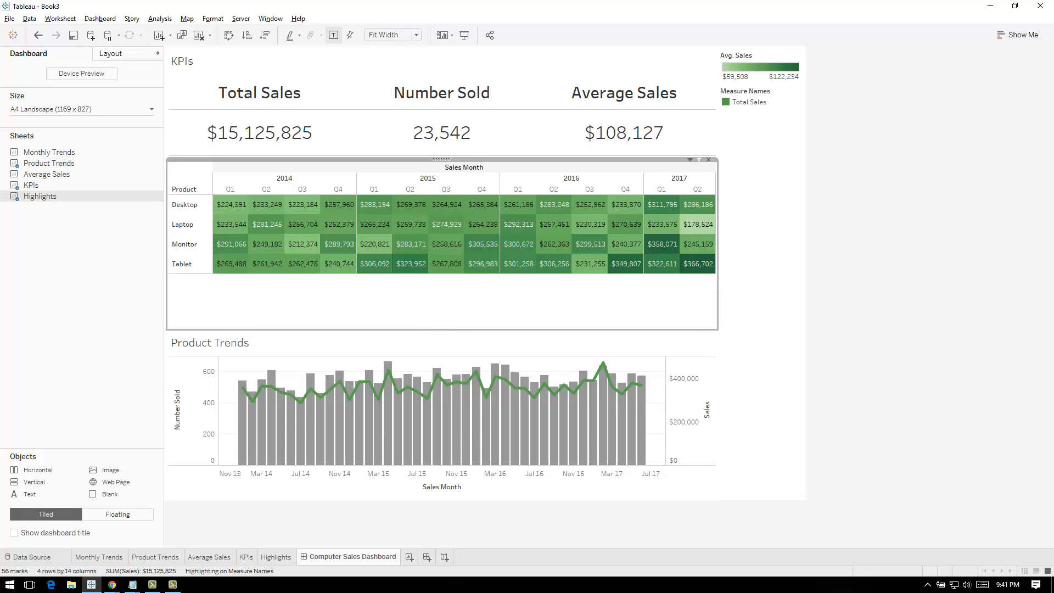
{"action": "key", "text": "alt+Tab"}
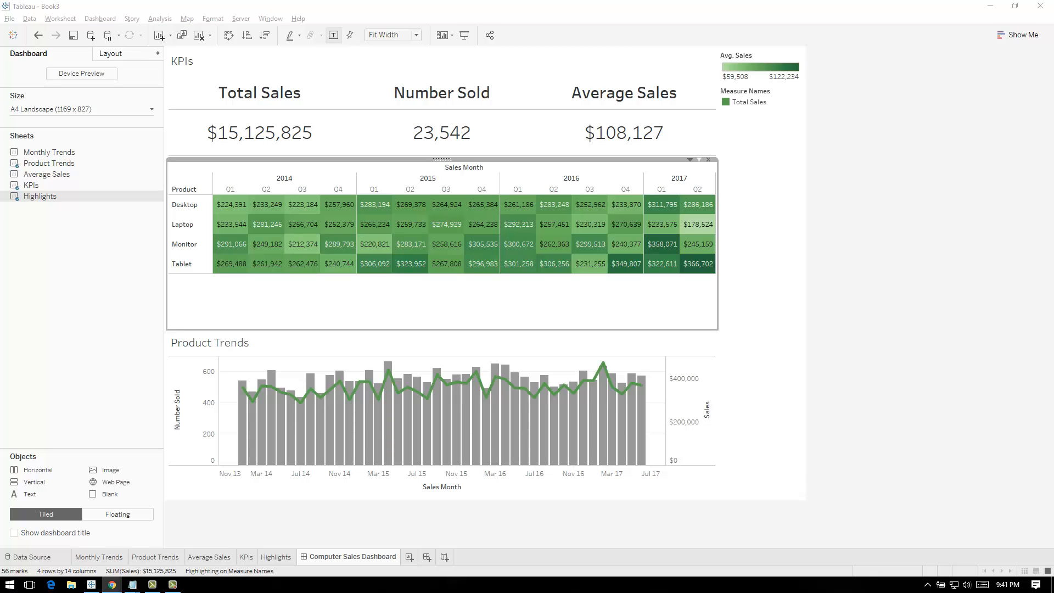
{"action": "mouse_move", "coordinate": [637, 245]}
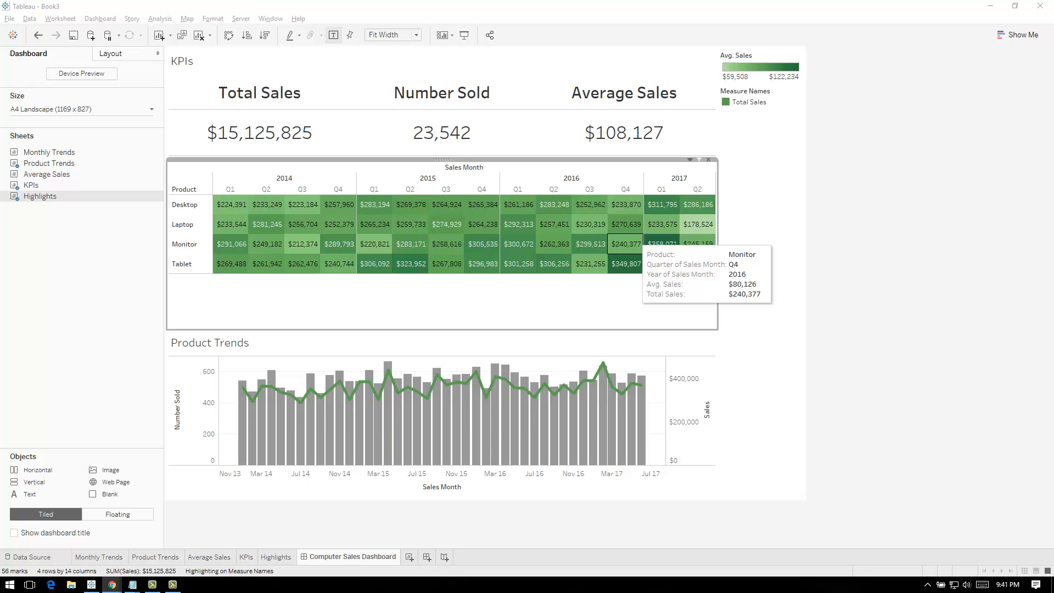
{"action": "left_click", "coordinate": [786, 49]}
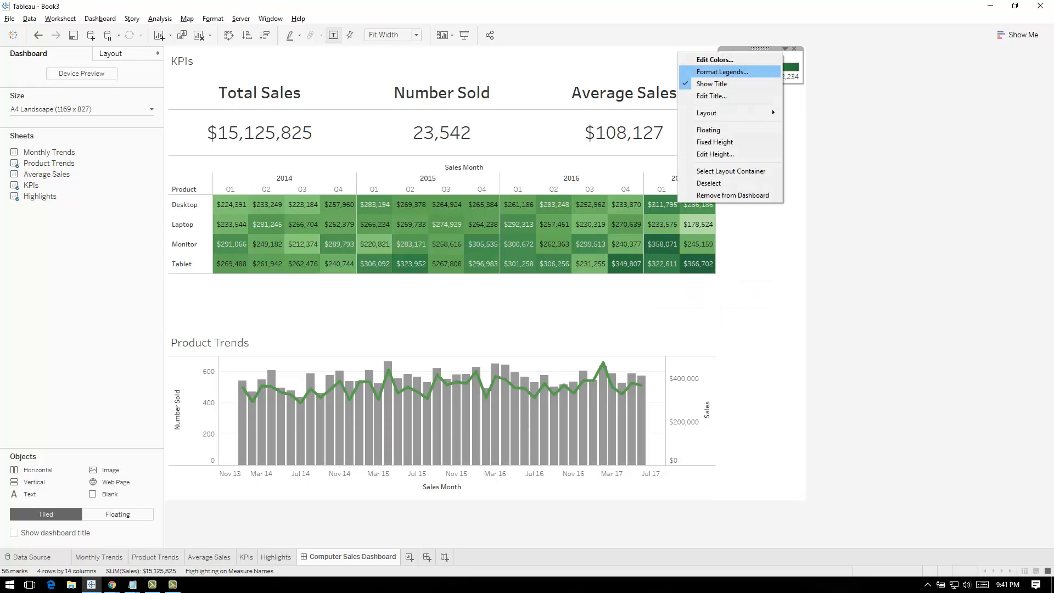
{"action": "left_click", "coordinate": [661, 144]}
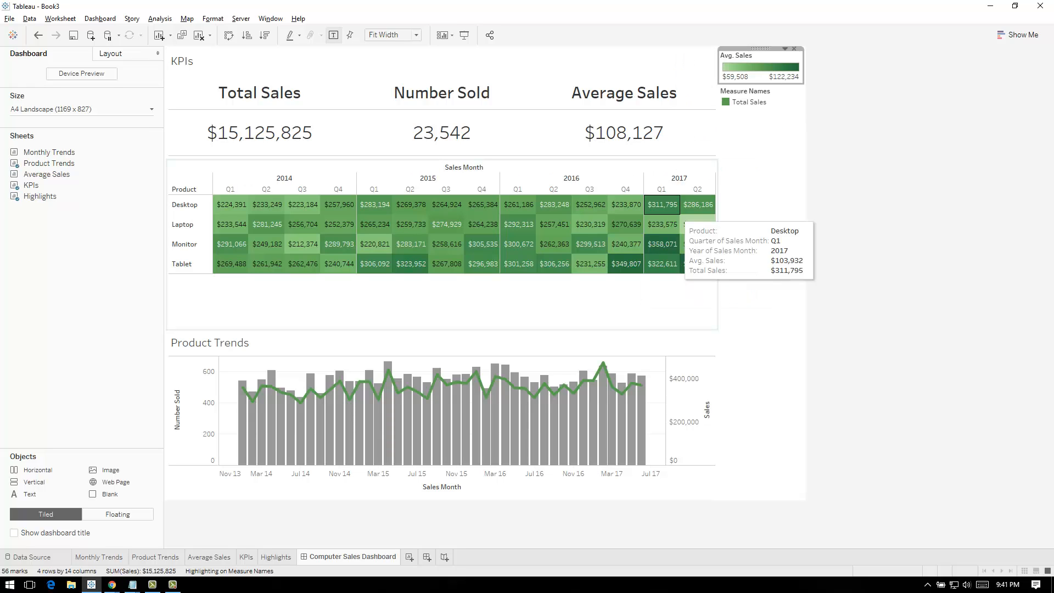
Go to the Highlights sheet and open the colour settings for its average sales legend
{"action": "left_click", "coordinate": [665, 268]}
{"action": "left_click", "coordinate": [690, 159]}
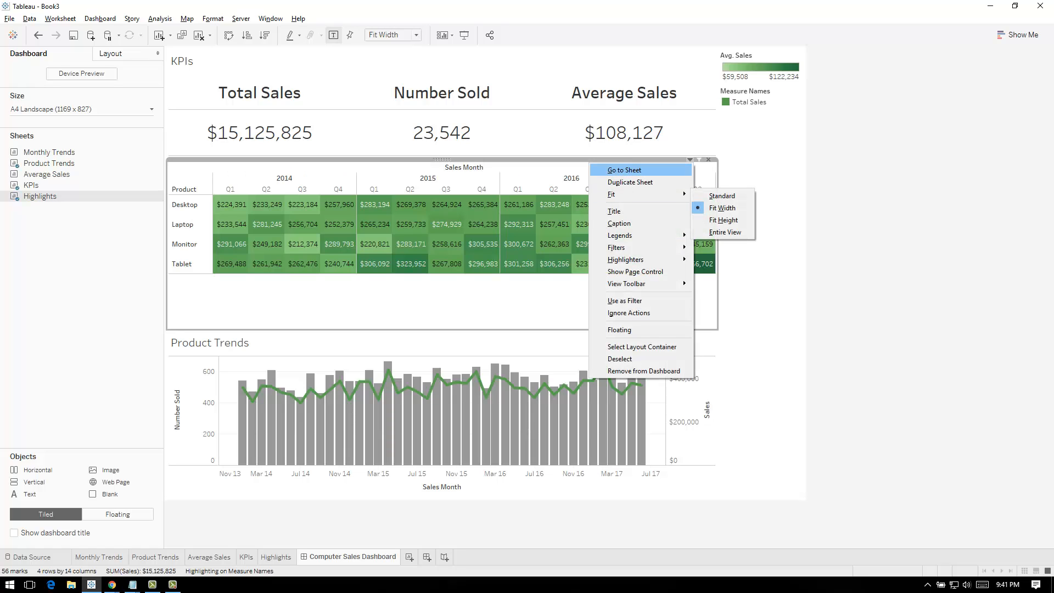
{"action": "left_click", "coordinate": [624, 170]}
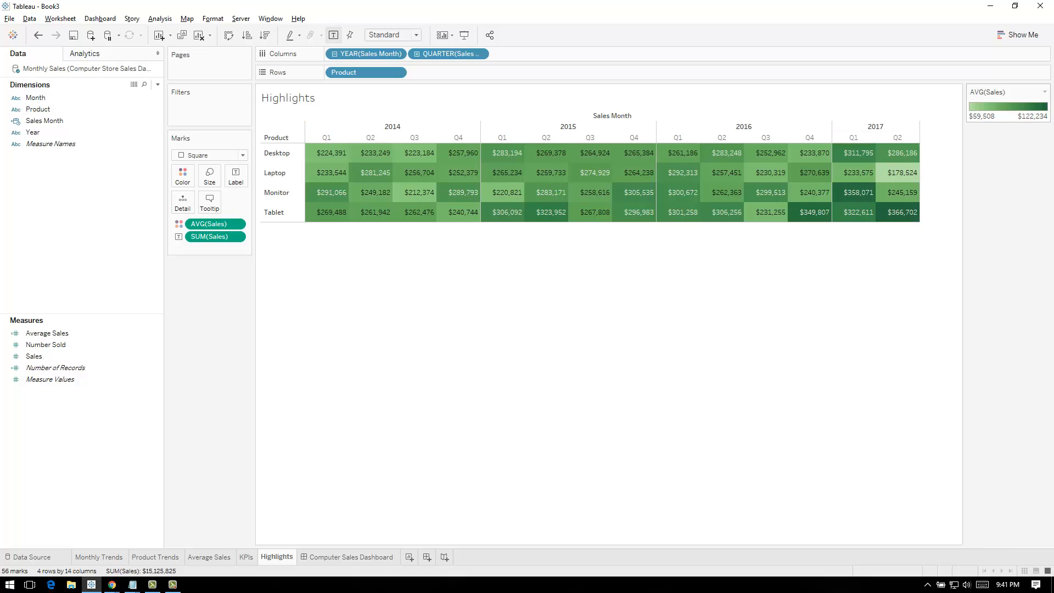
{"action": "left_click", "coordinate": [1045, 92]}
{"action": "left_click", "coordinate": [1003, 104]}
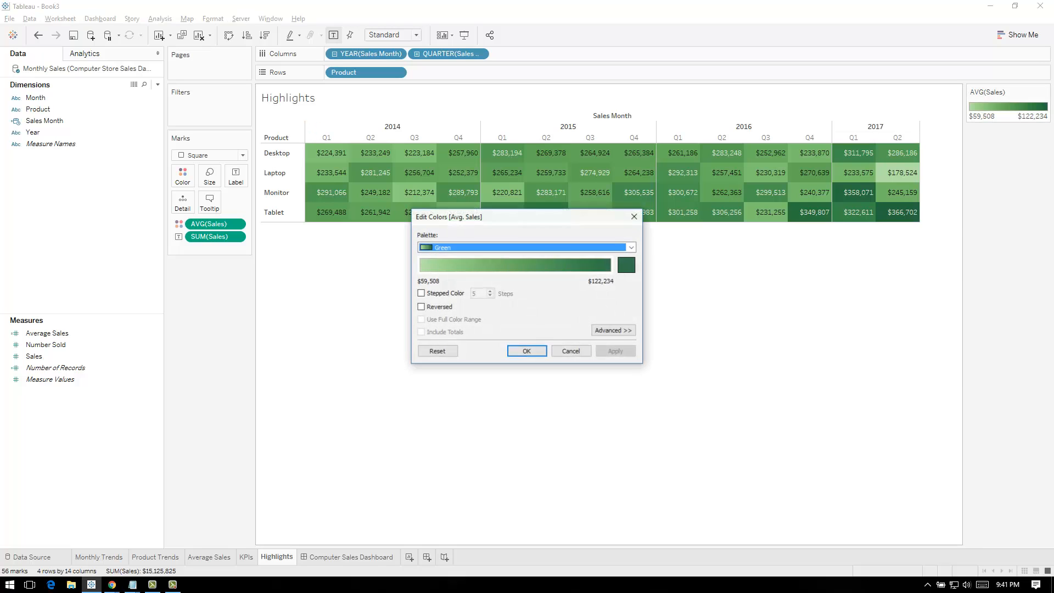
Try the Brown palette on the Highlights table
{"action": "left_click", "coordinate": [631, 248]}
{"action": "left_click", "coordinate": [571, 284]}
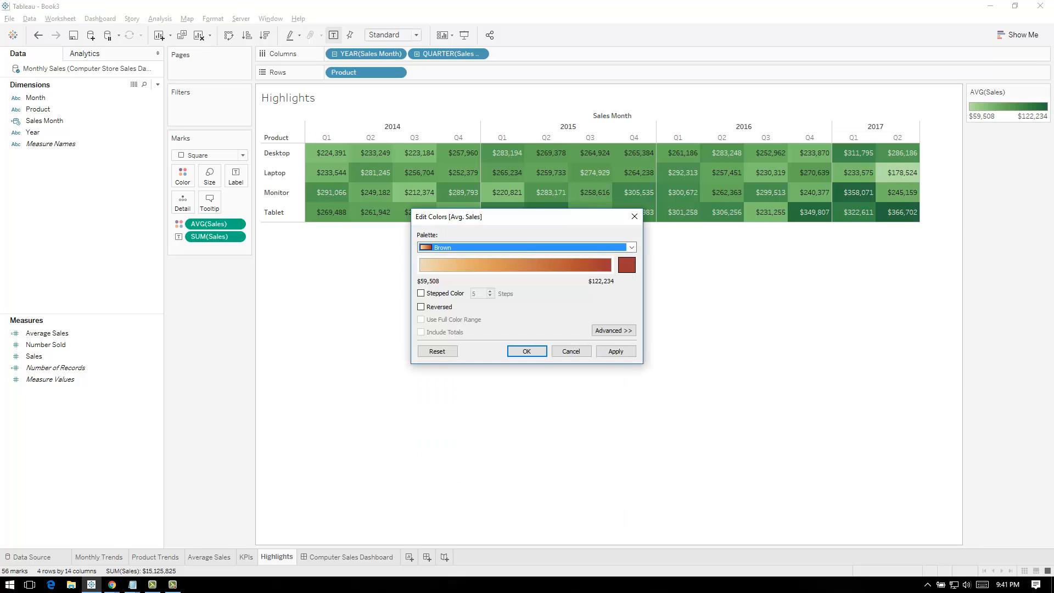
{"action": "left_click", "coordinate": [616, 351]}
Apply the Orange Light palette to the Highlights table and return to the Computer Sales Dashboard
{"action": "left_click", "coordinate": [631, 248]}
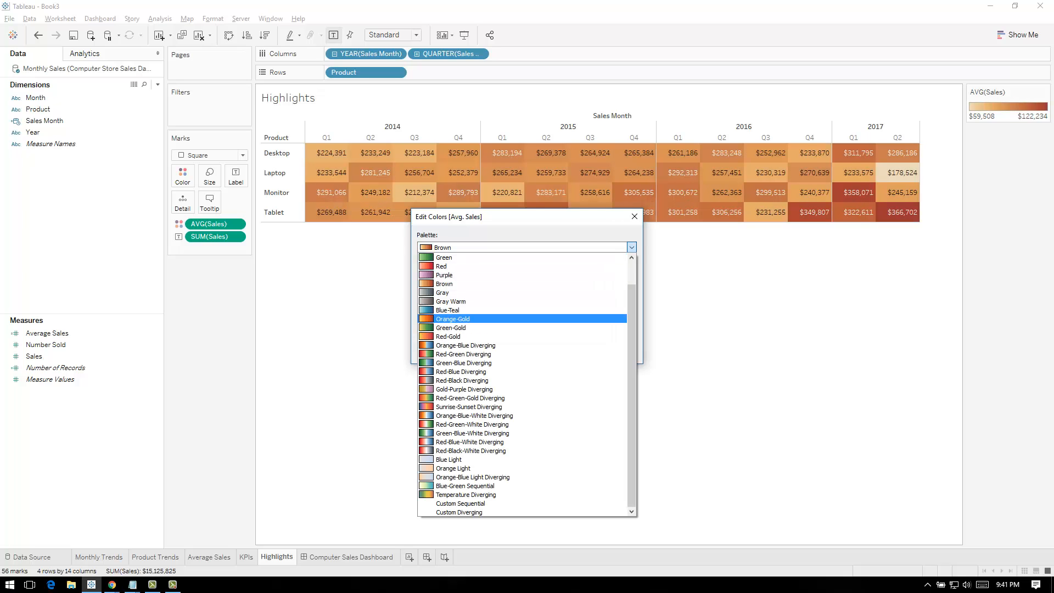
{"action": "left_click", "coordinate": [453, 469]}
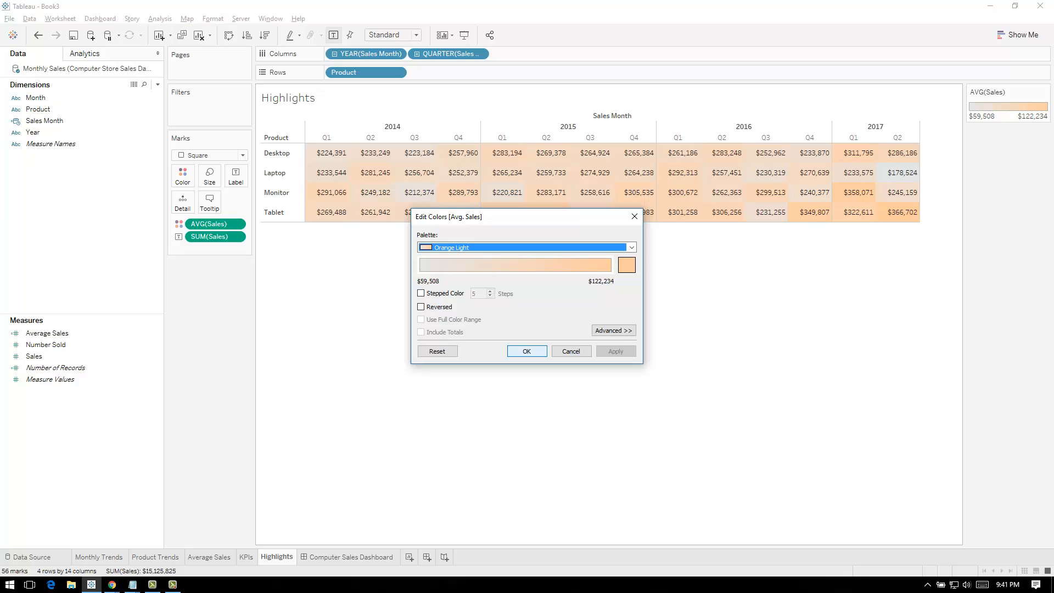
{"action": "left_click", "coordinate": [527, 351]}
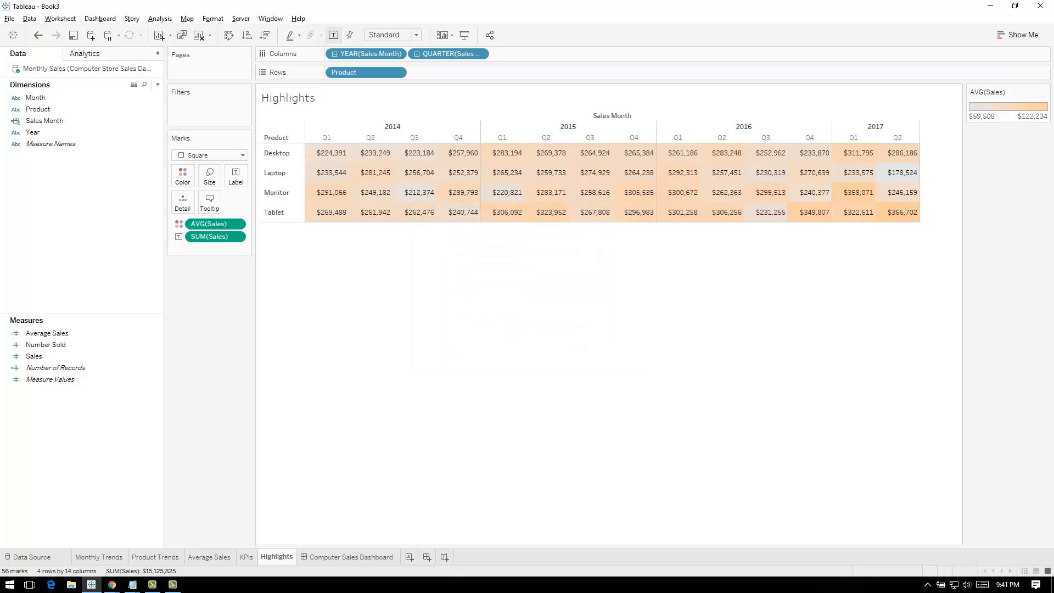
{"action": "left_click", "coordinate": [304, 557]}
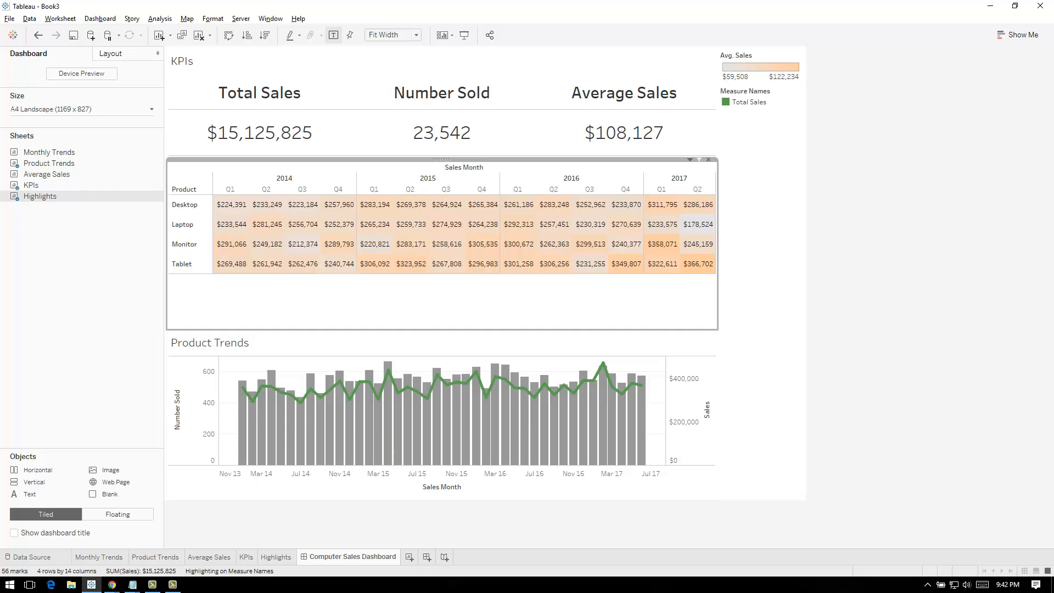
Hide the Product Trends title and shrink the Highlights area so the chart starts directly below the table
{"action": "left_click", "coordinate": [231, 343]}
{"action": "right_click", "coordinate": [231, 343]}
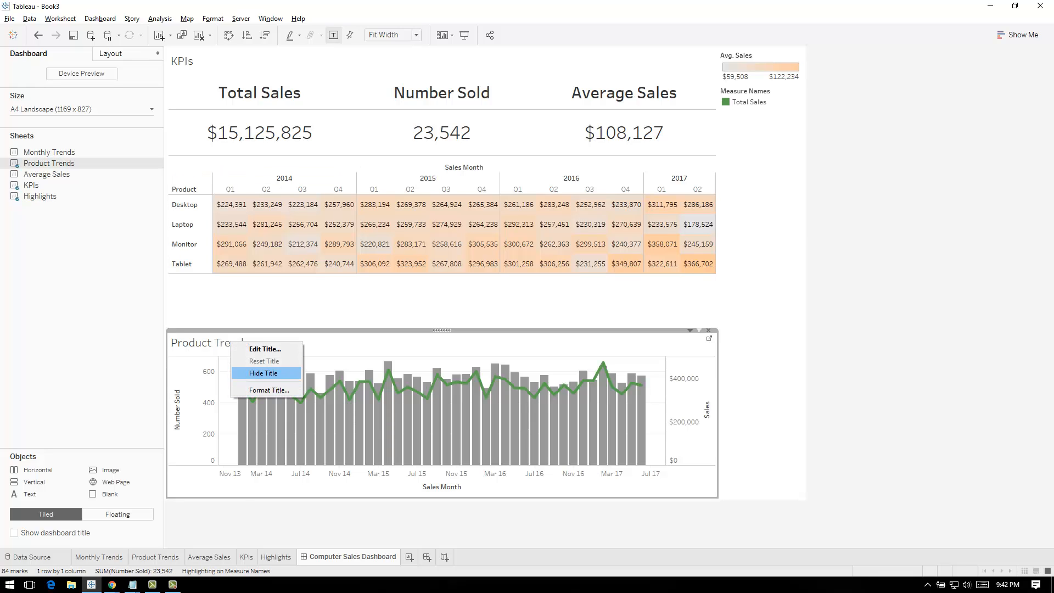
{"action": "left_click", "coordinate": [264, 373]}
{"action": "left_click", "coordinate": [439, 299]}
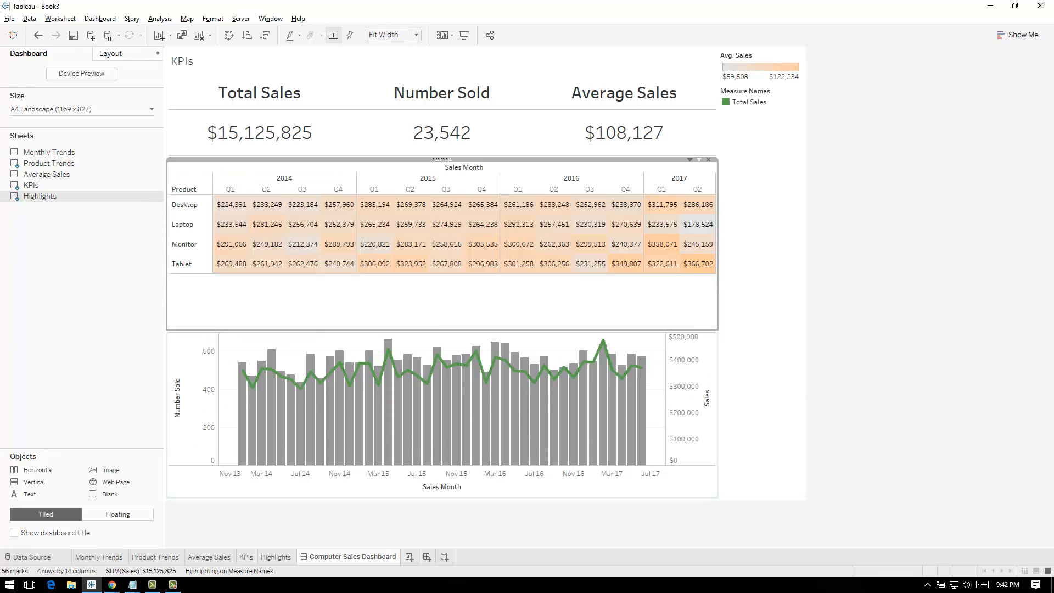
{"action": "left_click_drag", "start_coordinate": [442, 330], "coordinate": [443, 284]}
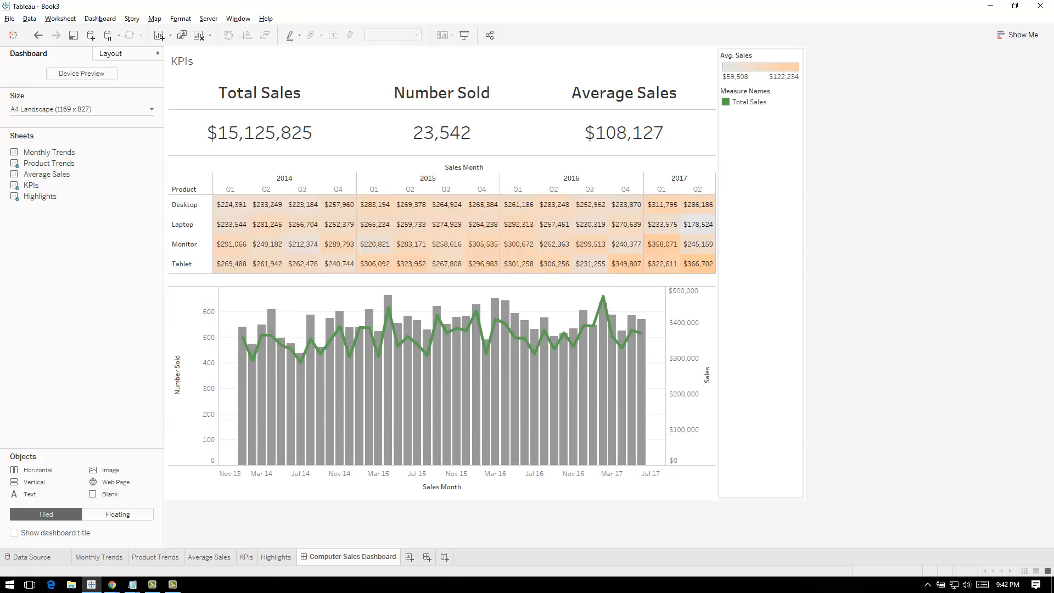
{"action": "left_click", "coordinate": [761, 247]}
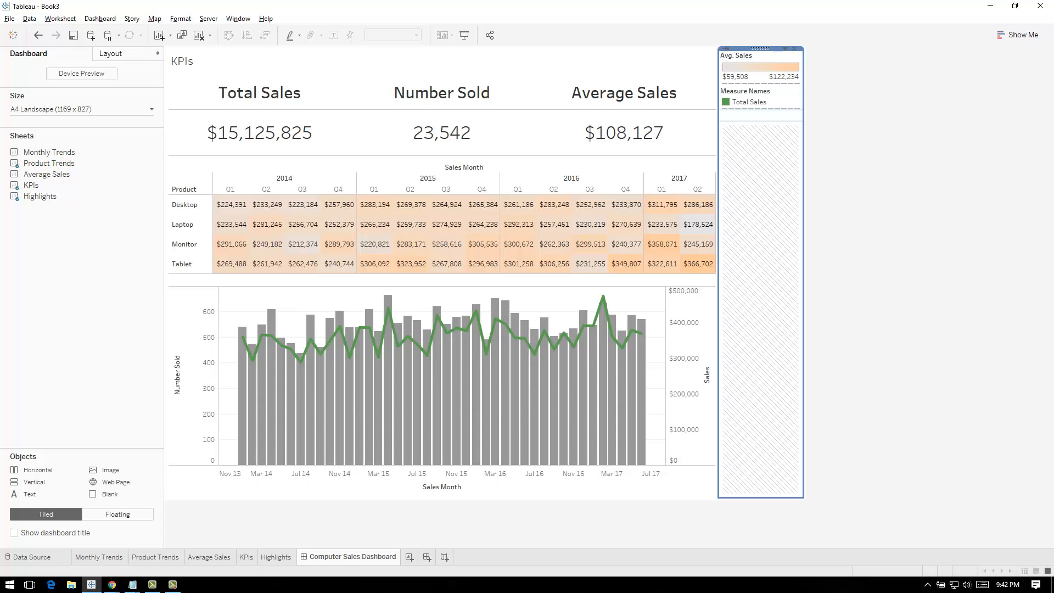
{"action": "left_click", "coordinate": [794, 49]}
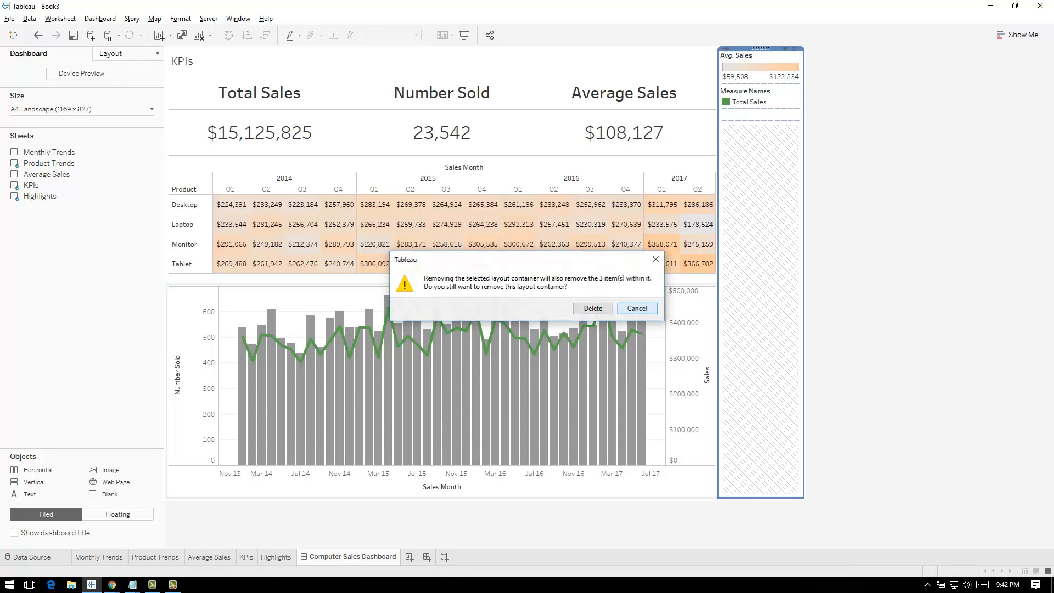
{"action": "left_click", "coordinate": [637, 308]}
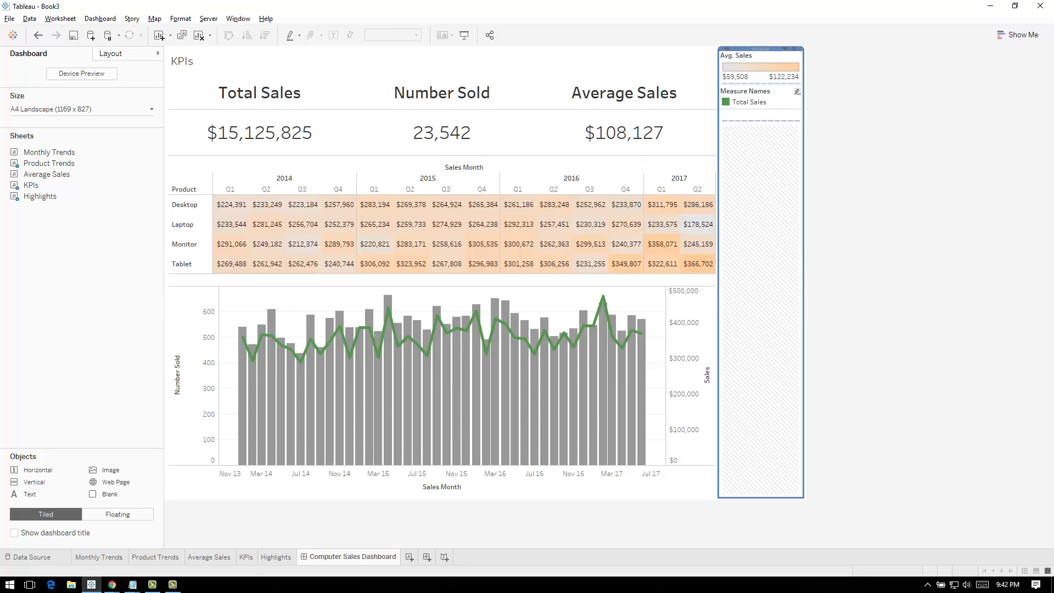
Float the Measure Names legend over the upper-left corner of the Product Trends chart and hide its title
{"action": "left_click", "coordinate": [749, 98]}
{"action": "left_click", "coordinate": [785, 84]}
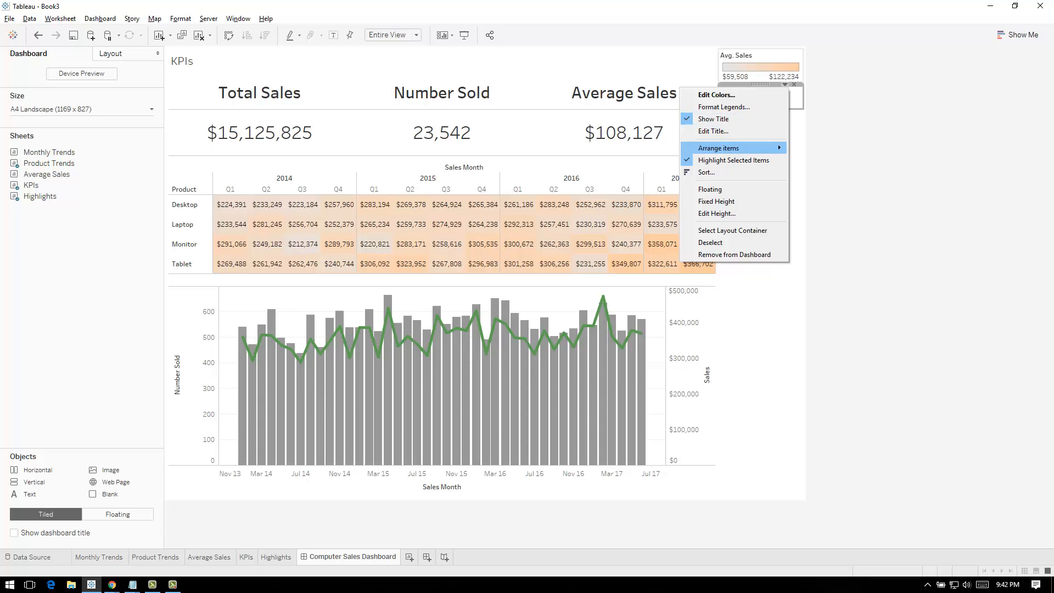
{"action": "left_click", "coordinate": [714, 189]}
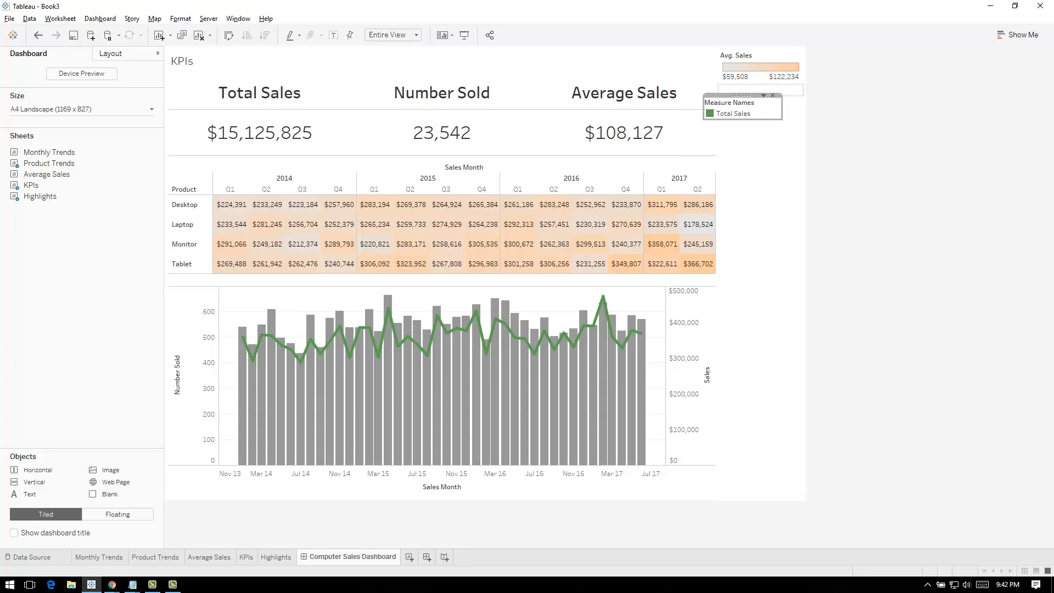
{"action": "left_click_drag", "start_coordinate": [741, 95], "coordinate": [260, 289]}
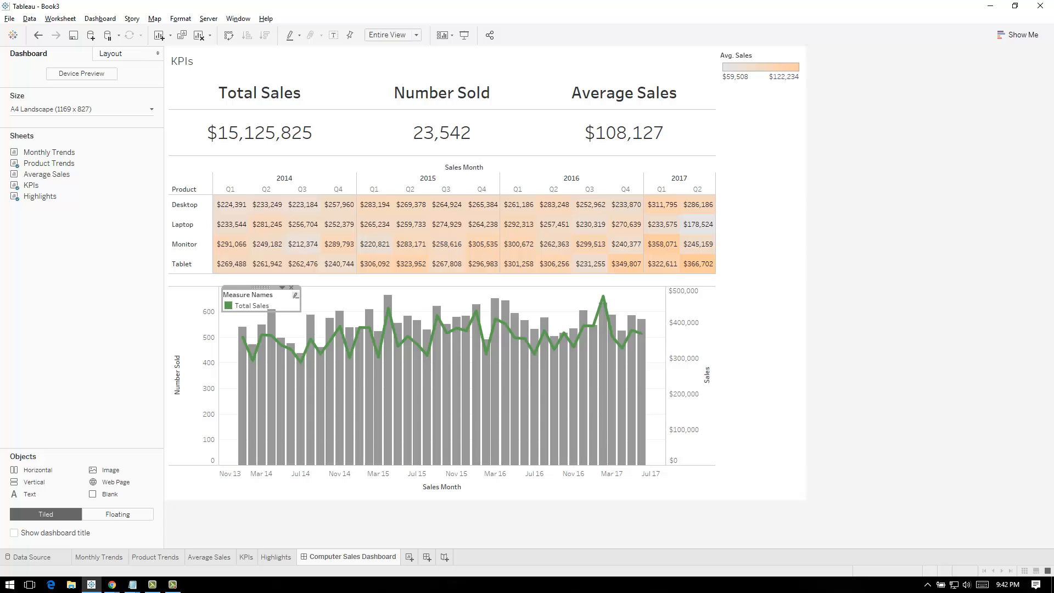
{"action": "right_click", "coordinate": [259, 291]}
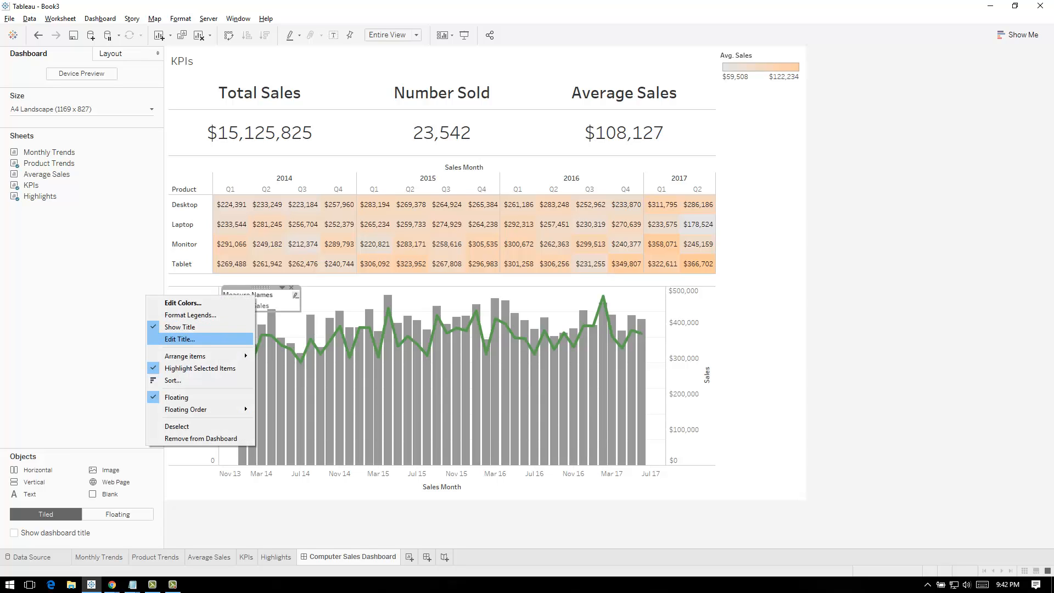
{"action": "left_click", "coordinate": [165, 324]}
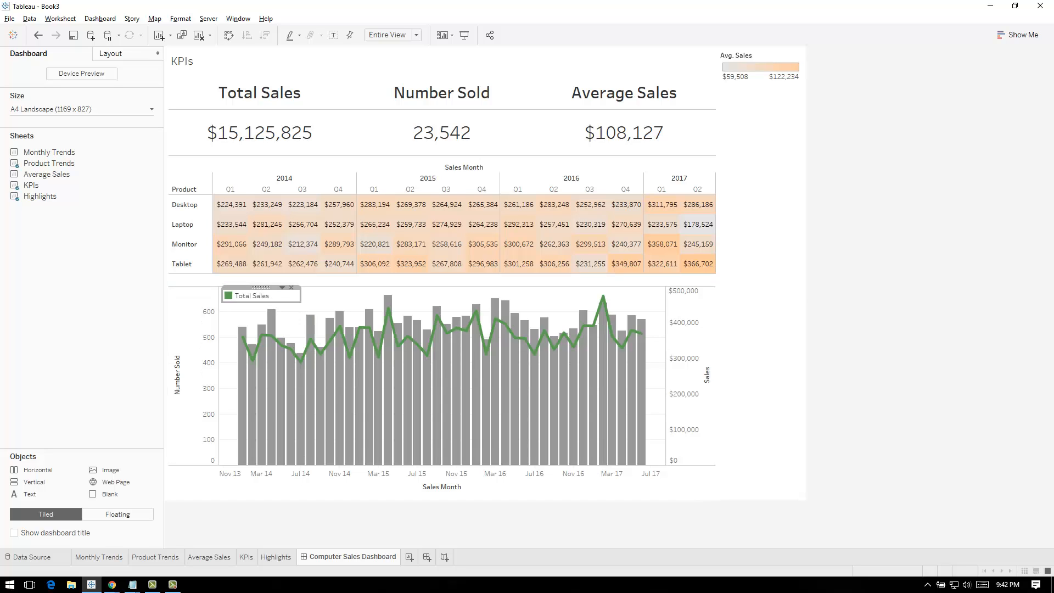
Float the Avg. Sales legend, reduce it to its title and color bar, and place it beside the Average Sales KPI
{"action": "left_click", "coordinate": [571, 168]}
{"action": "left_click", "coordinate": [760, 57]}
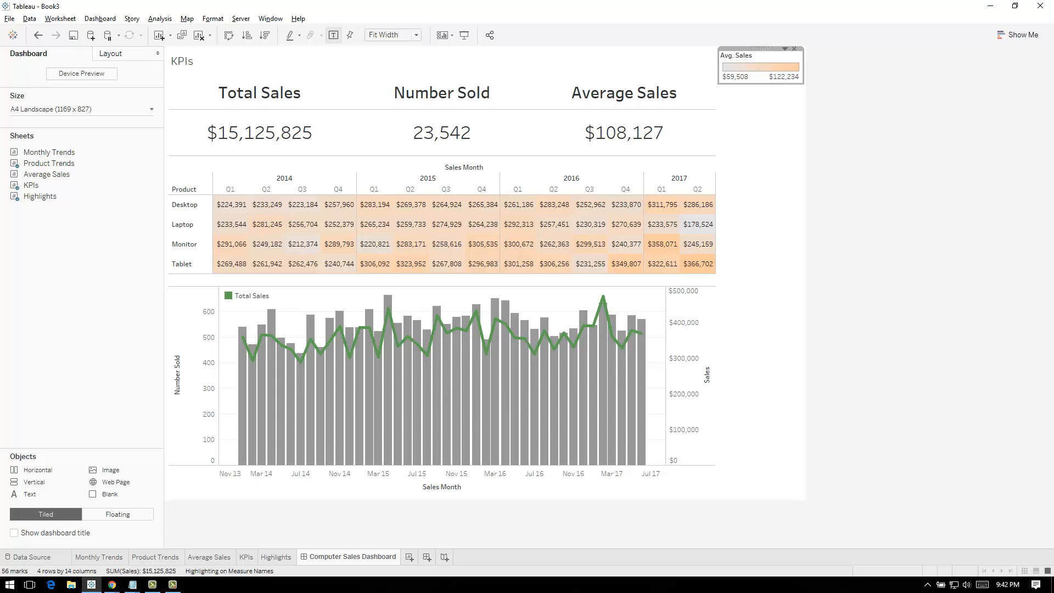
{"action": "left_click", "coordinate": [785, 48]}
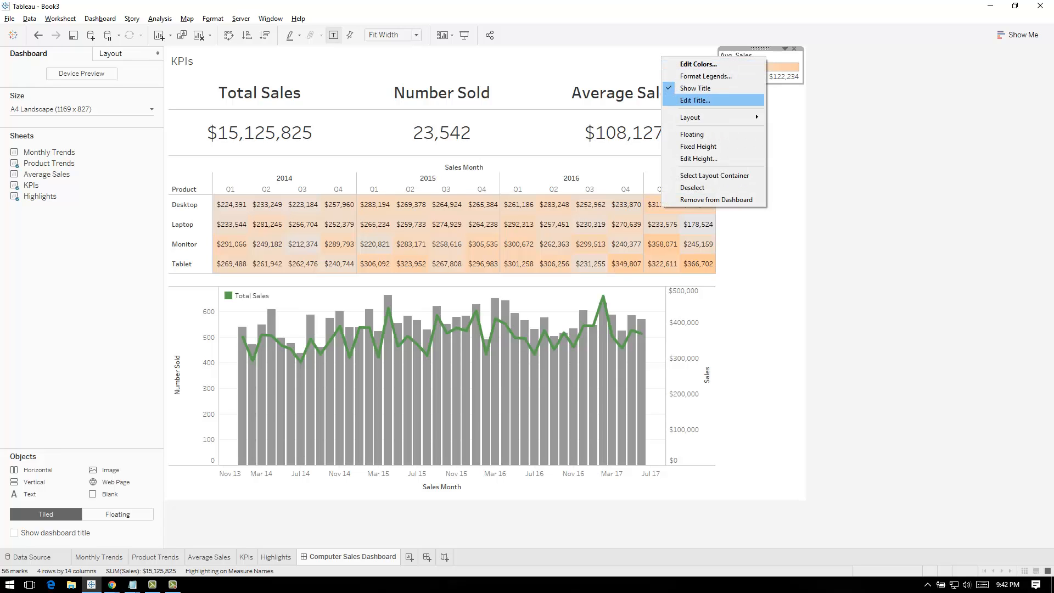
{"action": "left_click", "coordinate": [692, 134]}
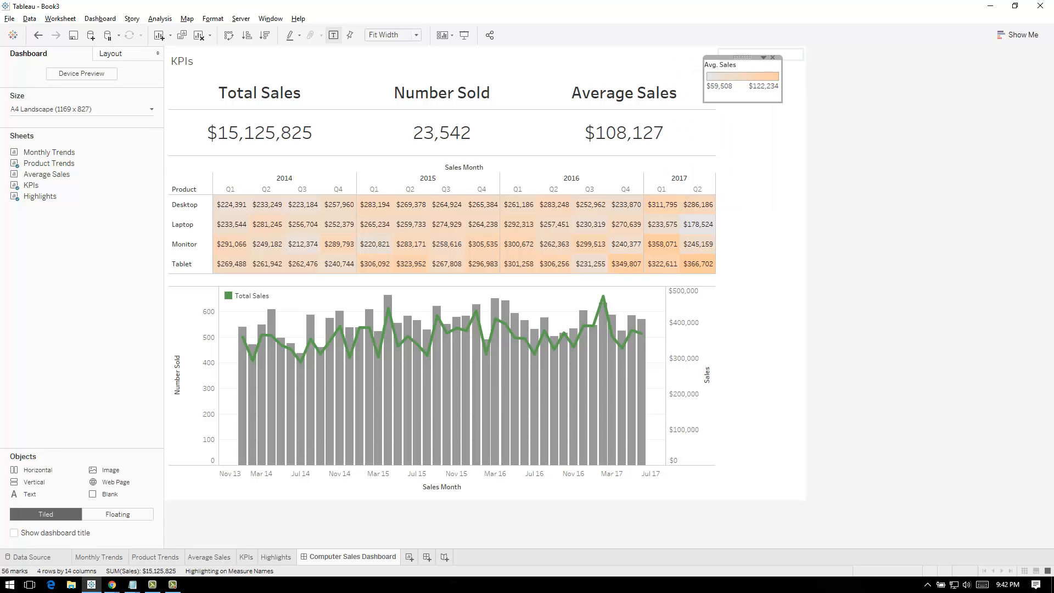
{"action": "left_click", "coordinate": [764, 57]}
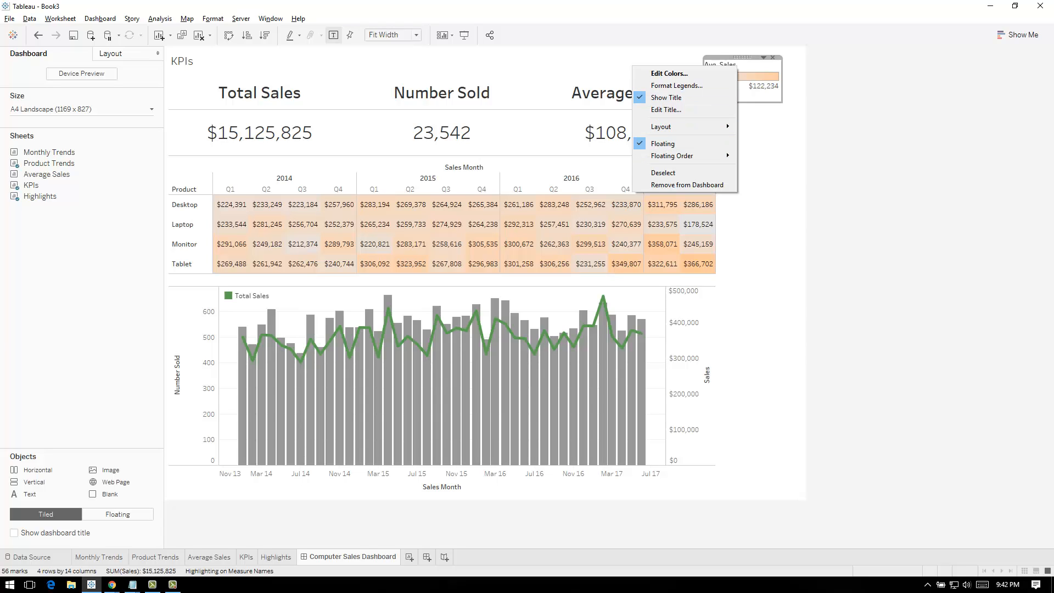
{"action": "left_click", "coordinate": [763, 57]}
{"action": "left_click_drag", "start_coordinate": [742, 57], "coordinate": [213, 166]}
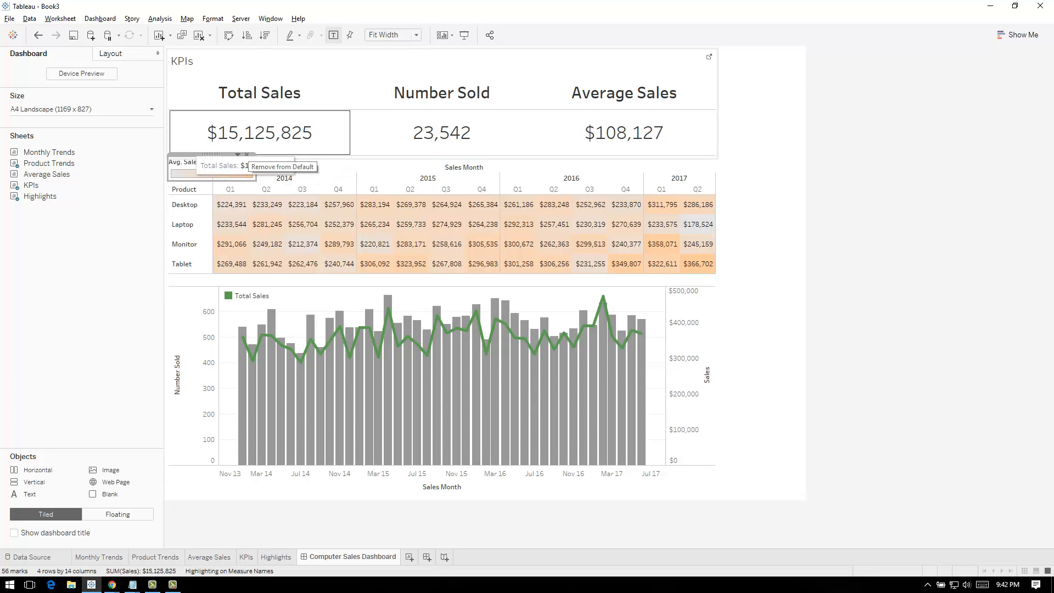
{"action": "left_click_drag", "start_coordinate": [212, 154], "coordinate": [768, 66]}
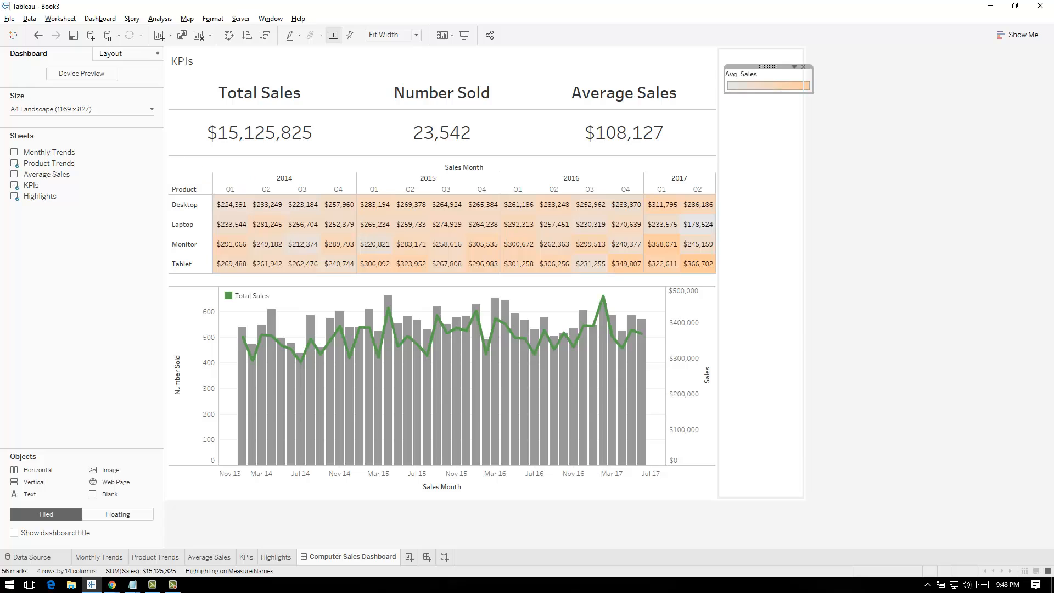
{"action": "left_click", "coordinate": [761, 168]}
{"action": "left_click", "coordinate": [796, 48]}
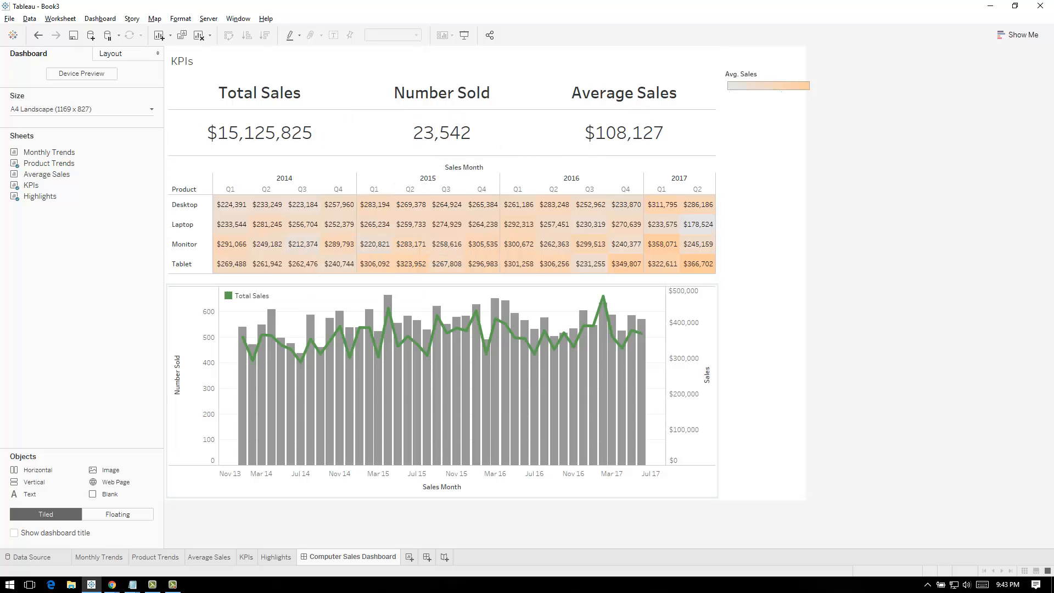
Remove the horizontal lines from the KPIs sheet by setting its row divider pane and header borders to None
{"action": "left_click", "coordinate": [184, 61]}
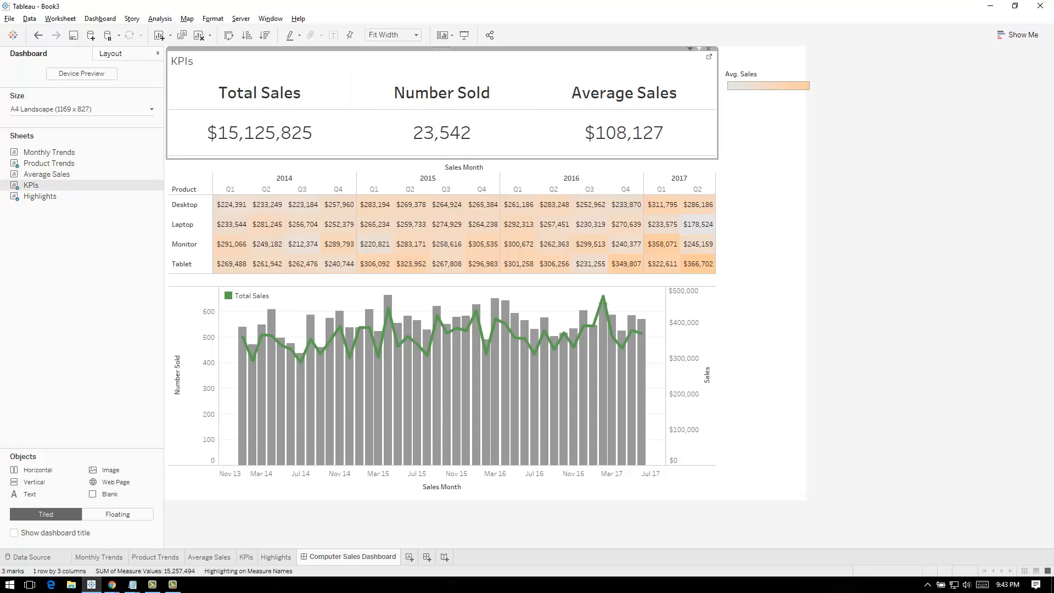
{"action": "right_click", "coordinate": [688, 111]}
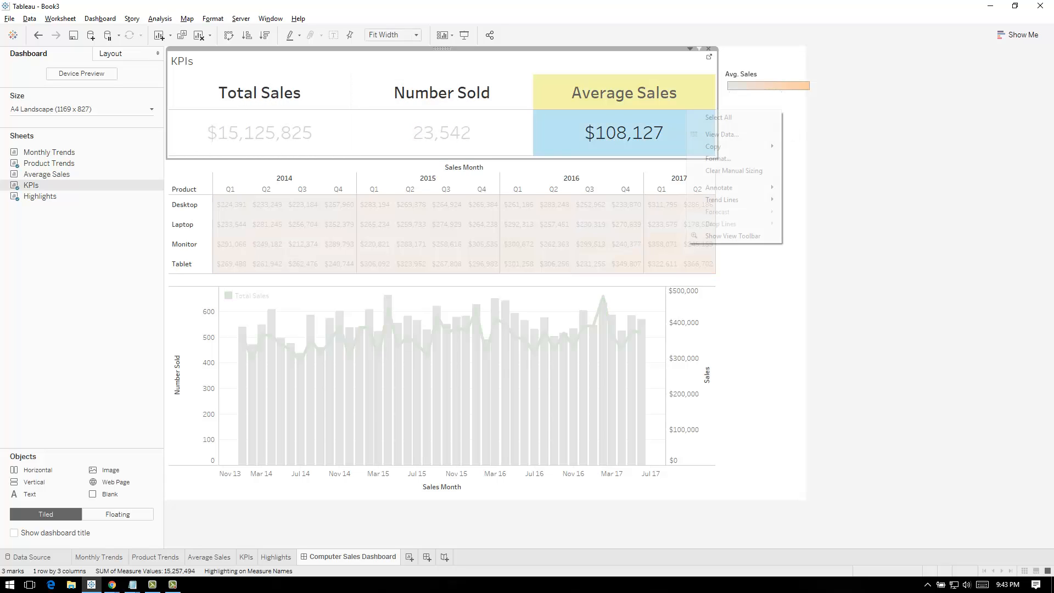
{"action": "left_click", "coordinate": [718, 158]}
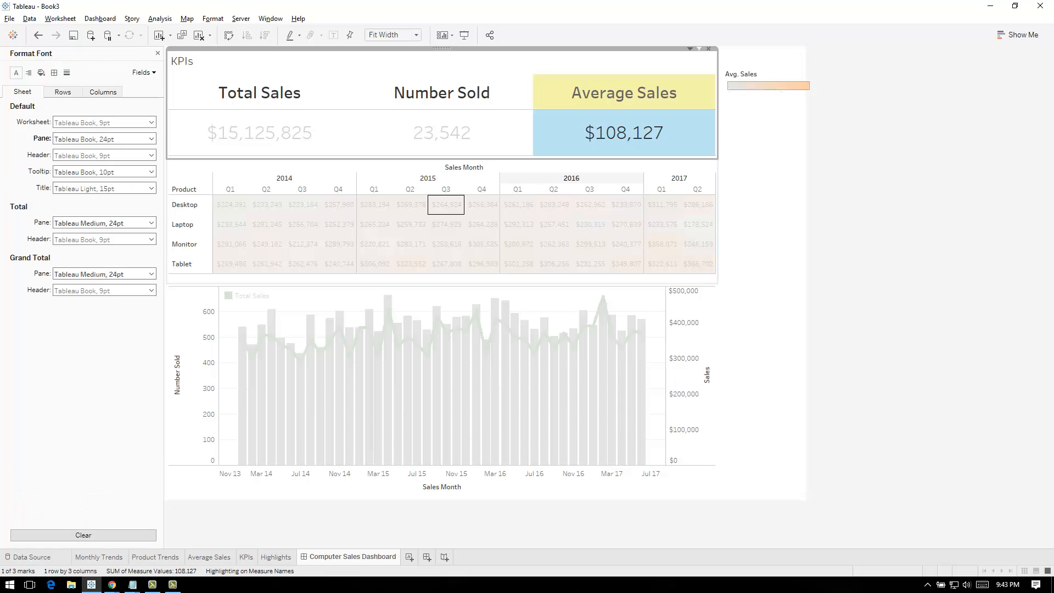
{"action": "left_click", "coordinate": [54, 73]}
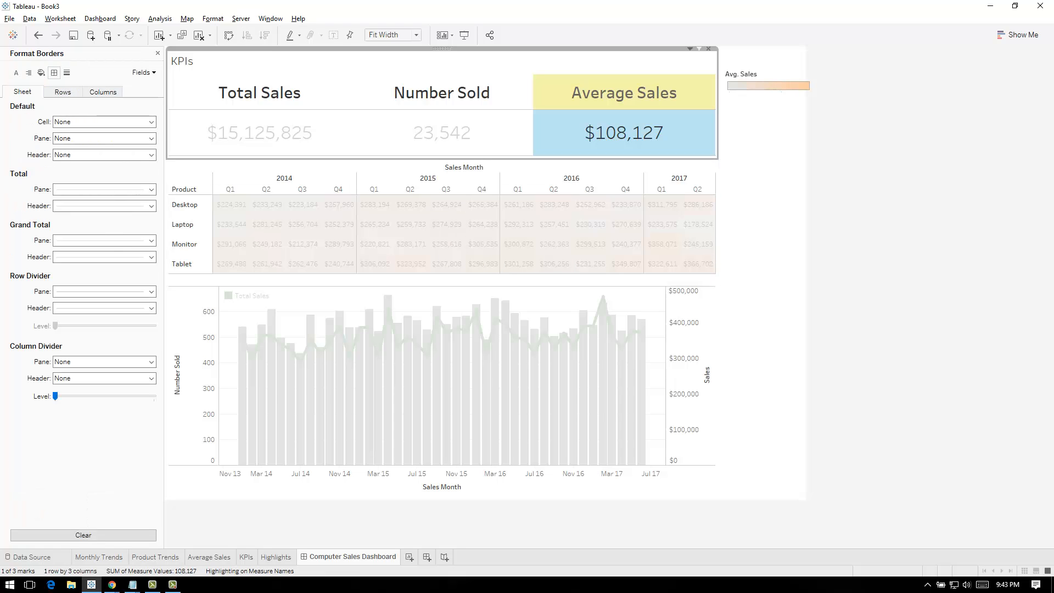
{"action": "left_click", "coordinate": [104, 292]}
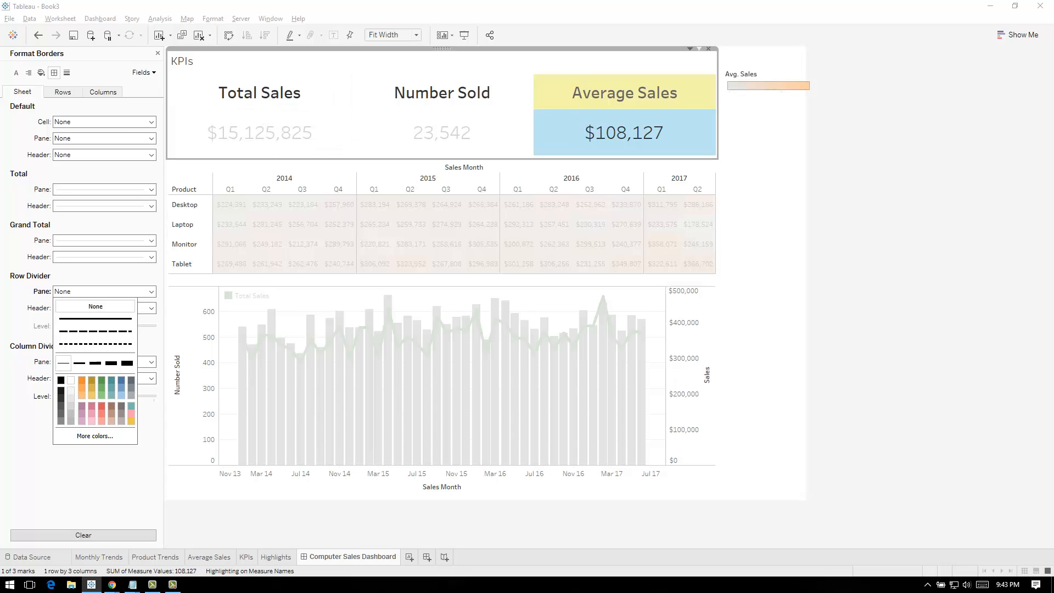
{"action": "left_click", "coordinate": [151, 362]}
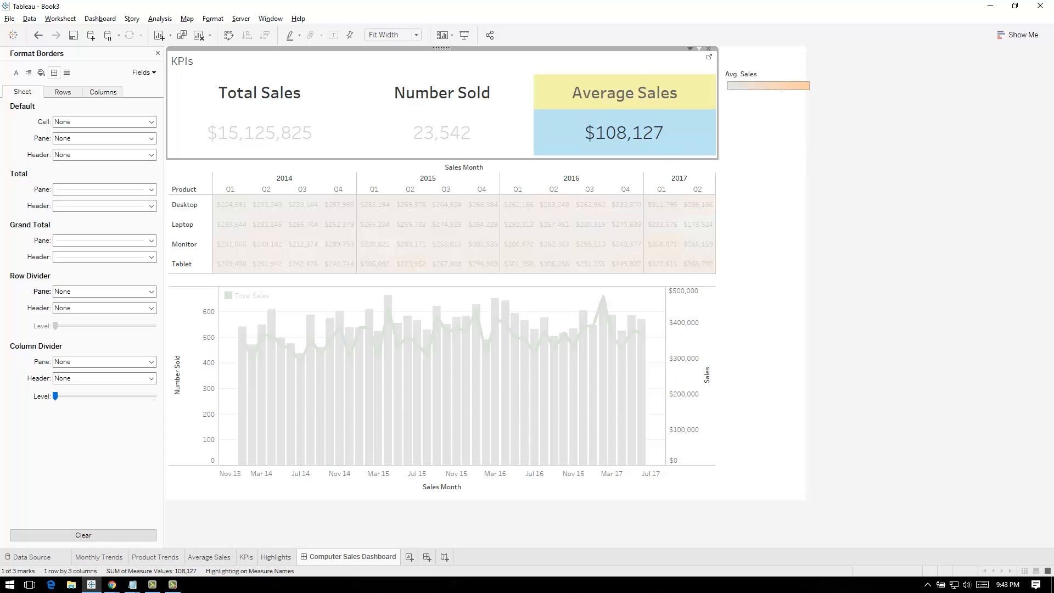
{"action": "left_click", "coordinate": [585, 125]}
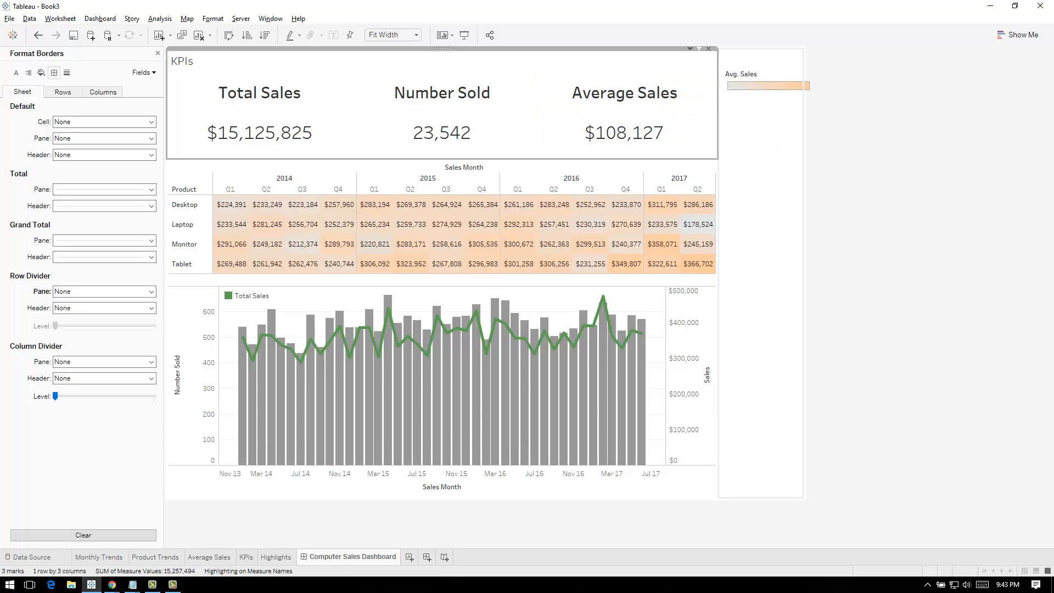
{"action": "key", "text": "Escape"}
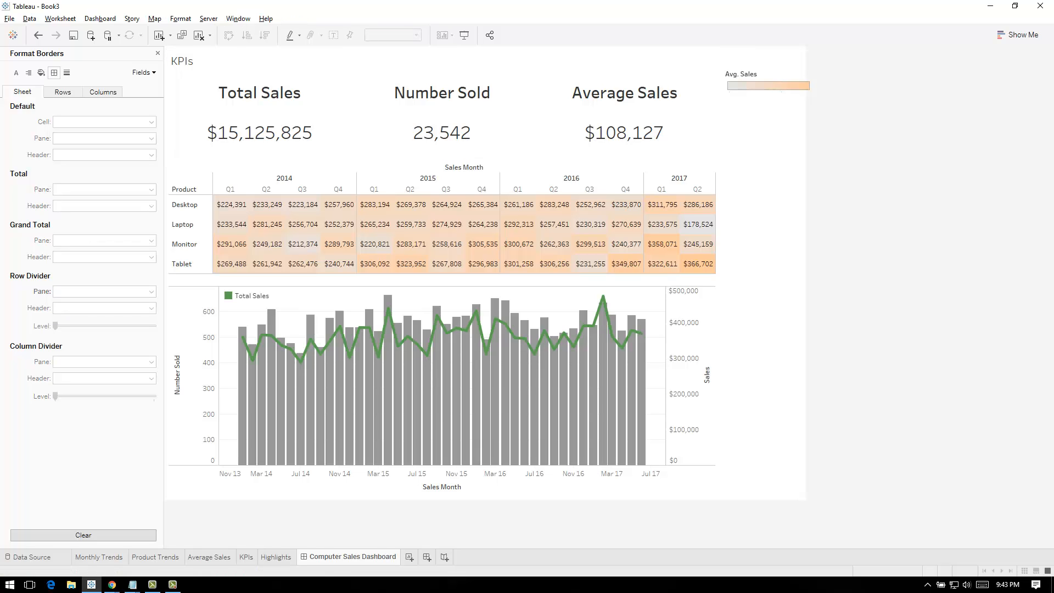
Hide the KPIs title and shrink the KPIs area so the Highlights table moves up
{"action": "right_click", "coordinate": [197, 63]}
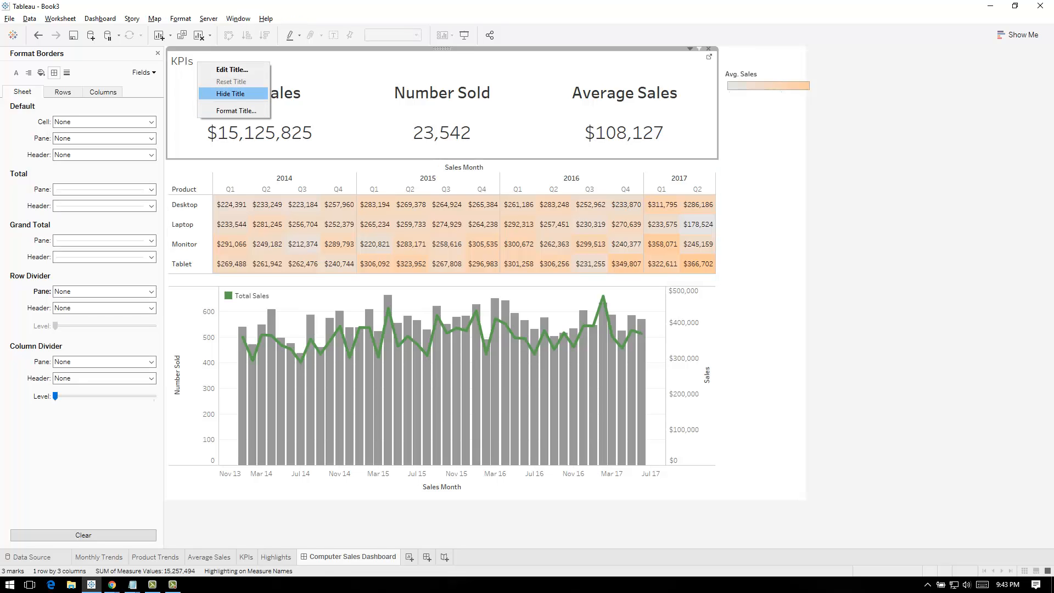
{"action": "left_click", "coordinate": [231, 93]}
{"action": "key", "text": "Escape"}
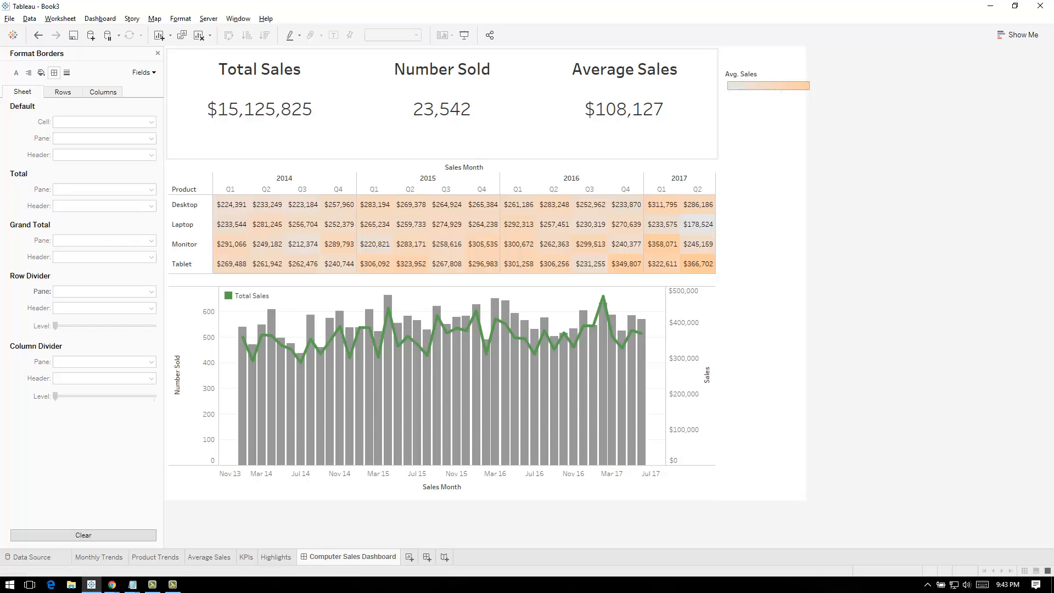
{"action": "mouse_move", "coordinate": [442, 159]}
{"action": "left_mouse_down"}
{"action": "mouse_move", "coordinate": [442, 130]}
{"action": "mouse_move", "coordinate": [442, 139]}
{"action": "left_mouse_up"}
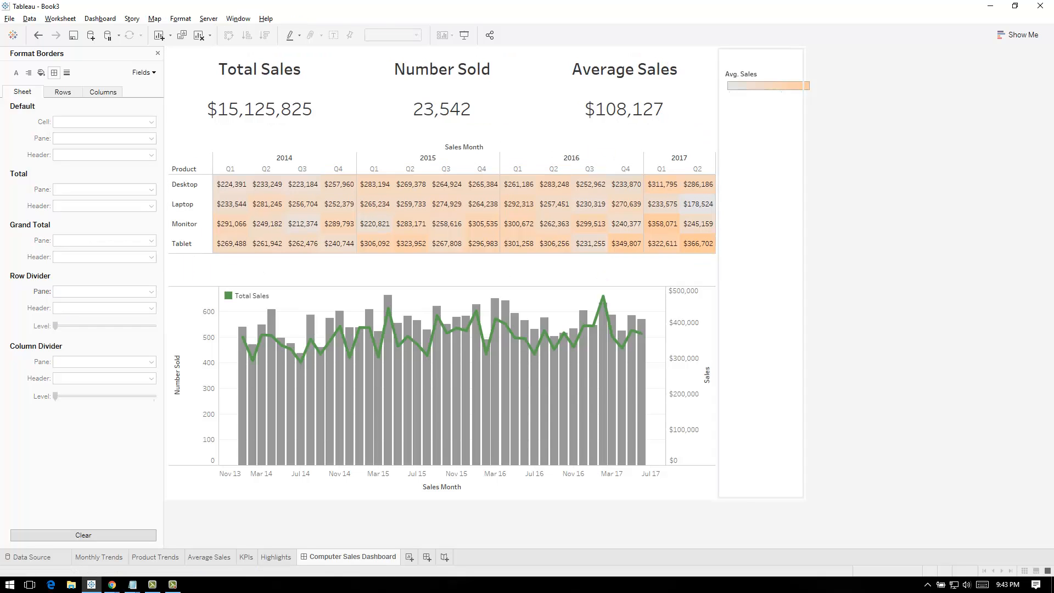
Delete the layout container beside the sheets and move the Avg. Sales legend just below the Highlights table's 2017 columns
{"action": "left_click", "coordinate": [761, 165]}
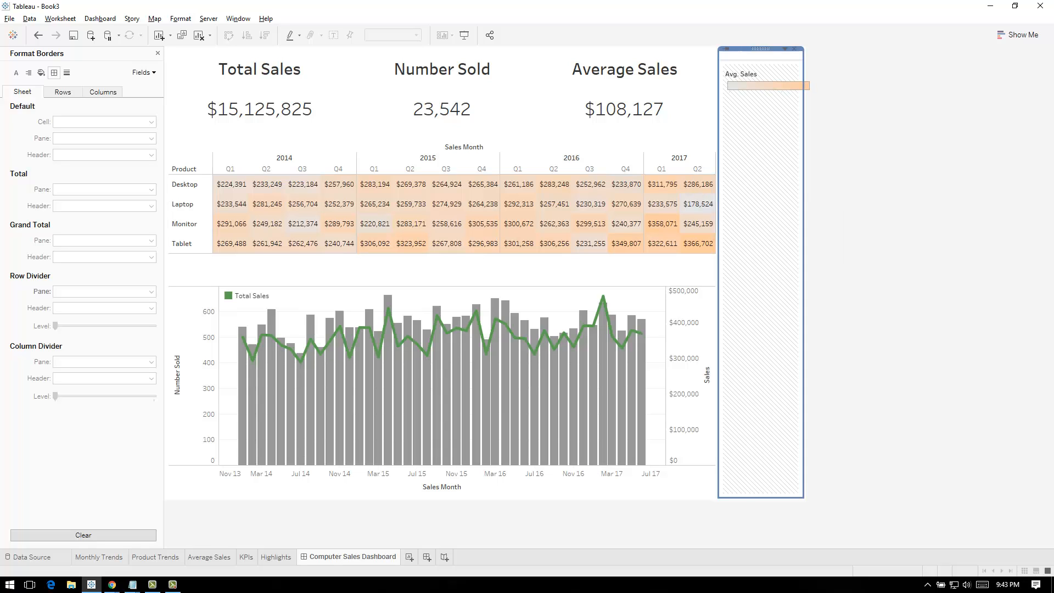
{"action": "left_click", "coordinate": [795, 49]}
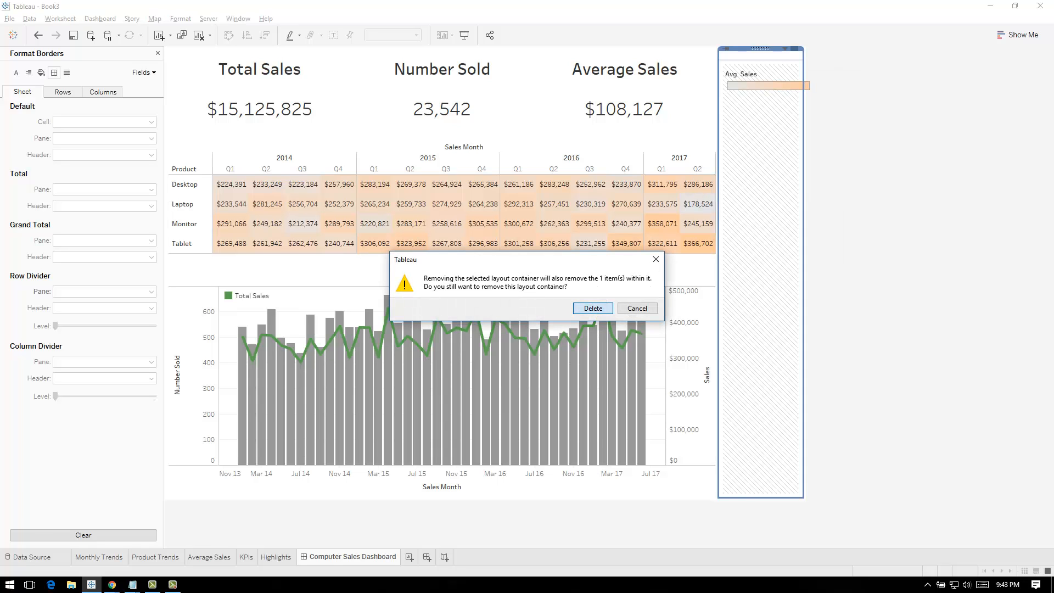
{"action": "left_click", "coordinate": [593, 308]}
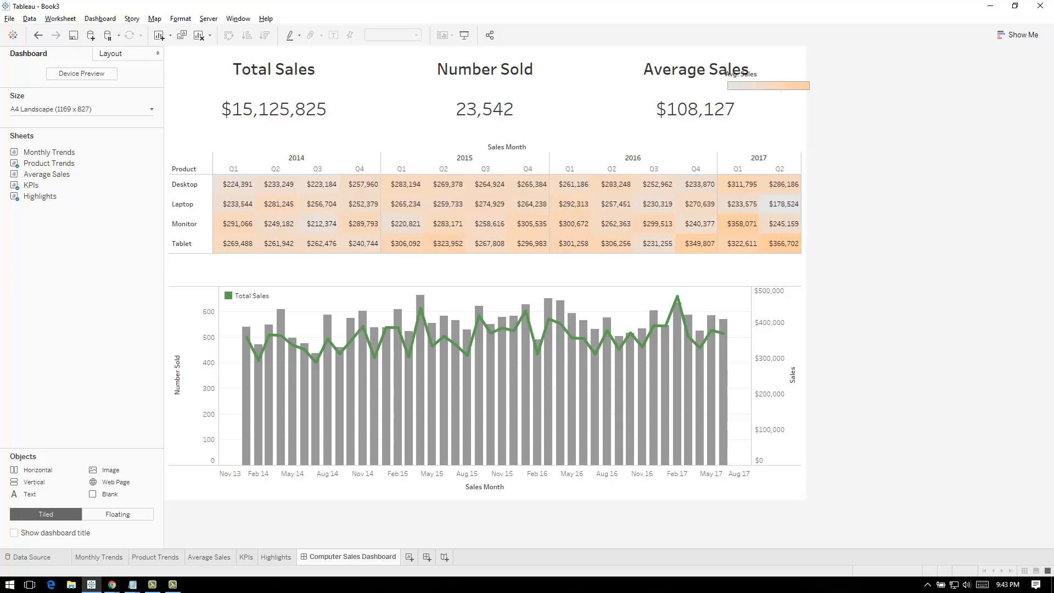
{"action": "left_click", "coordinate": [768, 75]}
{"action": "left_click_drag", "start_coordinate": [768, 67], "coordinate": [760, 257]}
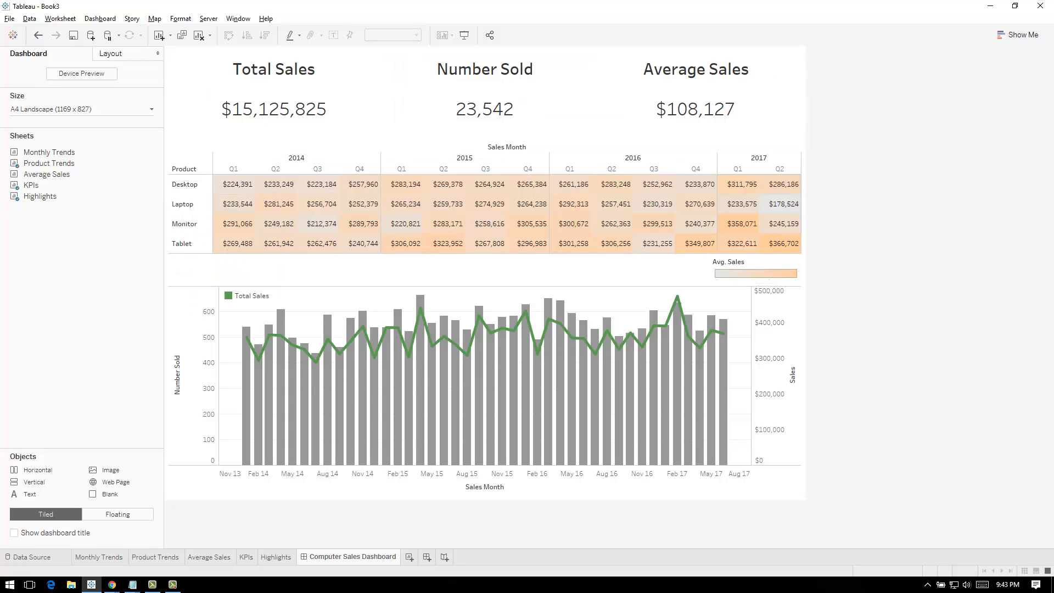
Hide the row and column field labels of the Highlights table and make its rows slightly taller
{"action": "right_click", "coordinate": [182, 170]}
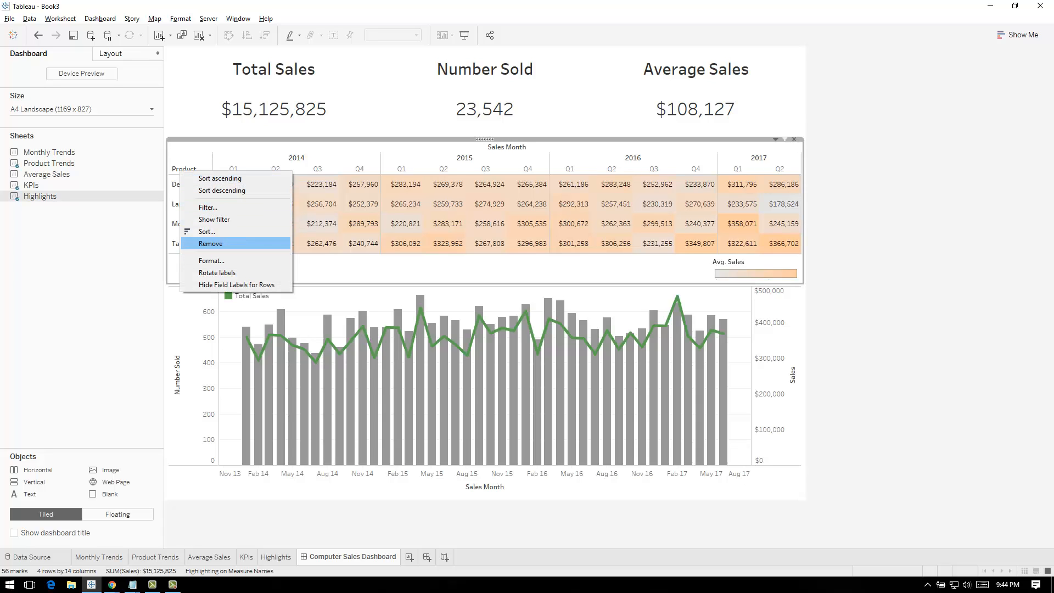
{"action": "left_click", "coordinate": [236, 284]}
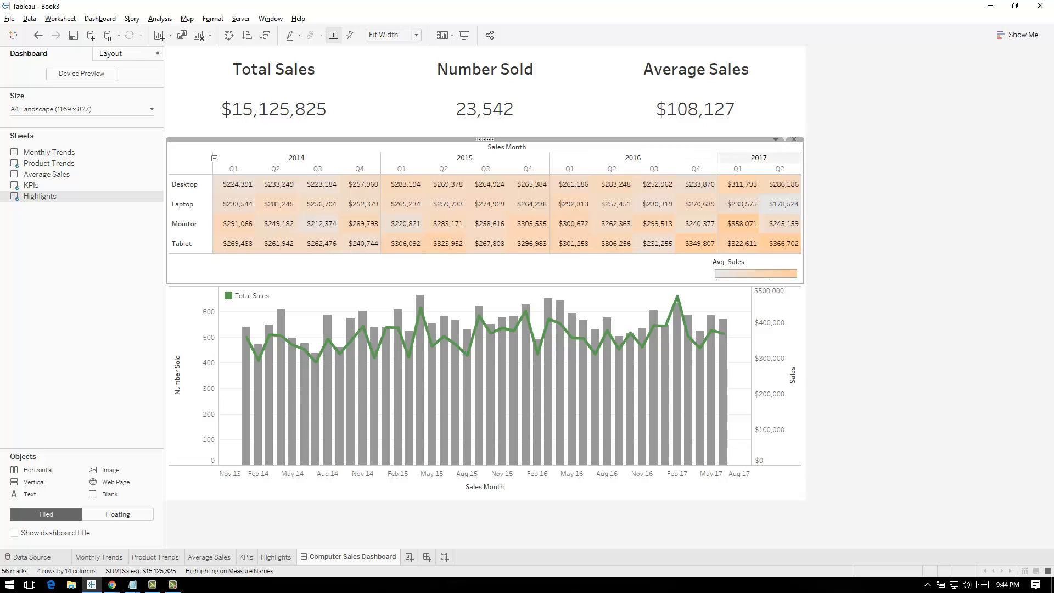
{"action": "right_click", "coordinate": [518, 147]}
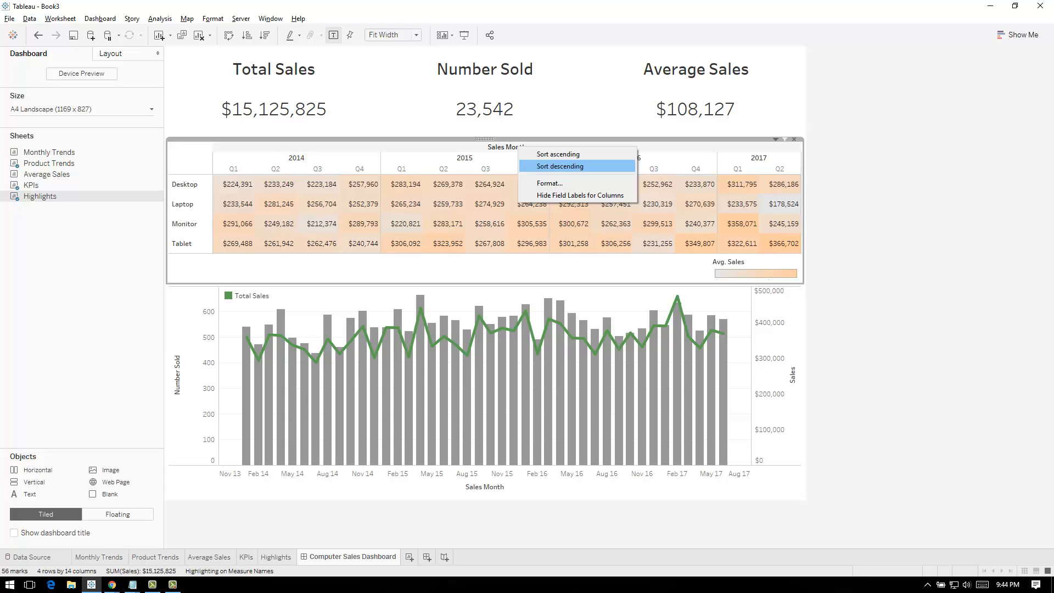
{"action": "left_click", "coordinate": [580, 195]}
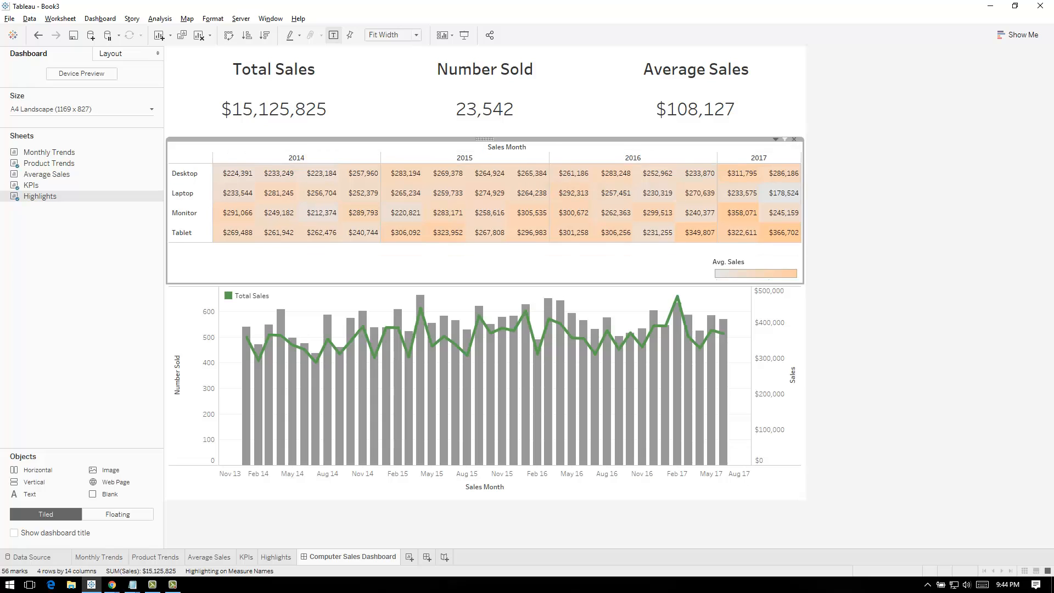
{"action": "left_click", "coordinate": [853, 255]}
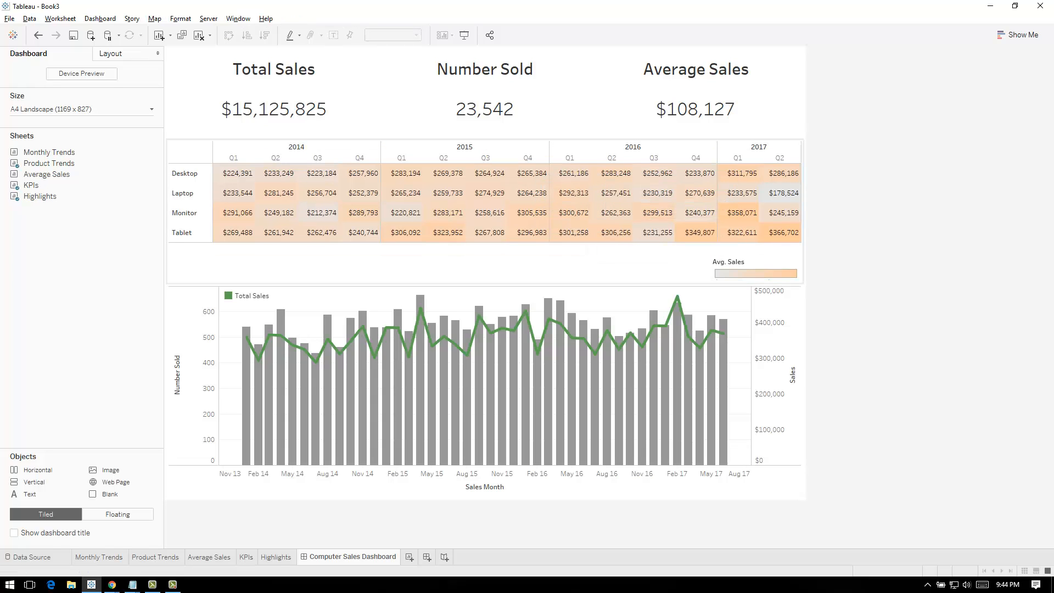
{"action": "left_click_drag", "start_coordinate": [585, 242], "coordinate": [585, 256]}
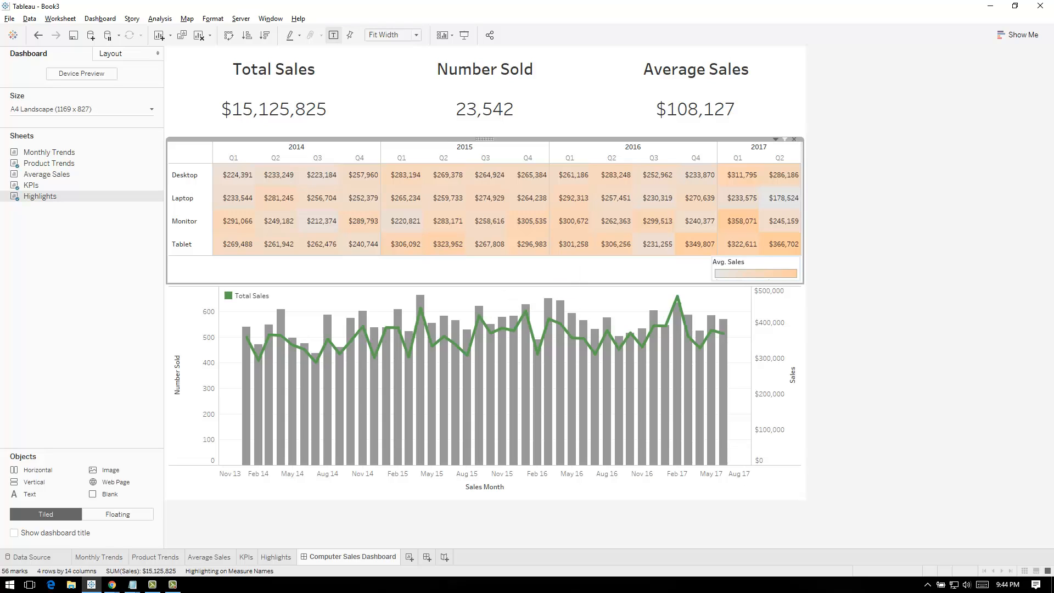
Move the Avg. Sales legend above the Highlights table's 2017 columns and set the table's fit to Entire View
{"action": "left_click", "coordinate": [755, 268]}
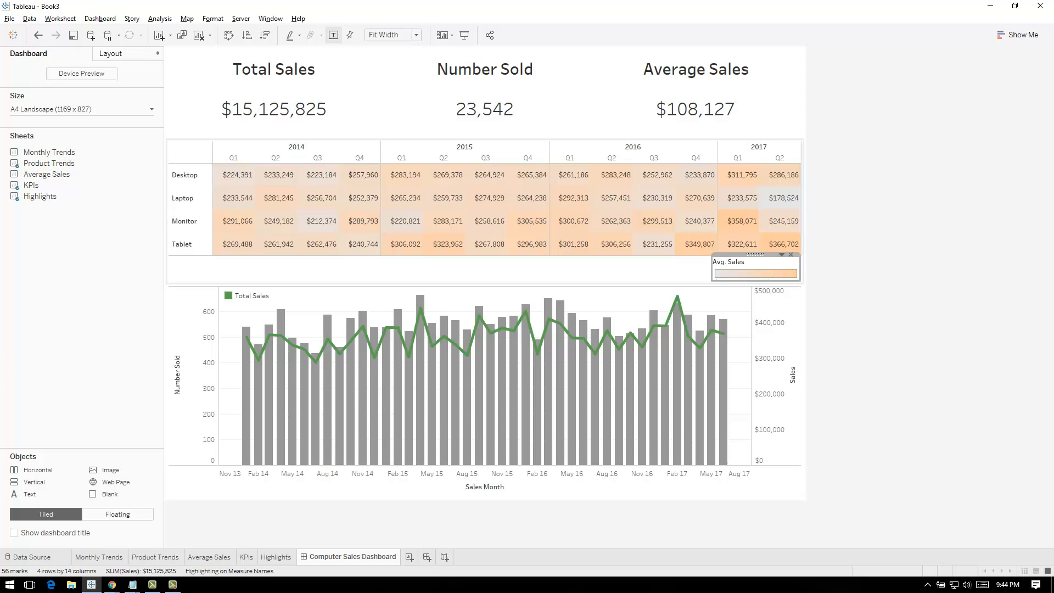
{"action": "left_click_drag", "start_coordinate": [756, 255], "coordinate": [760, 126]}
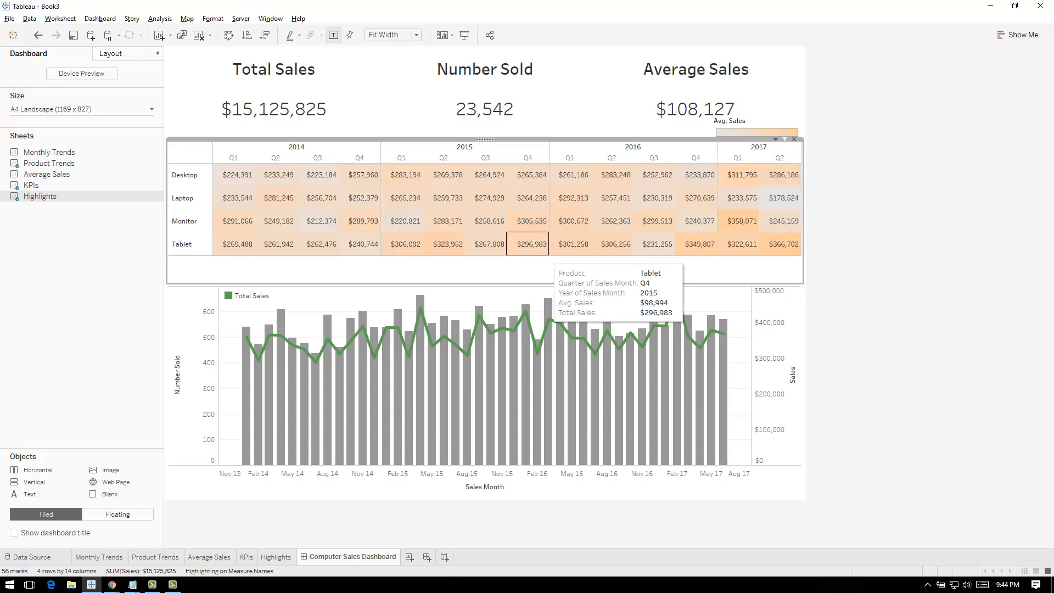
{"action": "left_click", "coordinate": [775, 138]}
{"action": "mouse_move", "coordinate": [769, 174]}
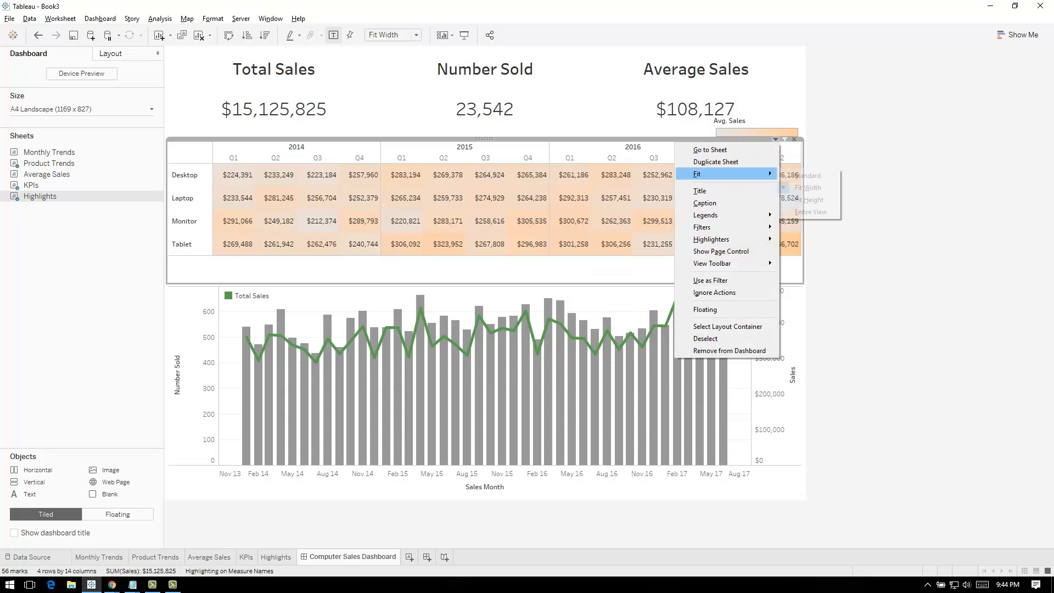
{"action": "left_click", "coordinate": [808, 211]}
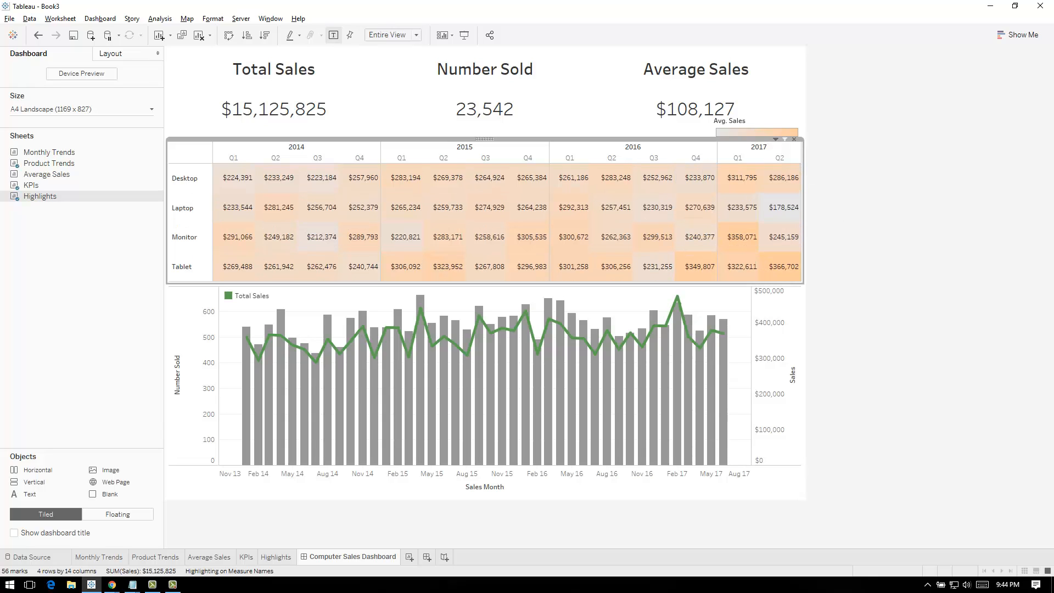
{"action": "left_click", "coordinate": [858, 218]}
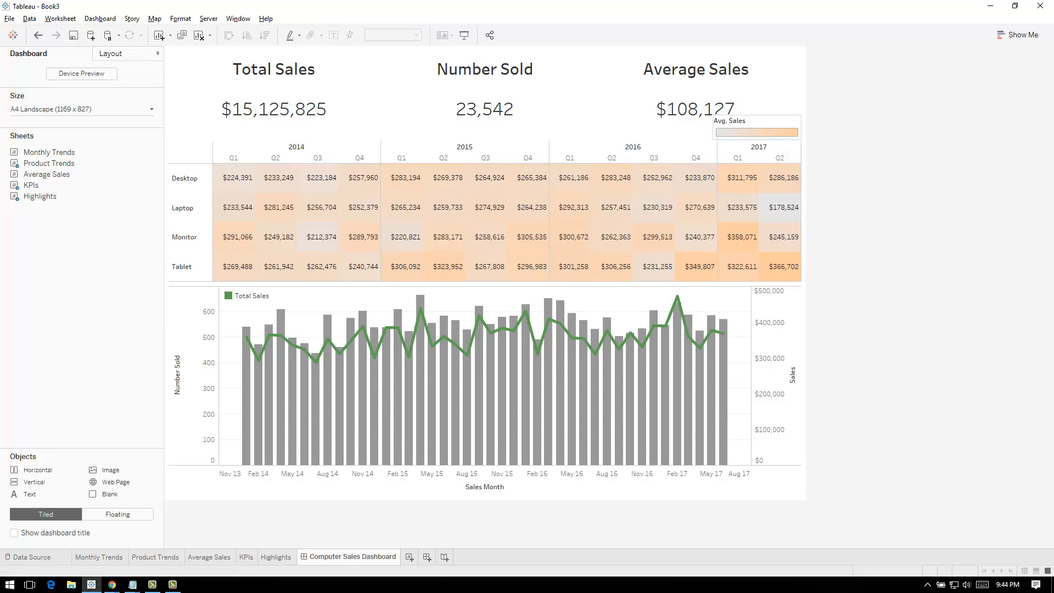
Move the Avg. Sales legend between the Number Sold and Average Sales KPIs
{"action": "left_click", "coordinate": [765, 121]}
{"action": "left_click_drag", "start_coordinate": [757, 113], "coordinate": [728, 245]}
{"action": "left_click_drag", "start_coordinate": [757, 164], "coordinate": [580, 88]}
{"action": "left_click", "coordinate": [868, 148]}
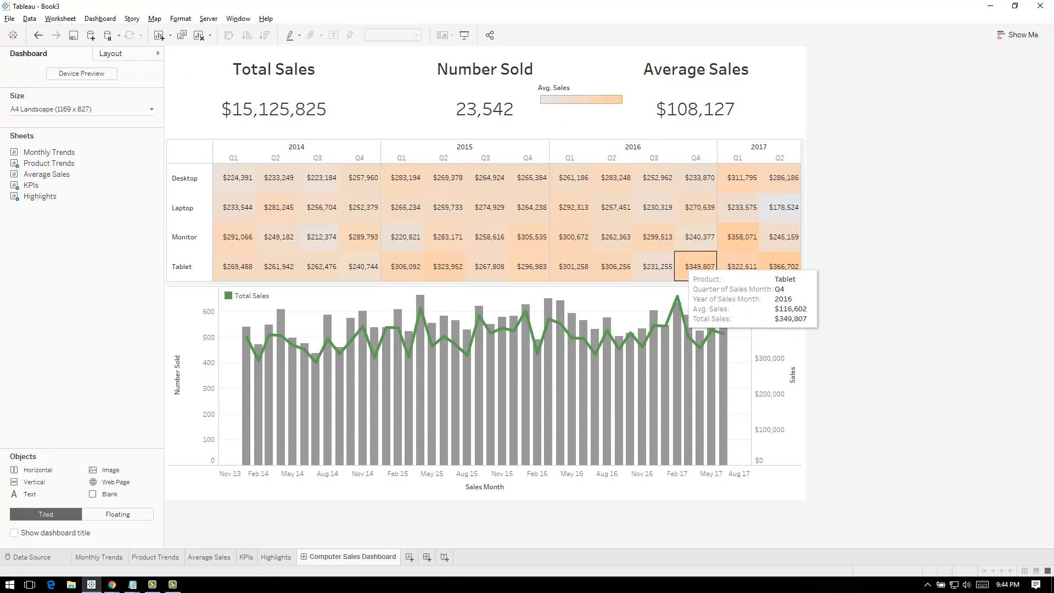
Open the formatting settings for the Highlights table's field labels
{"action": "right_click", "coordinate": [192, 156]}
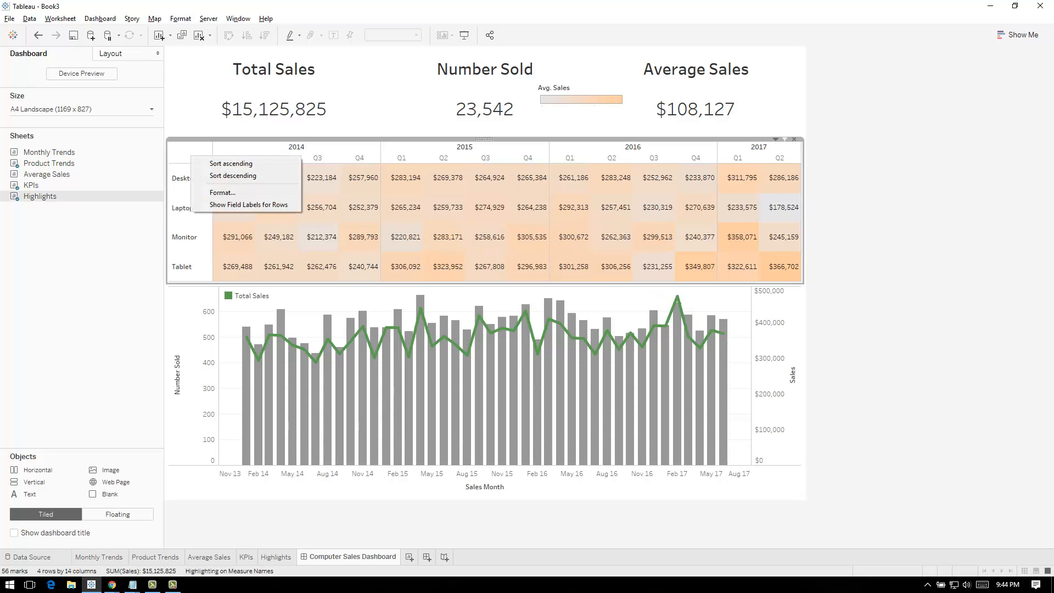
{"action": "left_click", "coordinate": [220, 193]}
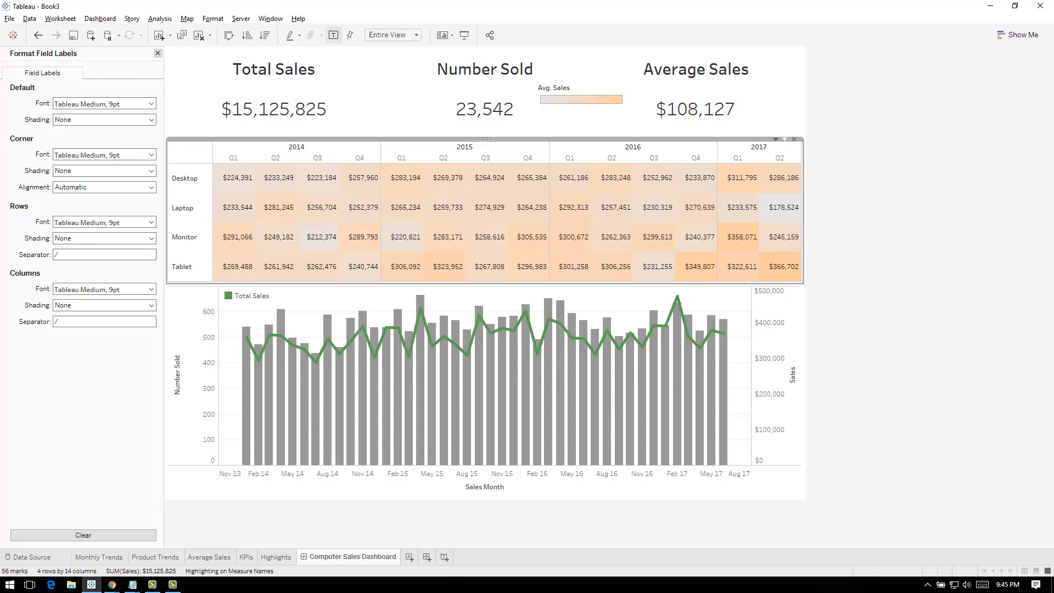
{"action": "left_click", "coordinate": [157, 53]}
{"action": "right_click", "coordinate": [185, 156]}
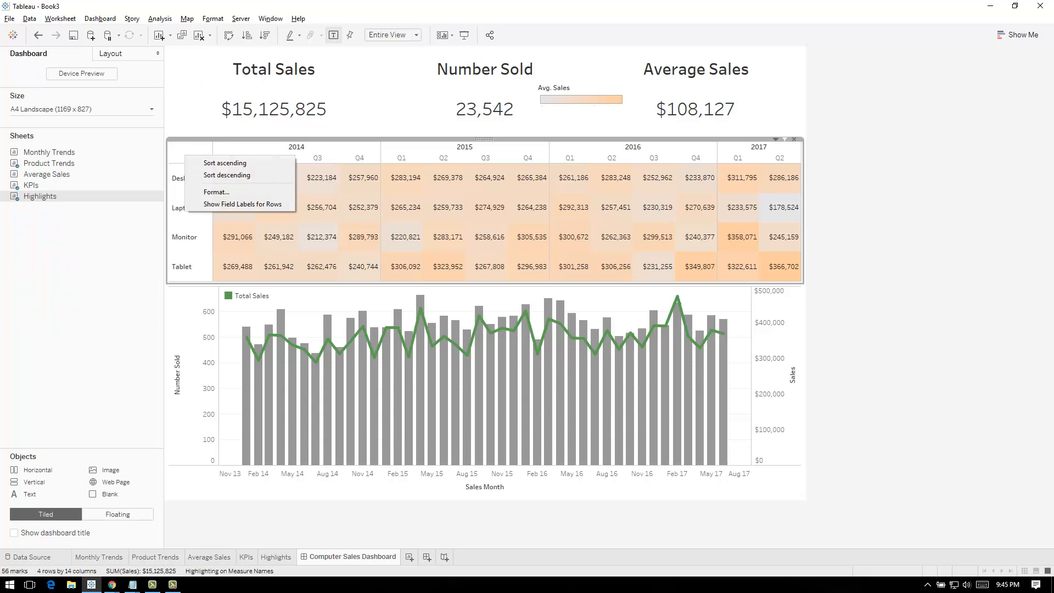
{"action": "left_click", "coordinate": [220, 192]}
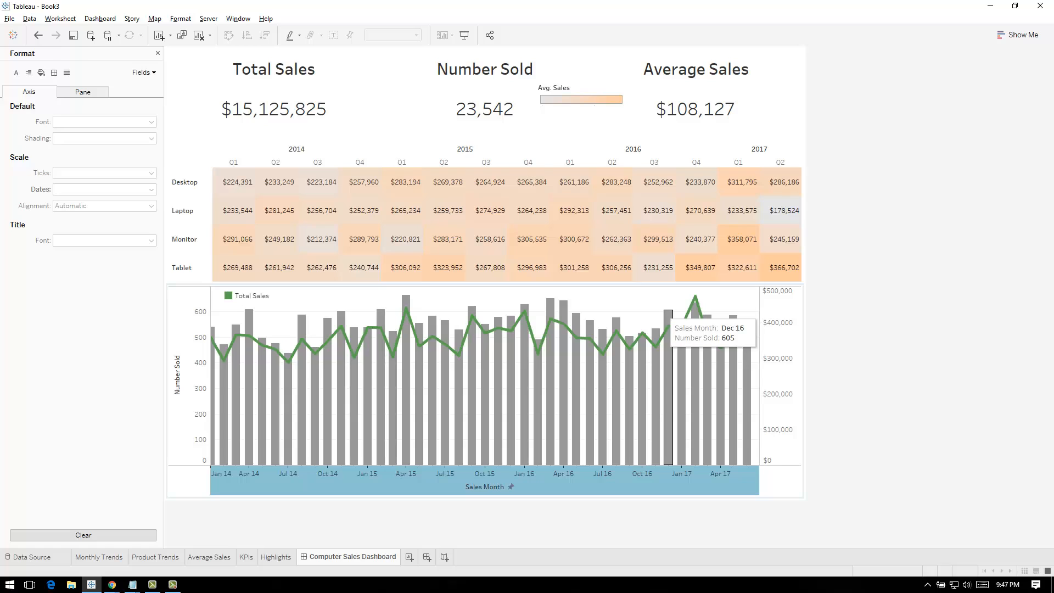
Open the formatting settings of the Sales axis and the Number Sold axis in the Product Trends chart
{"action": "right_click", "coordinate": [708, 324]}
{"action": "left_click", "coordinate": [780, 308]}
{"action": "right_click", "coordinate": [773, 315]}
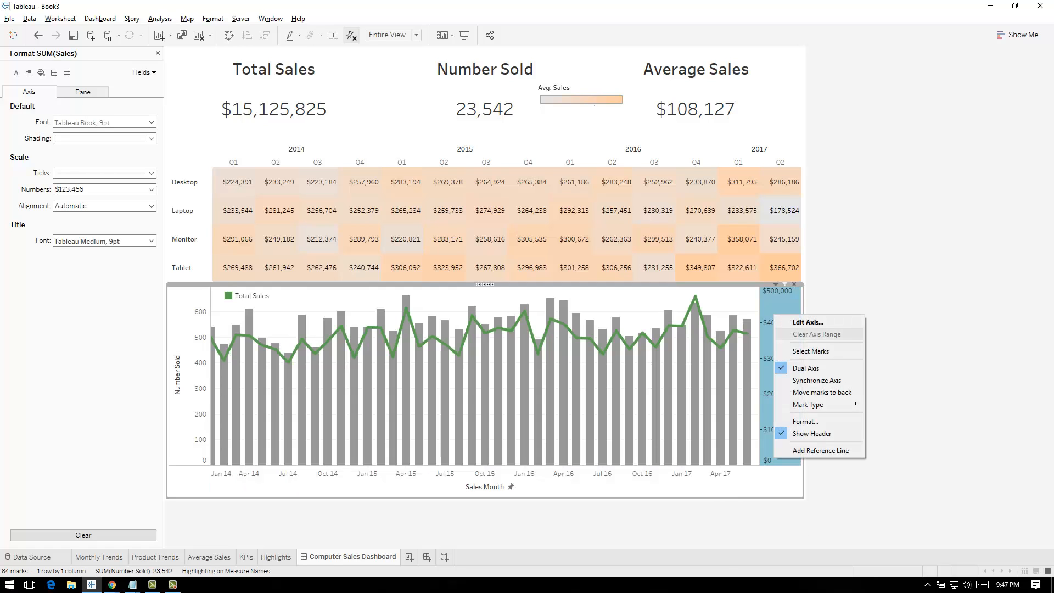
{"action": "left_click", "coordinate": [807, 422]}
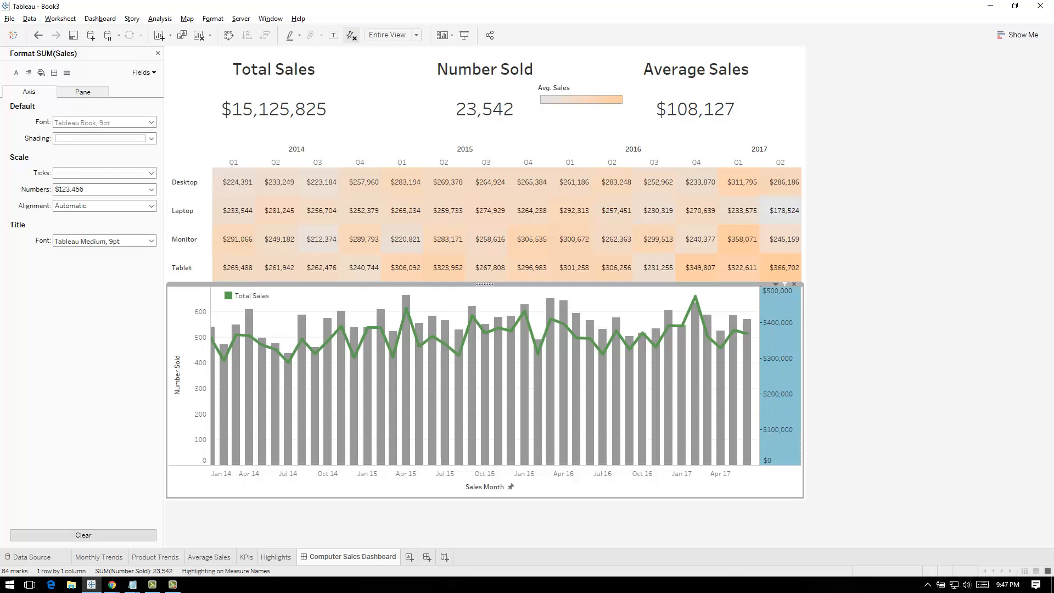
{"action": "left_click", "coordinate": [189, 329]}
{"action": "right_click", "coordinate": [208, 295]}
{"action": "left_click", "coordinate": [245, 388]}
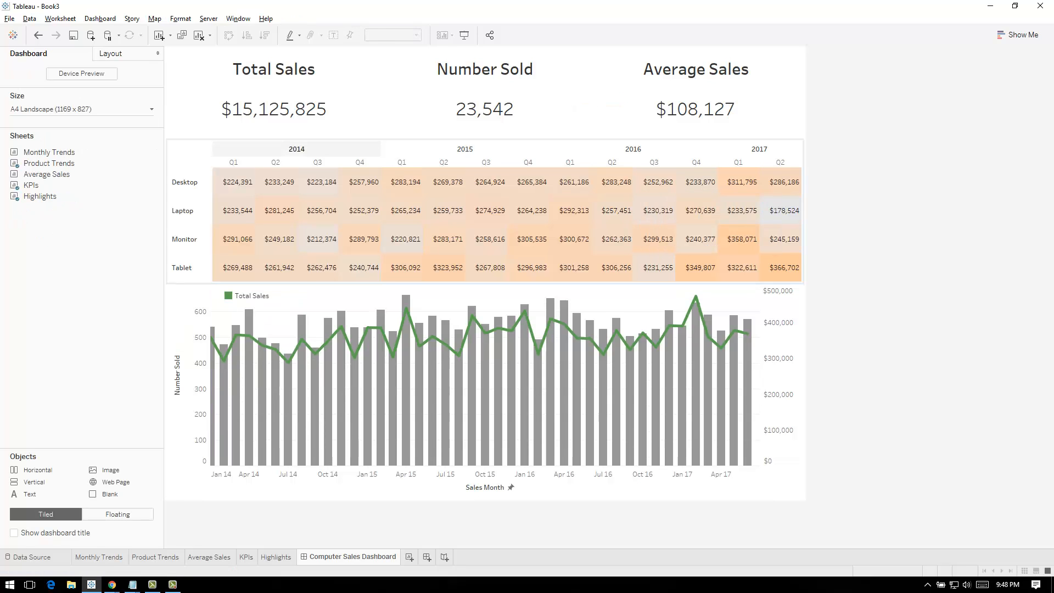
Try showing the row field labels on the Highlights table and undo the change
{"action": "right_click", "coordinate": [189, 146]}
{"action": "left_click", "coordinate": [231, 195]}
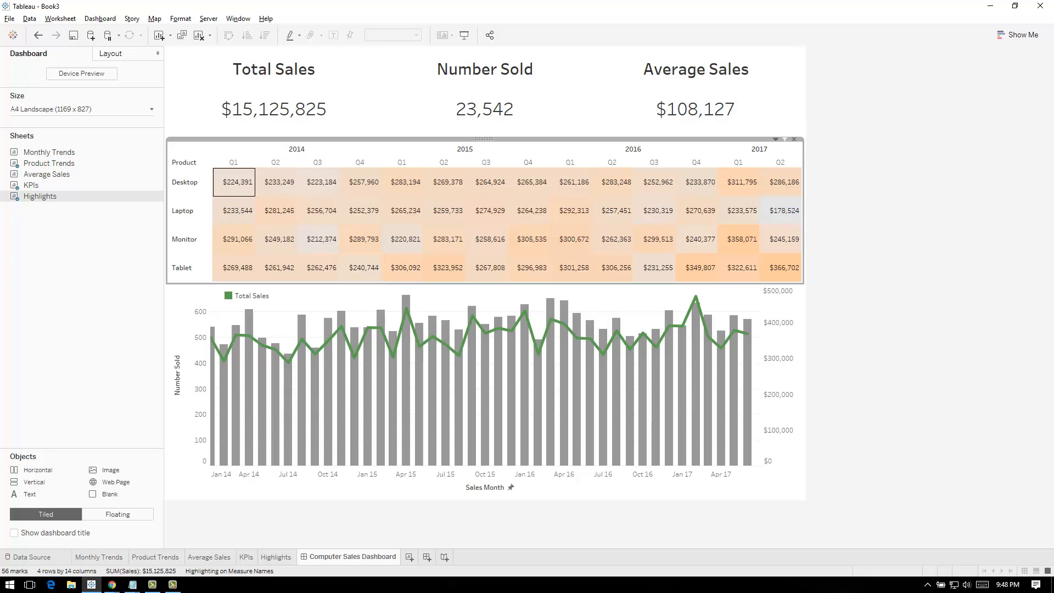
{"action": "key", "text": "ctrl+z"}
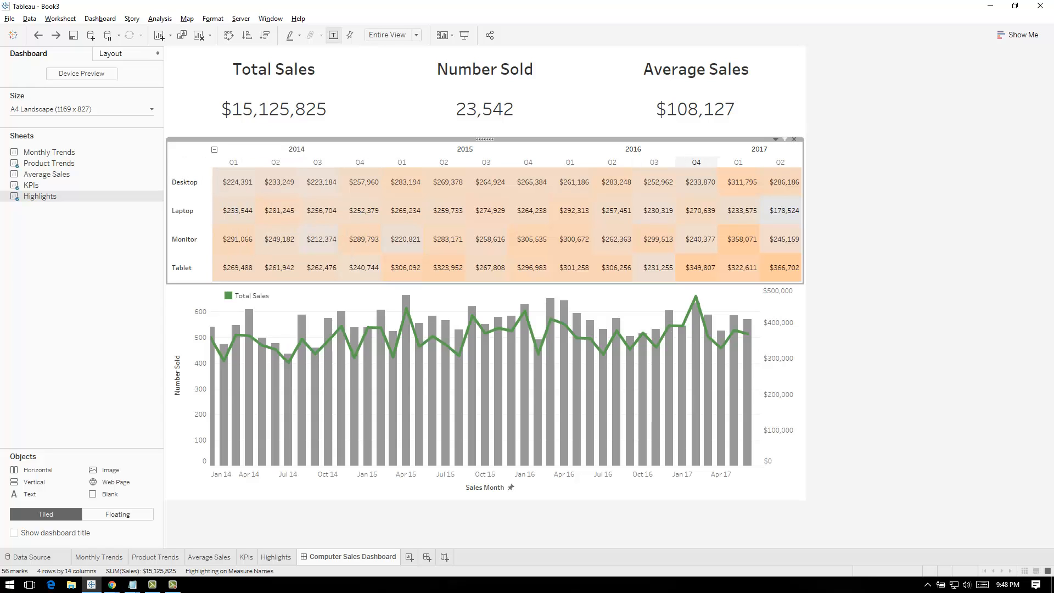
Go to the Highlights sheet and replace its title with "Average Sales"
{"action": "left_click", "coordinate": [776, 139]}
{"action": "left_click", "coordinate": [710, 150]}
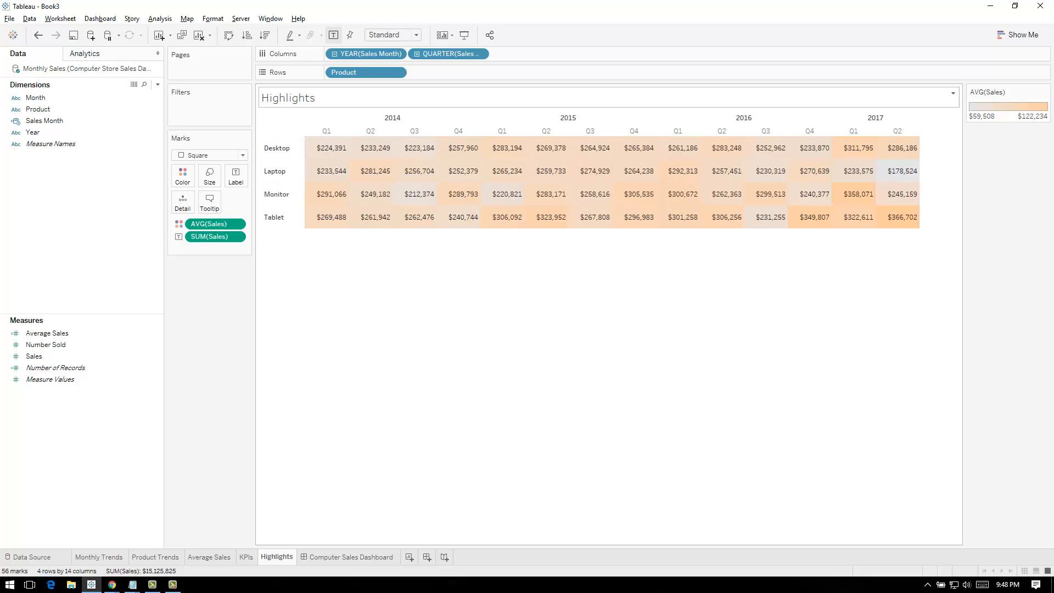
{"action": "double_click", "coordinate": [288, 98]}
{"action": "left_click_drag", "start_coordinate": [464, 243], "coordinate": [386, 243]}
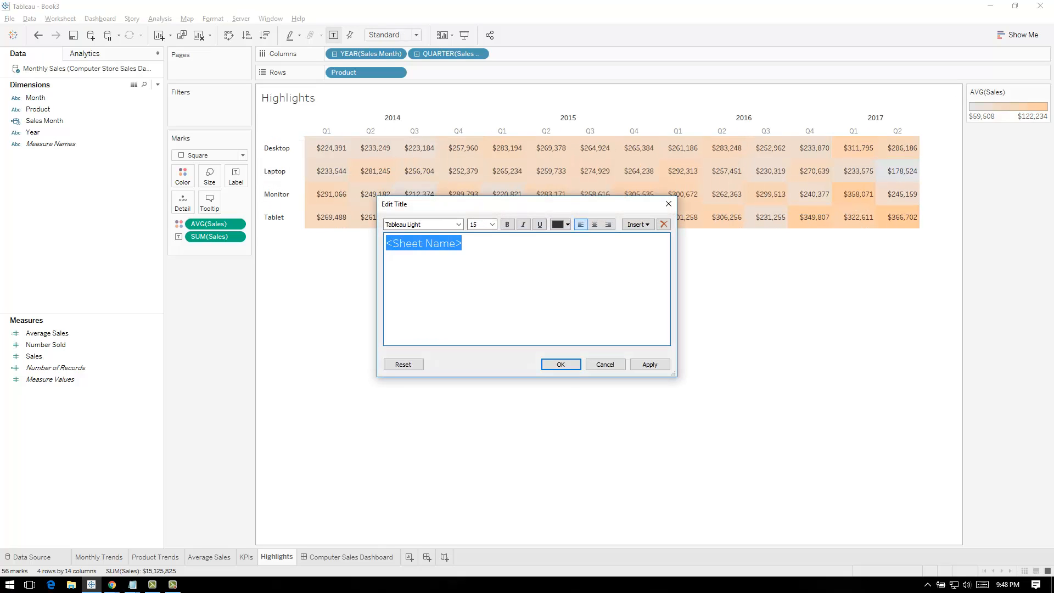
{"action": "type", "text": "Average Sales"}
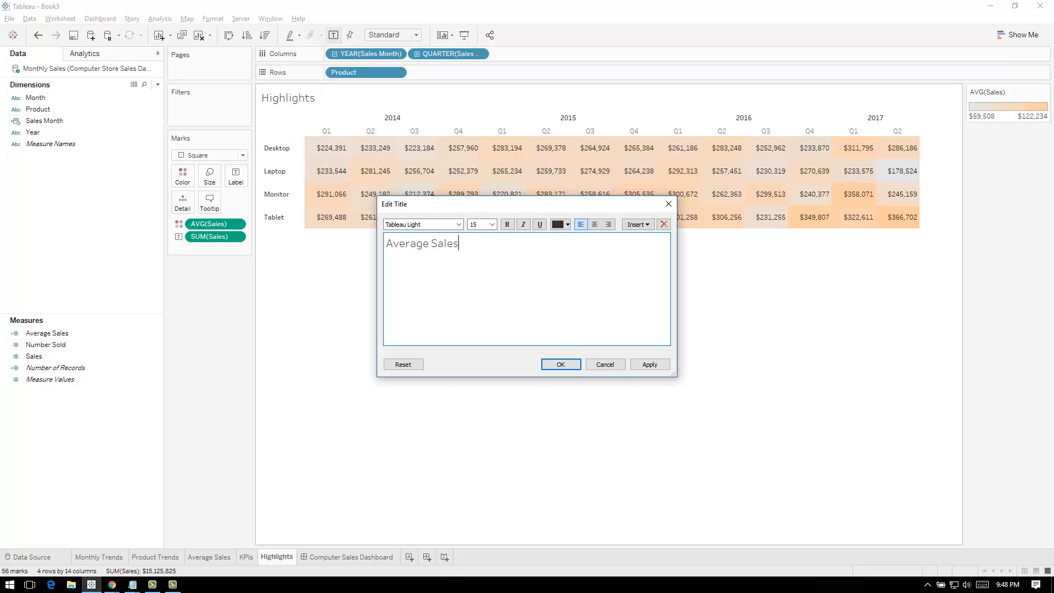
{"action": "left_click", "coordinate": [650, 364]}
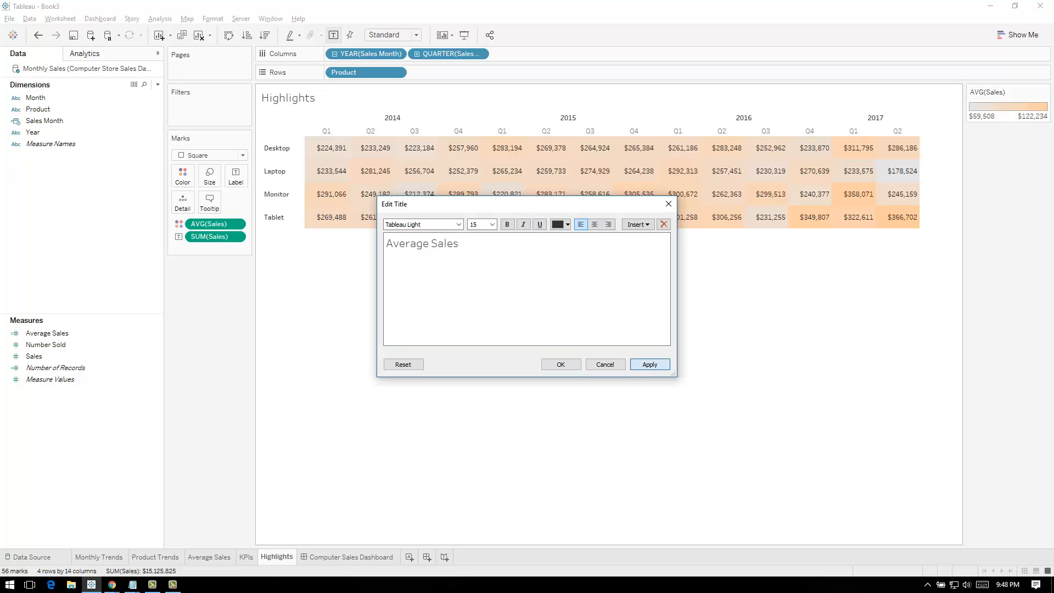
{"action": "left_click", "coordinate": [561, 365]}
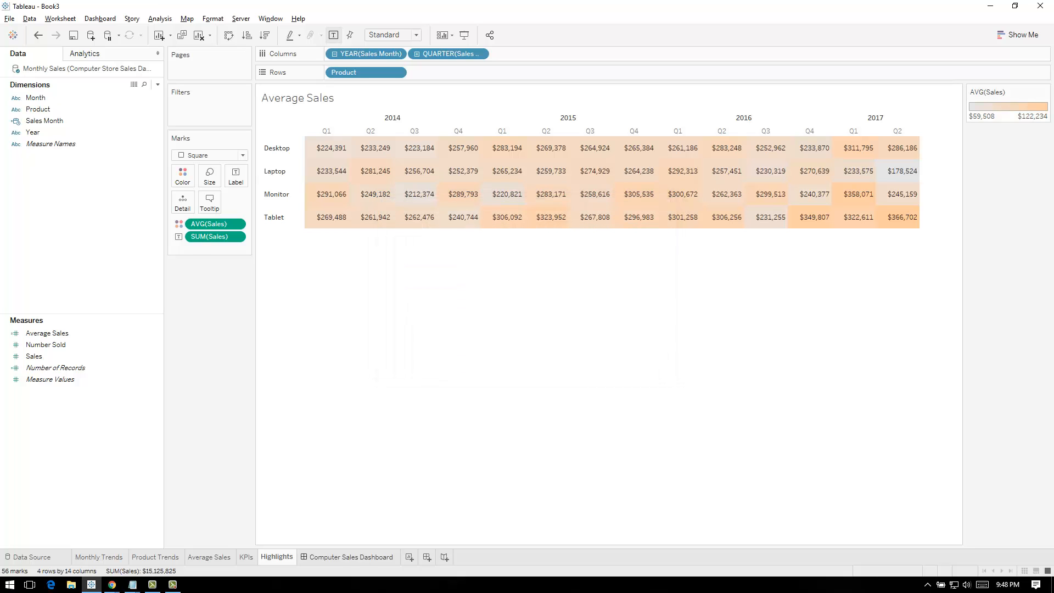
Show the Highlights table's title on the Computer Sales Dashboard and slightly reduce the height of its column headers
{"action": "left_click", "coordinate": [348, 557]}
{"action": "left_click", "coordinate": [776, 139]}
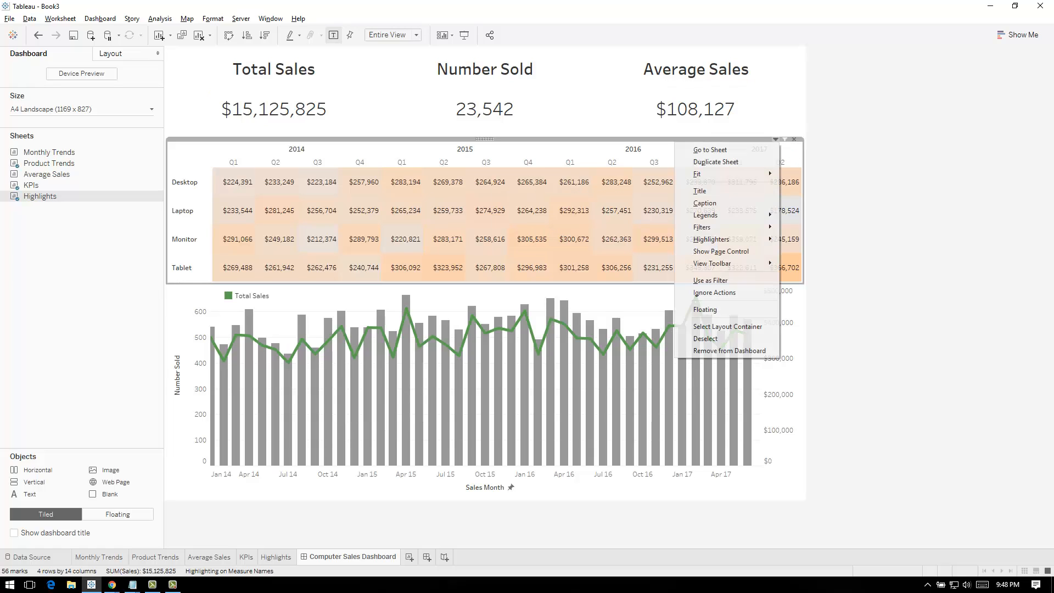
{"action": "left_click", "coordinate": [730, 191]}
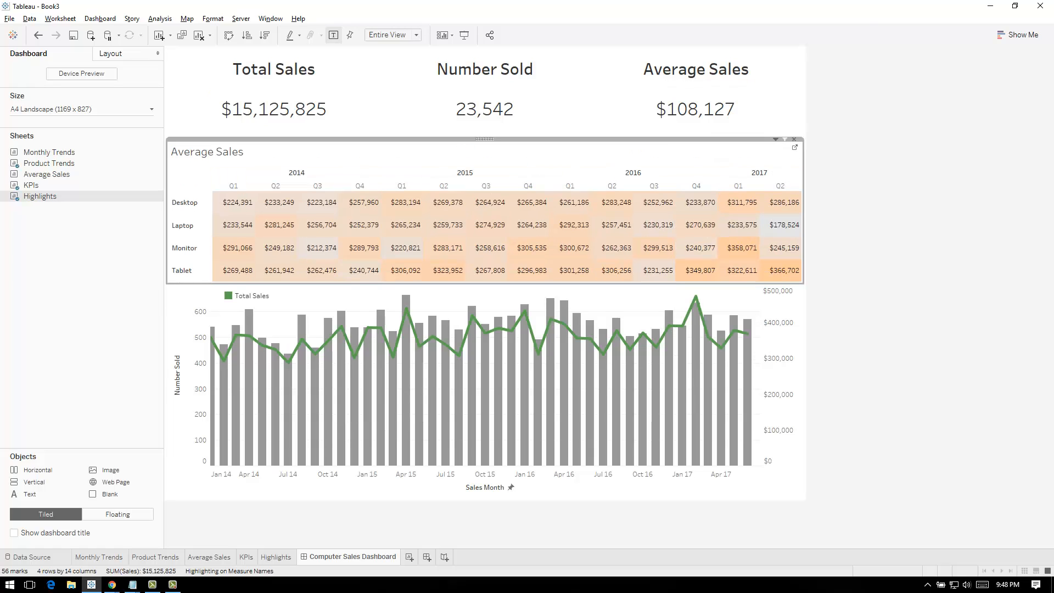
{"action": "left_click", "coordinate": [868, 192]}
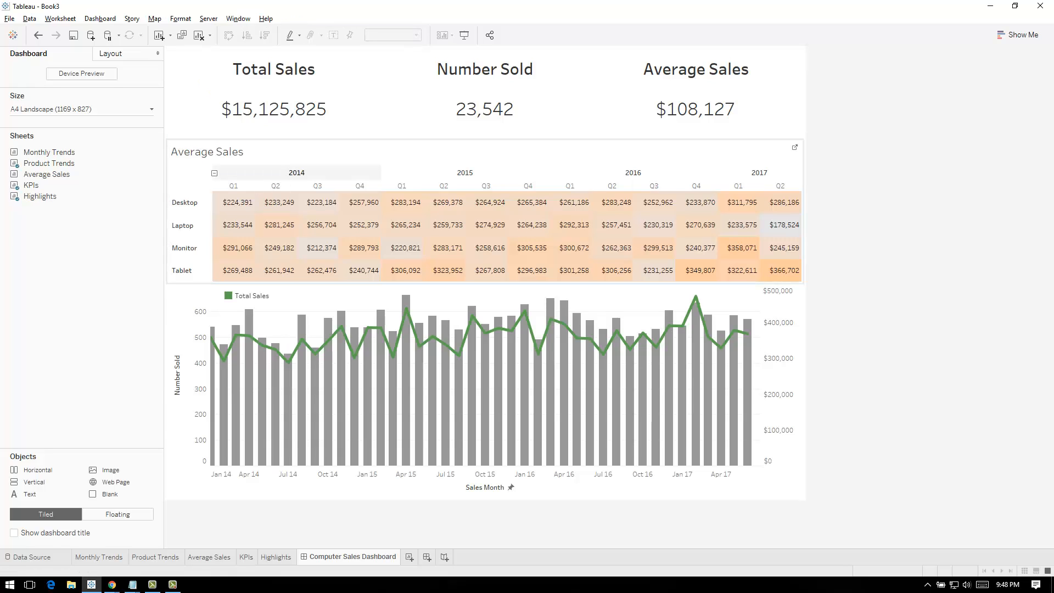
{"action": "left_click", "coordinate": [297, 173]}
{"action": "left_click_drag", "start_coordinate": [296, 174], "coordinate": [297, 170]}
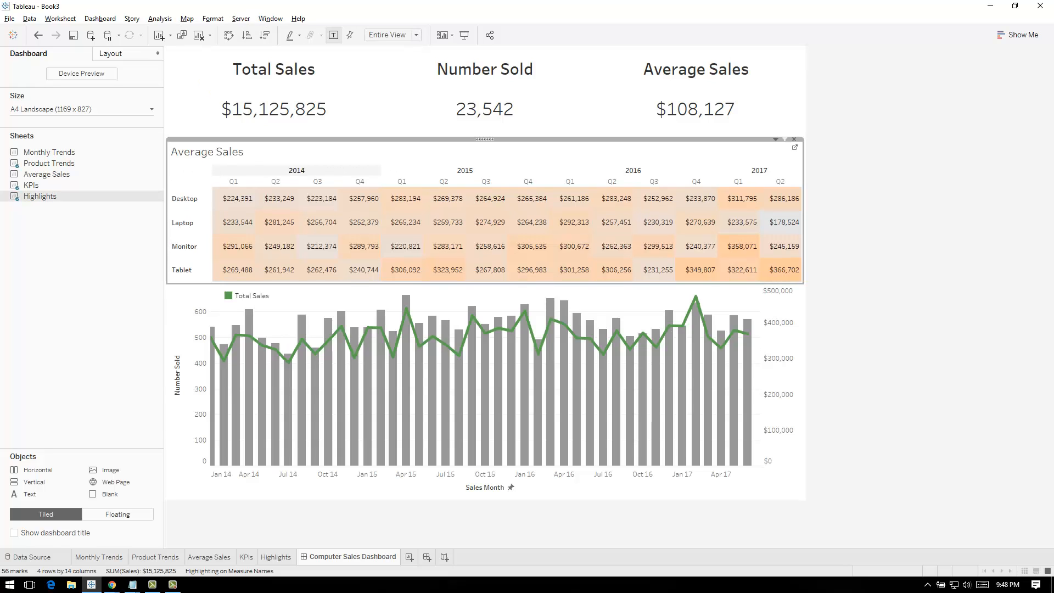
{"action": "left_click", "coordinate": [868, 206]}
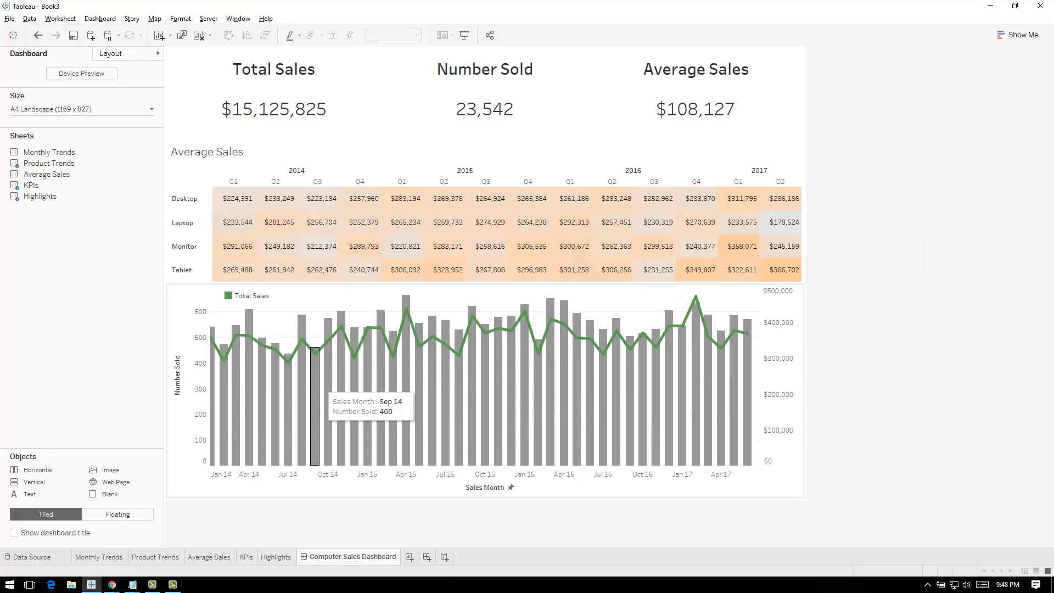
Remove the Total Sales colour legend from the Product Trends chart on the dashboard
{"action": "left_click", "coordinate": [252, 295]}
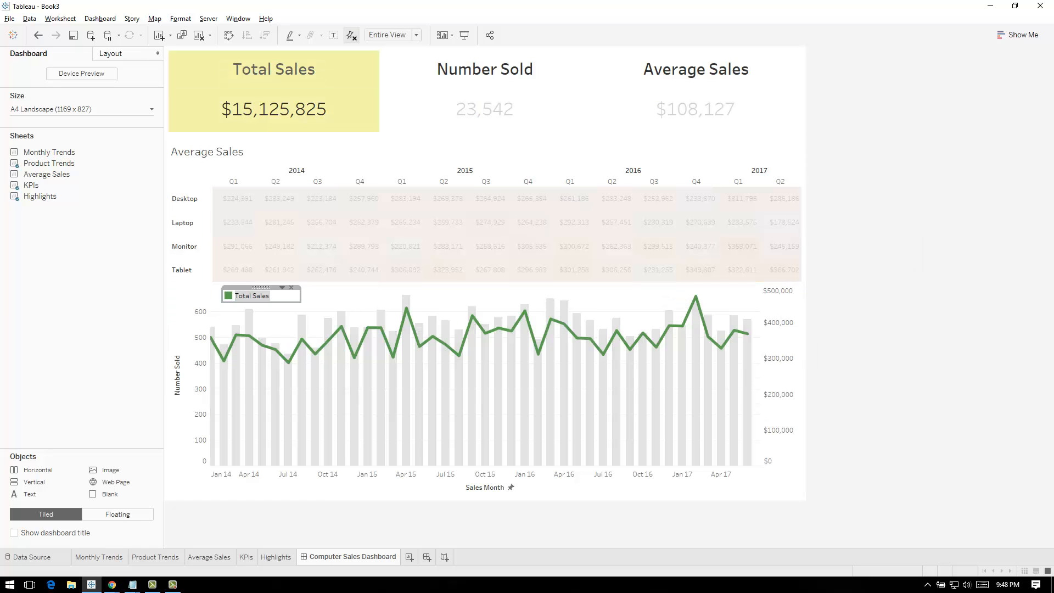
{"action": "left_click", "coordinate": [291, 288]}
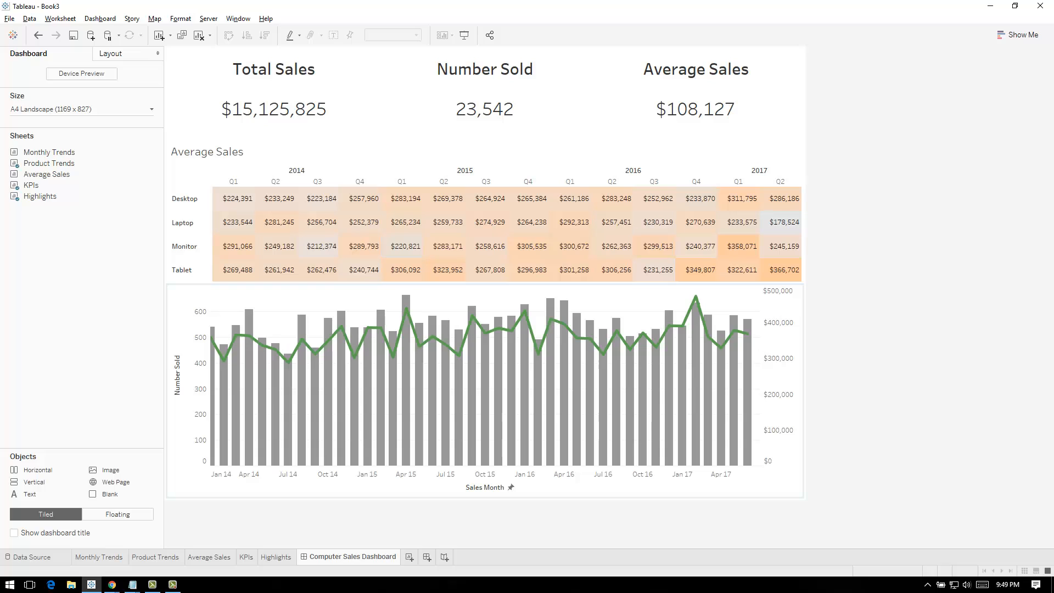
Go to the Product Trends sheet, replace its title with "Total Sales" and return to the Computer Sales Dashboard
{"action": "left_click", "coordinate": [577, 486]}
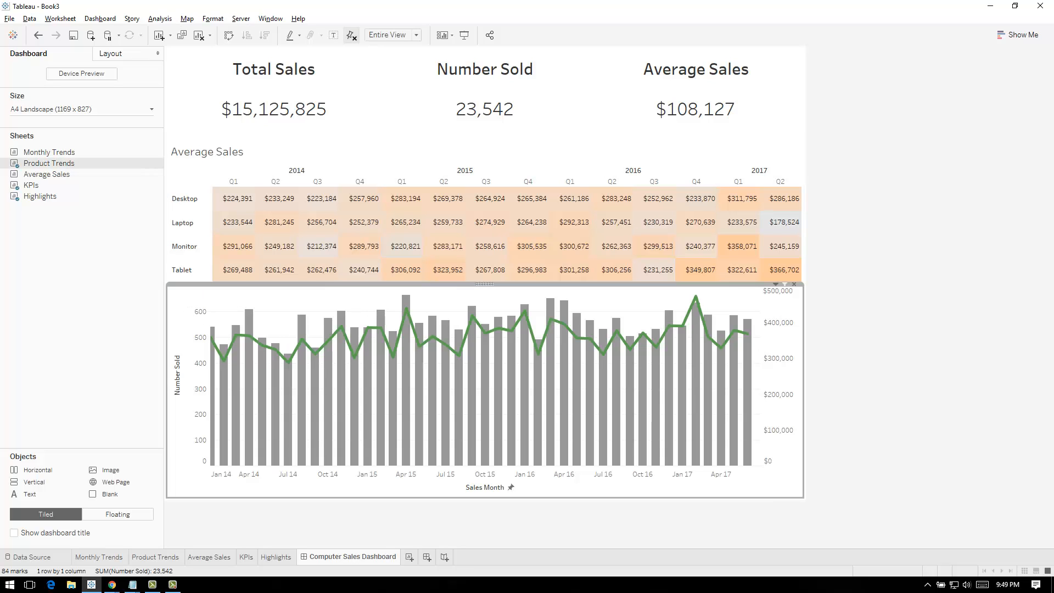
{"action": "left_click", "coordinate": [775, 284]}
{"action": "left_click", "coordinate": [708, 295]}
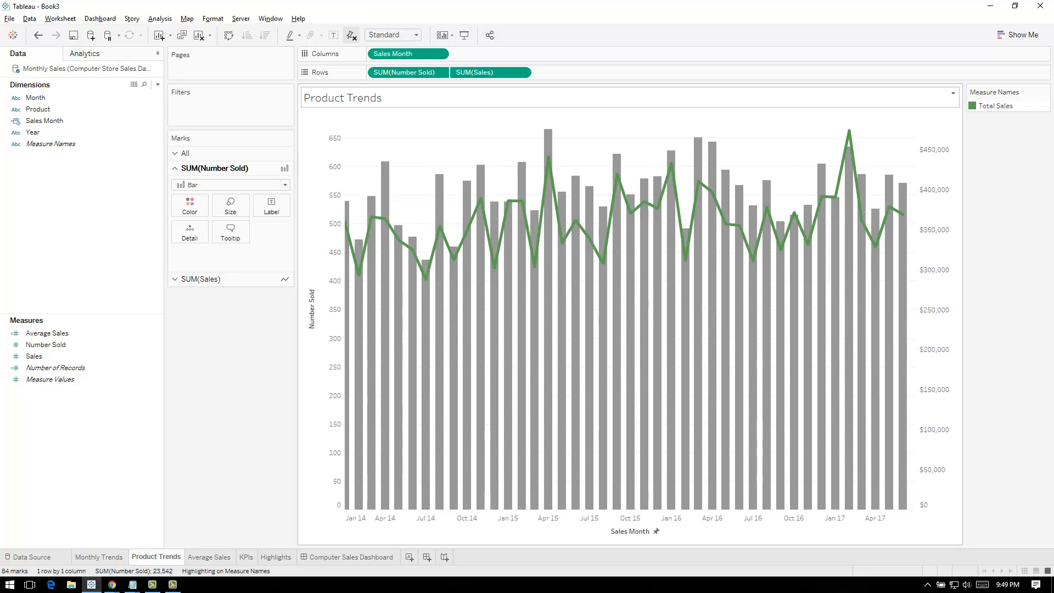
{"action": "double_click", "coordinate": [343, 97]}
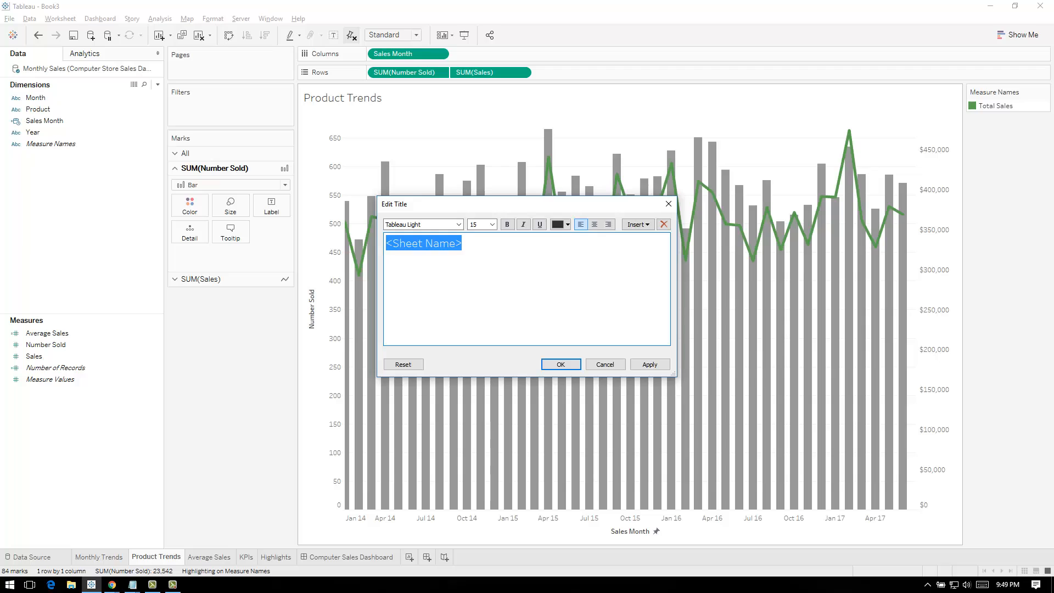
{"action": "type", "text": "Total Sales"}
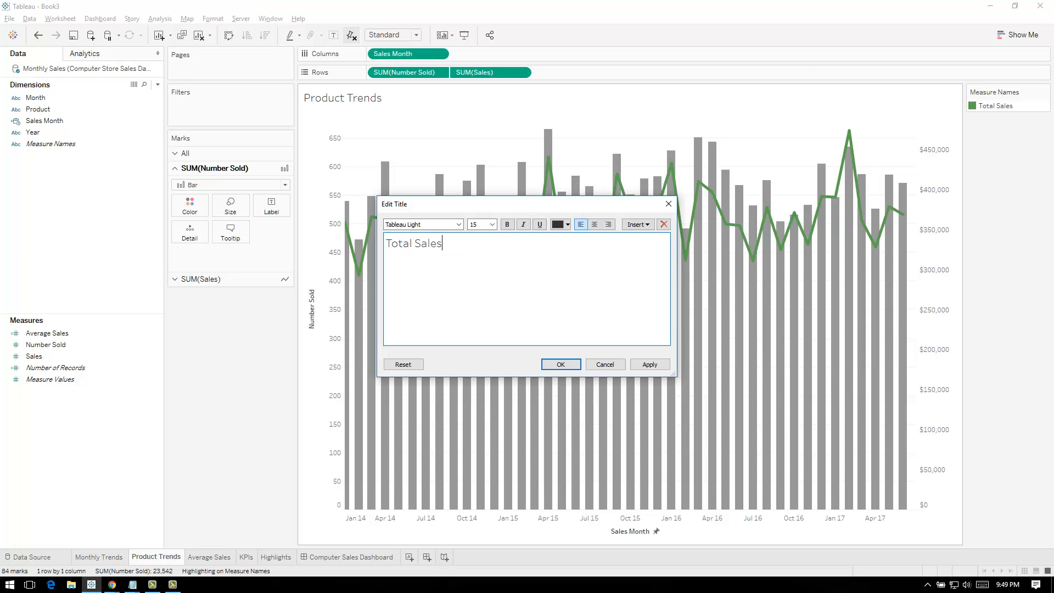
{"action": "left_click", "coordinate": [650, 364]}
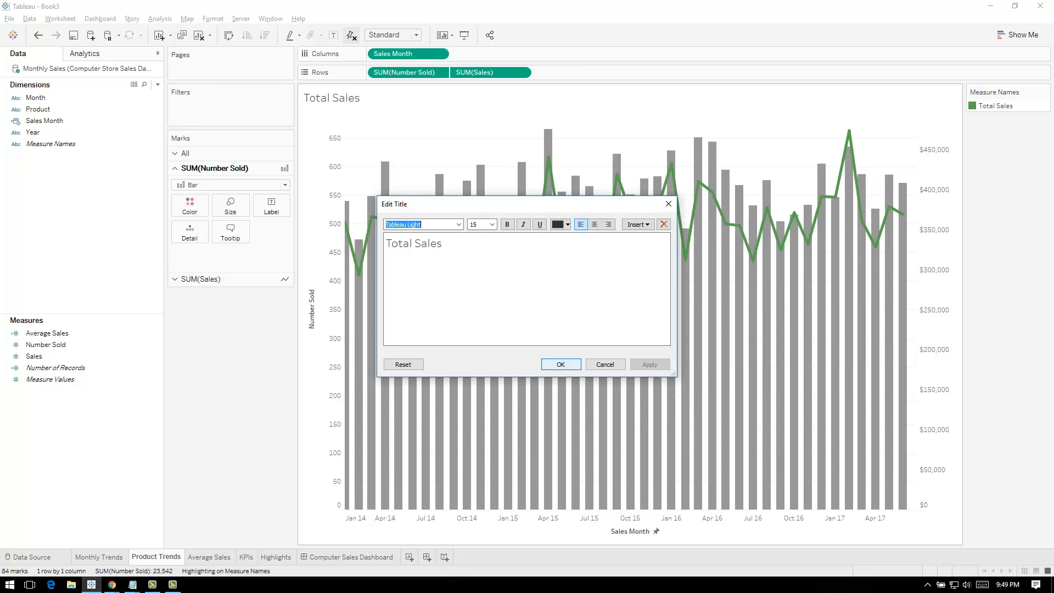
{"action": "left_click", "coordinate": [561, 365]}
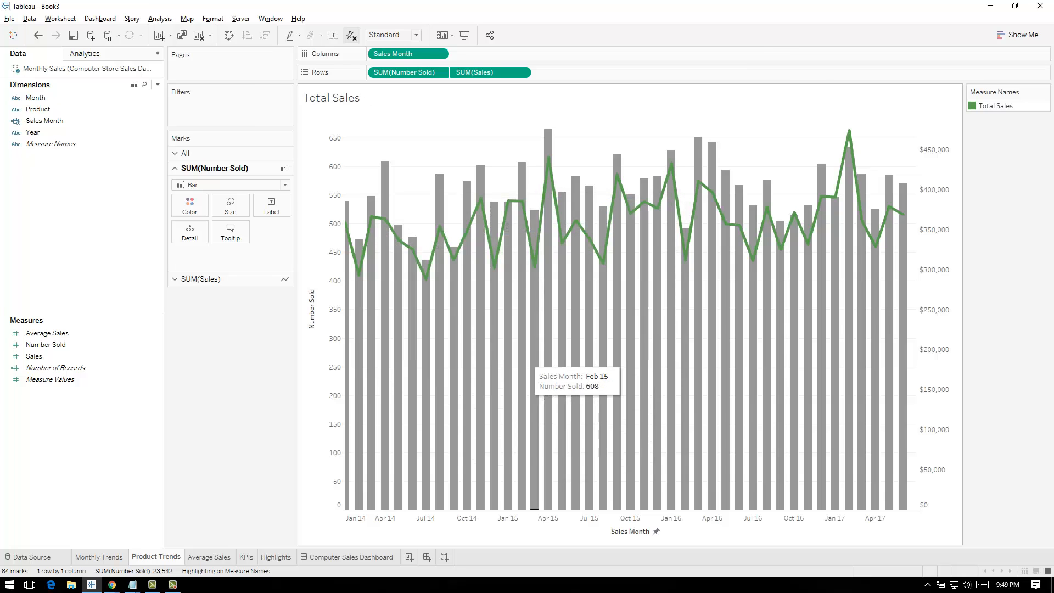
{"action": "left_click", "coordinate": [349, 557]}
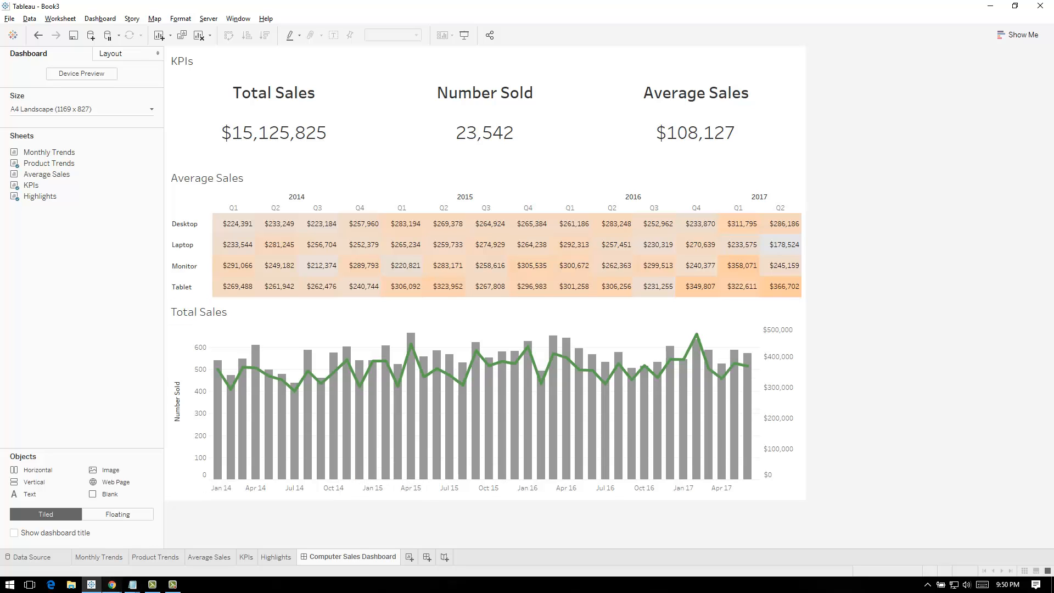
Switch to Google Sheets to look at the Computer Store Sales Data spreadsheet and return to Tableau
{"action": "mouse_move", "coordinate": [112, 585]}
{"action": "left_click", "coordinate": [59, 541]}
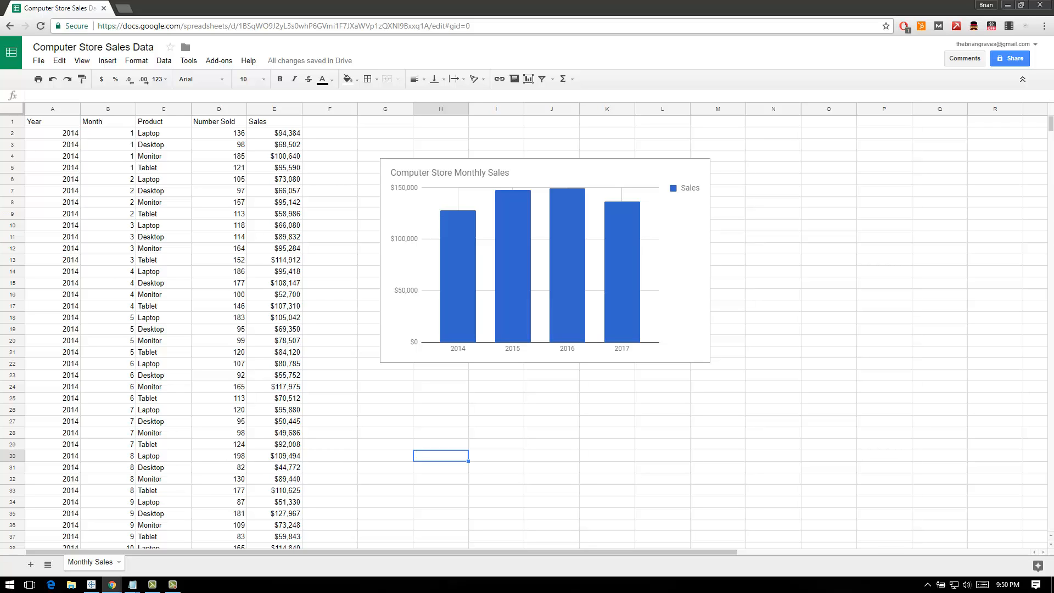
{"action": "left_click", "coordinate": [1008, 4]}
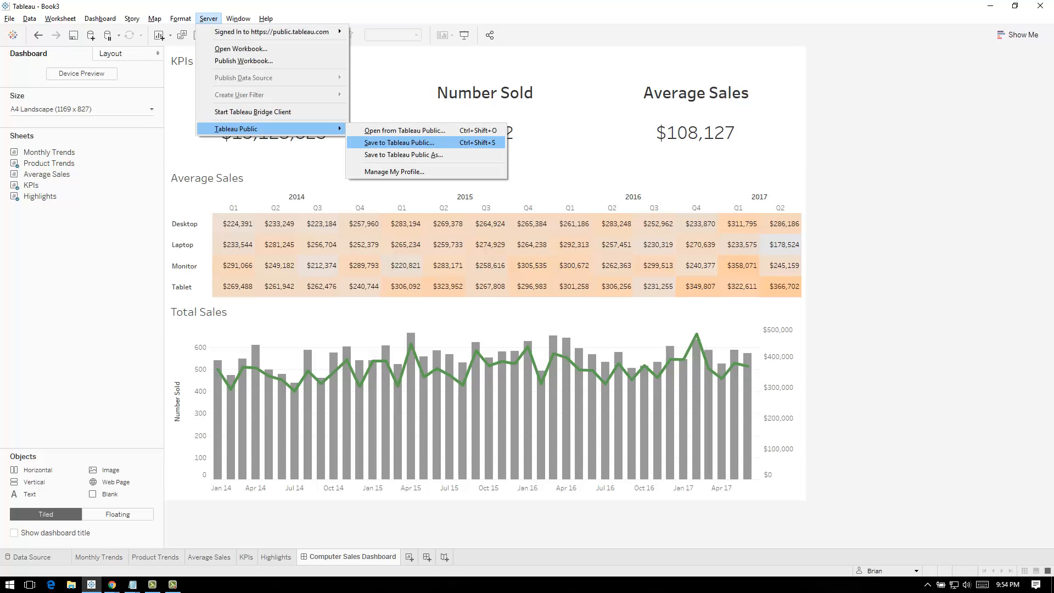
Save the workbook to Tableau Public as "Monthly Computer Sales Dashboard" with Google Sheets data sync enabled, and dismiss the save notice
{"action": "left_click", "coordinate": [399, 142]}
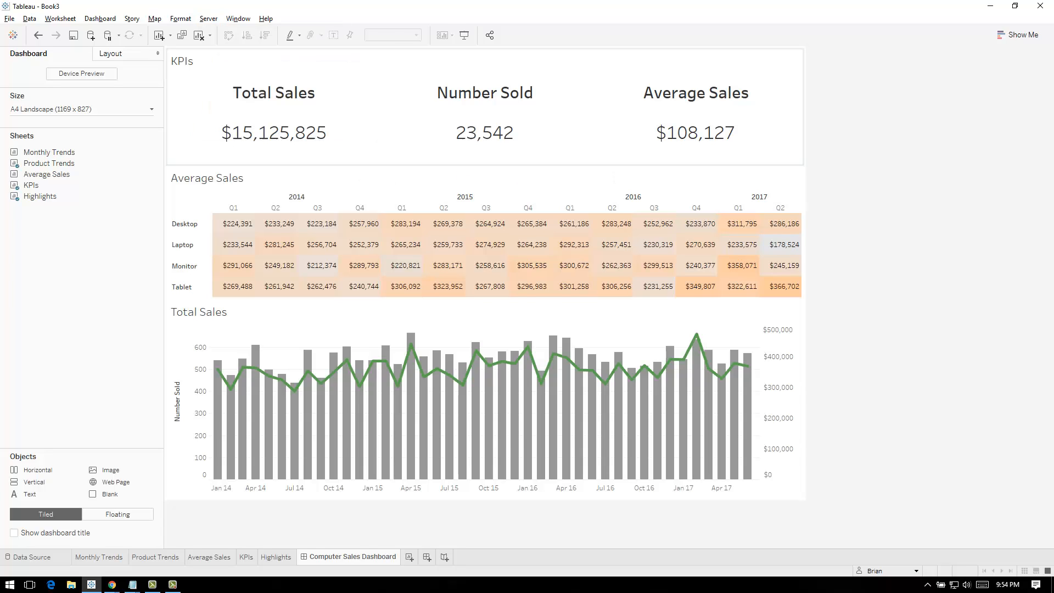
{"action": "type", "text": "Monthly Compur"}
{"action": "key", "text": "BackSpace"}
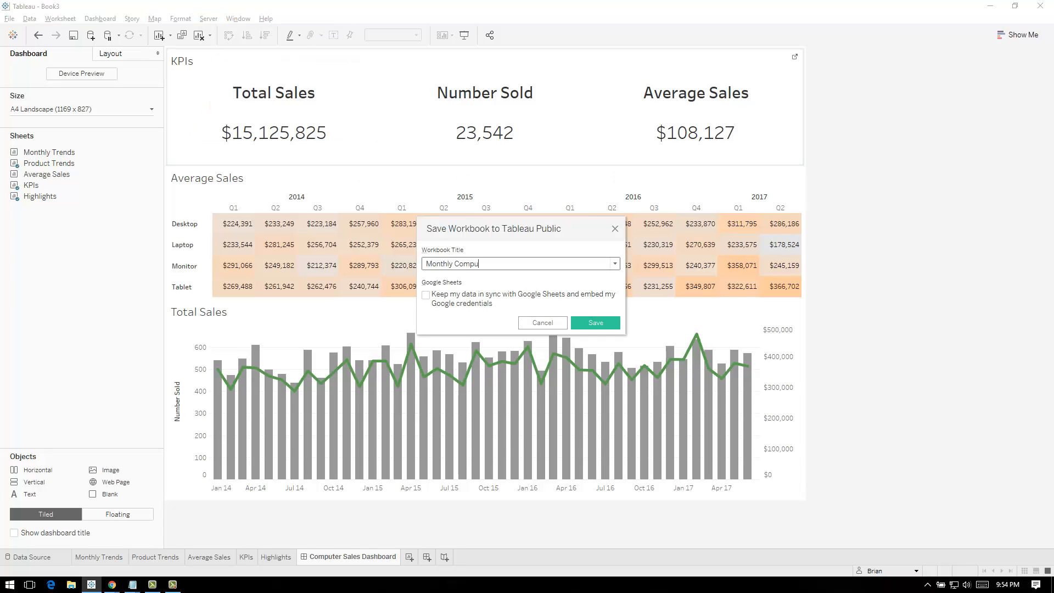
{"action": "type", "text": "ter Sales Dashboard"}
{"action": "left_click", "coordinate": [494, 295]}
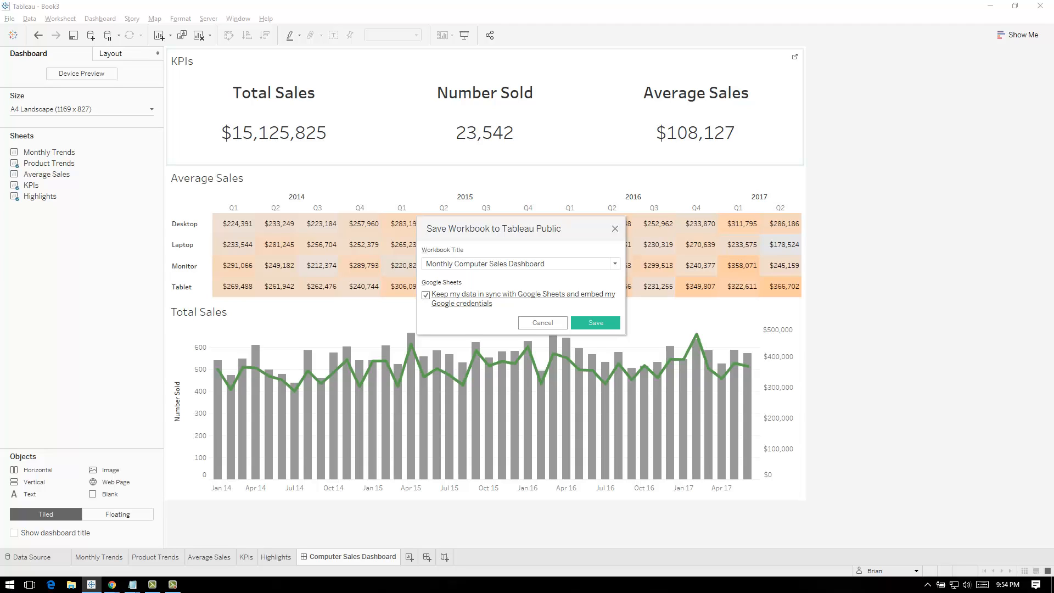
{"action": "left_click", "coordinate": [595, 322]}
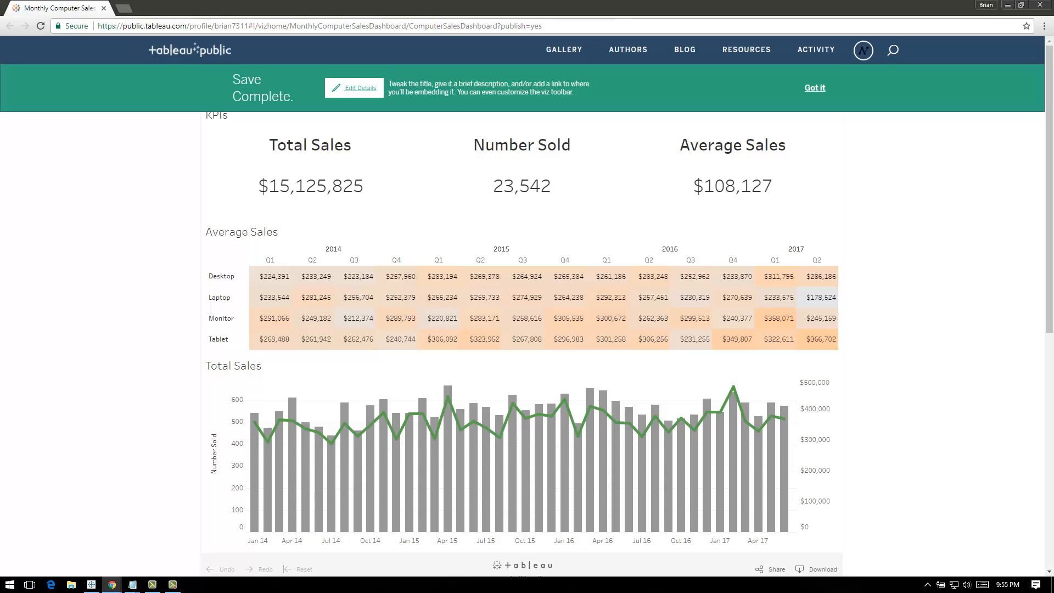
{"action": "left_click", "coordinate": [815, 88]}
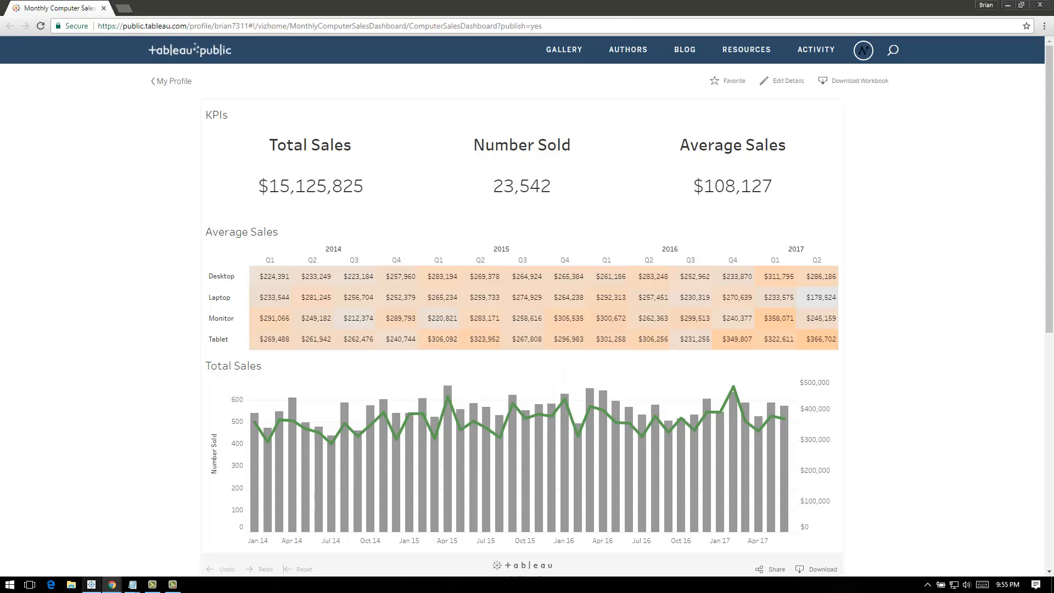
Review the Computer Store Sales Data spreadsheet in Google Sheets and inspect the Tablet value for Q2 2017 on the published dashboard
{"action": "mouse_move", "coordinate": [112, 585]}
{"action": "left_click", "coordinate": [82, 544]}
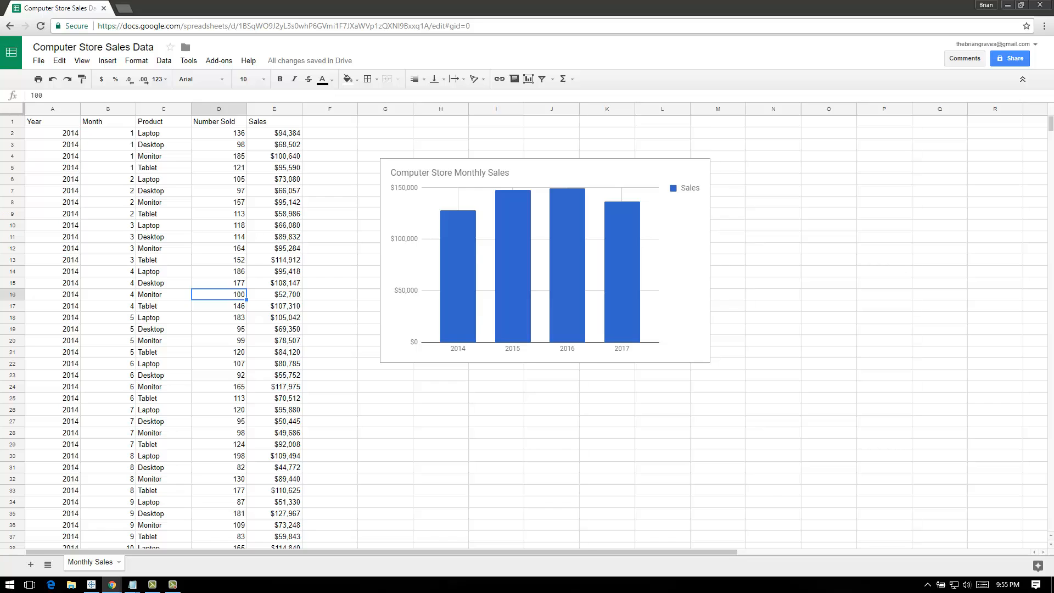
{"action": "scroll", "coordinate": [527, 330], "scroll_direction": "down", "scroll_amount": 3}
{"action": "scroll", "coordinate": [527, 329], "scroll_direction": "up", "scroll_amount": 3}
{"action": "mouse_move", "coordinate": [112, 584]}
{"action": "left_click", "coordinate": [413, 535]}
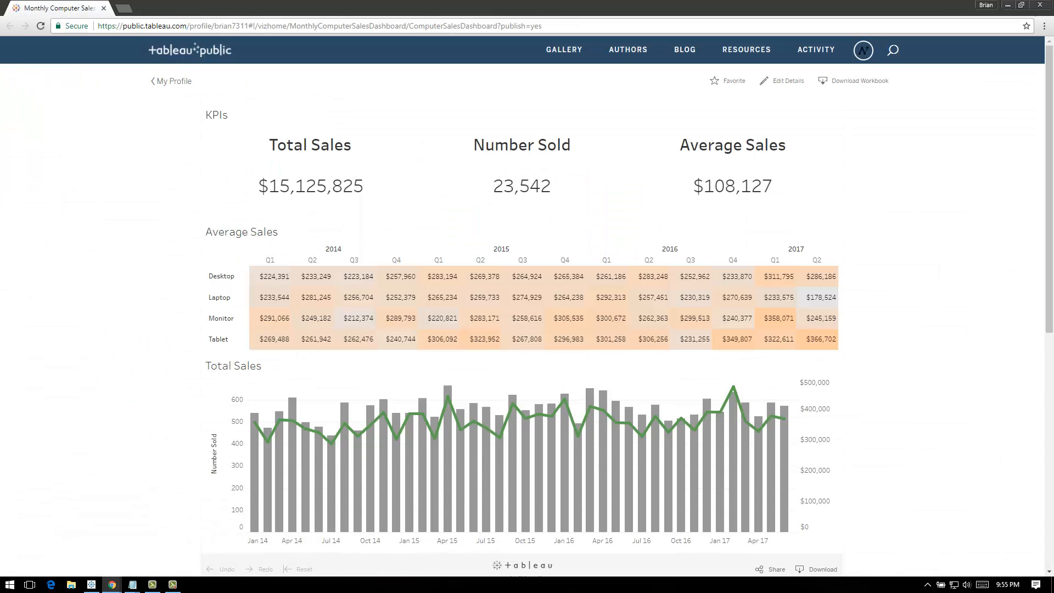
{"action": "mouse_move", "coordinate": [818, 341]}
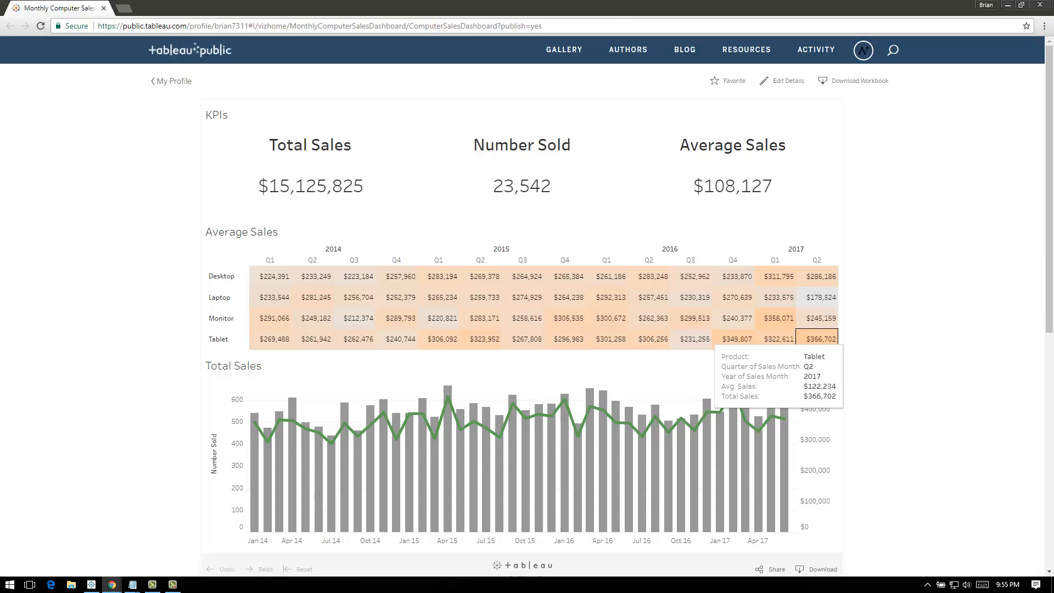